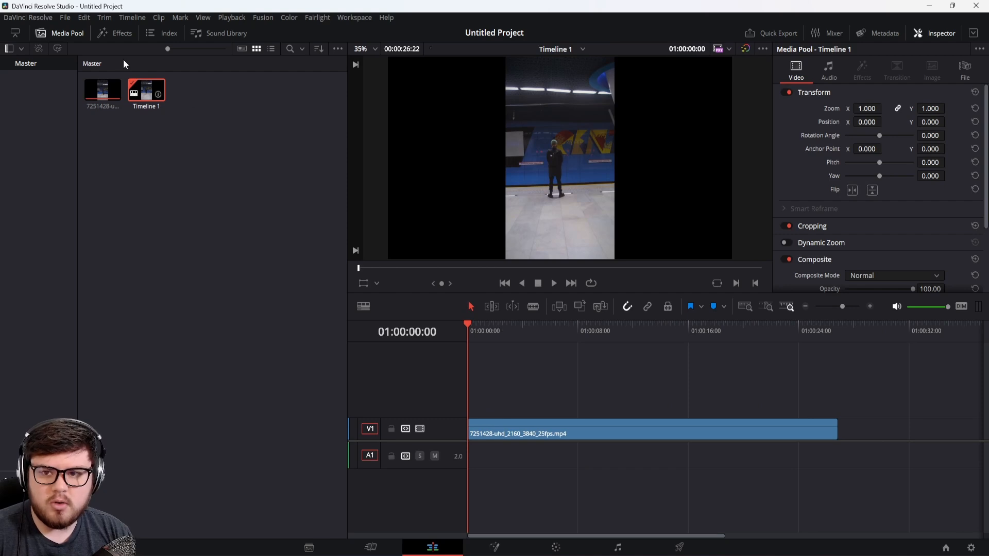
Step: Configure Timeline 1 with its own settings, using vertical resolution at 2160 x 3840 Ultra HD
right_click(140, 91)
mouse_move(162, 96)
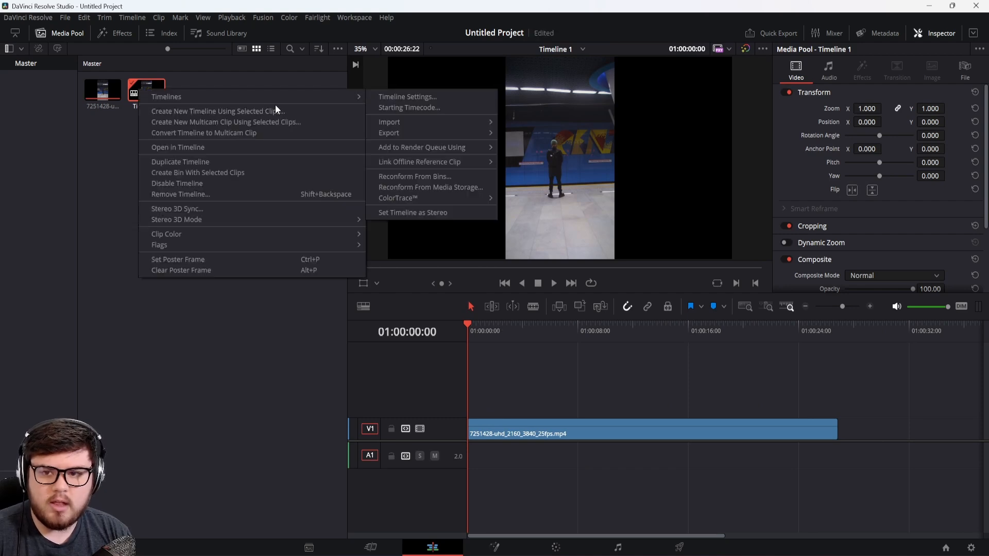
left_click(395, 98)
left_click(378, 384)
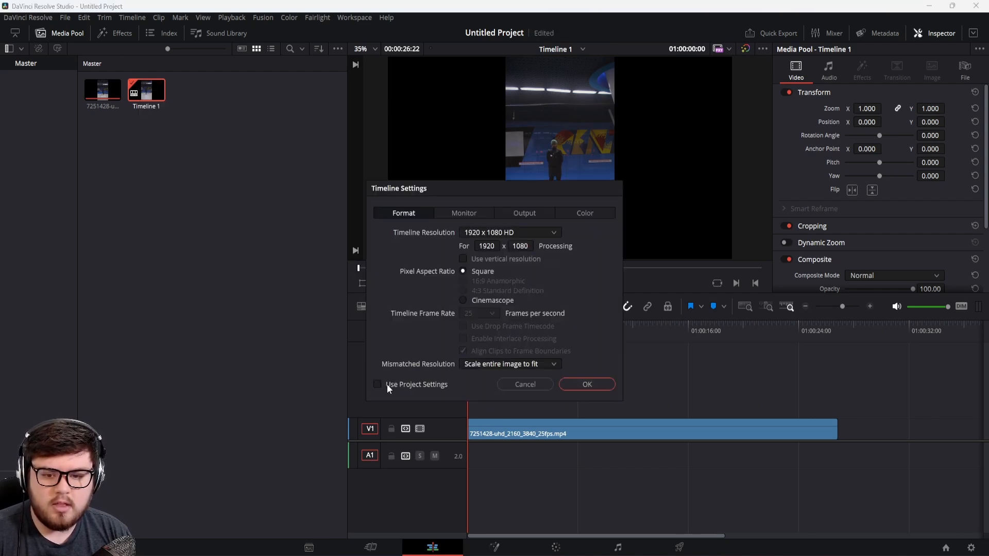
left_click(463, 259)
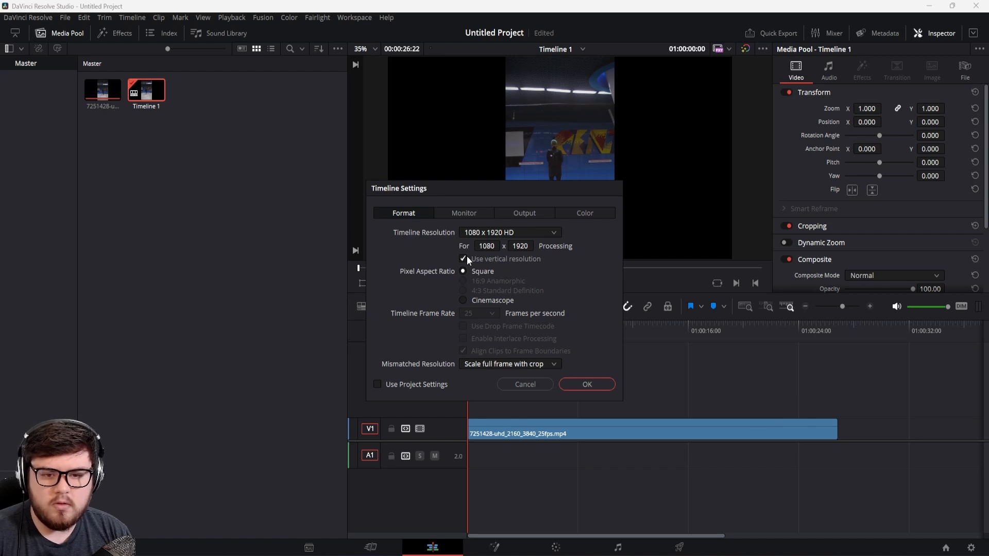
left_click(509, 234)
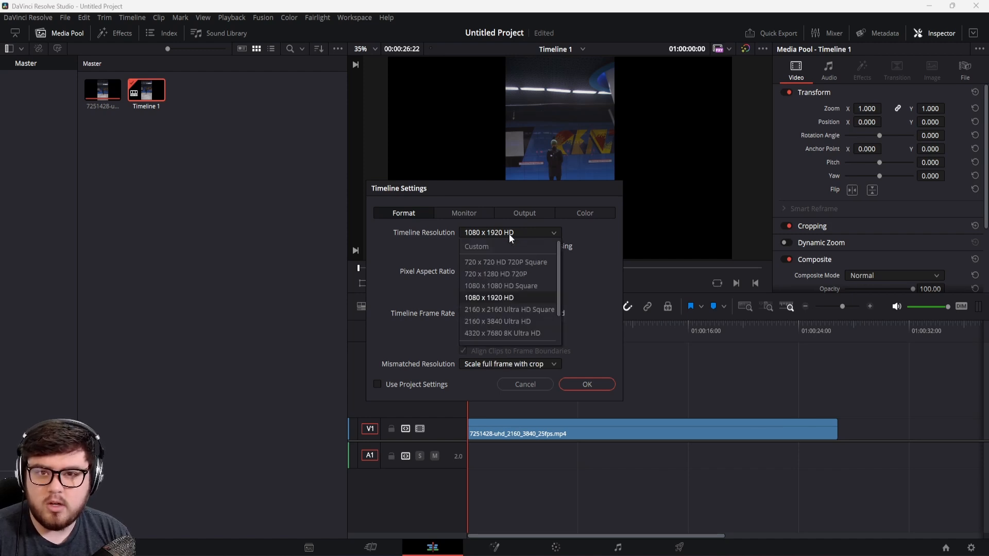
left_click(493, 323)
left_click(583, 392)
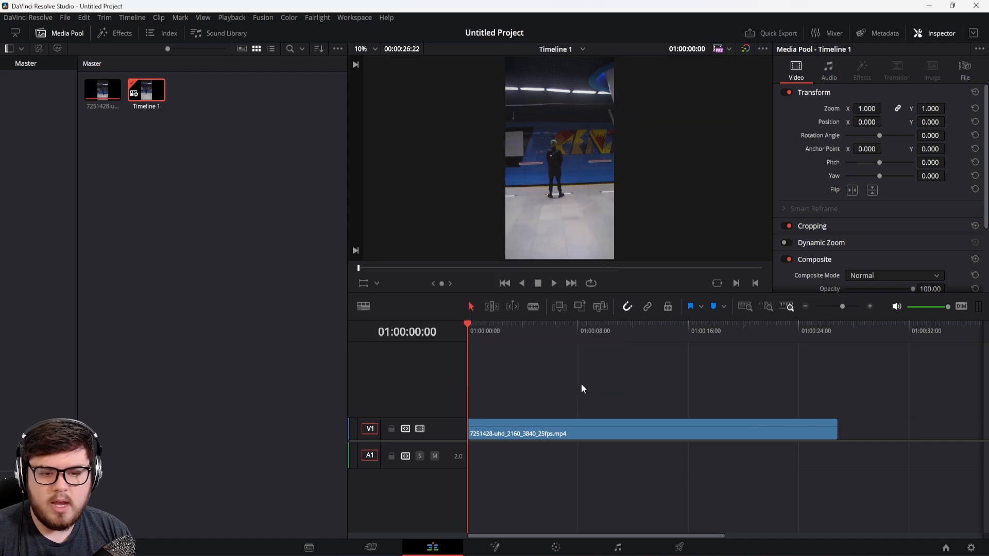
Step: Scrub to about 01:00:03:22 in the clip, open the Deliver page, and check the render location browser without choosing a folder
mouse_move(526, 333)
left_mouse_down()
mouse_move(511, 332)
mouse_move(520, 331)
left_mouse_up()
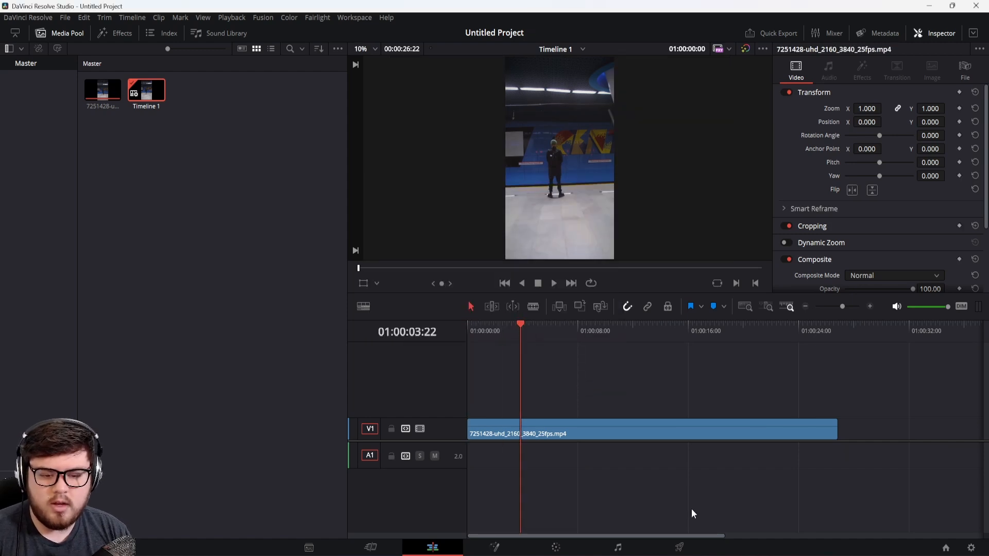
left_click(680, 547)
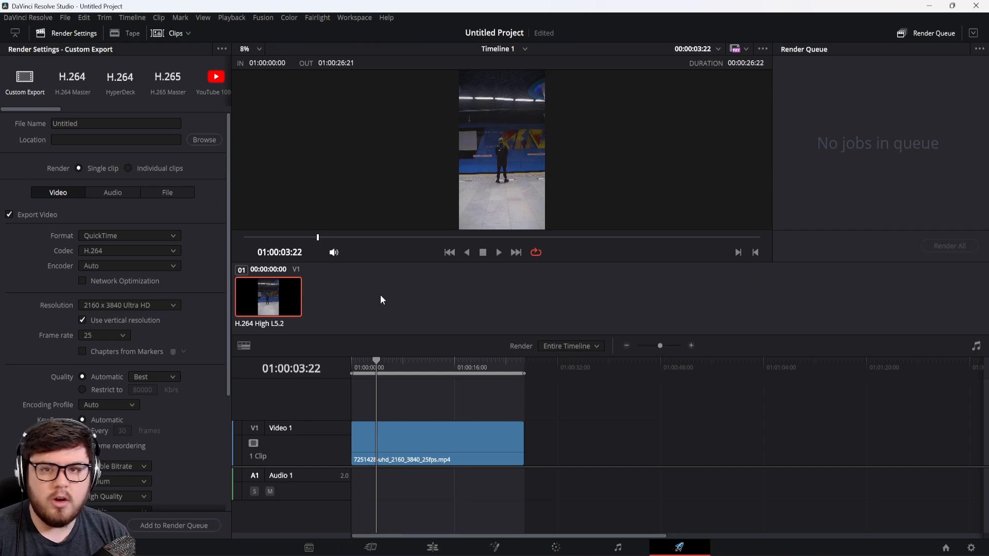
left_click(205, 140)
left_click(455, 309)
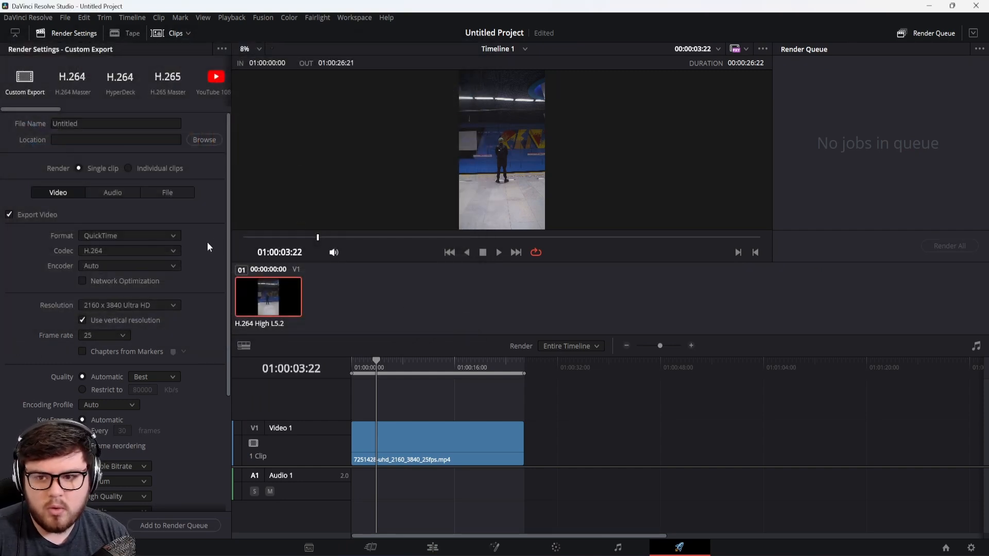
Step: Set the export format to EXR with the RGB half (DWAA) codec
left_click(159, 235)
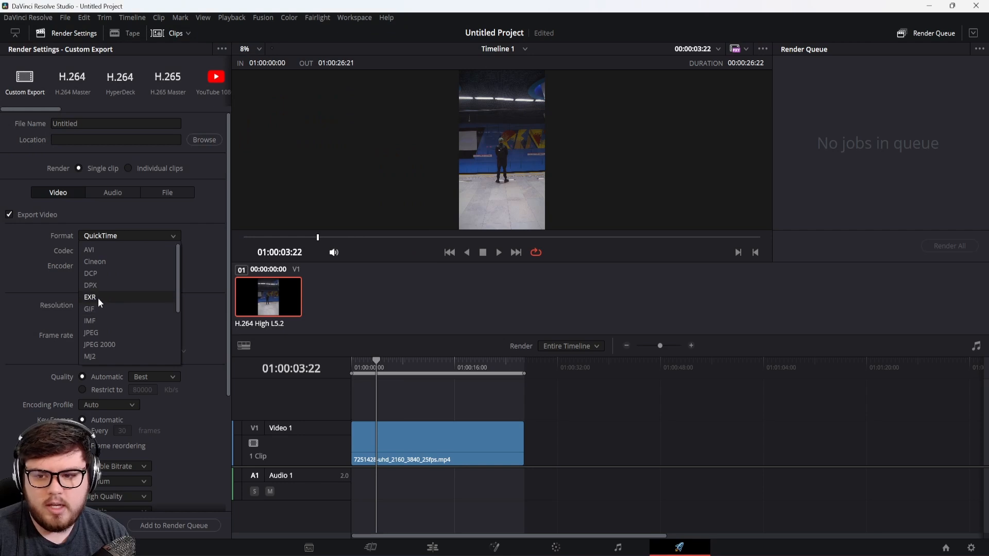
left_click(98, 296)
left_click(115, 253)
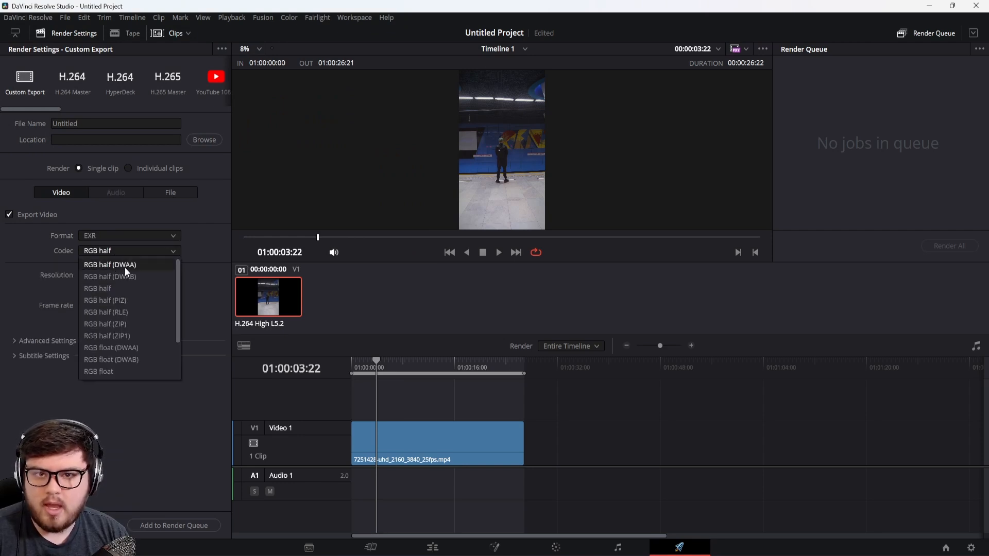
left_click(124, 267)
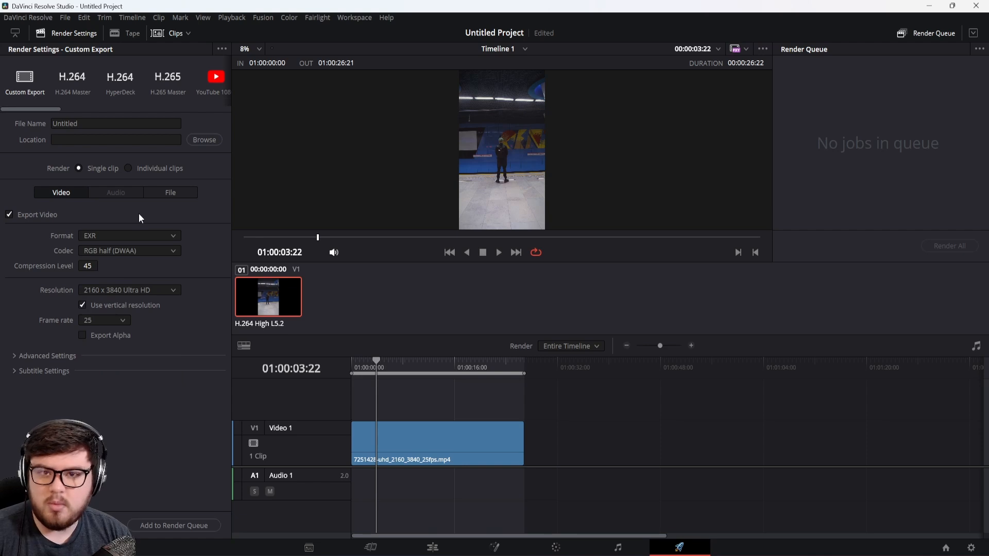
Step: Review the EXR export's filename options and try to add the job to the render queue, cancelling the destination choice
left_click(163, 191)
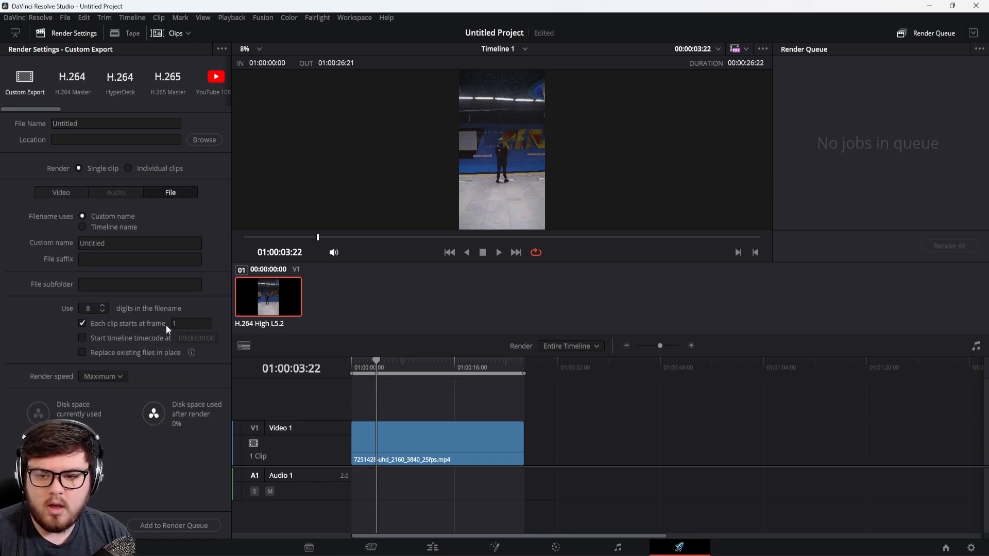
left_click(70, 197)
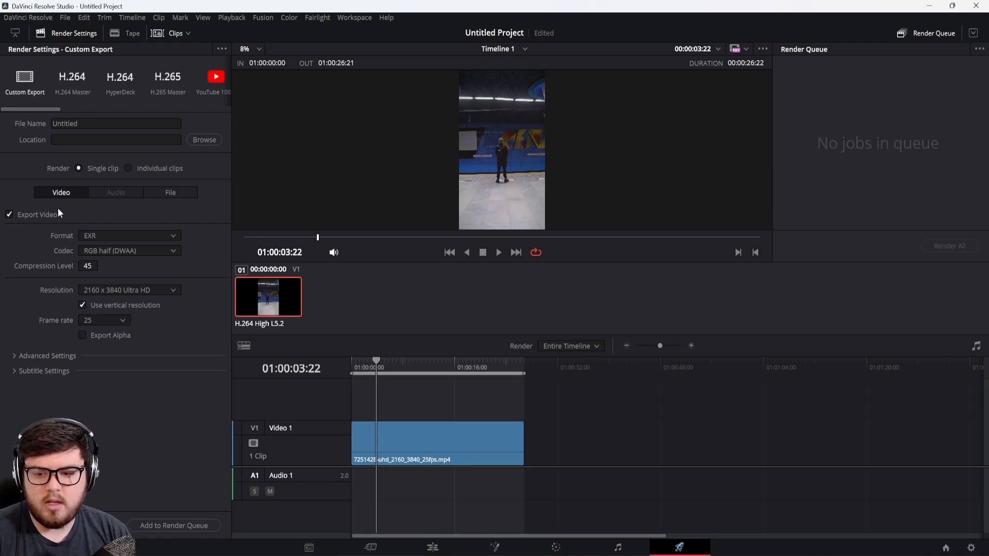
left_click(178, 526)
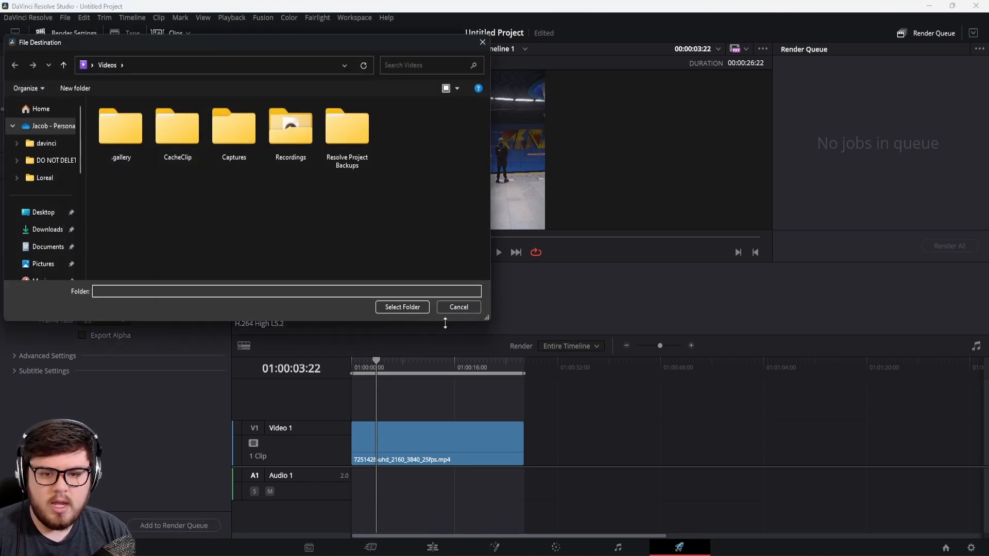
left_click(458, 307)
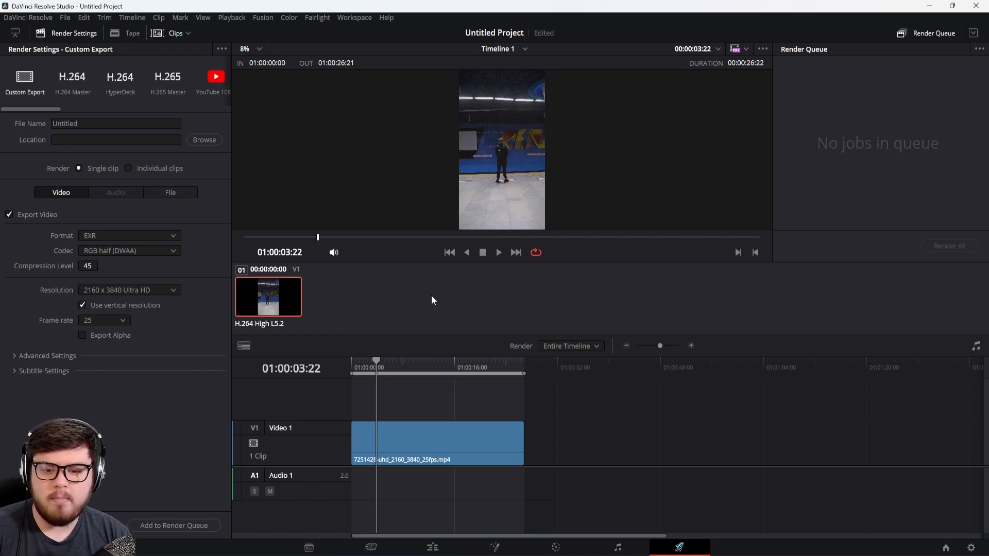
Step: Limit the render range to the clip's first frame by setting both in and out points at 01:00:00:00
left_click_drag(363, 367, 352, 375)
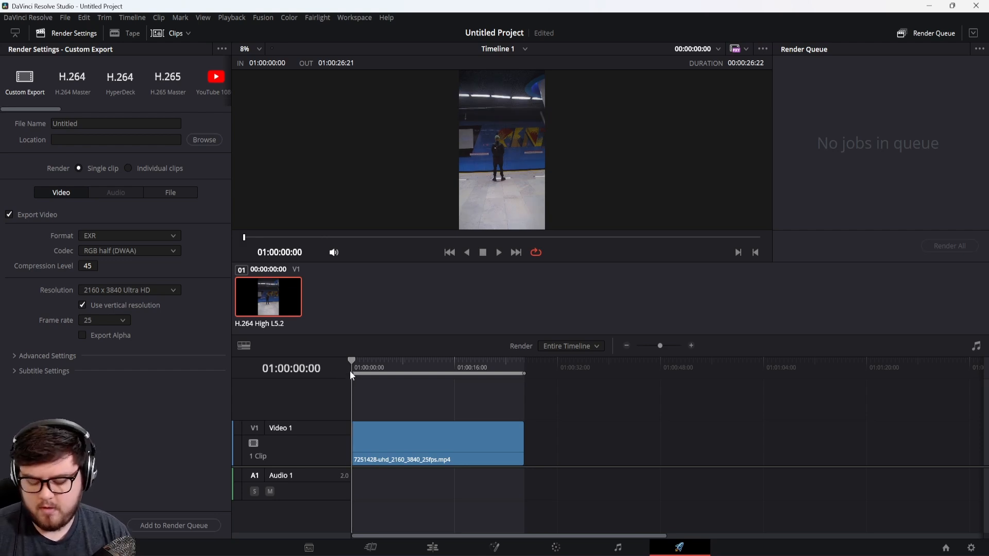
key("i")
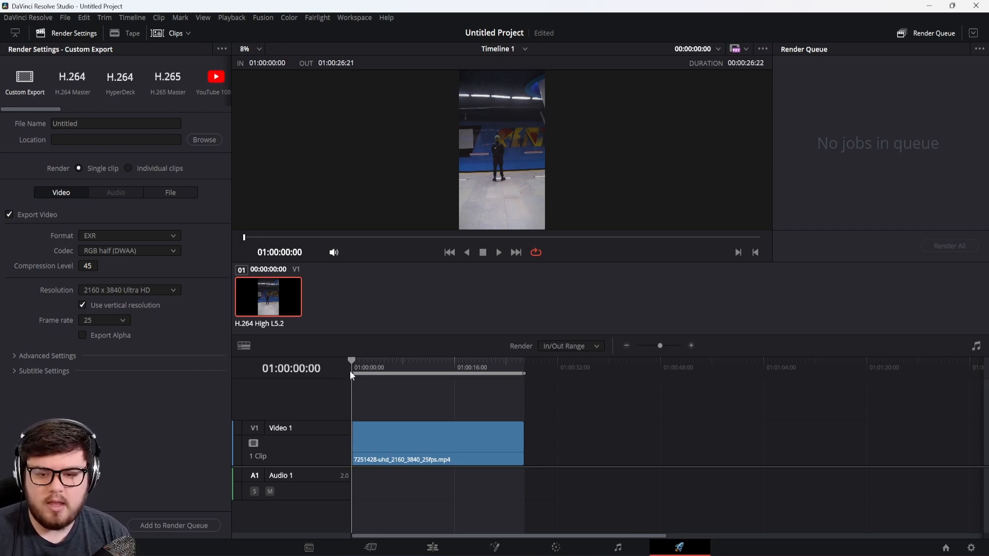
key("o")
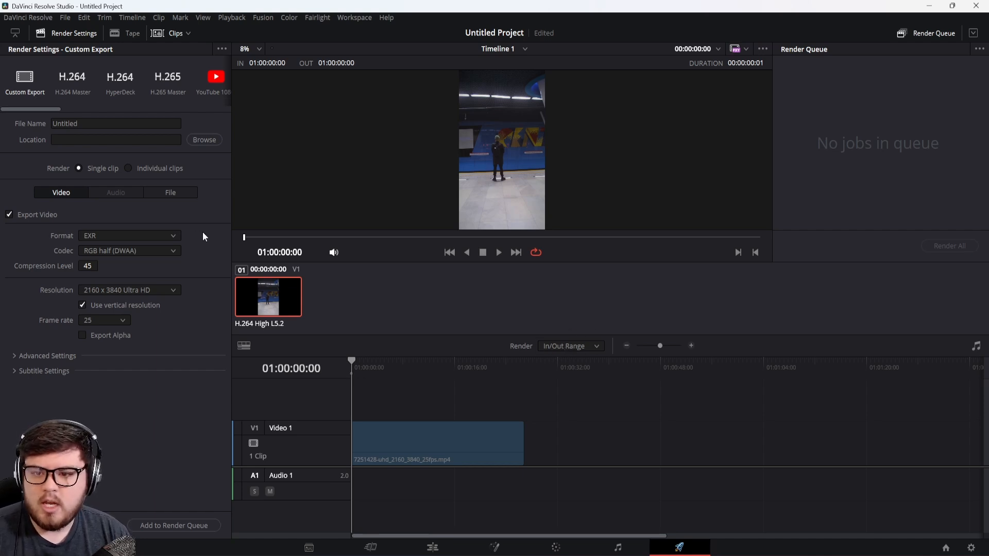
Step: Change the export format to PNG for the single-frame still
left_click(164, 235)
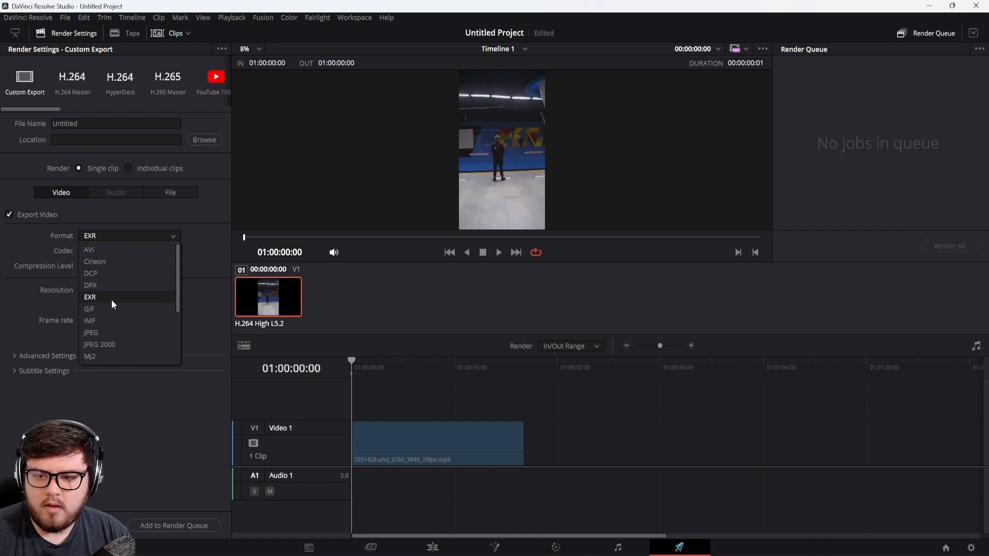
scroll(107, 329, "down", 2)
left_click(105, 344)
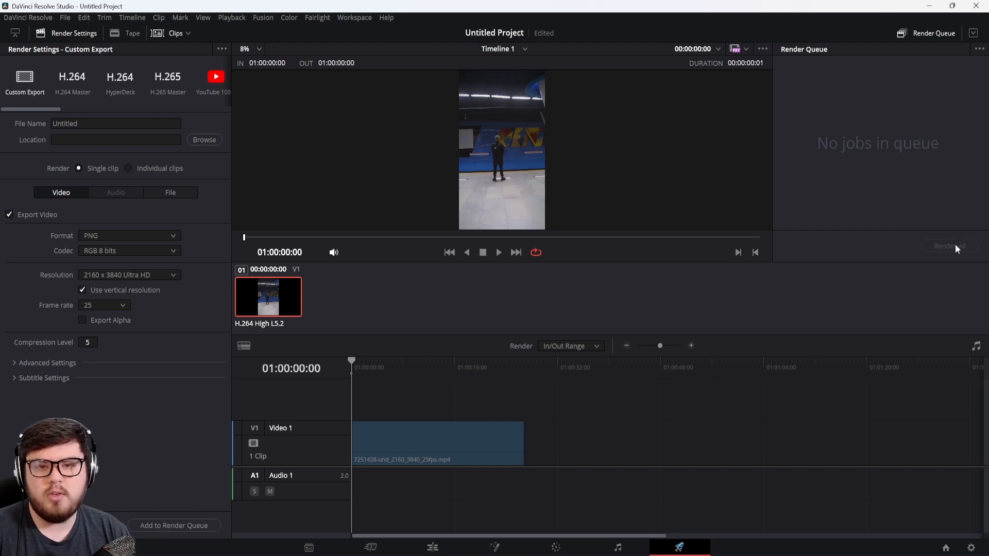
Step: Switch to File Explorer, look at the EXR sequence in 4k_images, and play the 7251428-uhd_2160_3840_25fps video from the Footage folder
key("alt+Tab")
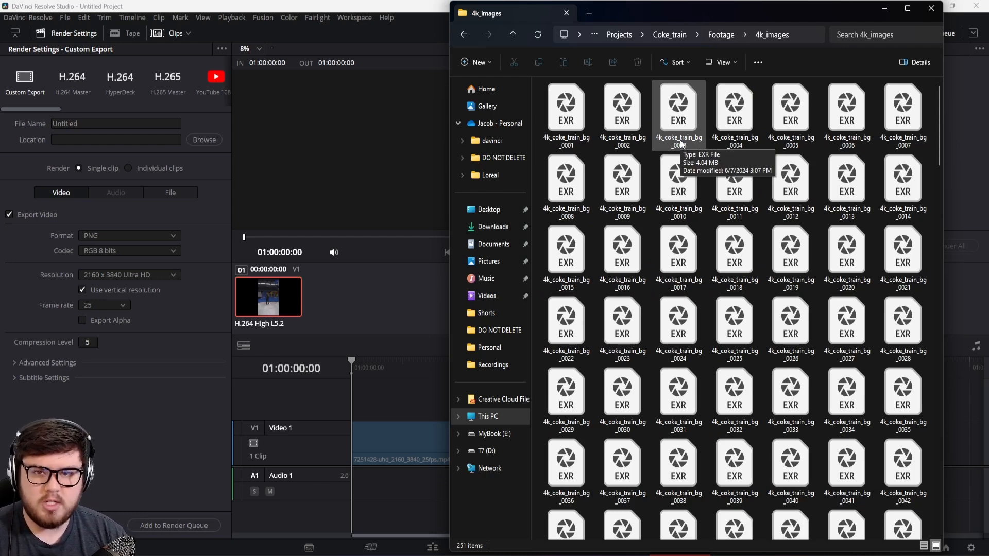
left_click(721, 34)
left_click(586, 149)
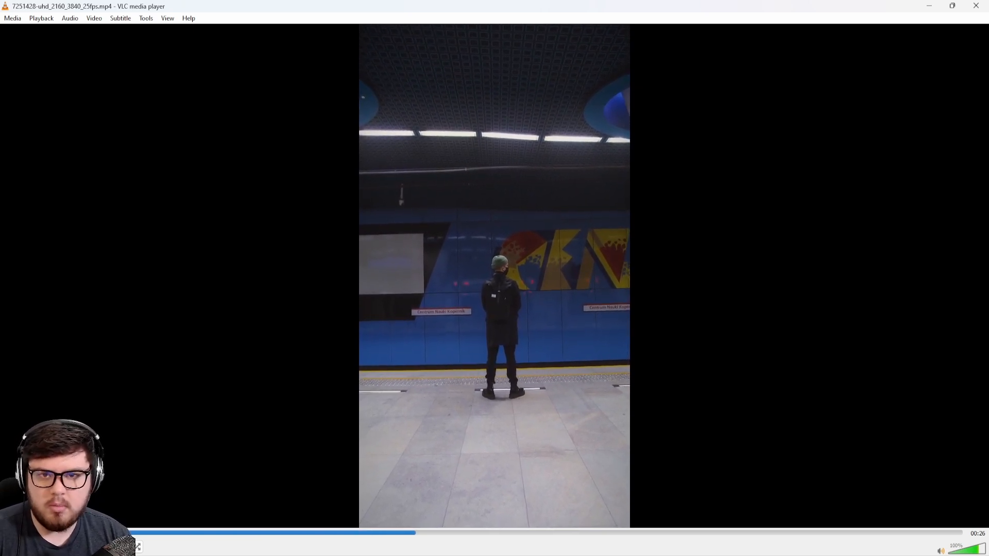
left_click(983, 7)
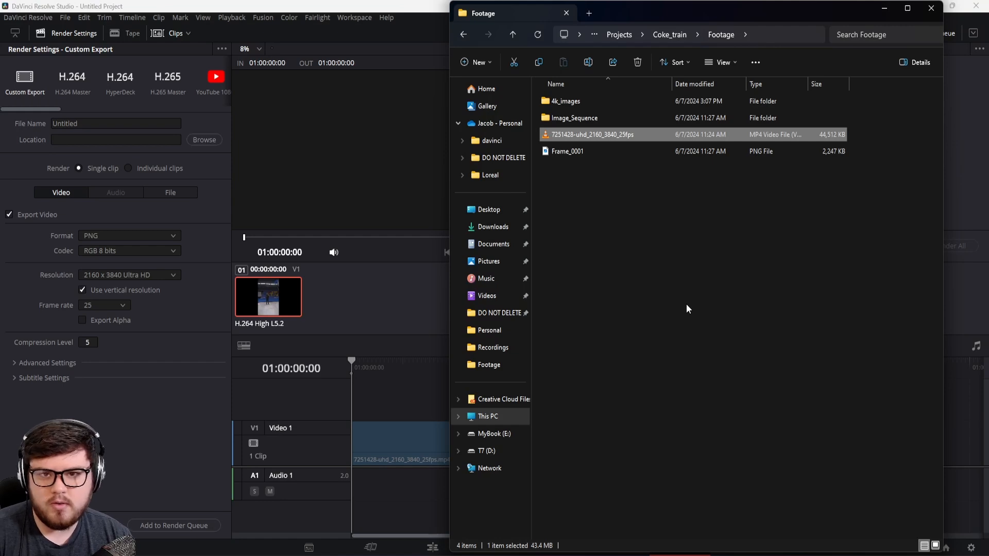
Step: Launch fSpy and load the Frame_0001 PNG from the Footage folder into it
key("super")
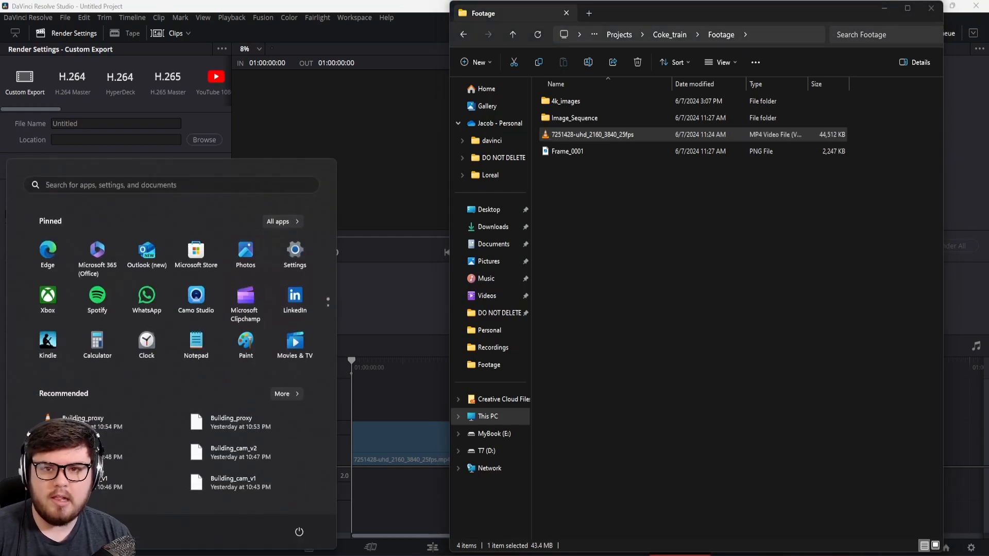
type("fspy")
key("Return")
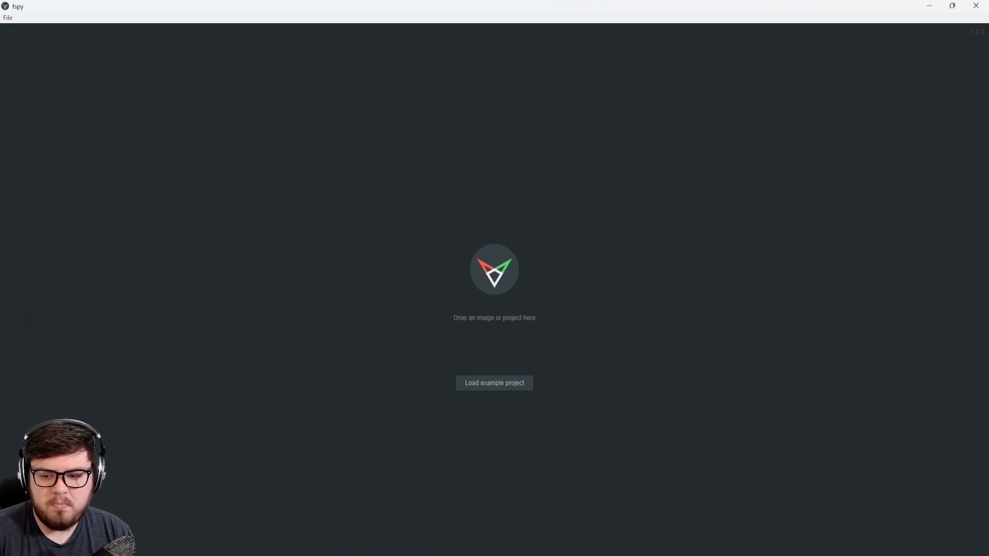
key("alt+Tab")
left_click(626, 152)
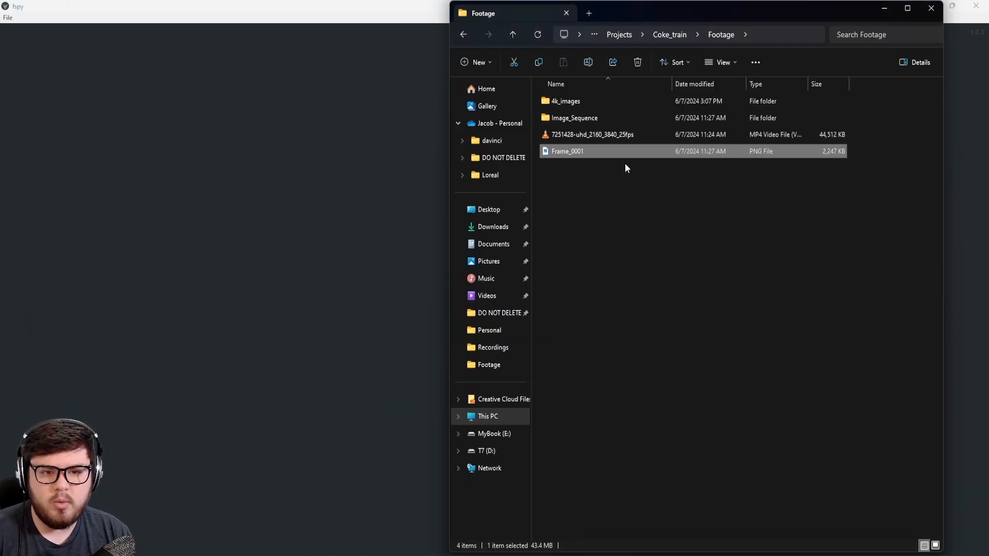
left_click_drag(592, 153, 329, 332)
left_click(329, 332)
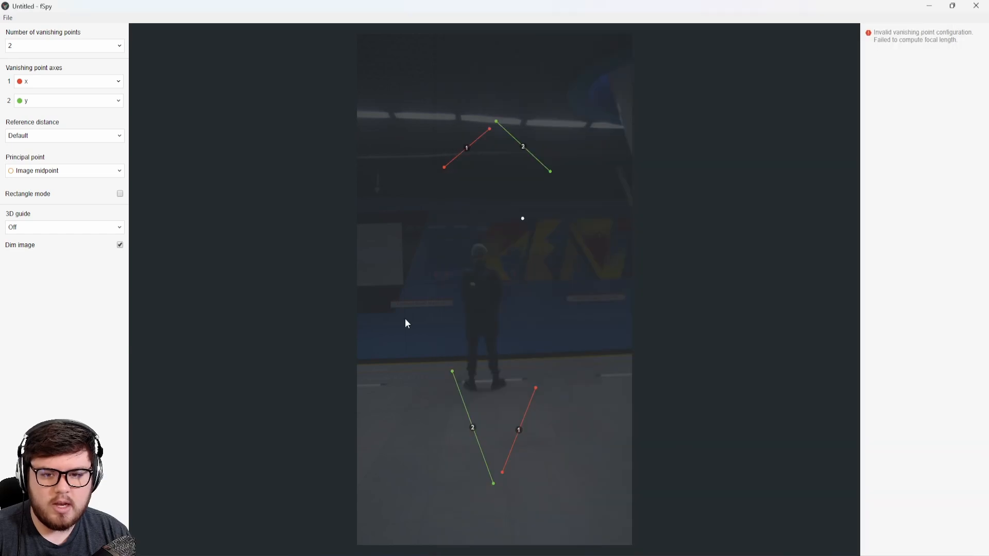
Step: Turn off image dimming and align the two green y-axis vanishing lines with the receding tile joints on the platform floor
left_click(120, 245)
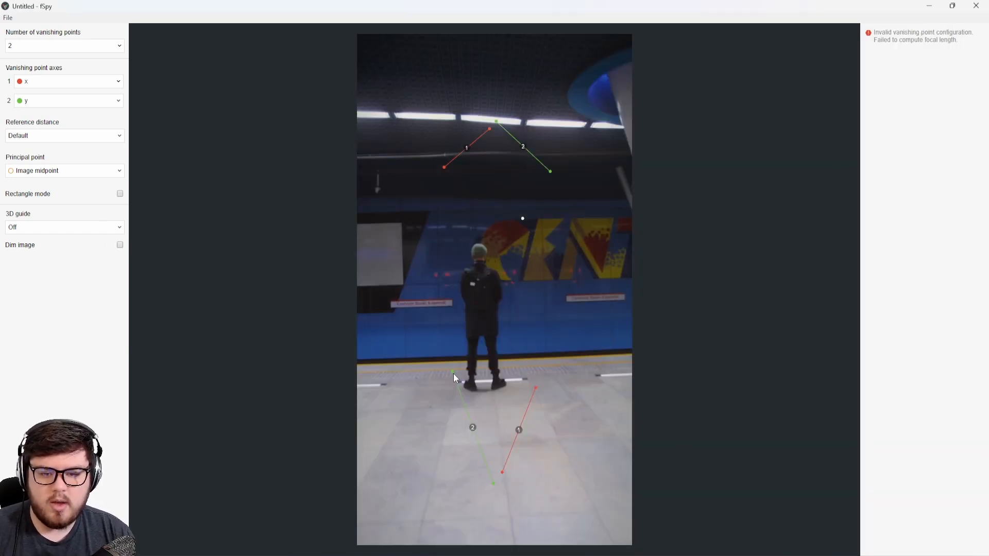
left_click_drag(454, 373, 626, 380)
left_click_drag(493, 484, 431, 537)
left_click_drag(497, 125, 507, 357)
left_click_drag(550, 174, 597, 522)
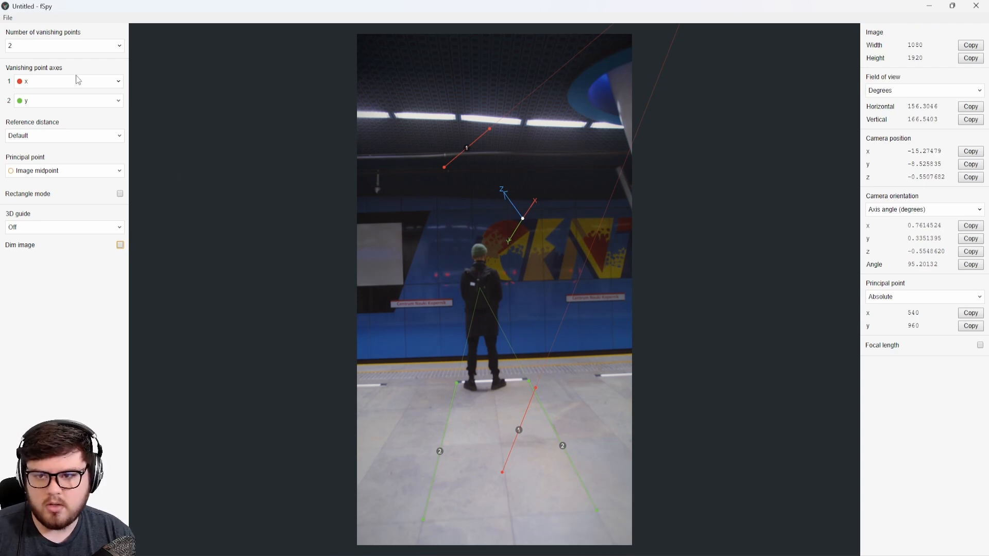
Step: Align one red x-axis vanishing line with the yellow platform edge and the other with a crosswise floor joint in the foreground
left_click_drag(539, 387, 632, 335)
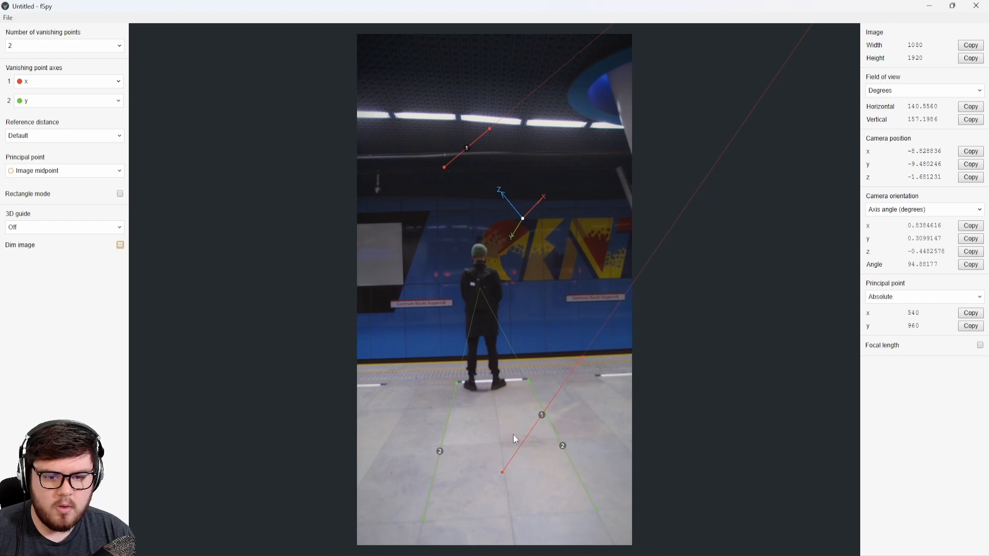
left_click_drag(503, 470, 403, 351)
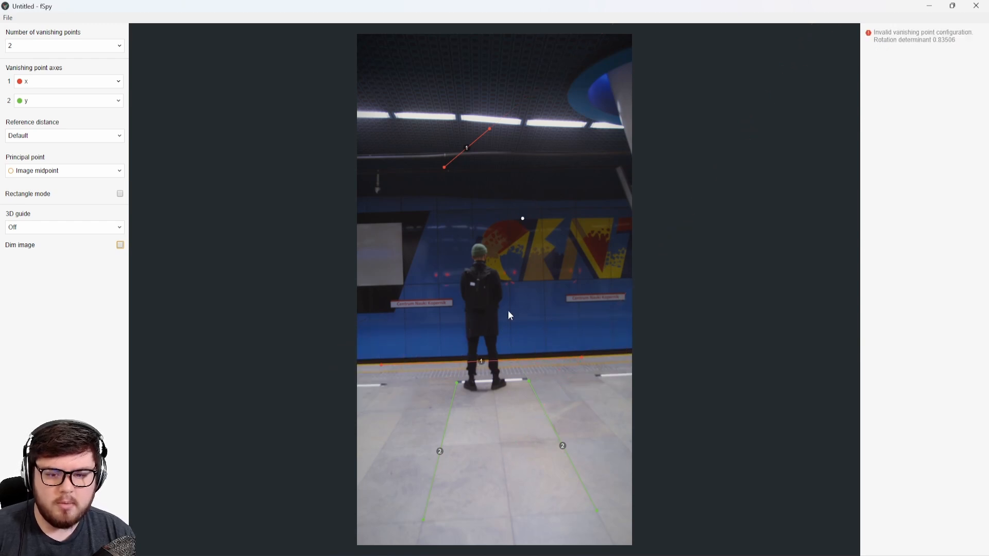
left_click_drag(443, 165, 383, 540)
left_click_drag(490, 128, 621, 492)
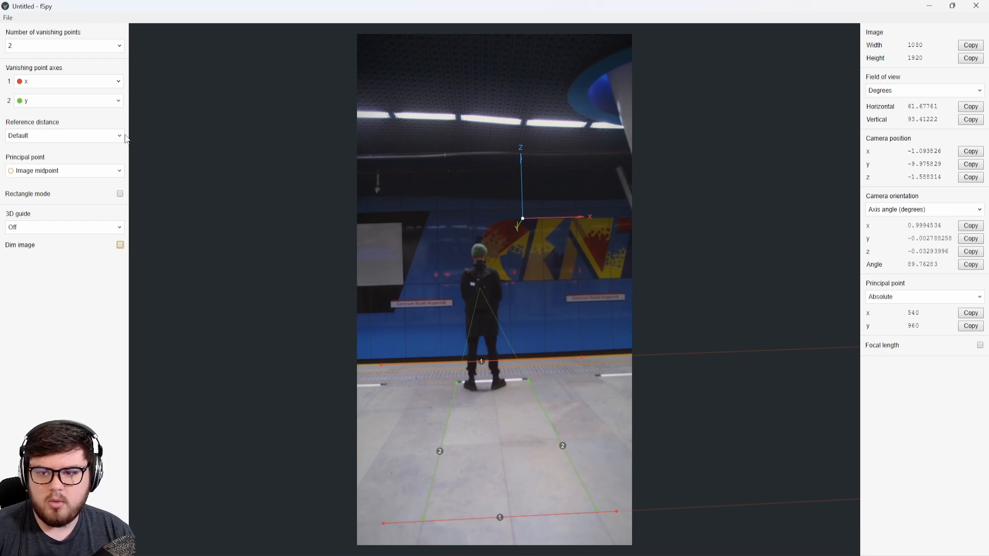
Step: Place the origin on the platform floor just in front of the man and show the xy grid floor as 3D guide
left_click_drag(523, 219, 480, 442)
left_click(60, 228)
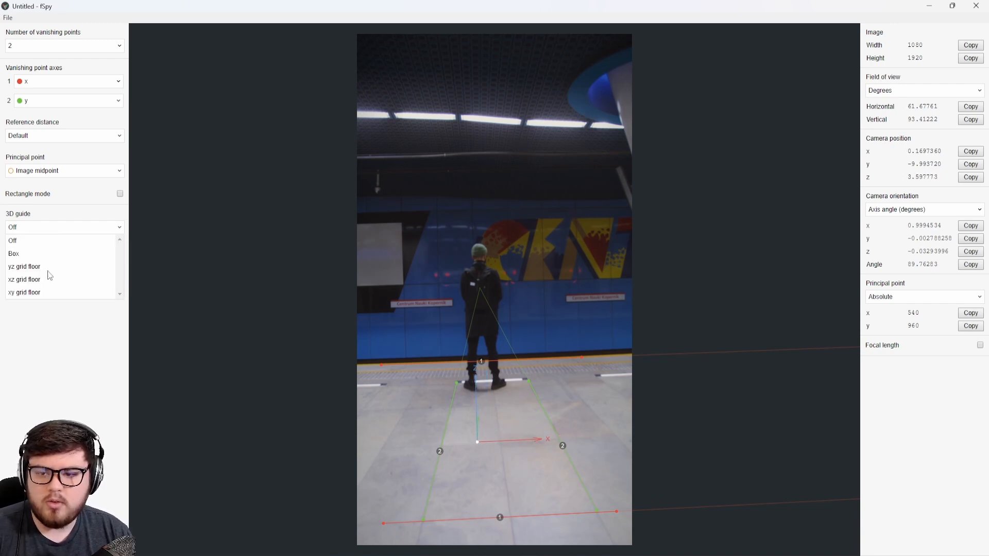
left_click(26, 293)
left_click_drag(484, 442, 506, 428)
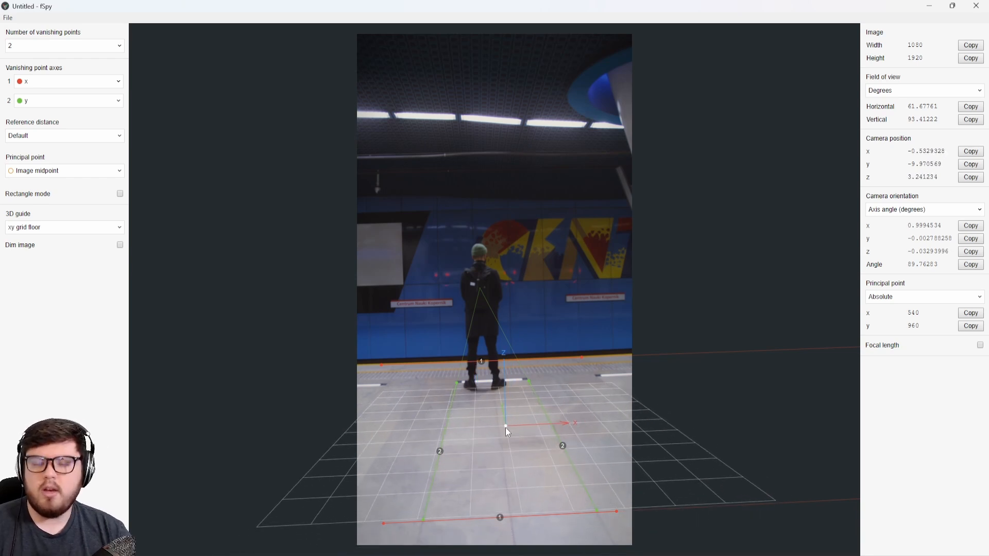
Step: Enable the focal length display for the solved camera
left_click(980, 345)
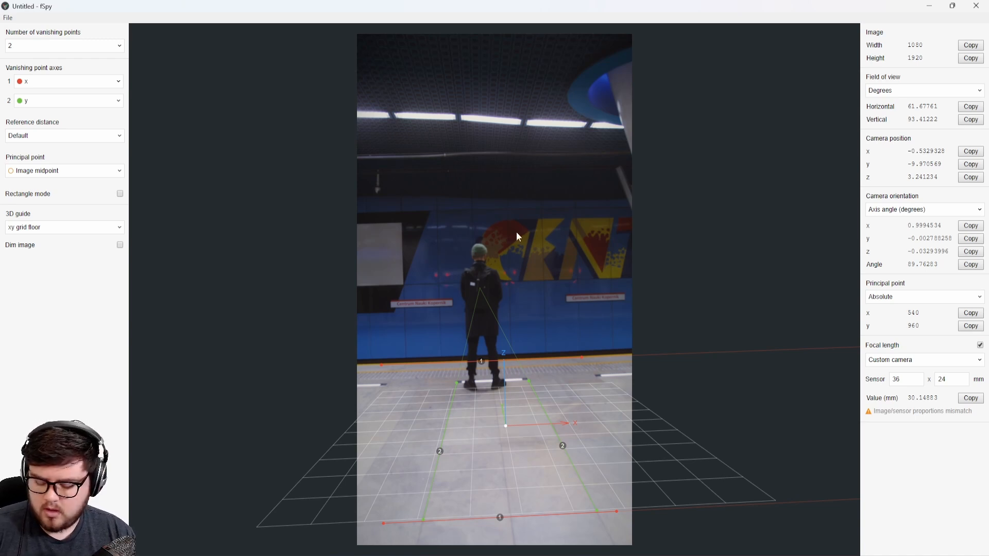
Step: Bring up the save dialog for the fSpy project and dismiss it without saving
key("ctrl+s")
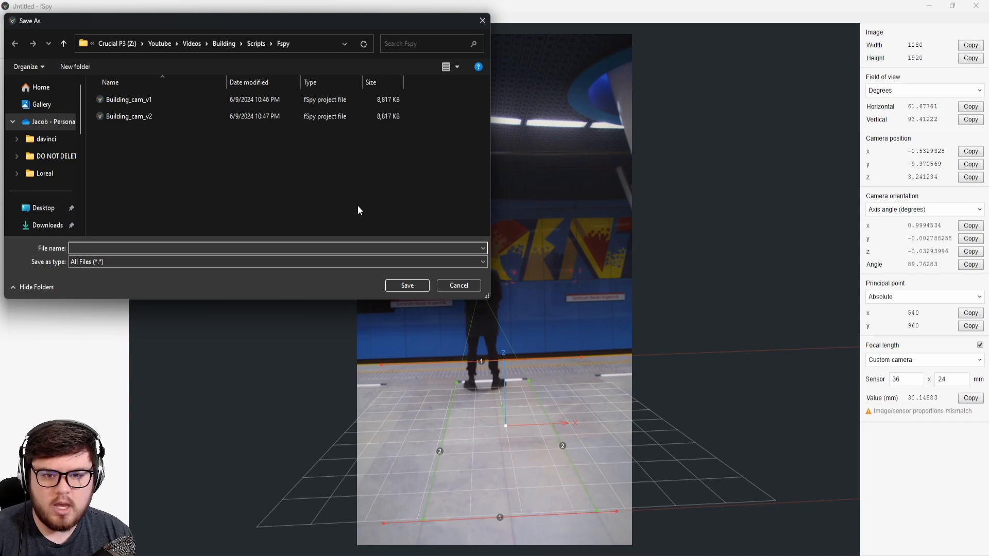
left_click(462, 289)
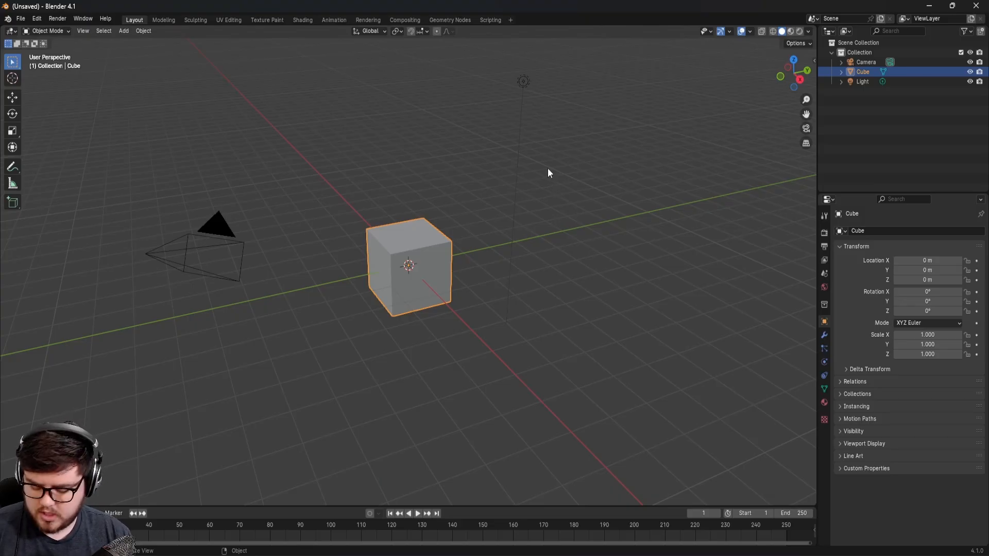
Step: Switch to Blender and delete the default camera, cube and light from the scene
key("a")
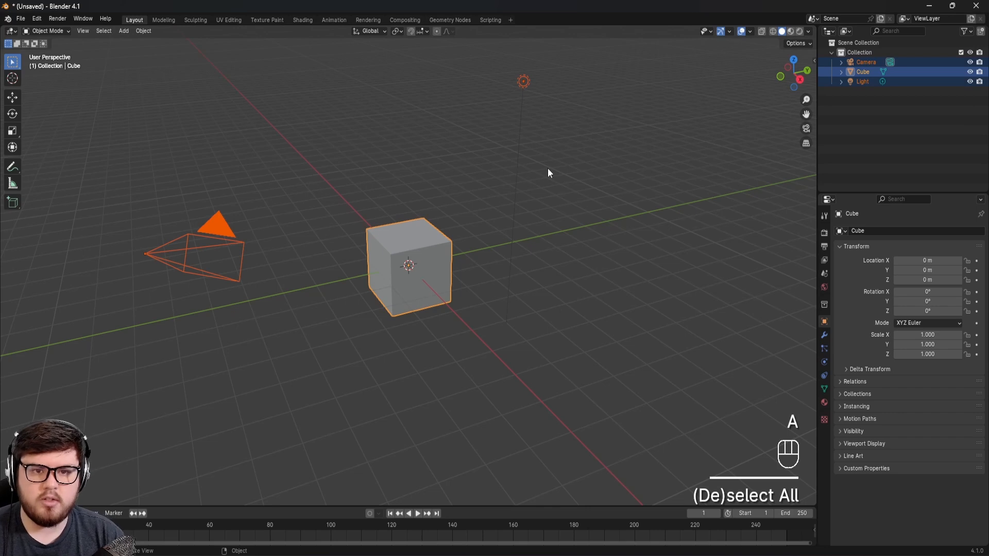
key("Delete")
middle_click_drag(548, 137, 518, 211, "shift")
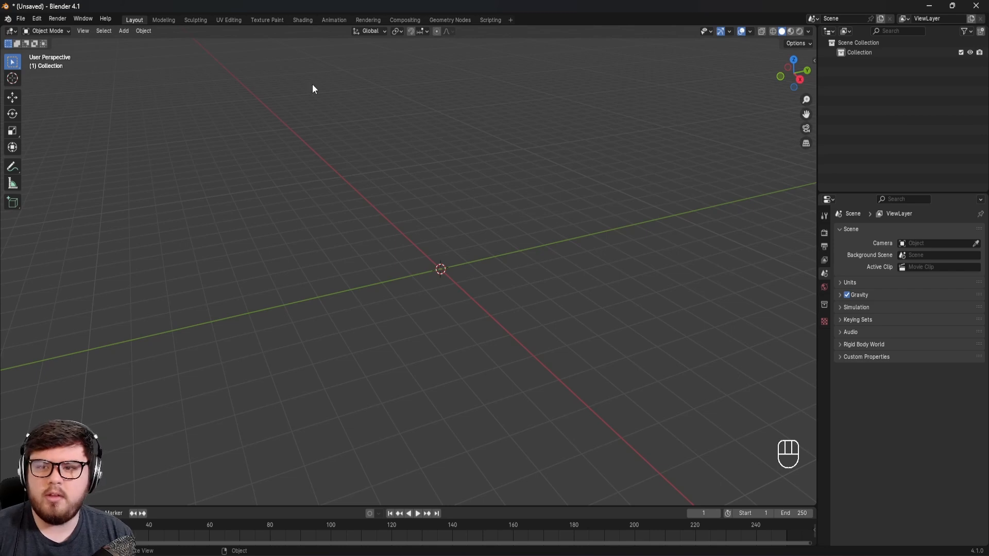
Step: Import the fSpy project Coke_train_fspy_v1.fspy from Z:\Projects\Coke_train\Scripts\Fspy, including its background image
left_click(21, 19)
mouse_move(48, 161)
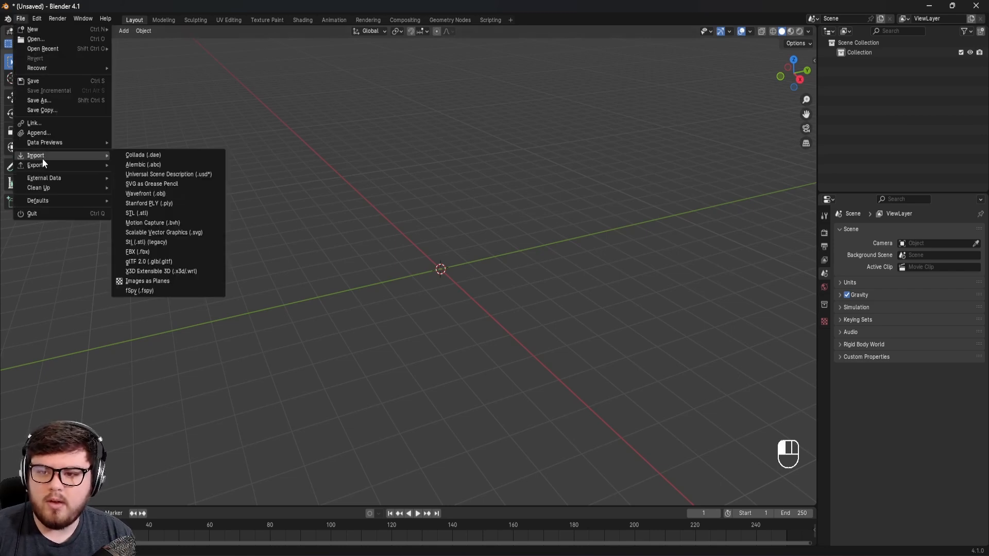
left_click(137, 291)
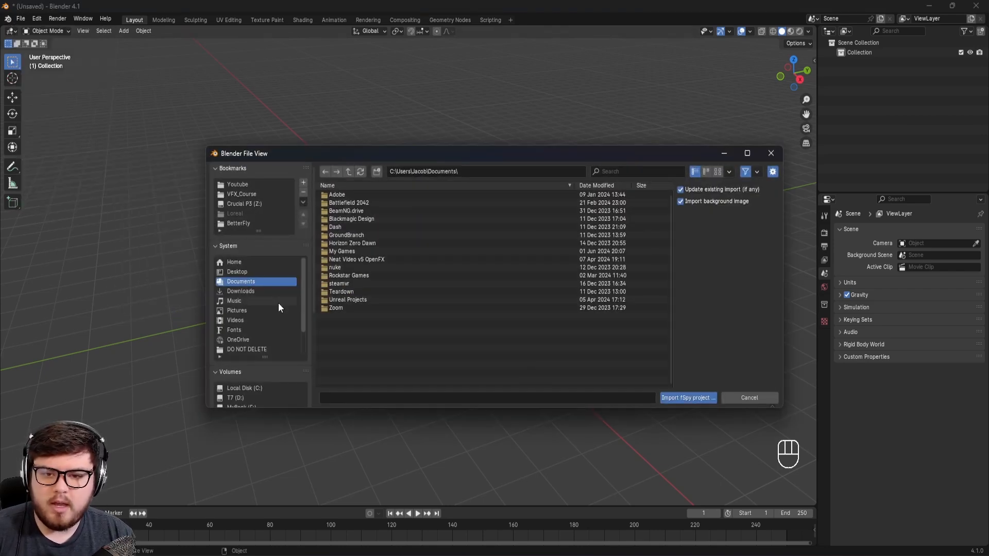
left_click(247, 204)
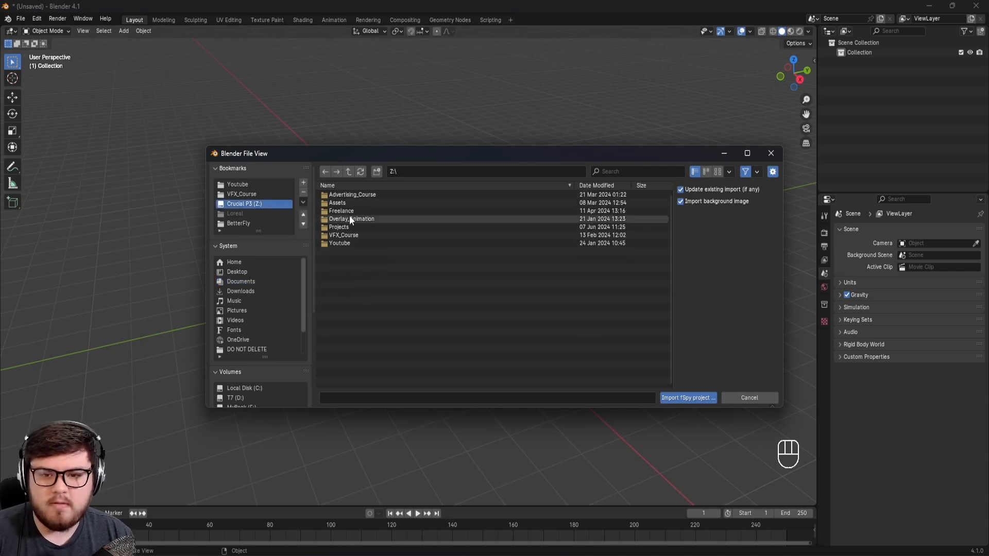
left_click(360, 195)
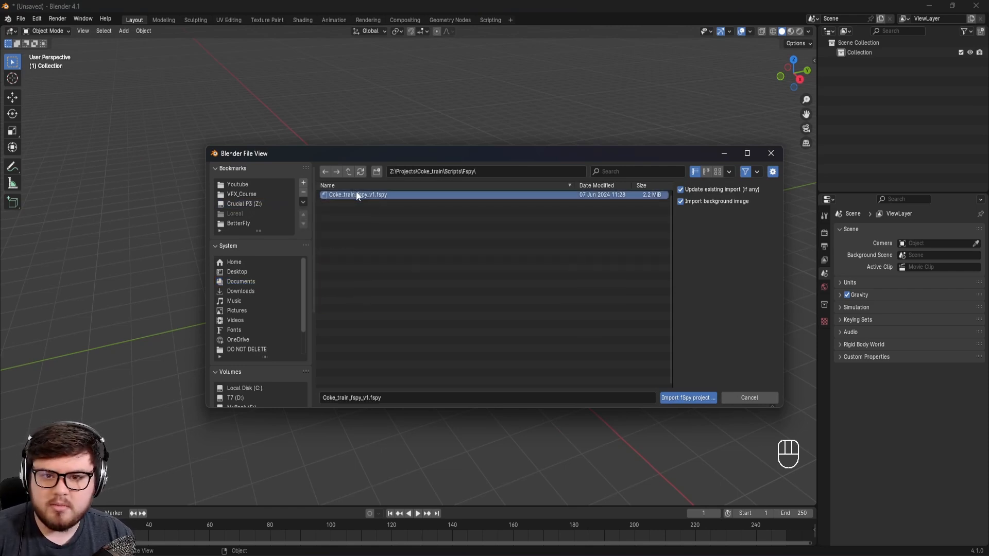
left_click(688, 398)
Step: Add a test plane at the origin and try moving it across the platform floor with the Z axis locked
middle_click_drag(464, 319, 487, 325, "shift")
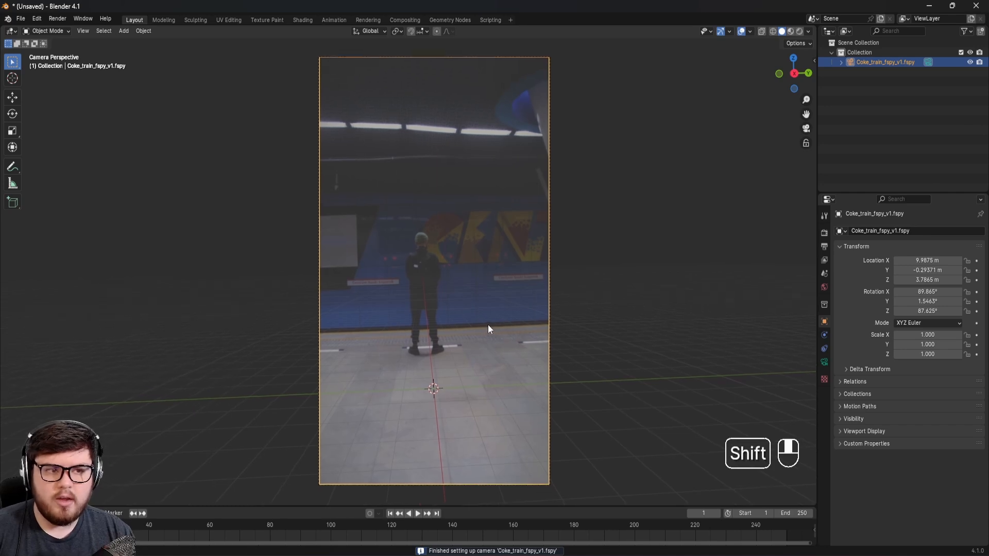
scroll(444, 351, "up", 1)
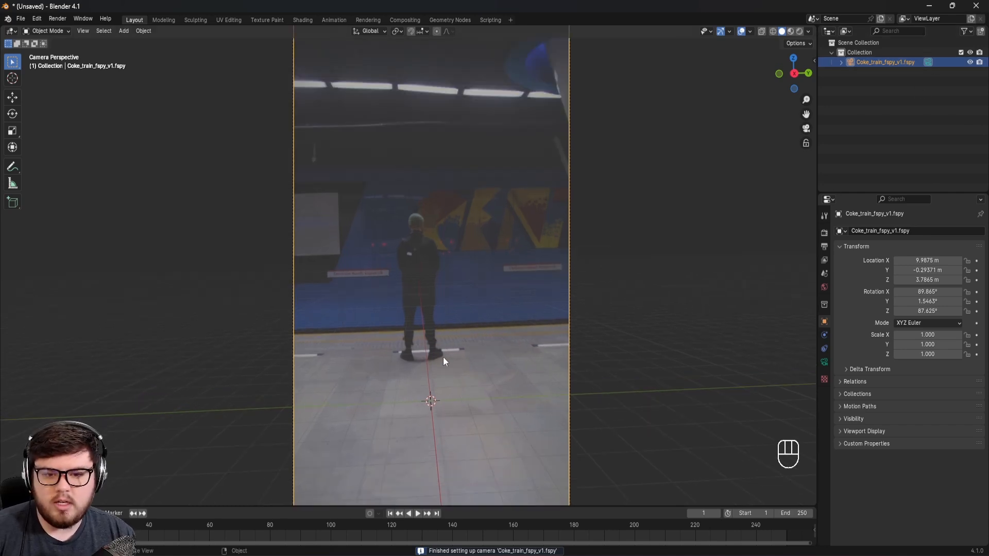
middle_click_drag(444, 351, 411, 347, "shift")
key("shift+a")
mouse_move(436, 356)
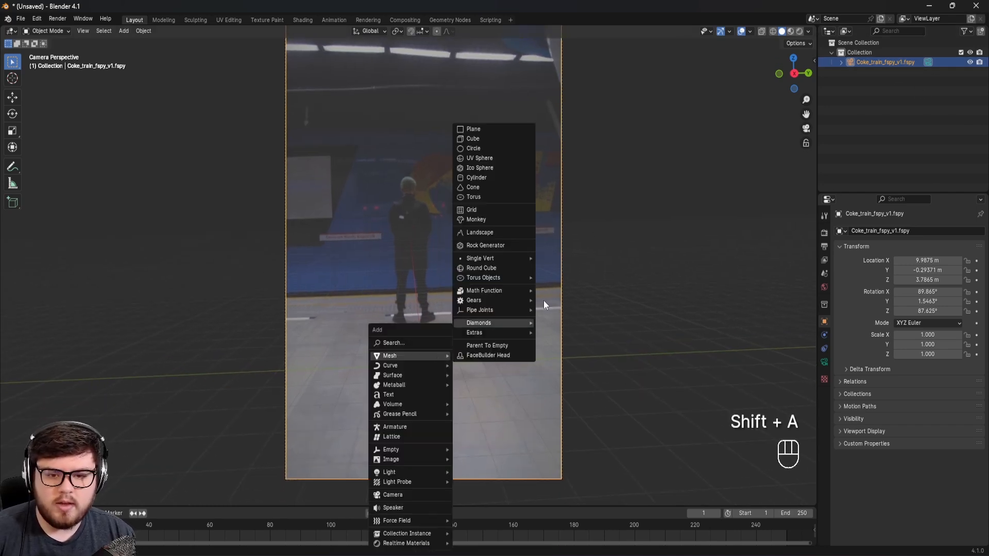
left_click(493, 129)
key("g")
key("shift+z")
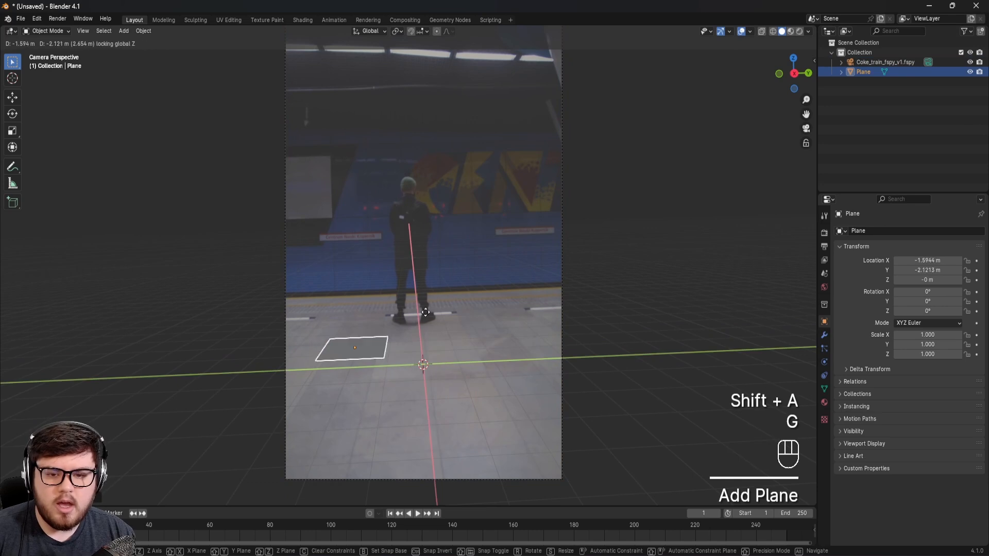
right_click(426, 280)
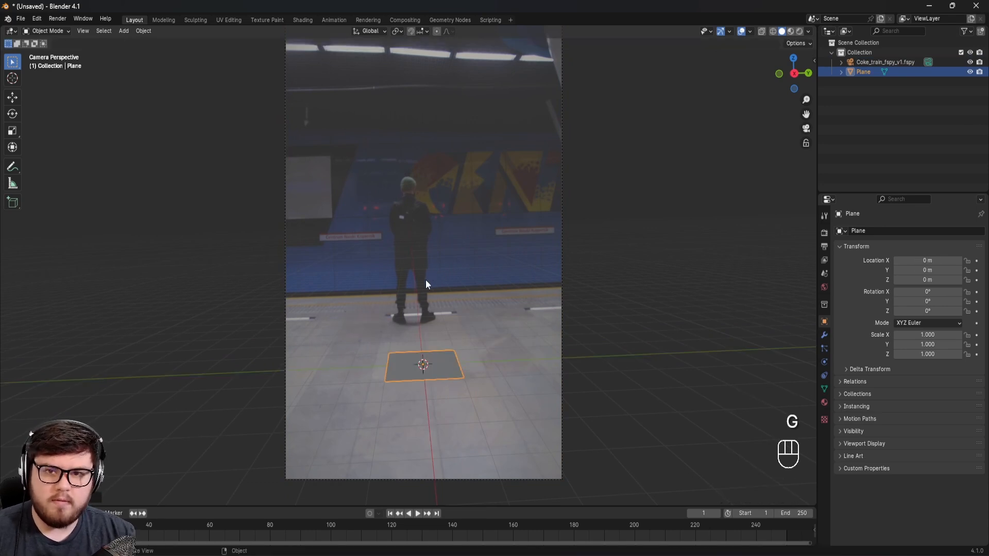
scroll(437, 280, "down", 1)
middle_click_drag(448, 282, 451, 283, "shift")
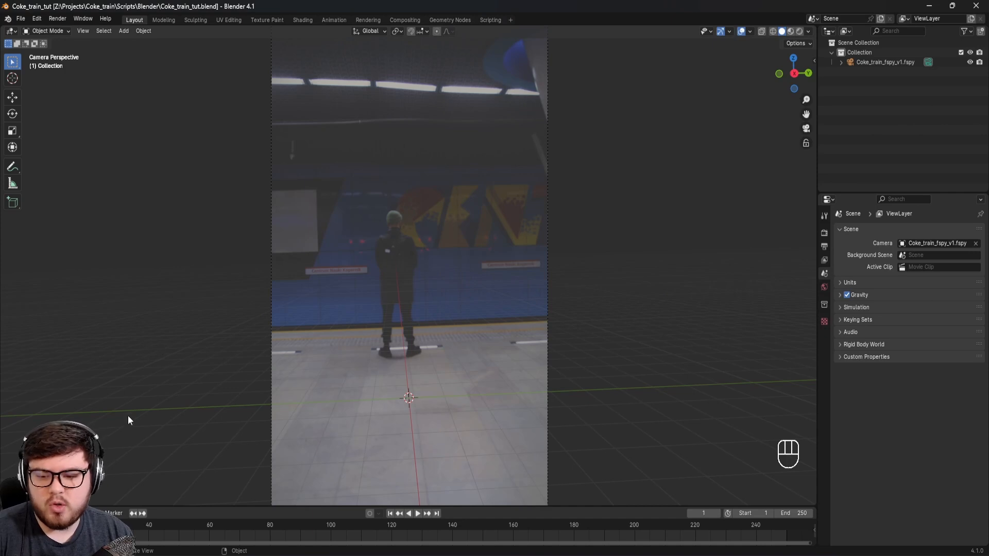
Step: Switch to File Explorer and open the MP4 subway video in the Coke_train Footage folder for viewing
key("alt+Tab")
left_click(580, 130)
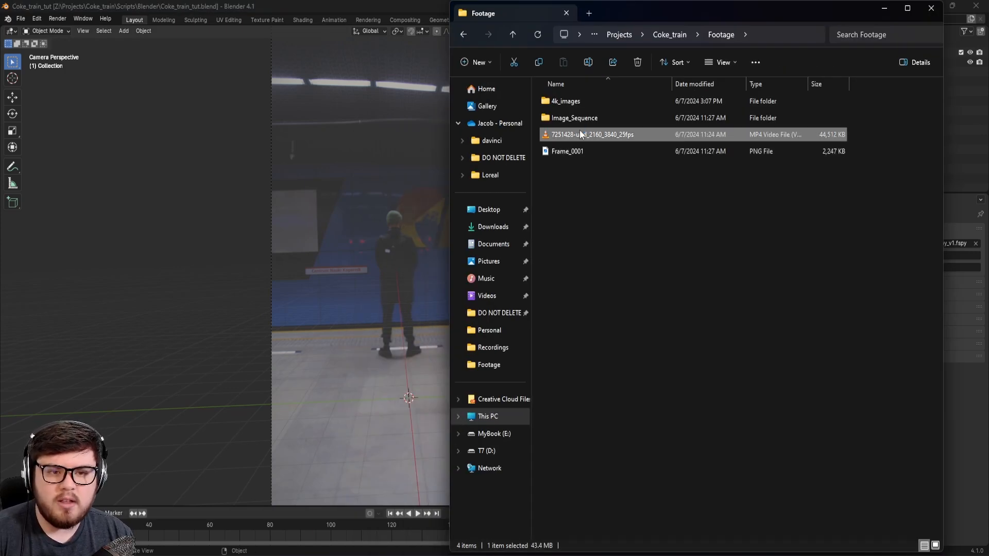
double_click(579, 130)
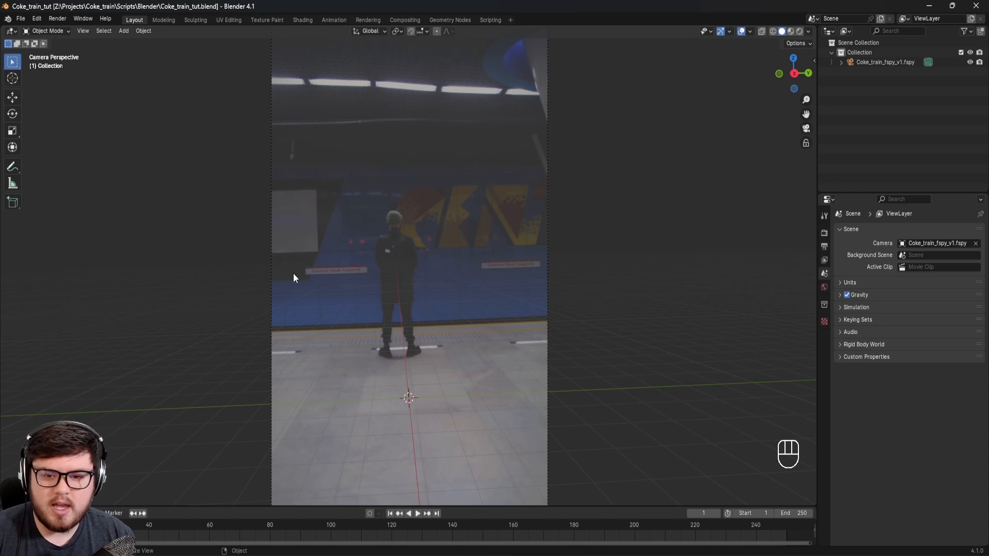
Step: Return to Blender and create a new GeoTracker for the imported fSpy camera
middle_click_drag(461, 309, 471, 292, "shift")
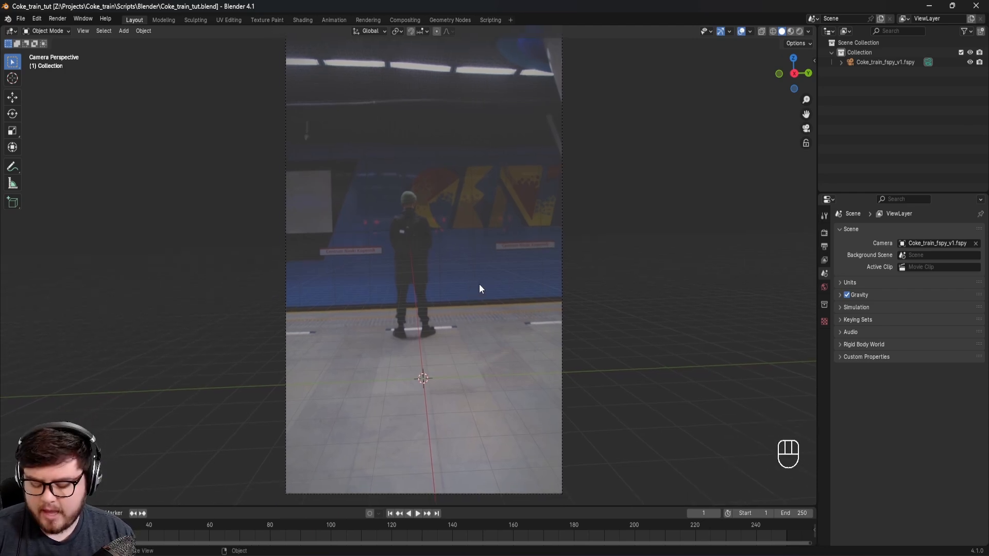
key("n")
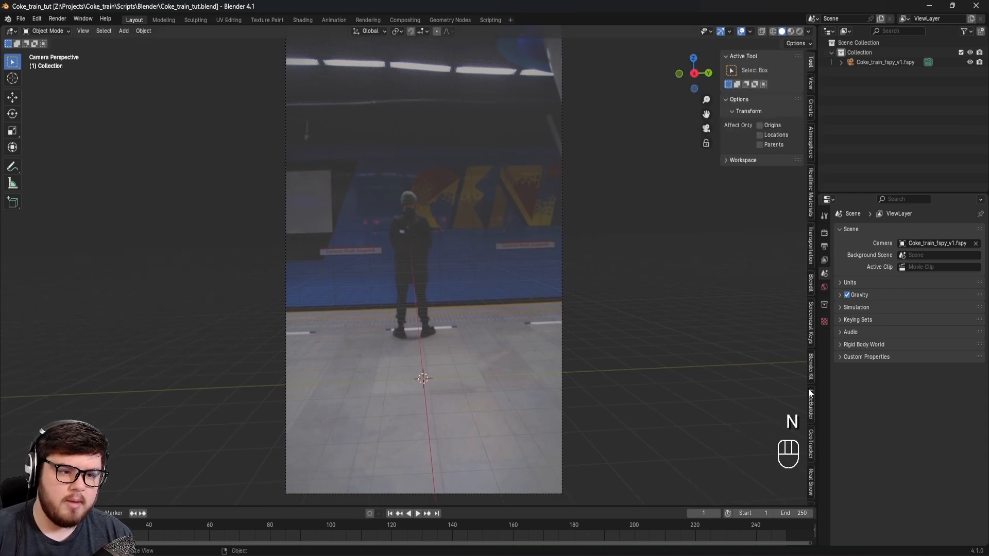
left_click(811, 440)
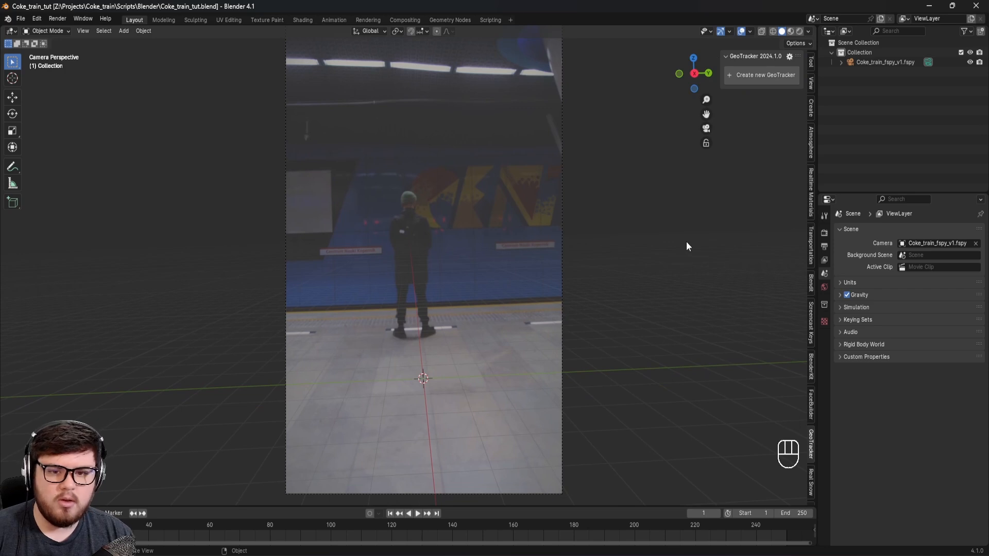
left_click(753, 78)
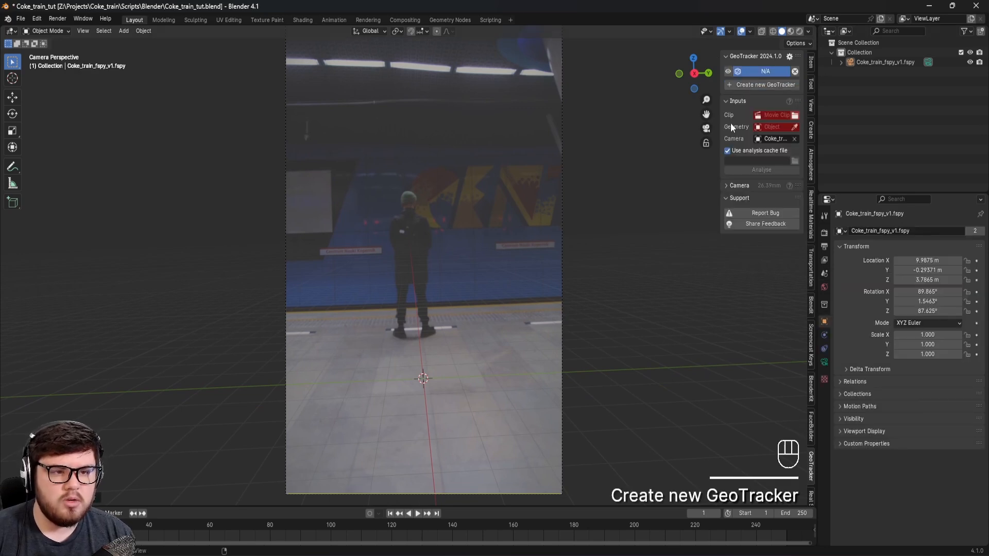
Step: Load the entire 4k_coke_train_bg EXR sequence from Coke_train\Footage\4k_images as the GeoTracker's clip
left_click(792, 116)
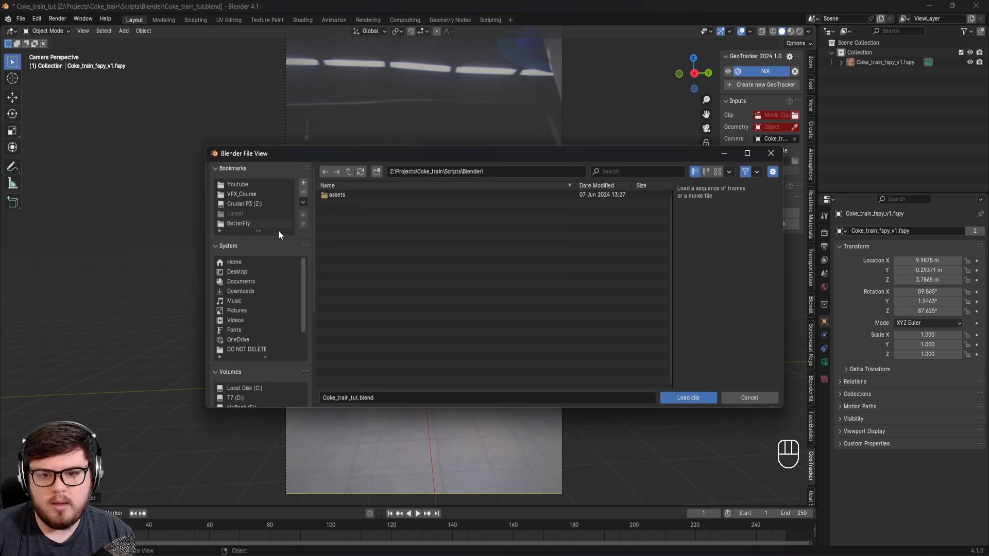
left_click(249, 205)
left_click(334, 222)
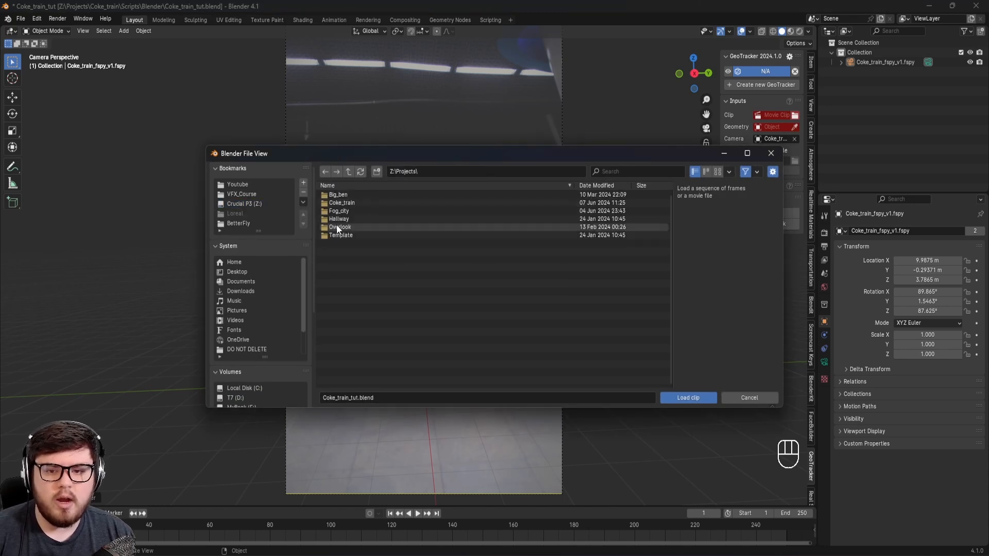
left_click(344, 202)
left_click(345, 200)
left_click(344, 200)
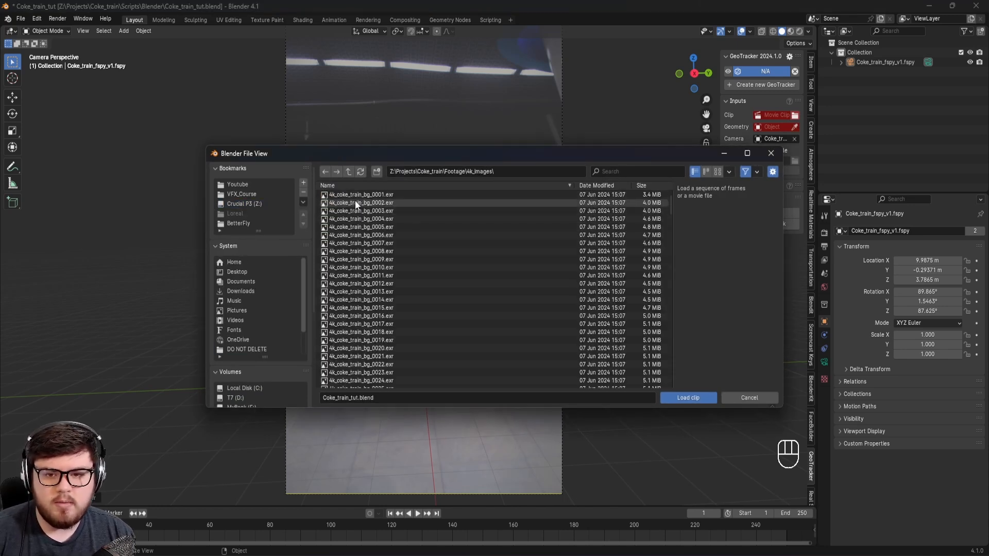
key("a")
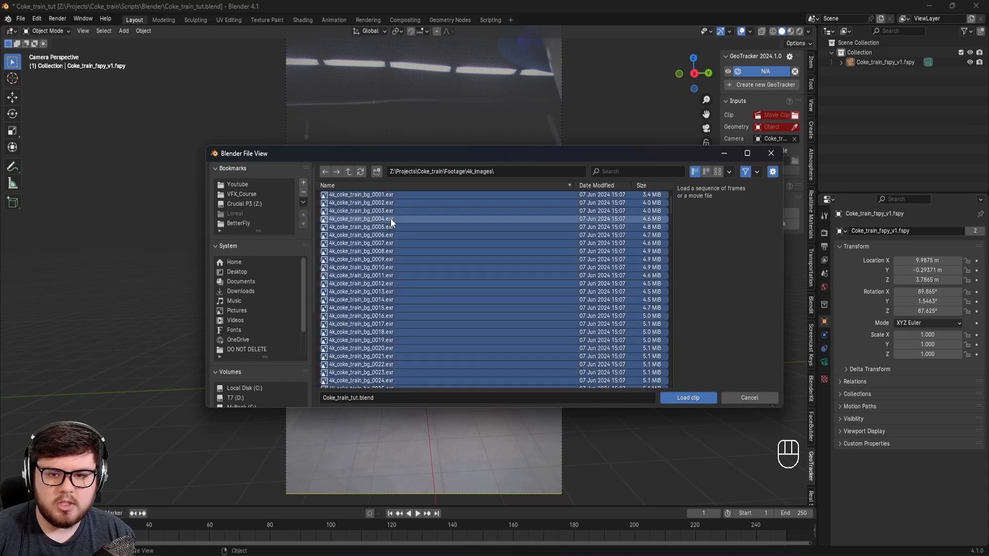
left_click(695, 398)
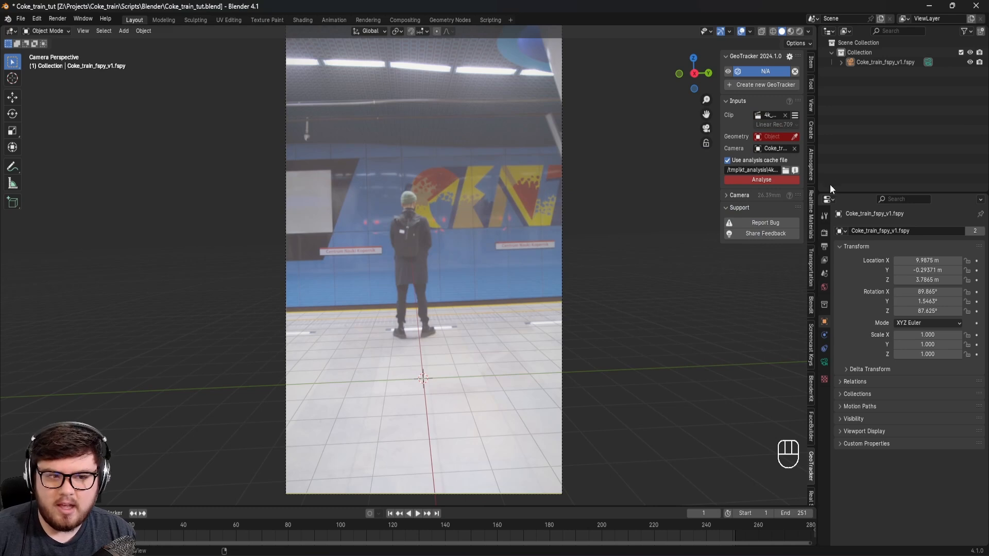
Step: Run the GeoTracker analysis of the clip from frame 1 to 251
left_click(763, 180)
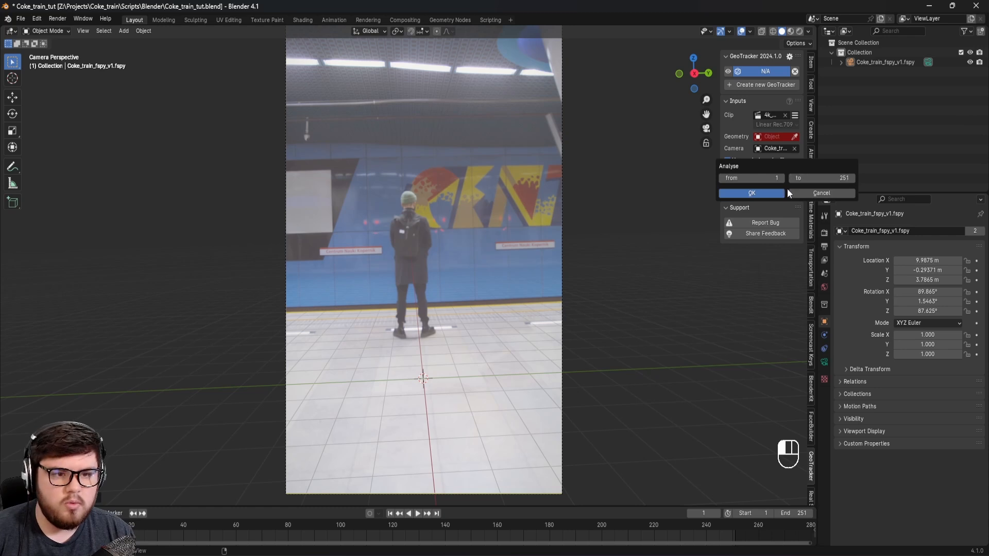
left_click(771, 192)
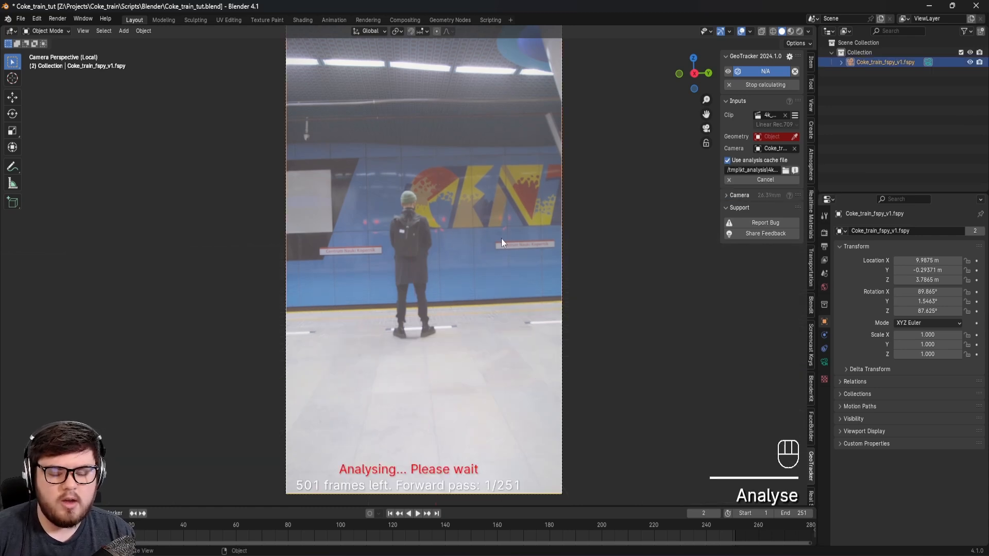
left_click(753, 181)
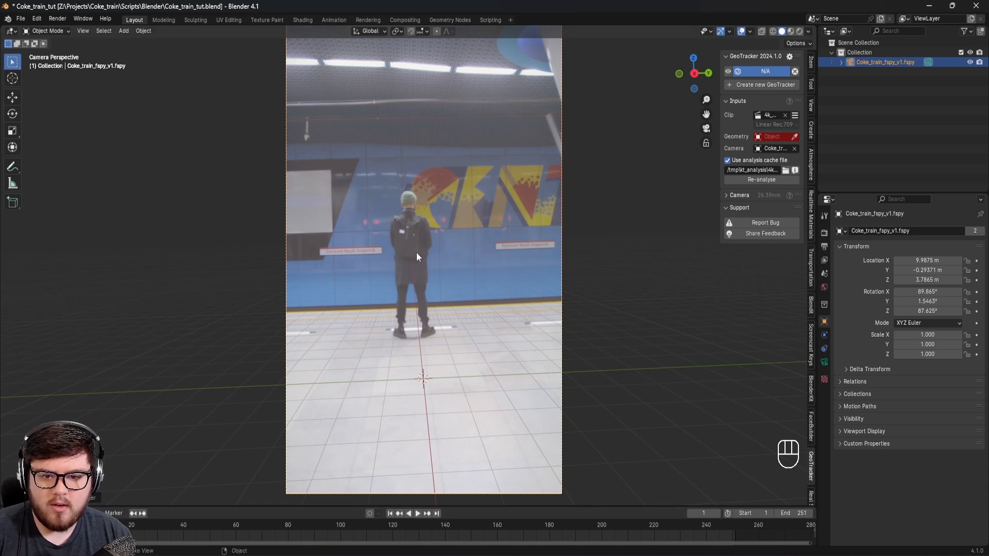
Step: Play the clip up to frame 10 and set the scene's start frame to 10
scroll(464, 254, "up", 2)
key("space")
key("space")
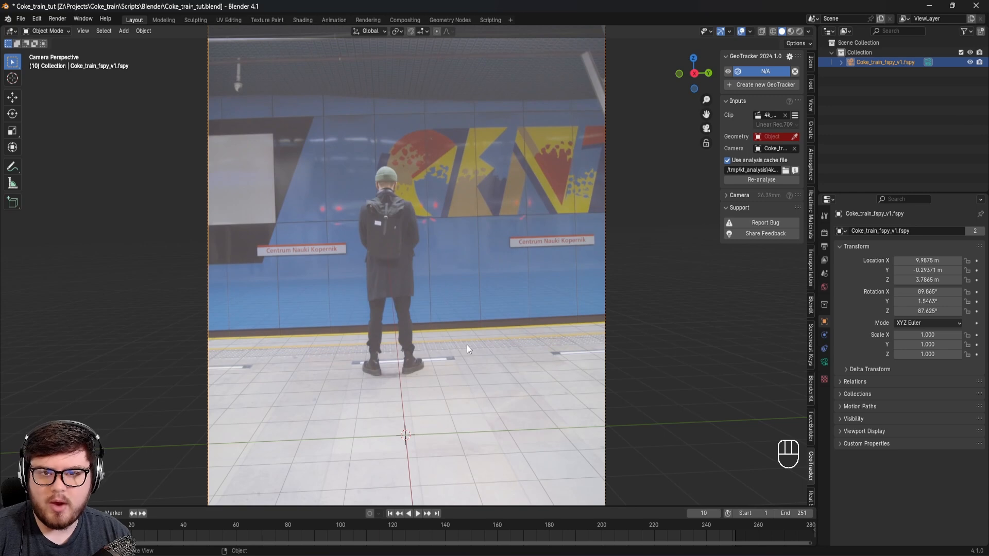
left_click(751, 514)
type("10")
key("Return")
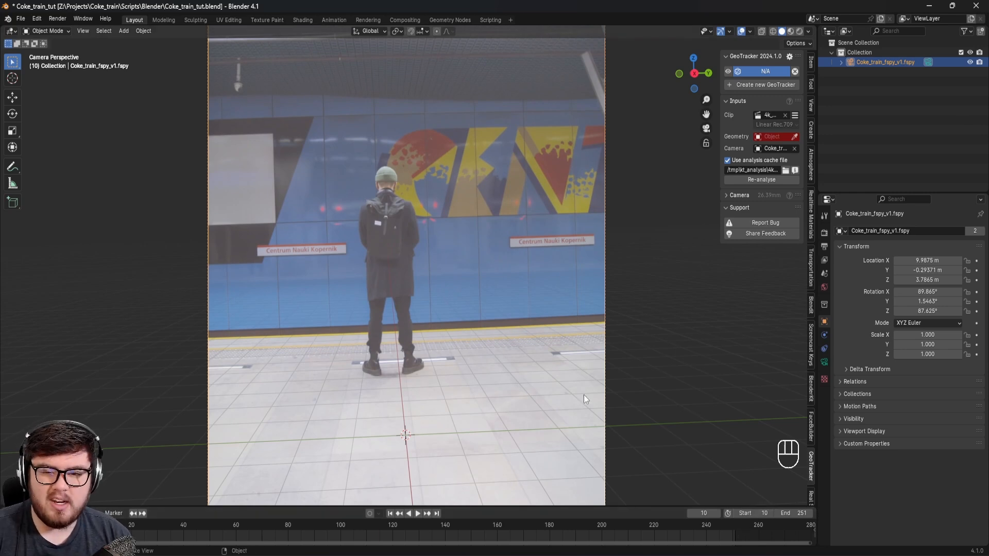
Step: Add a mesh plane at the world origin on the platform floor in front of the man
middle_click_drag(461, 373, 483, 377, "shift")
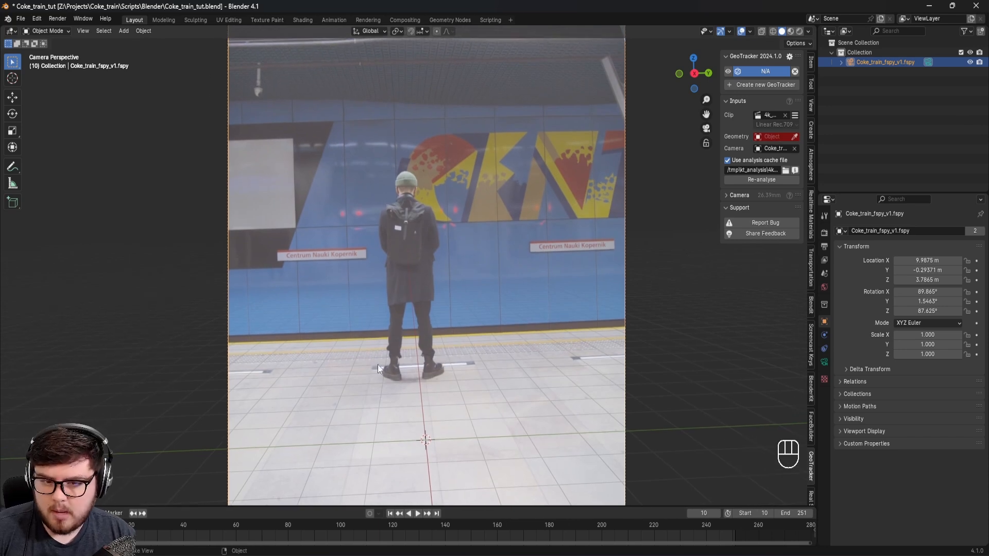
middle_click_drag(371, 355, 410, 369, "shift")
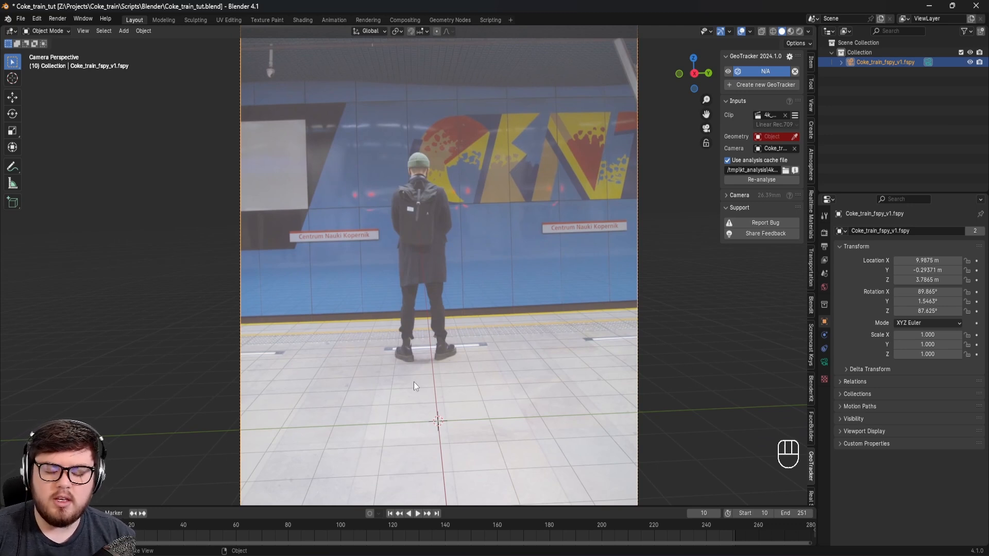
middle_click_drag(501, 362, 417, 376, "shift")
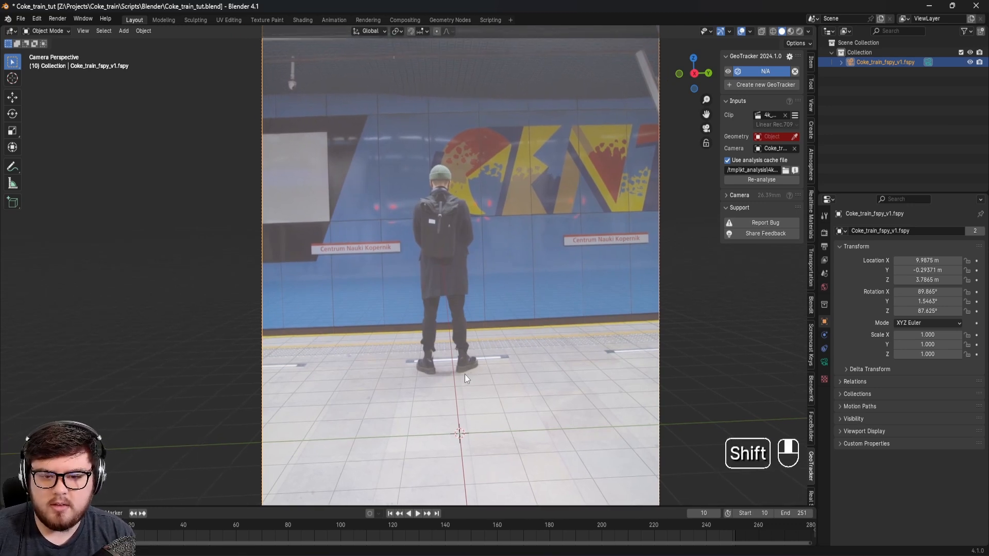
key("shift+a")
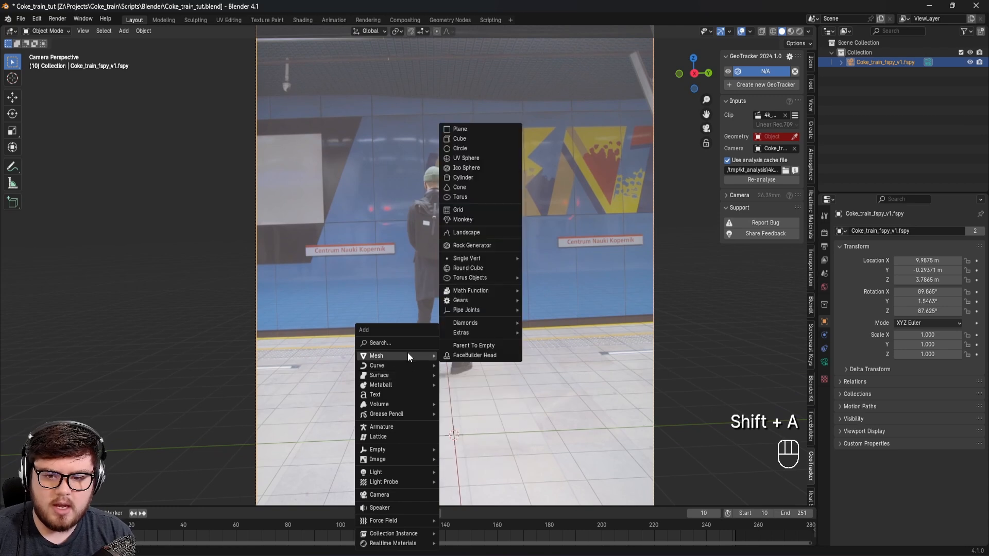
key("Escape")
key("shift+a")
mouse_move(410, 324)
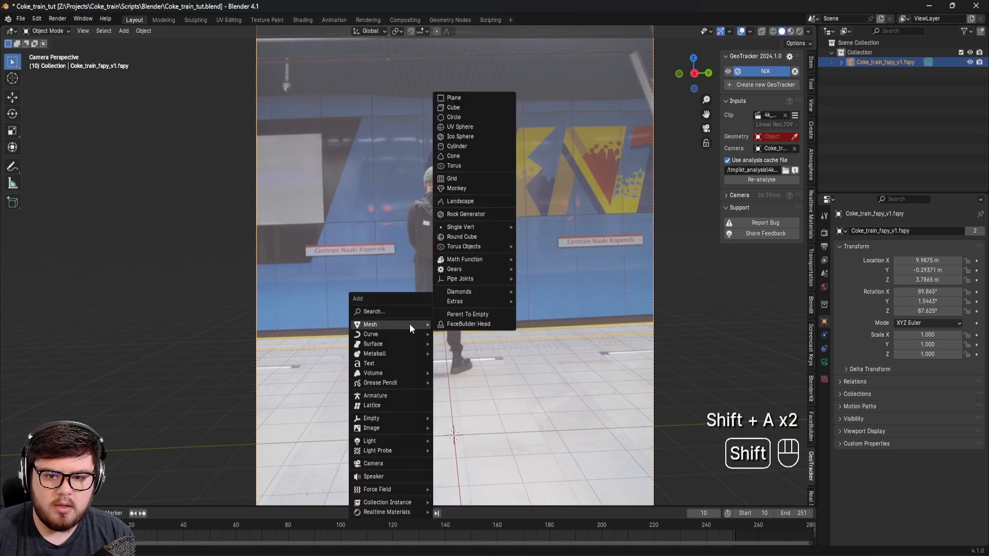
left_click(449, 102)
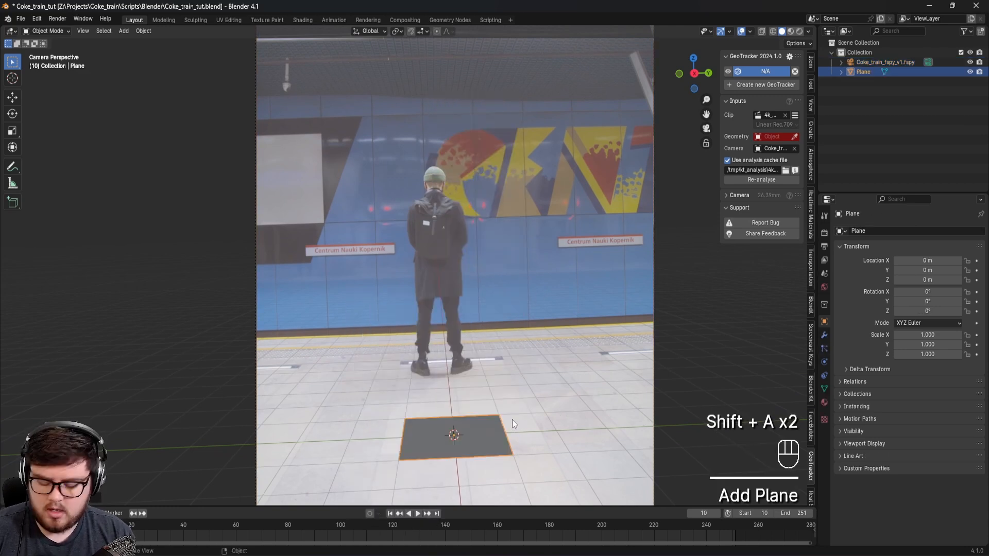
Step: Move the plane along X to about -9.4 m, near the yellow line at the platform edge
key("g")
key("x")
left_click(512, 336)
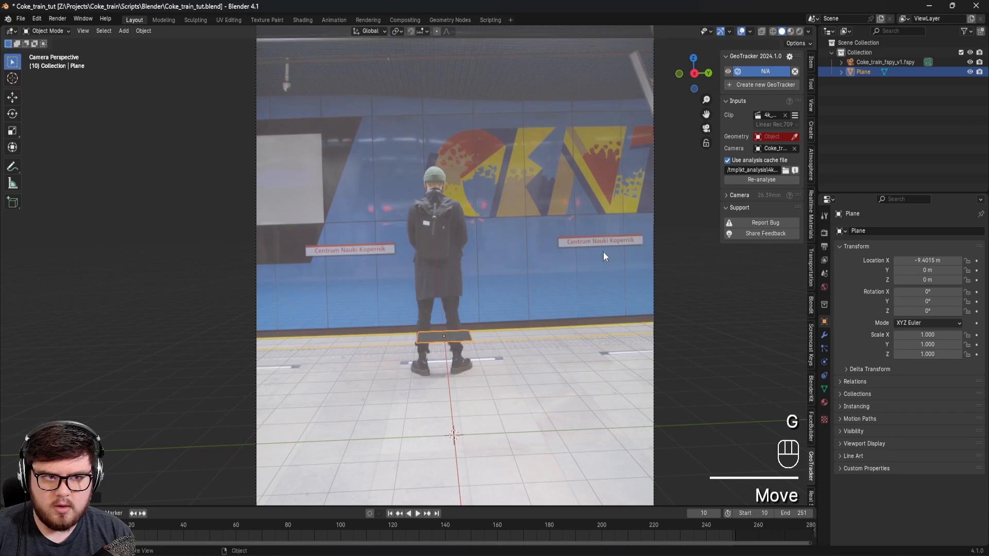
Step: Split the 3D viewport in two and frame the plane from the top in the second view
left_click_drag(813, 28, 490, 53)
key("t")
key("t")
key("KP_Decimal")
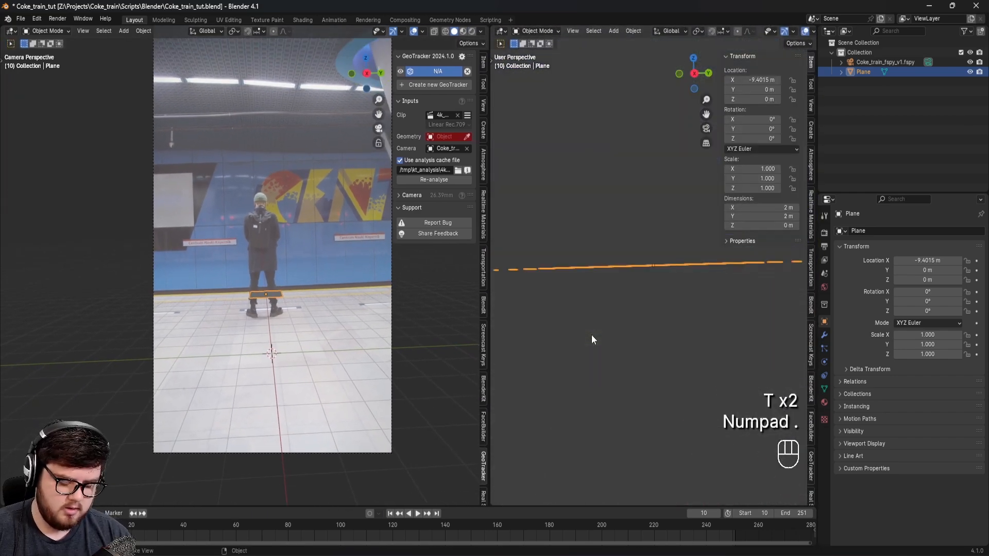
key("KP_7")
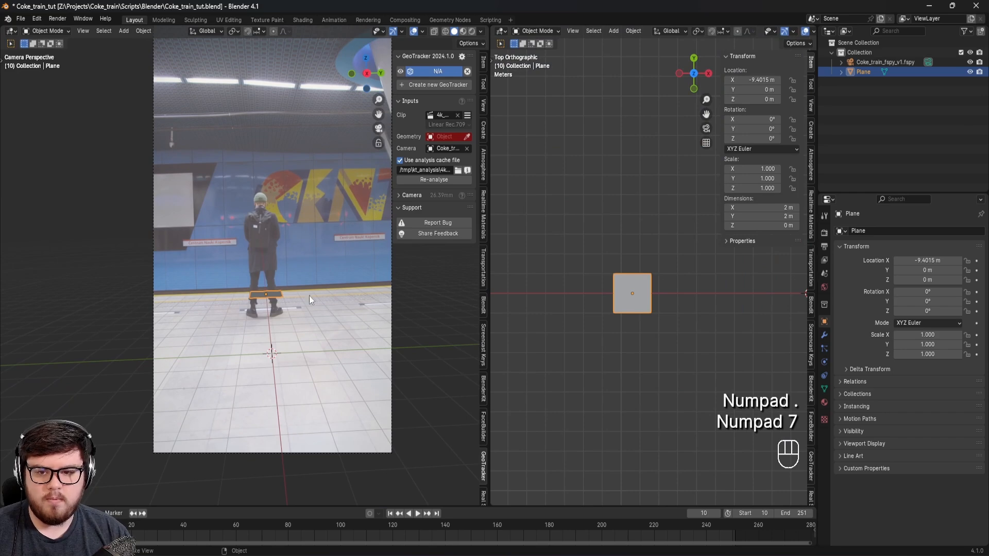
Step: Stretch the plane along Y to a scale of about 7.08 so it spans the platform's width in the shot
scroll(318, 301, "up", 3)
key("s")
key("y")
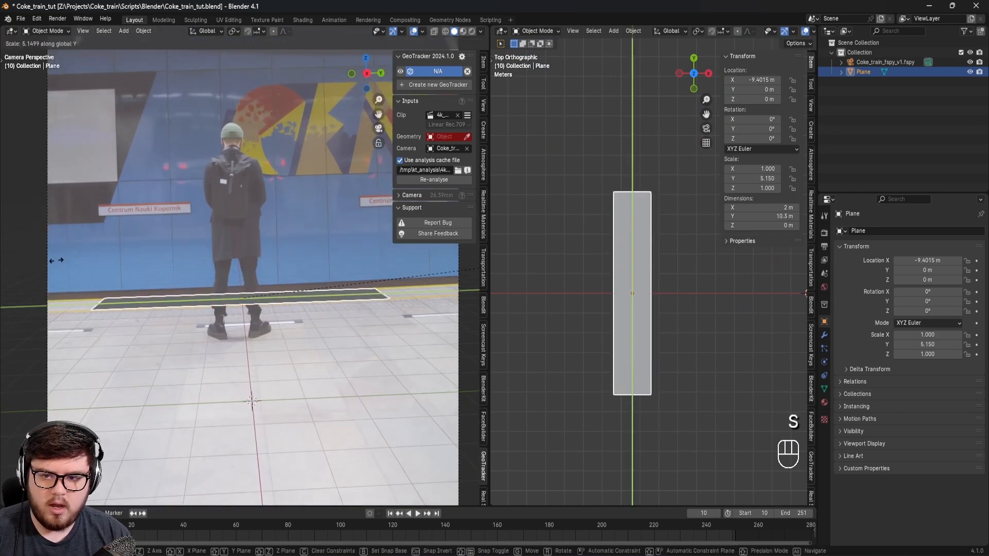
left_click(713, 405)
Step: Extend the plane's edge nearest the camera along X in Edit Mode, making the plane about 5.52 m deep
key("Tab")
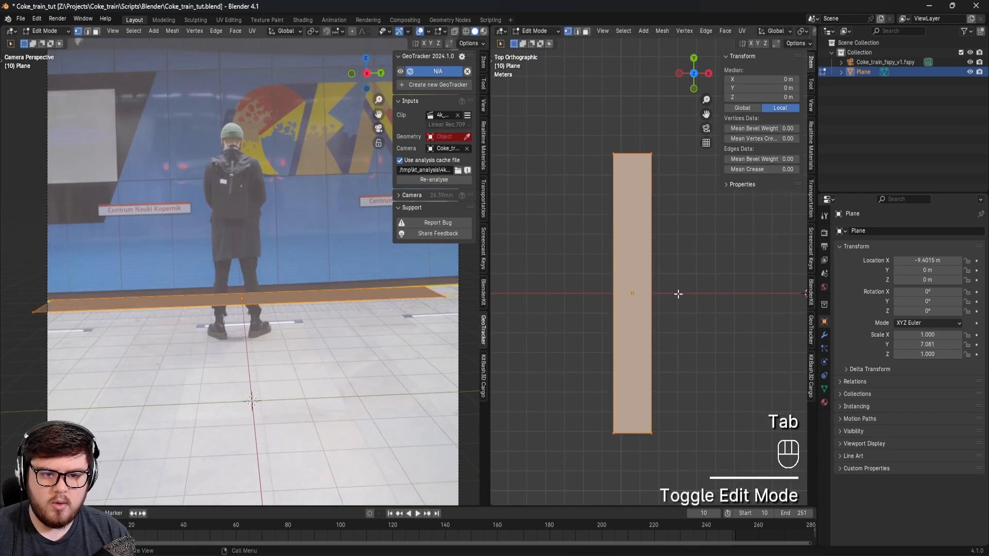
key("2")
left_click(696, 295)
key("g")
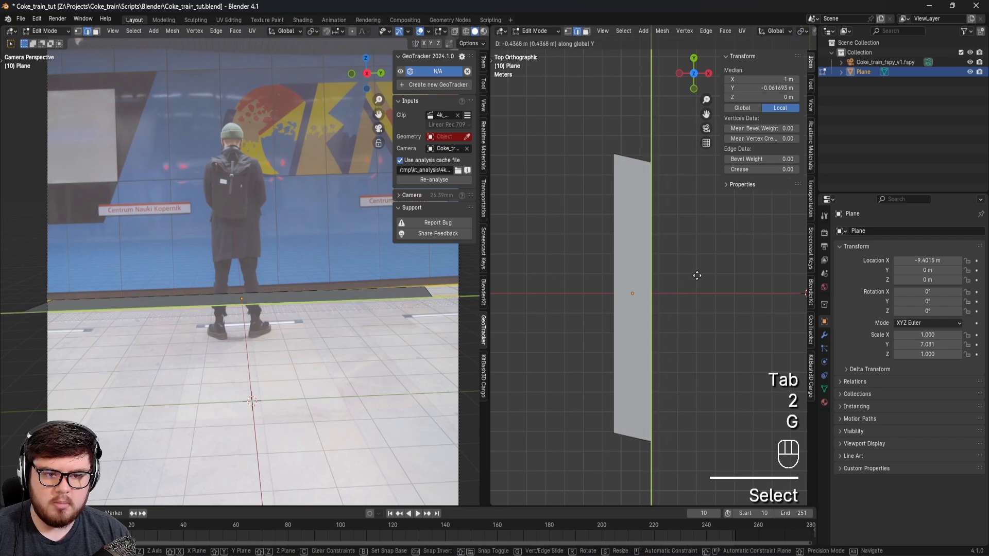
key("x")
left_click(726, 267)
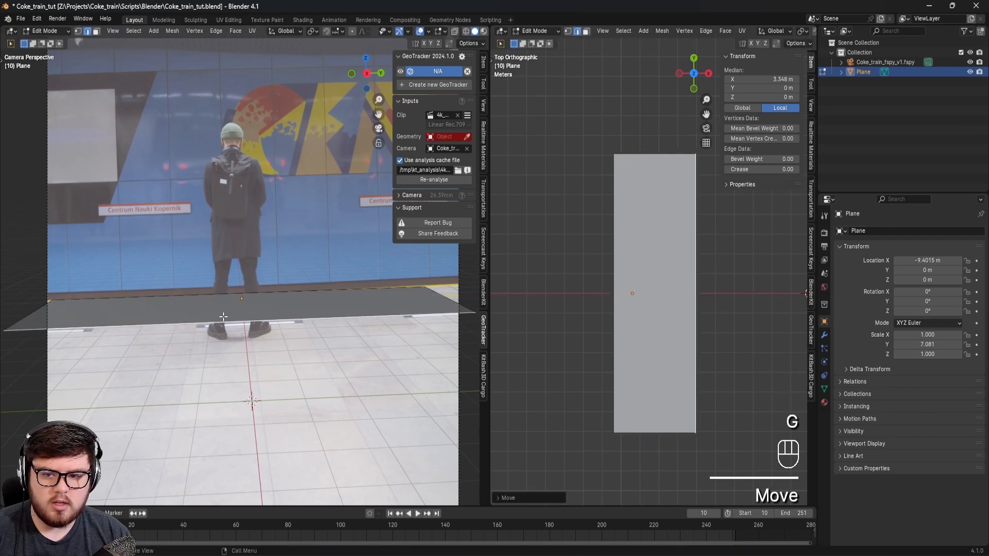
key("g")
key("x")
left_click(766, 297)
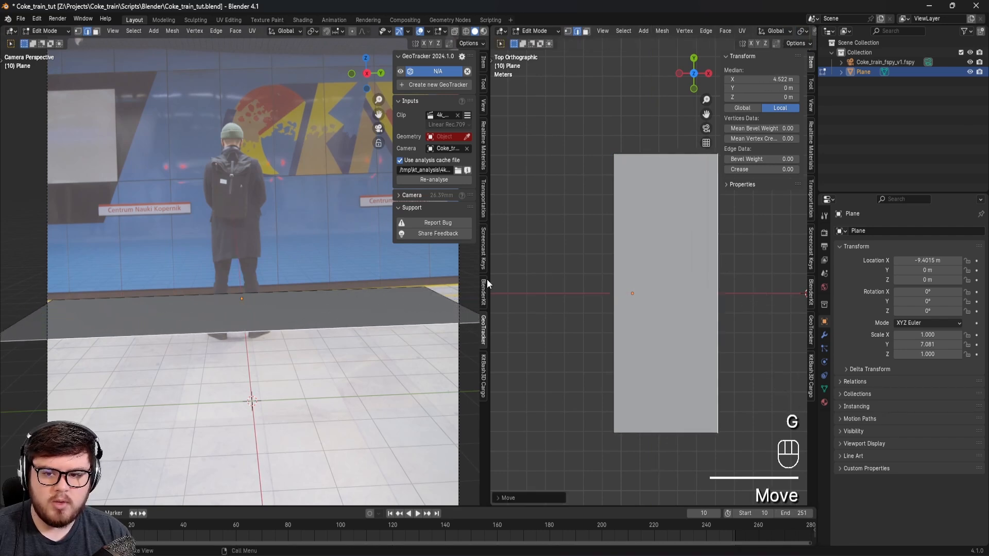
scroll(253, 322, "down", 3)
key("Tab")
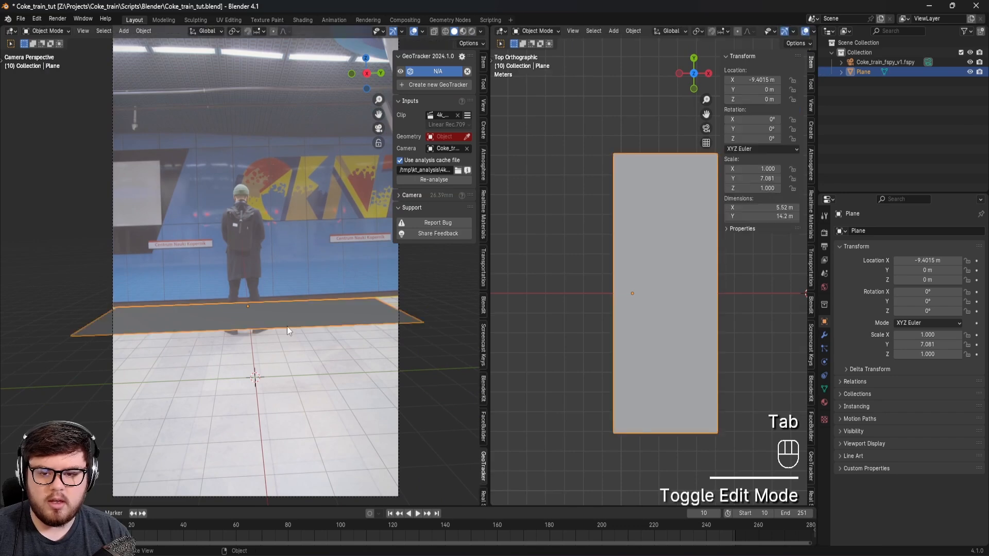
Step: Hide the plane to examine the floor around the man's feet, and unhide it again
key("h")
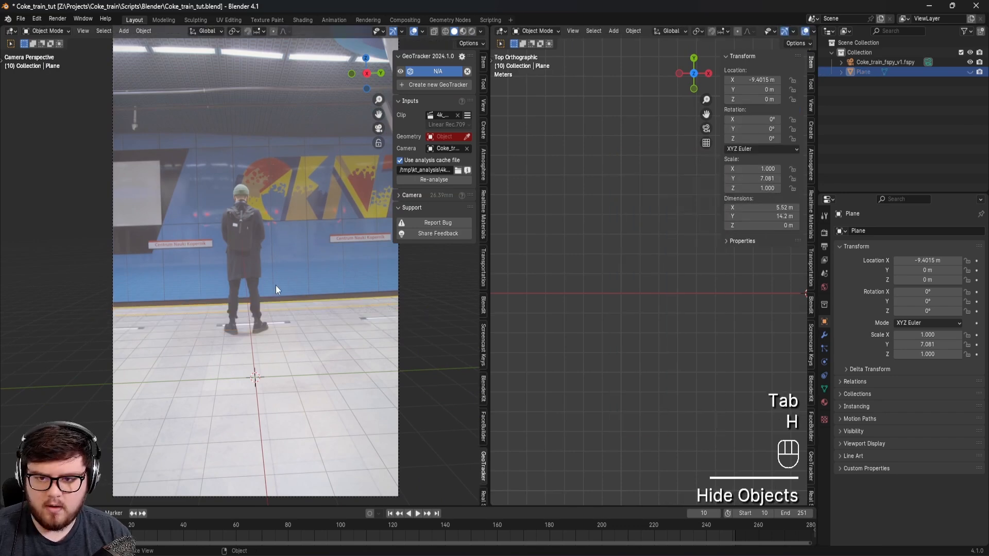
scroll(282, 279, "up", 5)
middle_click_drag(330, 342, 301, 335, "shift")
scroll(277, 336, "up", 3)
scroll(289, 327, "down", 7)
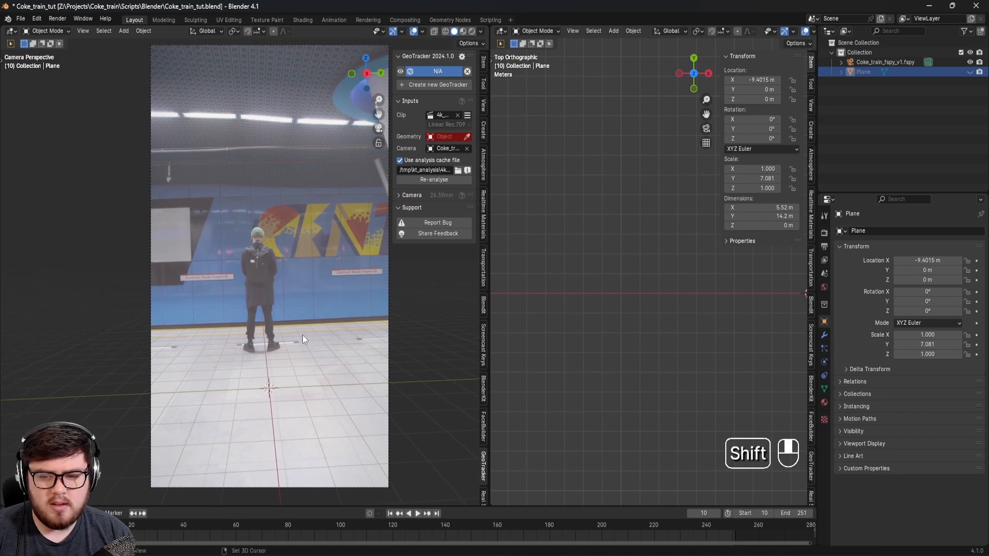
key("alt")
key("alt+h")
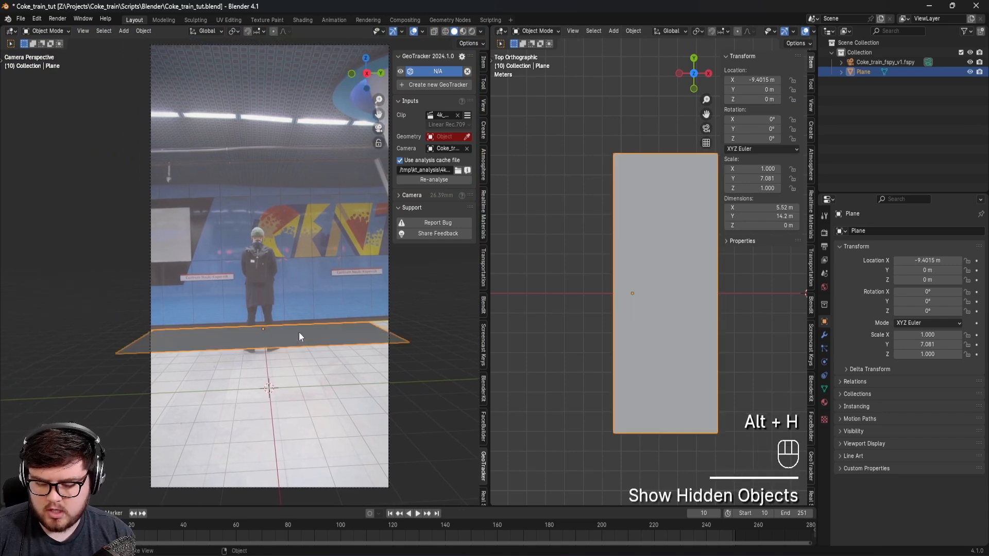
Step: Save the file and assign the floor plane as the GeoTracker's geometry
middle_click_drag(251, 247, 267, 269, "shift")
key("ctrl+s")
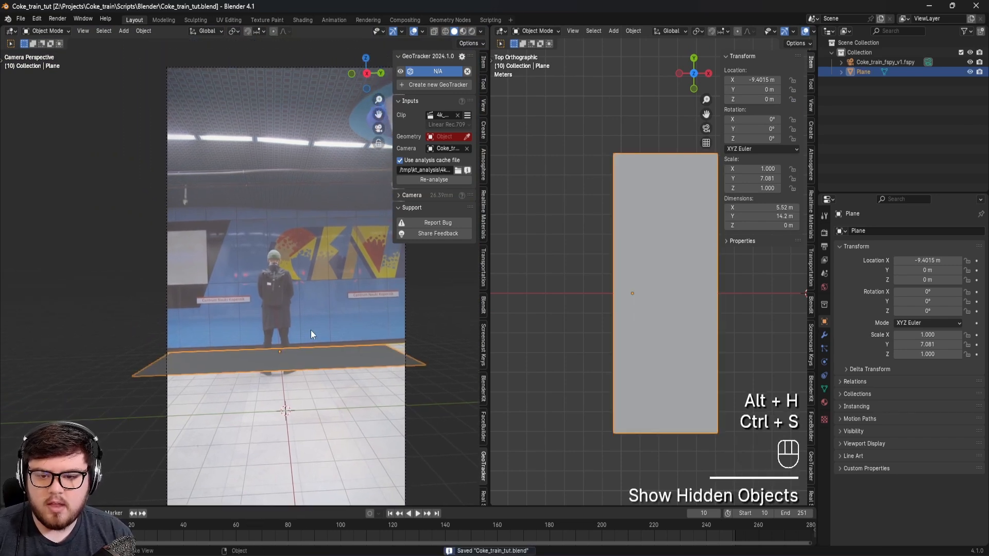
middle_click_drag(310, 335, 320, 343, "shift")
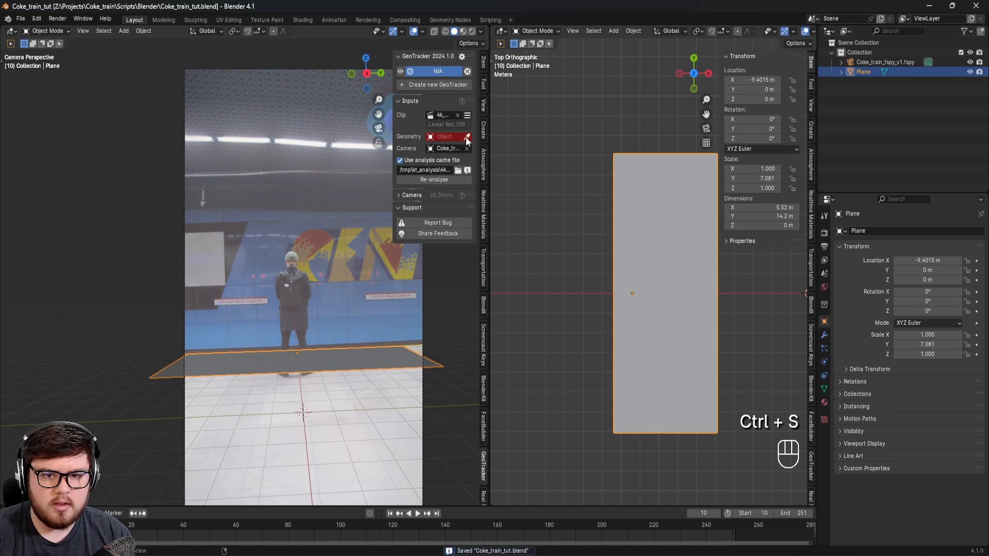
left_click(467, 136)
left_click(312, 360)
scroll(308, 356, "up", 3)
scroll(308, 357, "up", 1)
middle_click_drag(308, 357, 326, 354, "shift")
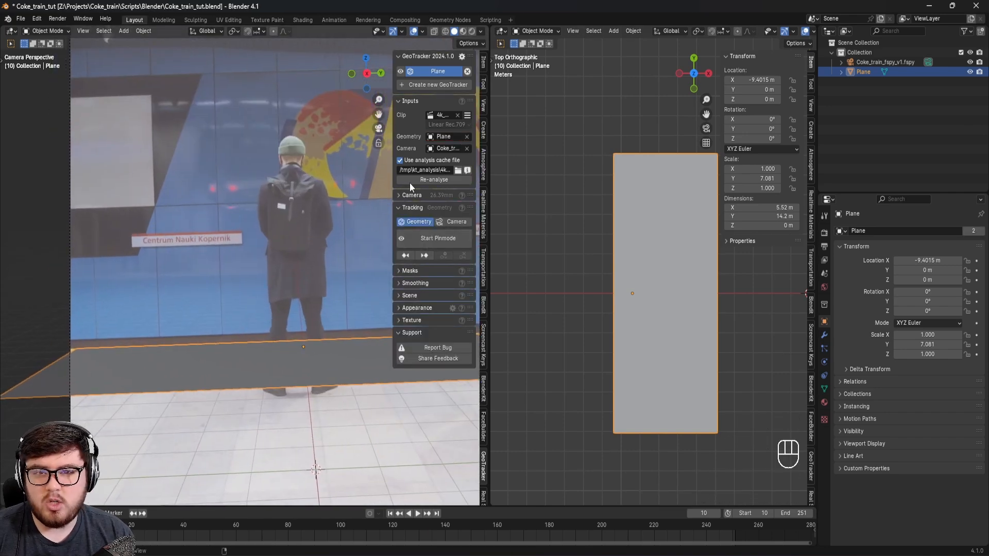
Step: Set the GeoTracker to track the camera, start Pinmode, and save the file
left_click(445, 222)
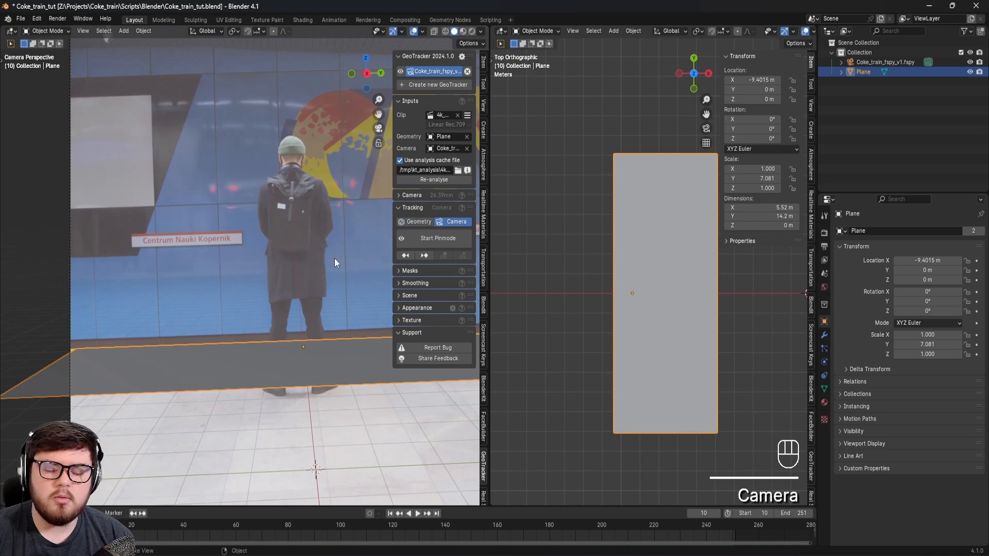
left_click(436, 239)
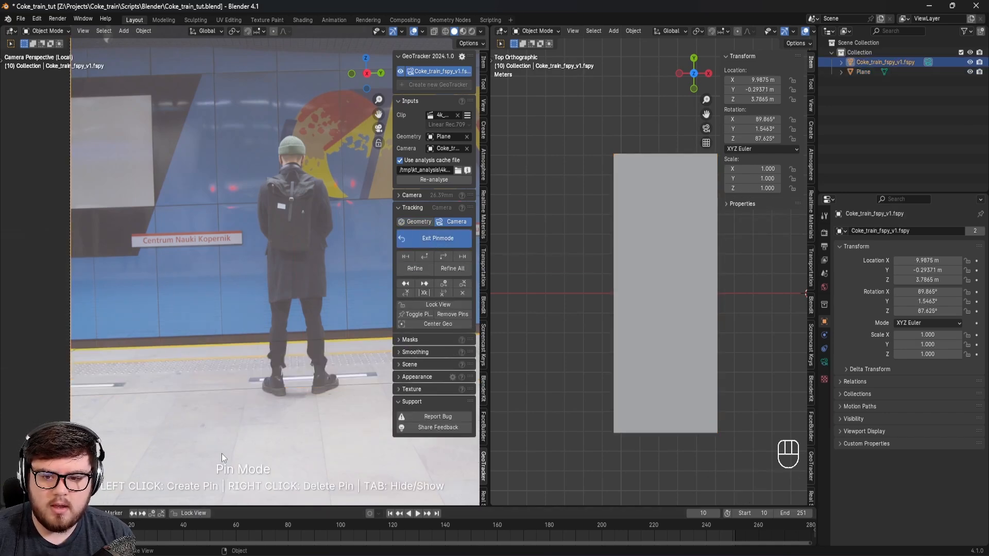
key("ctrl+s")
key("ctrl+s")
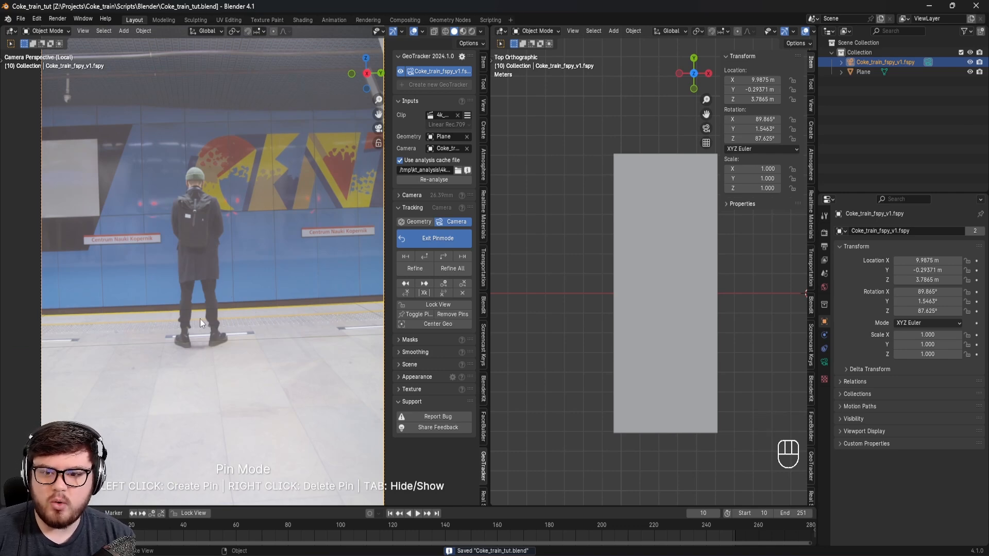
Step: Track the camera forward from frame 10 to the end of the clip and save the file
scroll(206, 332, "up", 5)
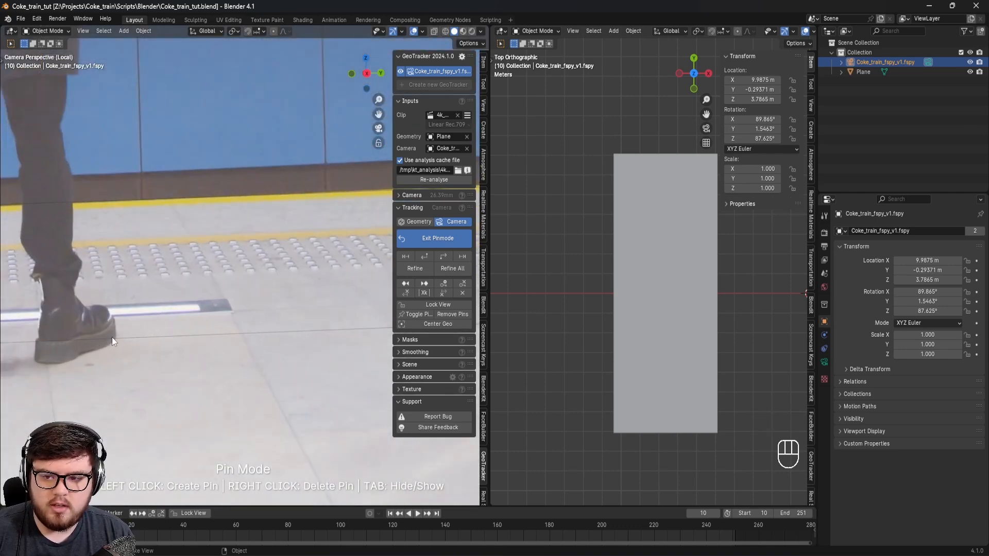
scroll(302, 329, "down", 5)
middle_click_drag(292, 326, 261, 342, "shift")
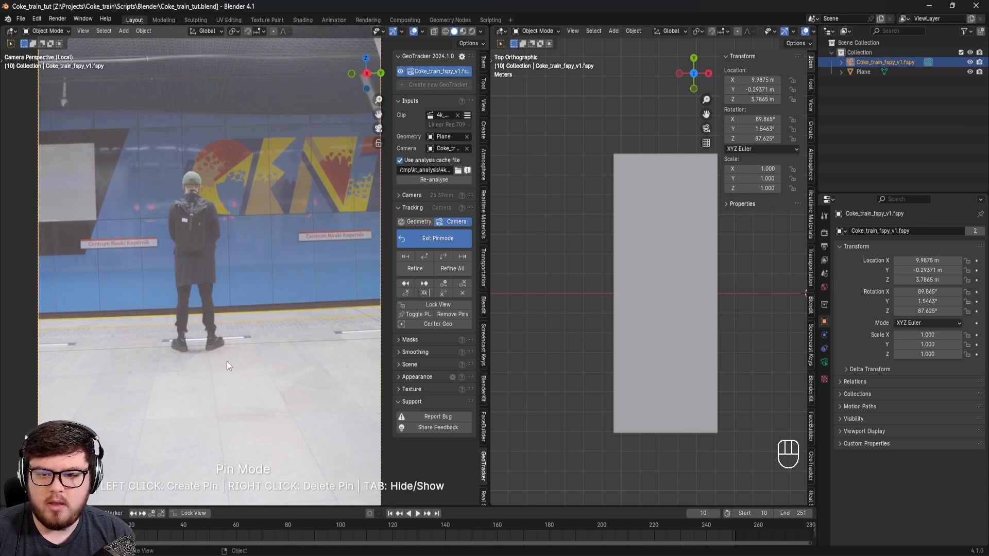
middle_click_drag(304, 308, 290, 338, "shift")
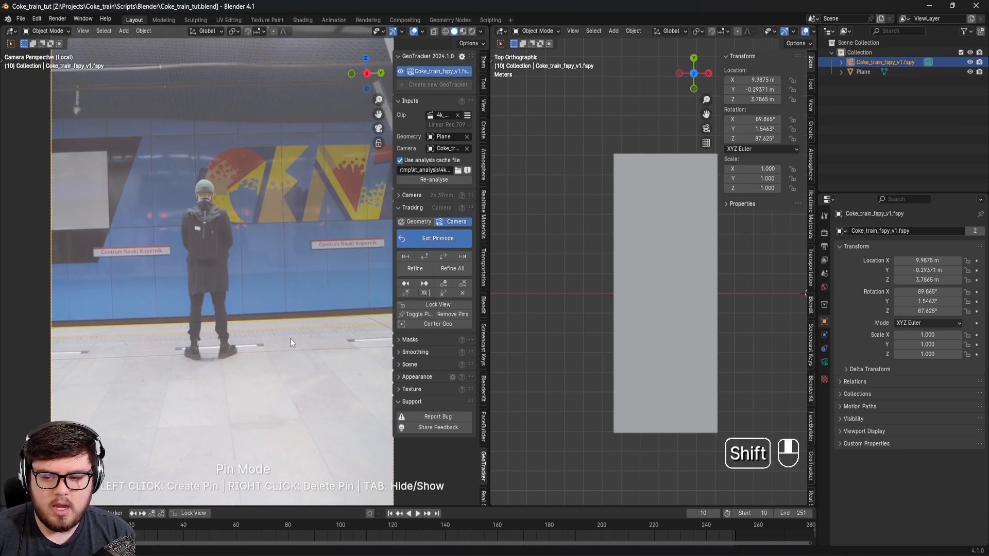
left_click(444, 256)
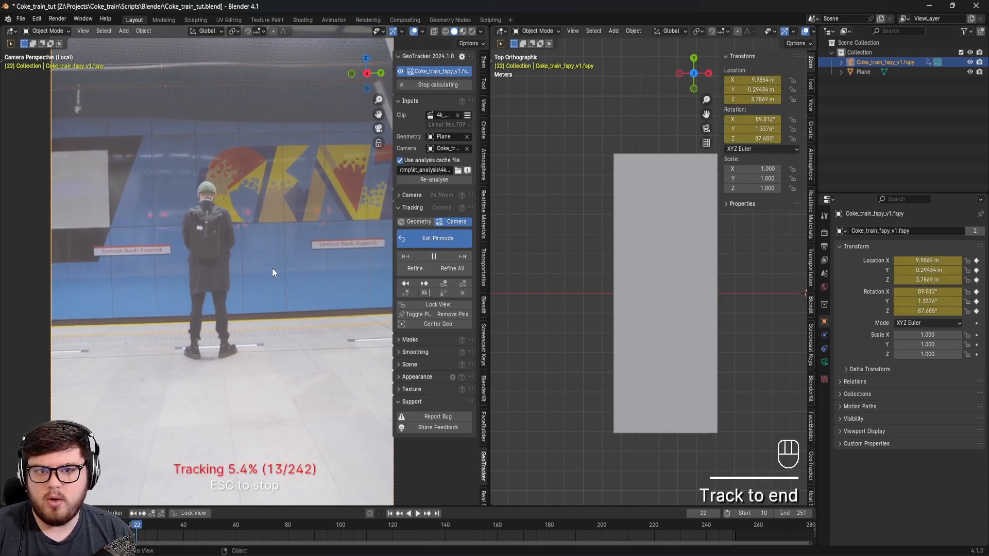
key("ctrl+s")
Step: Play the tracked shot from frame 130 to check it, and exit Pinmode
left_click_drag(571, 528, 419, 536)
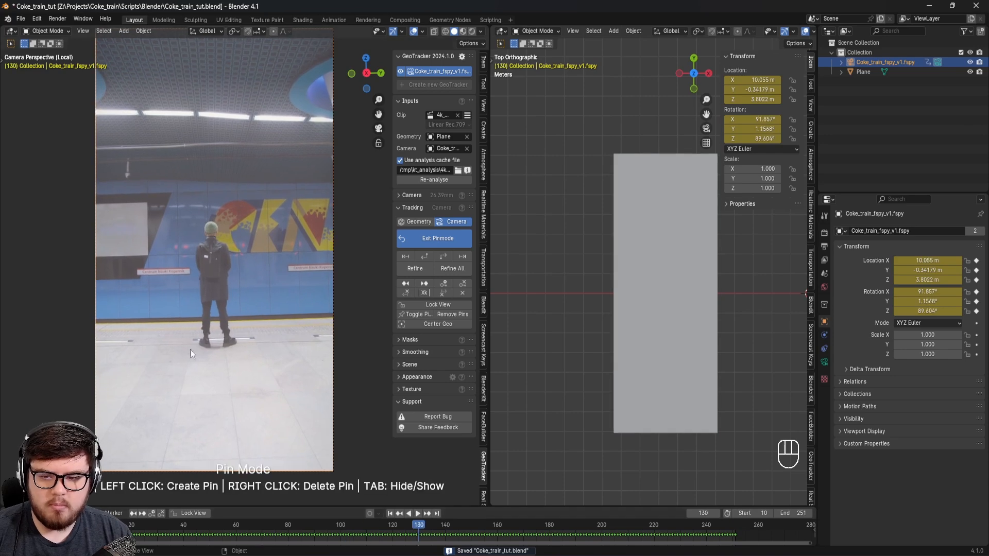
scroll(192, 348, "up", 4)
left_click(417, 513)
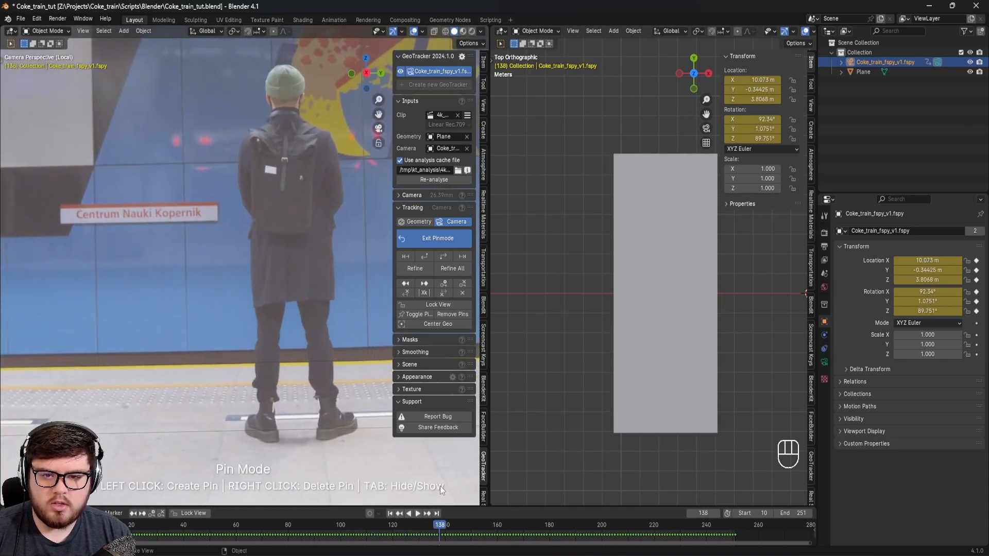
left_click(433, 240)
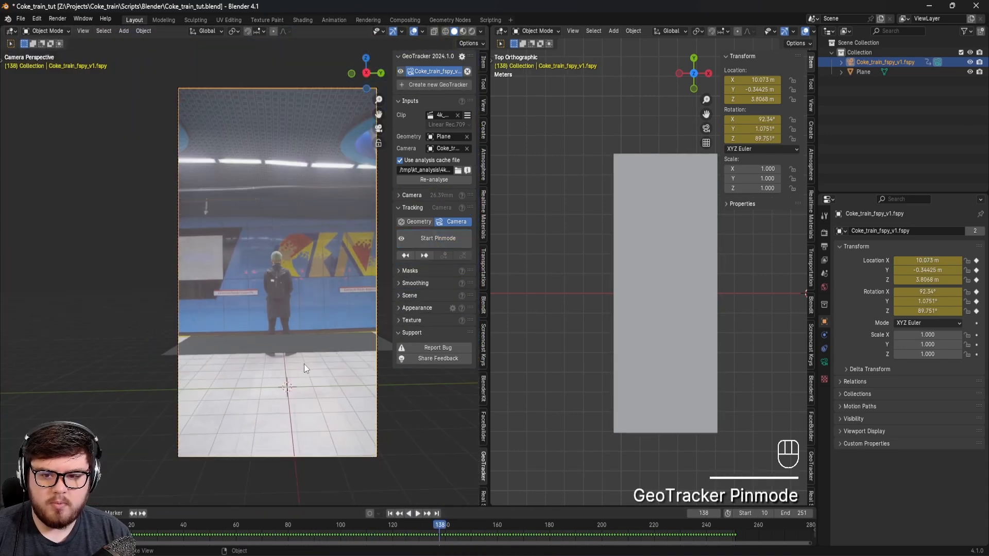
Step: Play the shot from frame 88, checking the plane against the footage and the camera's motion from the top
middle_click_drag(353, 307, 313, 309, "shift")
left_click_drag(438, 527, 319, 512)
left_click(413, 514)
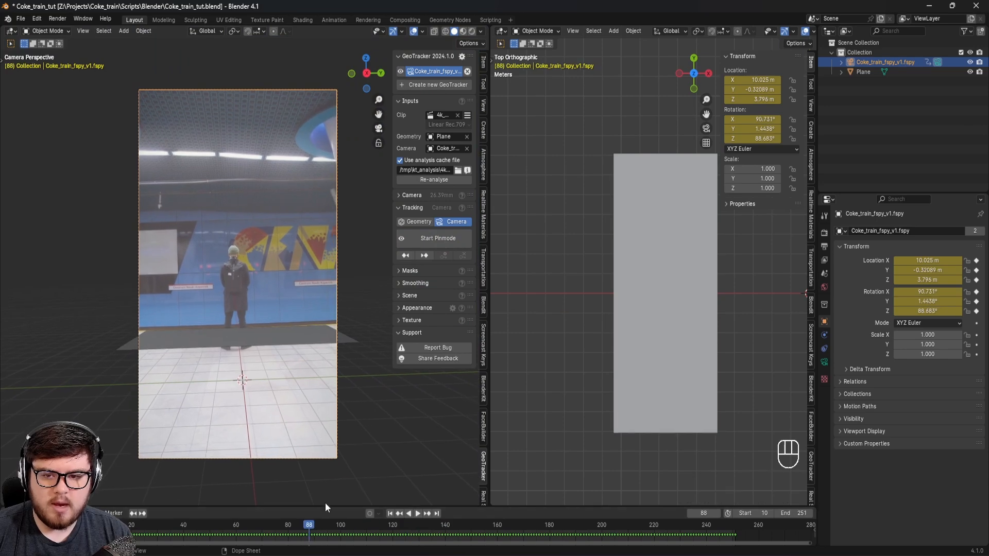
scroll(662, 366, "down", 9)
left_click_drag(673, 369, 599, 354, "shift")
middle_click_drag(599, 354, 595, 352, "shift")
scroll(638, 335, "up", 6)
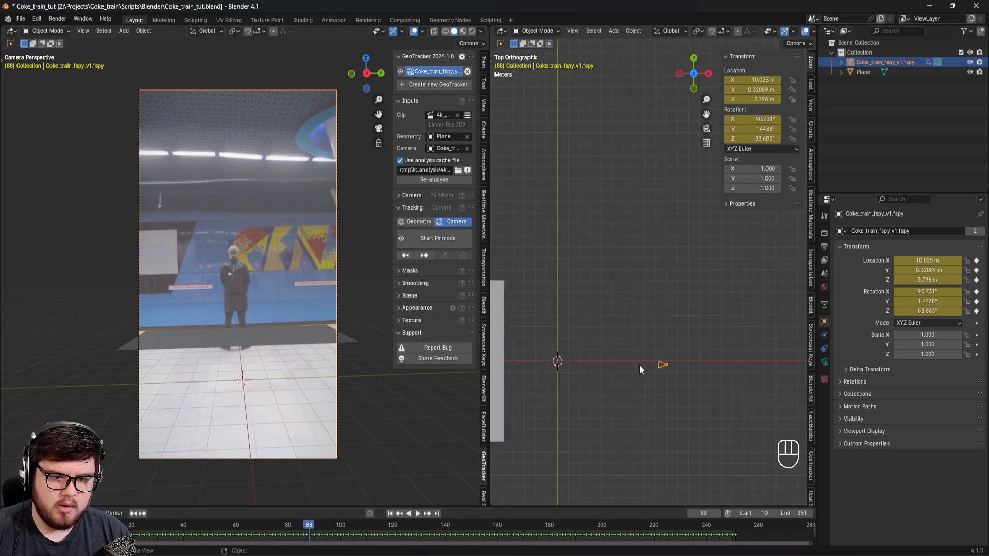
key("space")
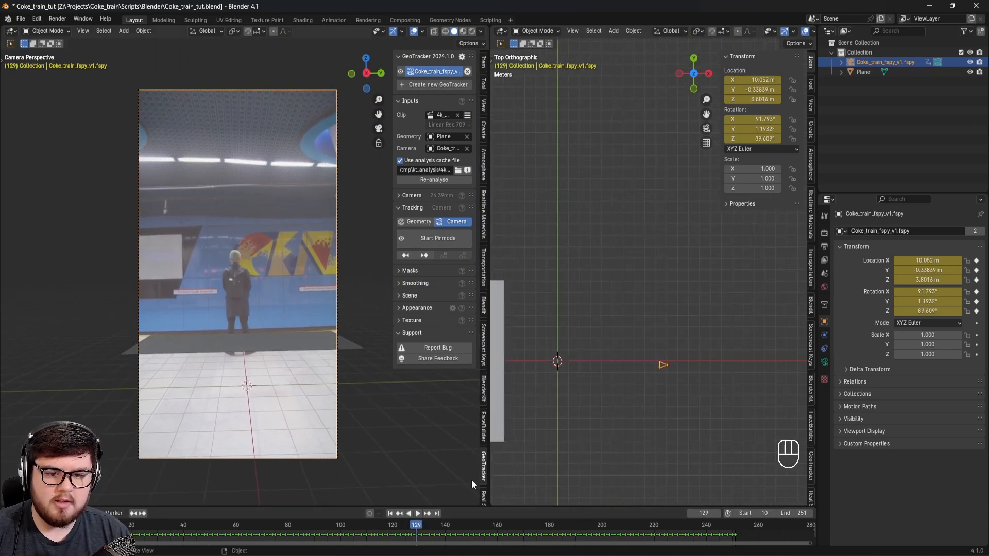
Step: Save the file, hide the camera view's sidebar, and widen that viewport over the top view
middle_click_drag(257, 301, 271, 339, "shift")
key("ctrl+s")
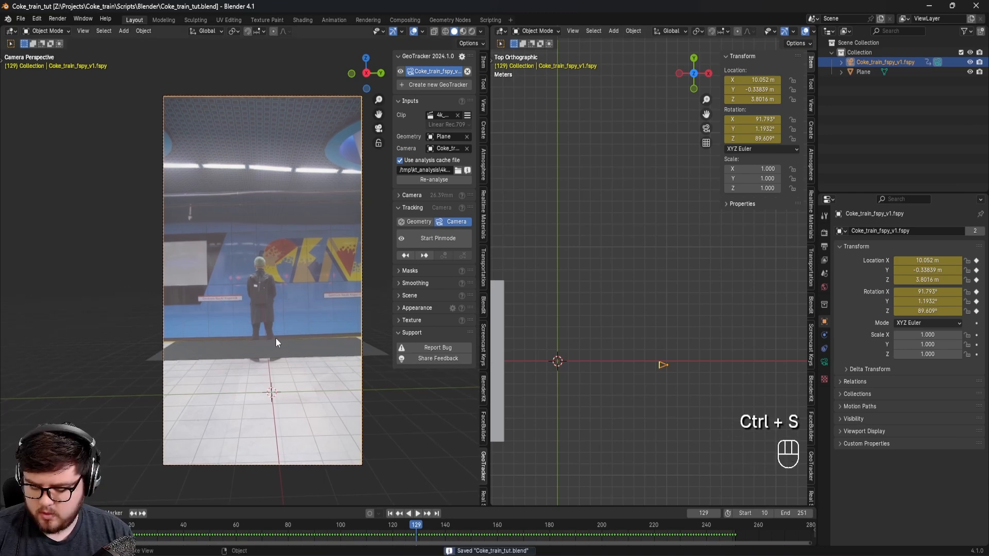
key("n")
left_click_drag(489, 396, 705, 402)
scroll(487, 381, "down", 1)
middle_click_drag(455, 385, 388, 348, "shift")
scroll(400, 348, "up", 1)
key("ctrl+s")
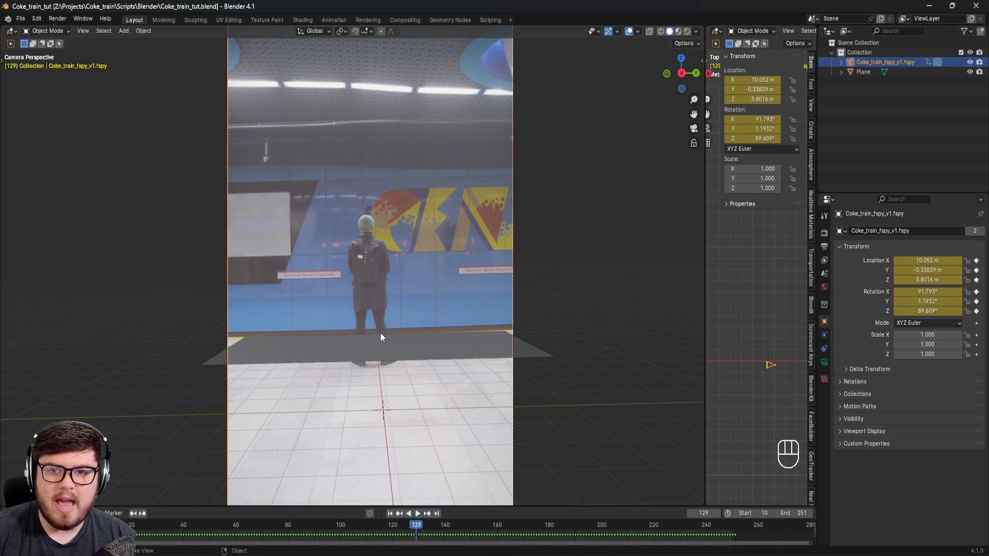
key("ctrl+s")
middle_click_drag(376, 304, 354, 320, "shift")
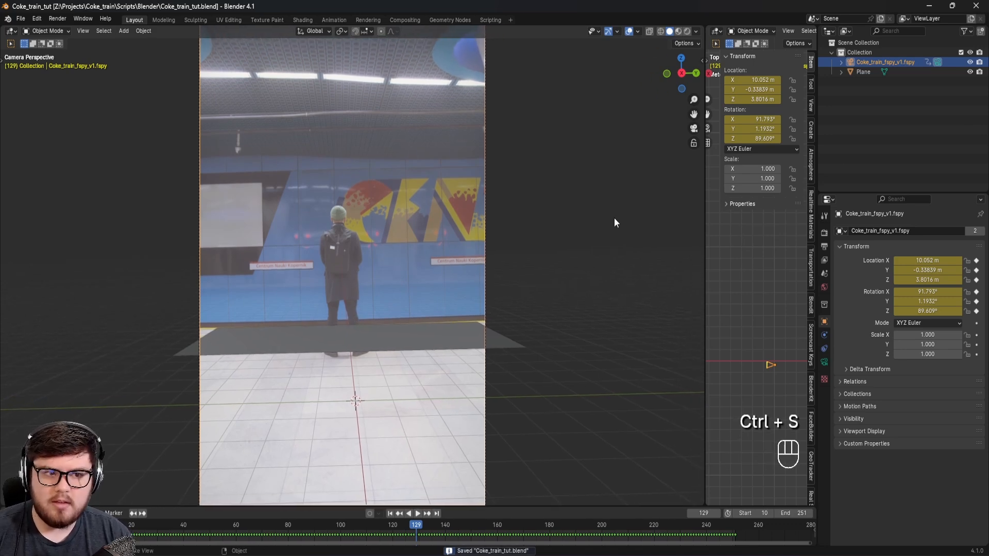
Step: Add a plain axes empty at the world origin on the platform floor
key("shift+a")
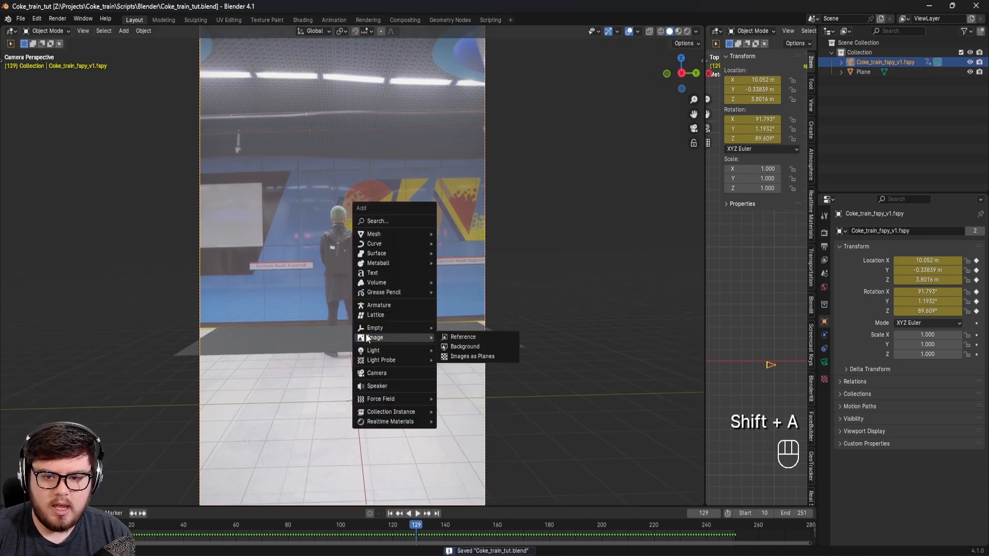
mouse_move(367, 330)
left_click(493, 327)
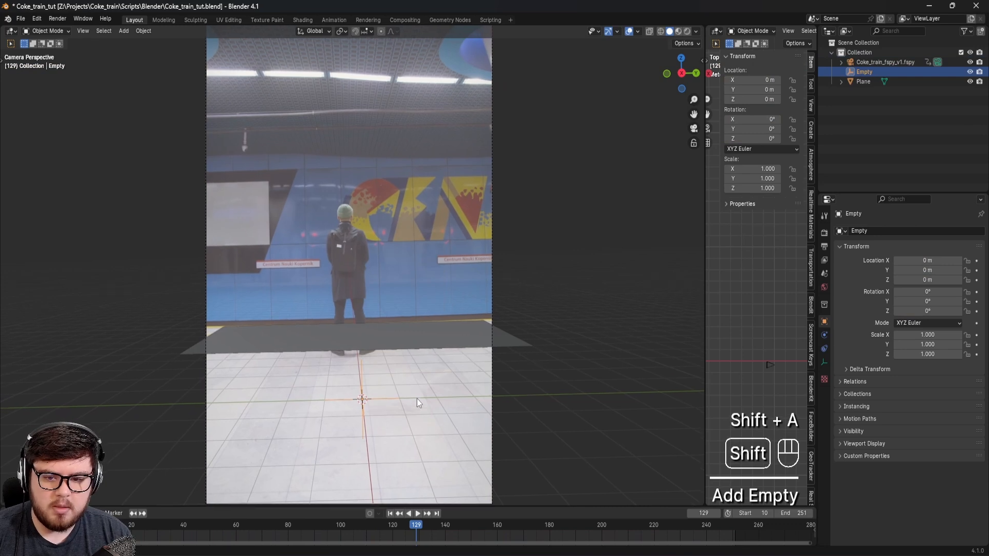
middle_click_drag(410, 404, 419, 357, "shift")
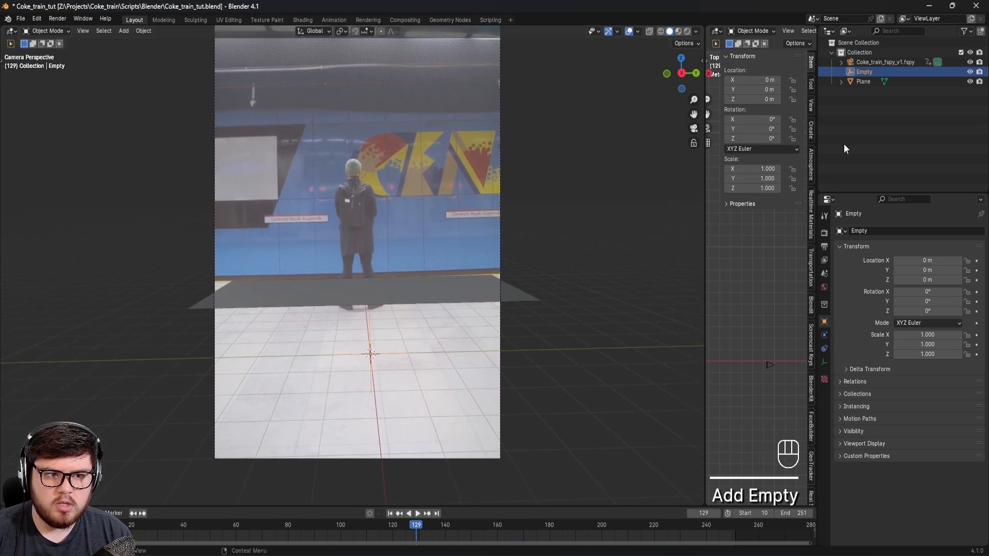
Step: Parent the floor plane and the tracked fSpy camera to the empty
left_click(346, 283)
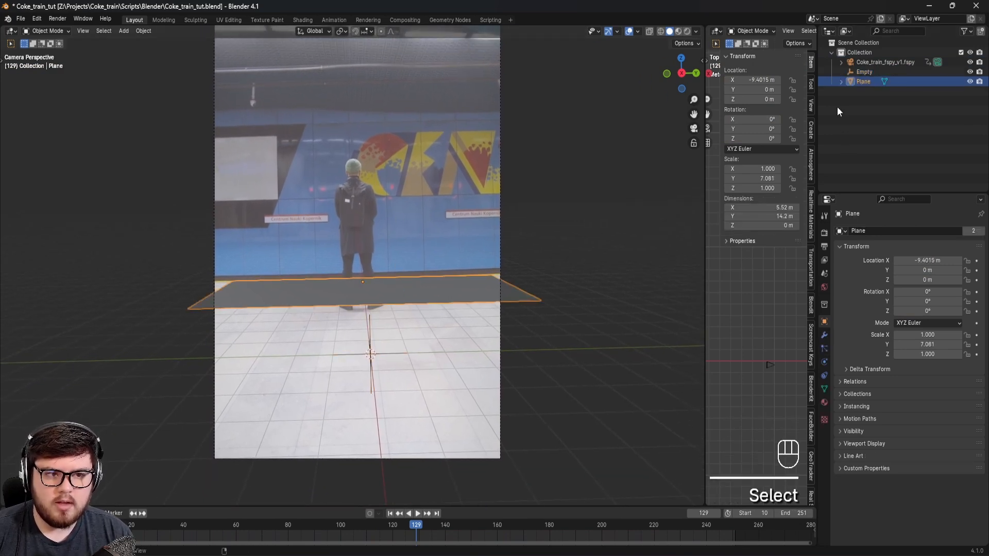
left_click(878, 62, "ctrl")
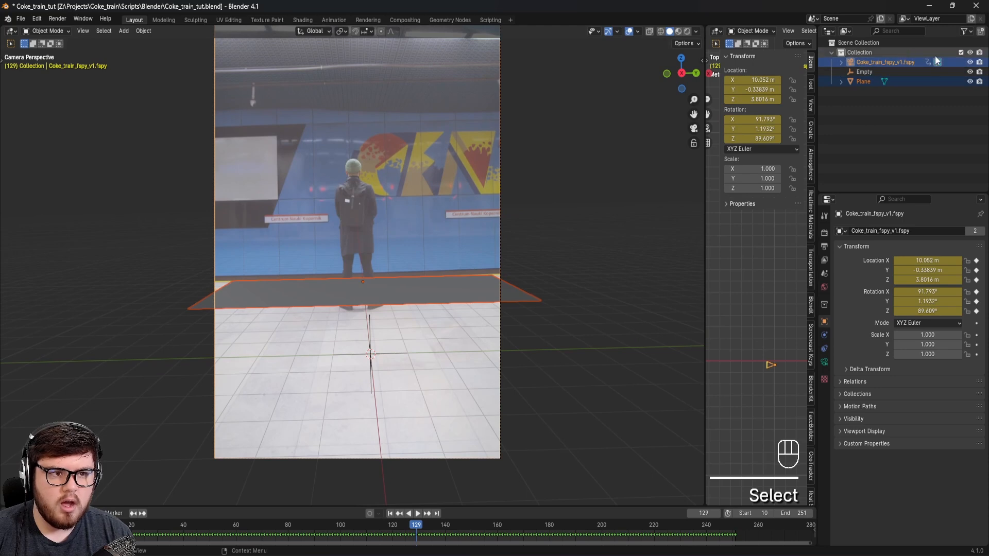
left_click(871, 71, "ctrl")
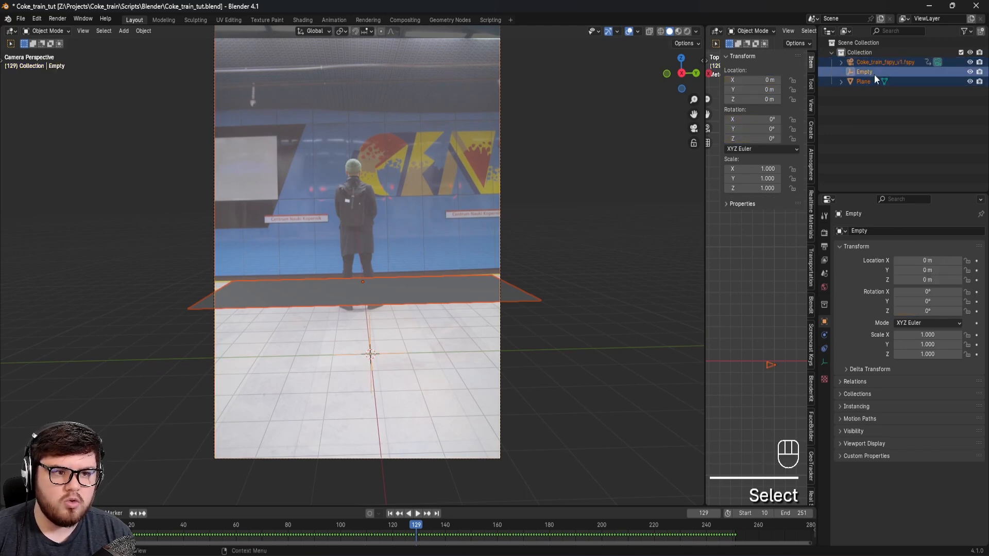
key("ctrl+p")
left_click(489, 138)
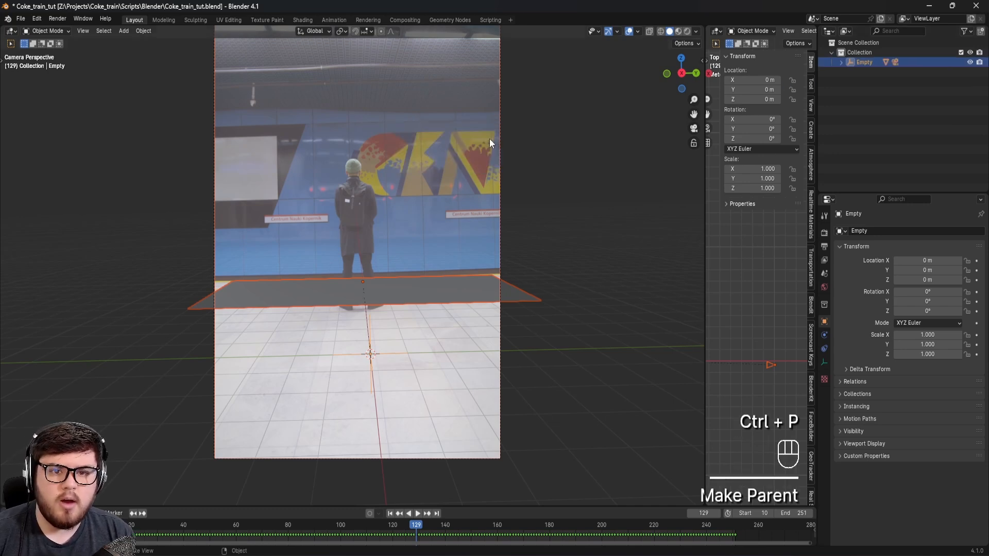
left_click(864, 62)
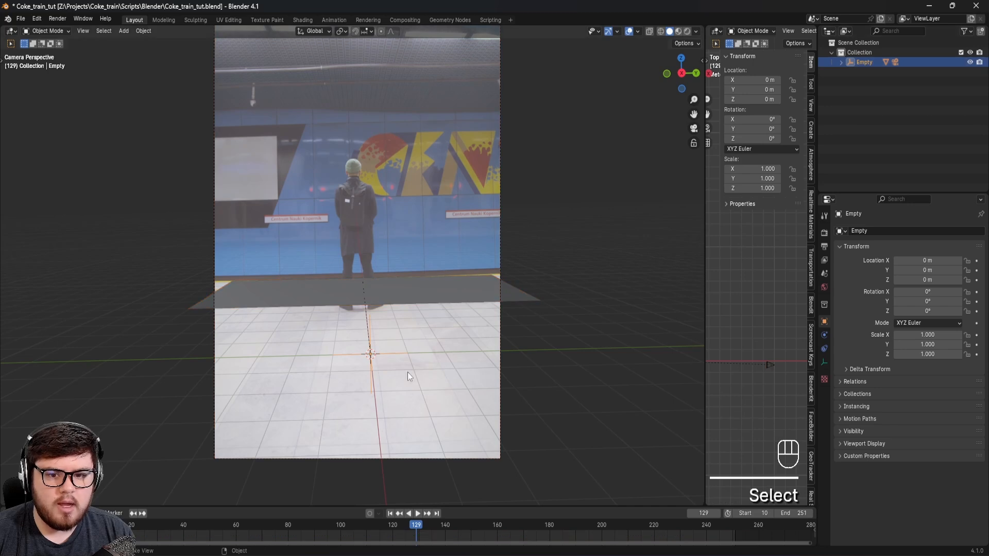
key("s")
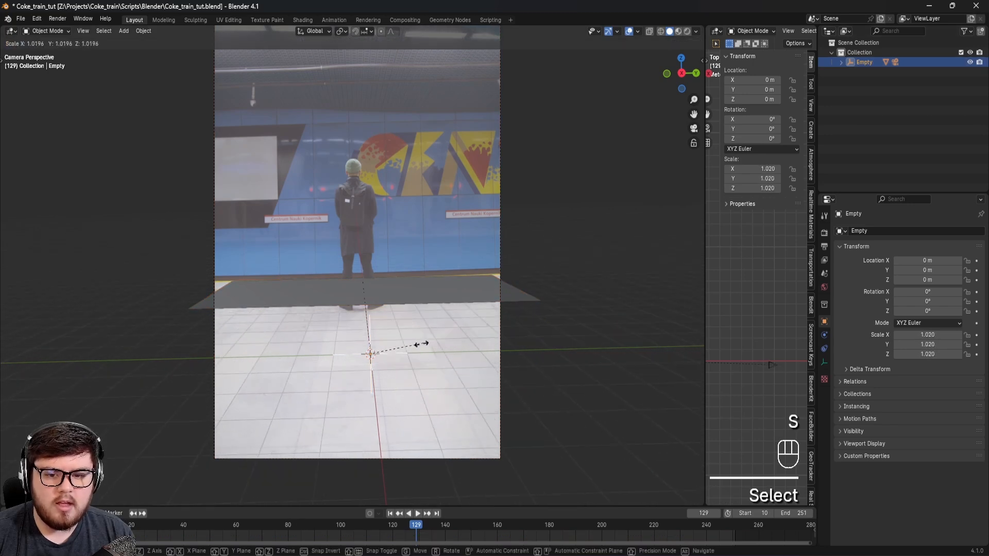
right_click(477, 329)
middle_click_drag(425, 327, 397, 343, "shift")
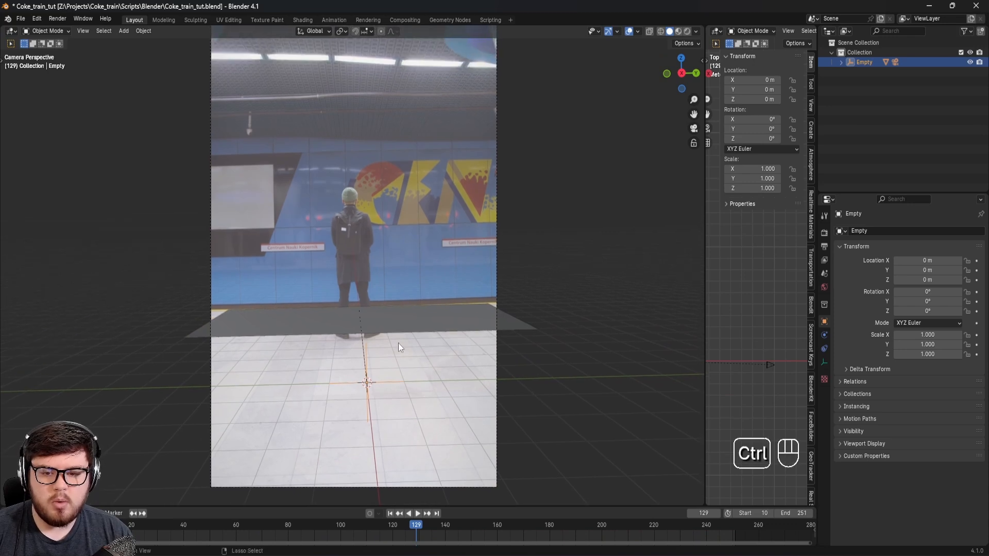
Step: Save the file and add a cube at the world origin as a size reference
key("ctrl+s")
key("shift+a")
mouse_move(362, 248)
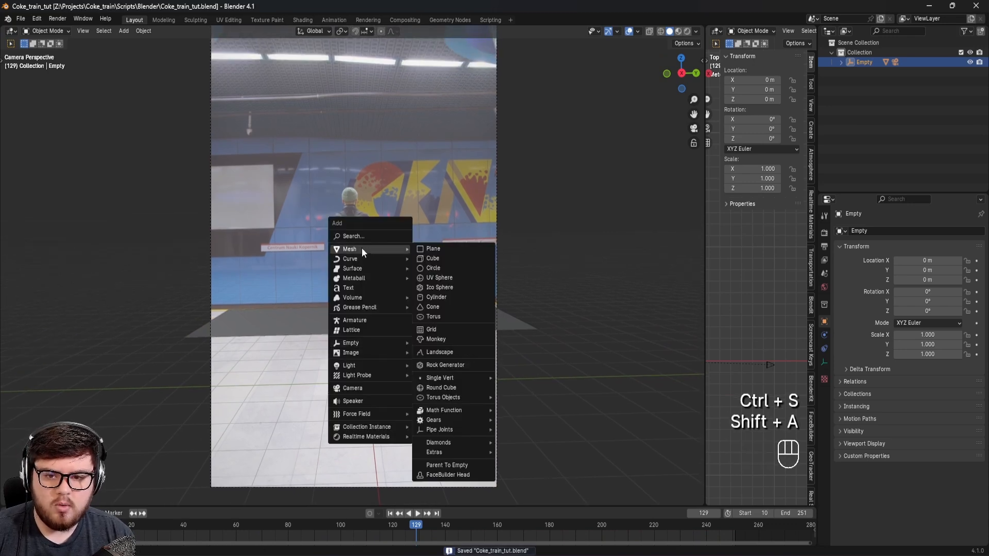
left_click(440, 257)
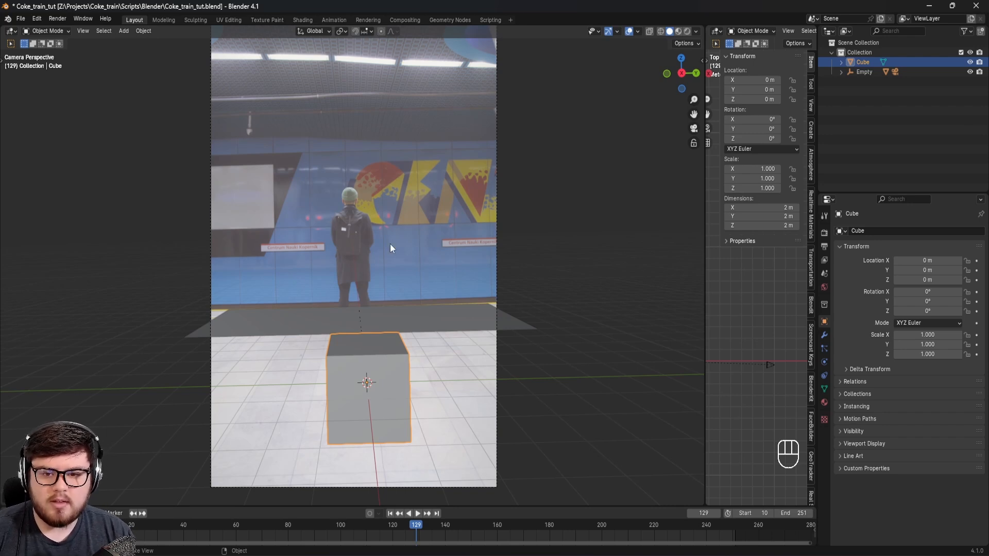
Step: Raise the cube to 1 m on Z so it rests on the floor, and check it from the front view
middle_click_drag(471, 351, 392, 361, "shift")
key("g")
key("z")
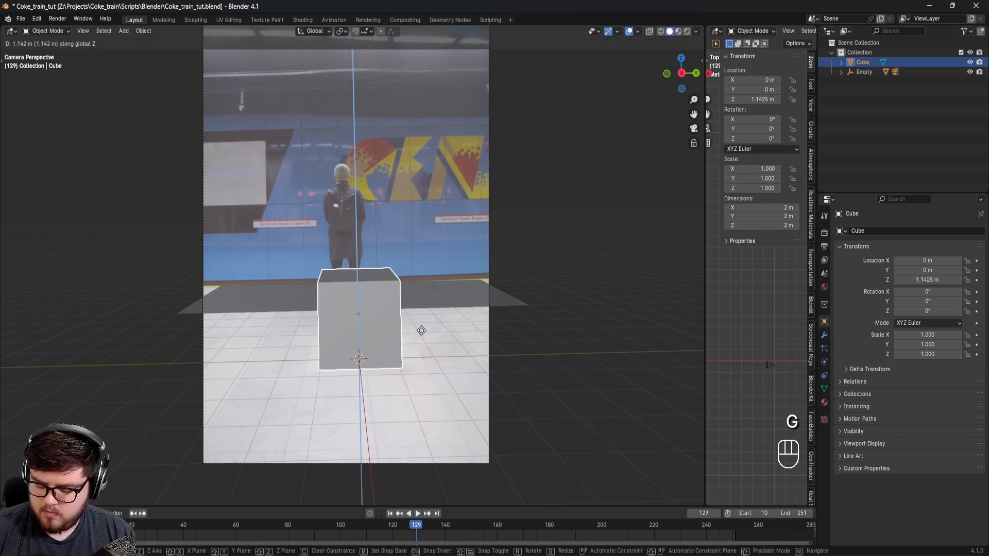
left_click(401, 342, "ctrl")
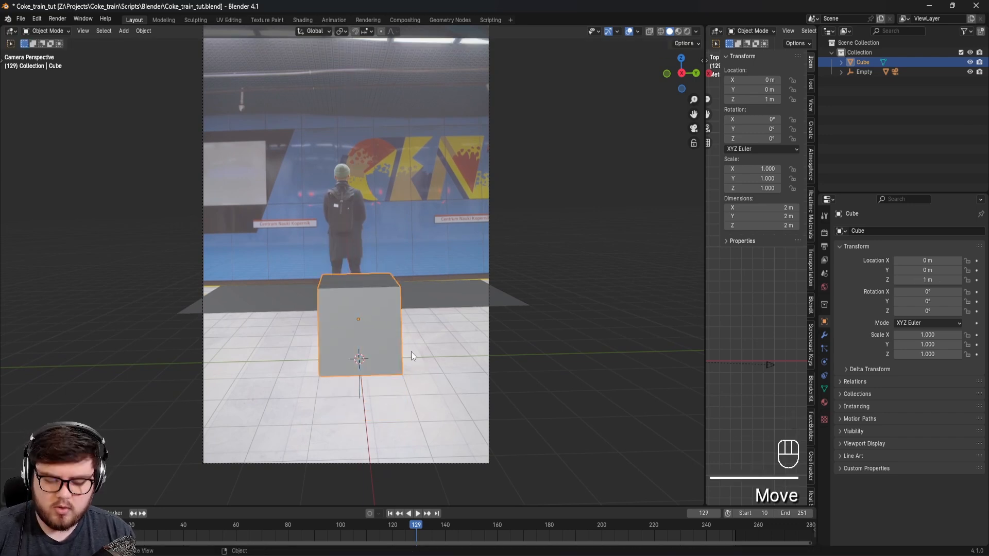
key("KP_1")
middle_click_drag(361, 376, 375, 258, "shift")
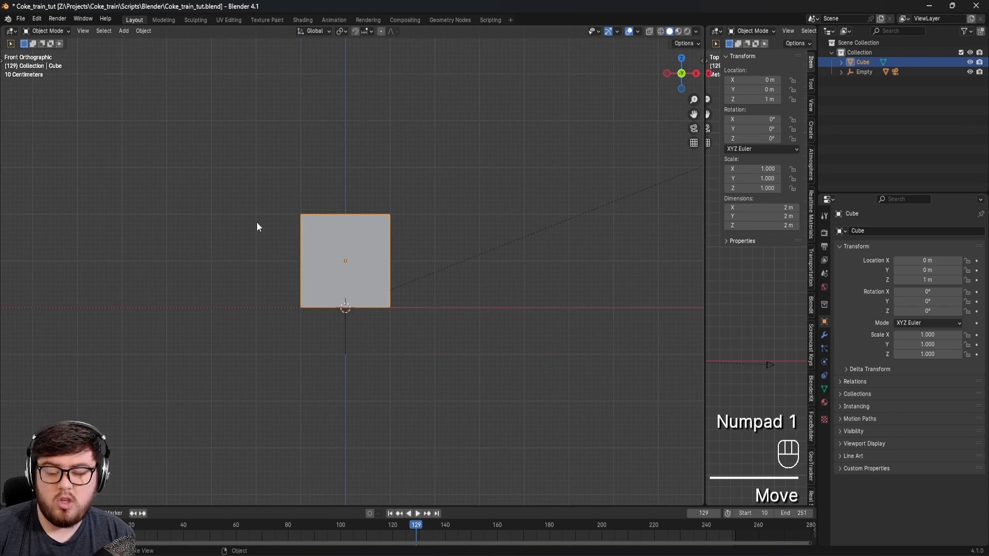
Step: Back in the camera view, move the cube across the floor to about X -5.3 m, Y -0.32 m at the man's feet, and save
key("KP_0")
middle_click_drag(380, 283, 395, 338, "shift")
key("g")
key("shift+z")
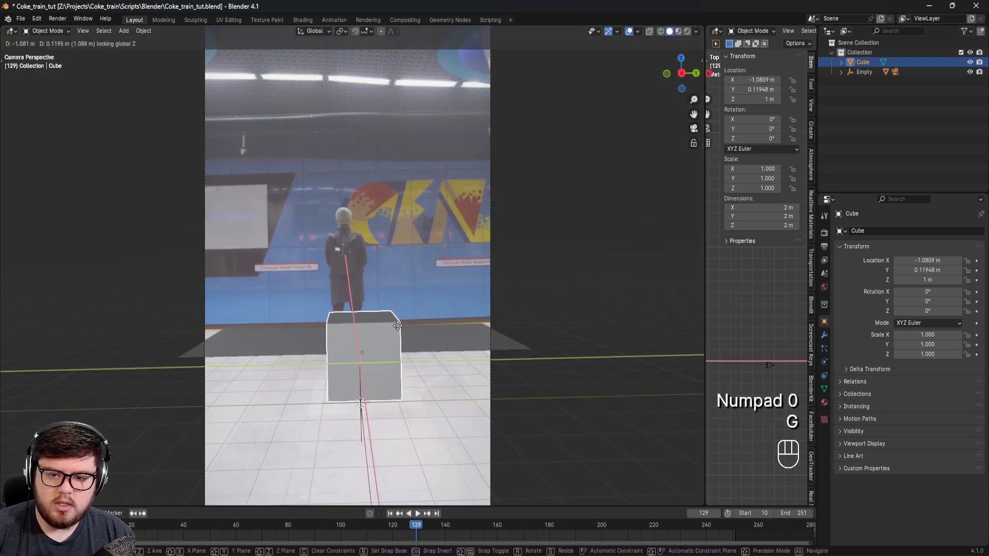
left_click(381, 303)
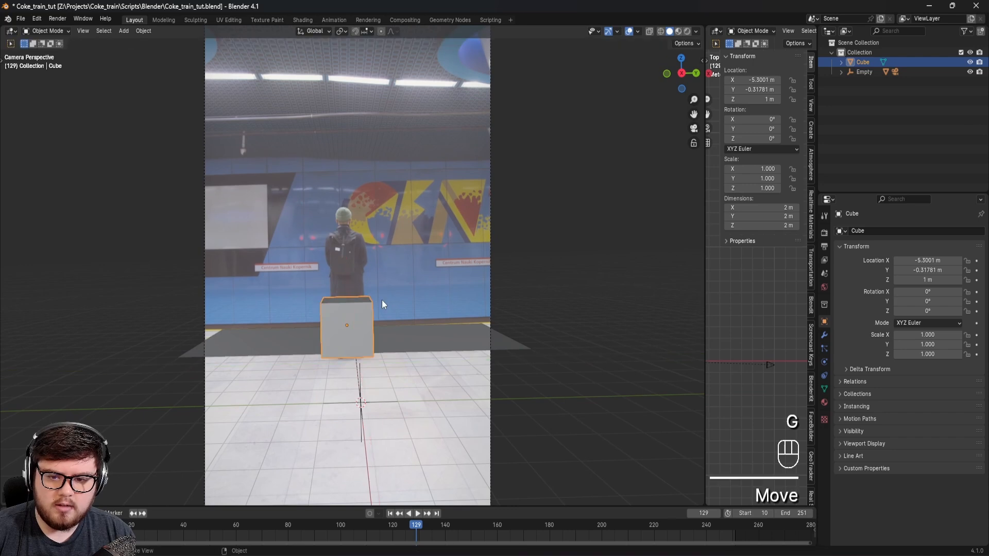
mouse_move(404, 339)
middle_mouse_down("shift")
mouse_move(428, 344)
mouse_move(413, 357)
middle_mouse_up("shift")
key("ctrl+s")
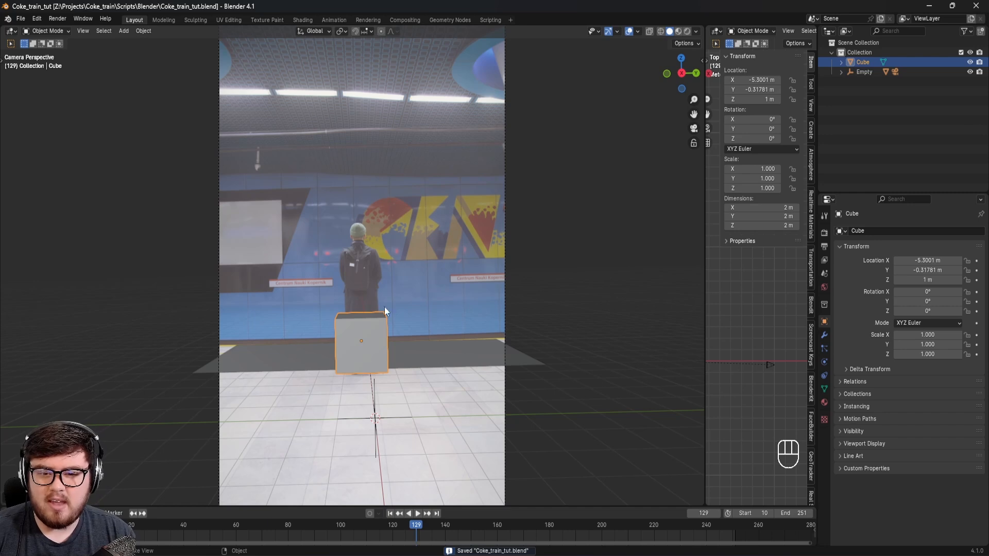
Step: Select the empty, save the file, and scale the empty down uniformly so the cube appears larger against the man
scroll(367, 304, "down", 2)
middle_click_drag(394, 307, 360, 387, "shift")
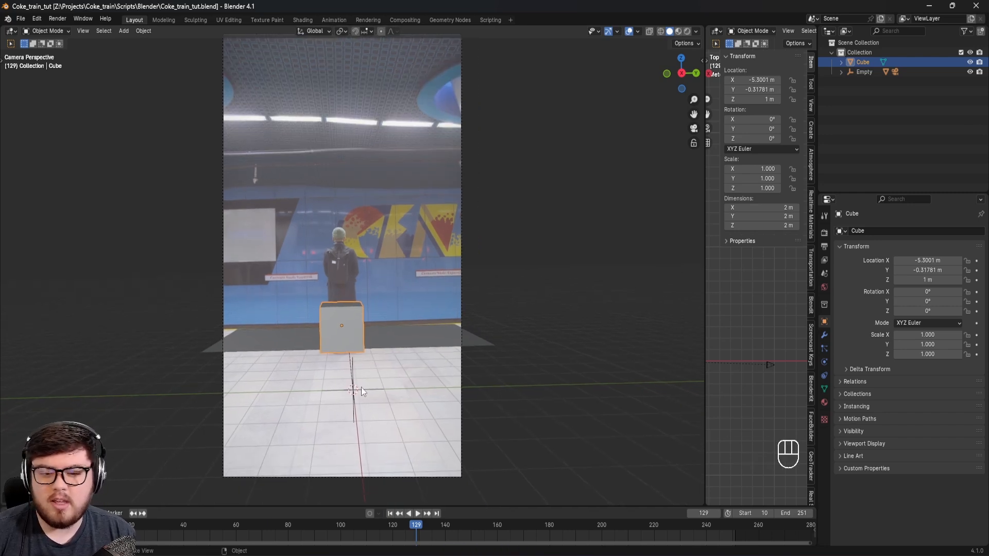
left_click(360, 390)
key("ctrl+s")
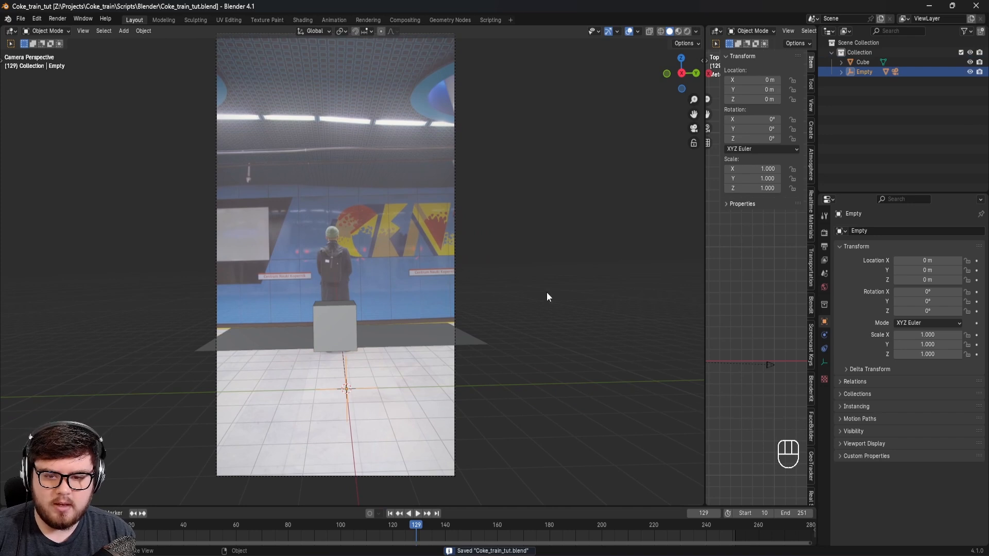
key("s")
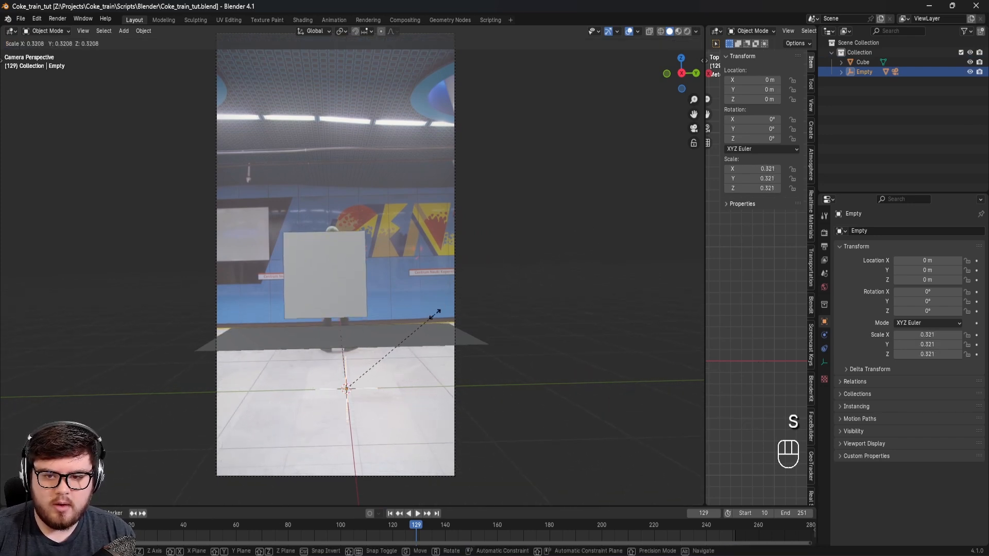
left_click(412, 344)
Step: Move the cube within the floor plane to about X -2.02 m, Y -0.07 m, in line with the man's feet
left_click(303, 268)
key("g")
key("shift+z")
key("g")
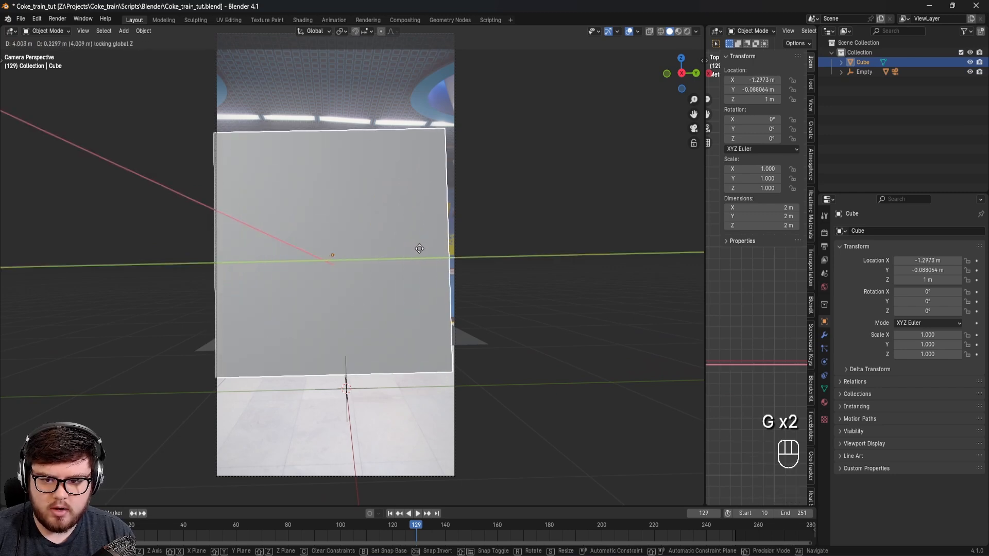
left_click(421, 252)
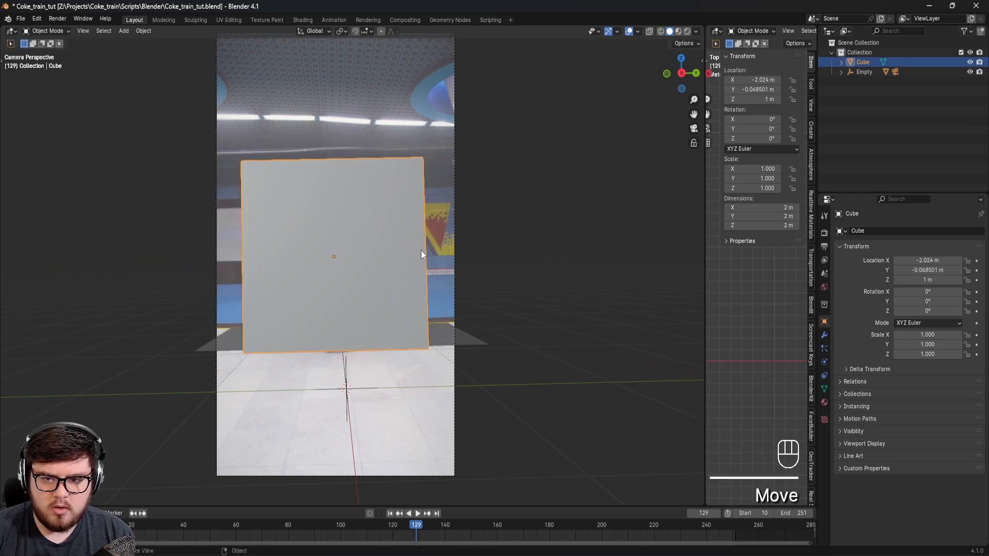
Step: Scale the empty up to about 0.345 so the 2 m cube roughly matches the man's height
left_click(359, 389)
key("s")
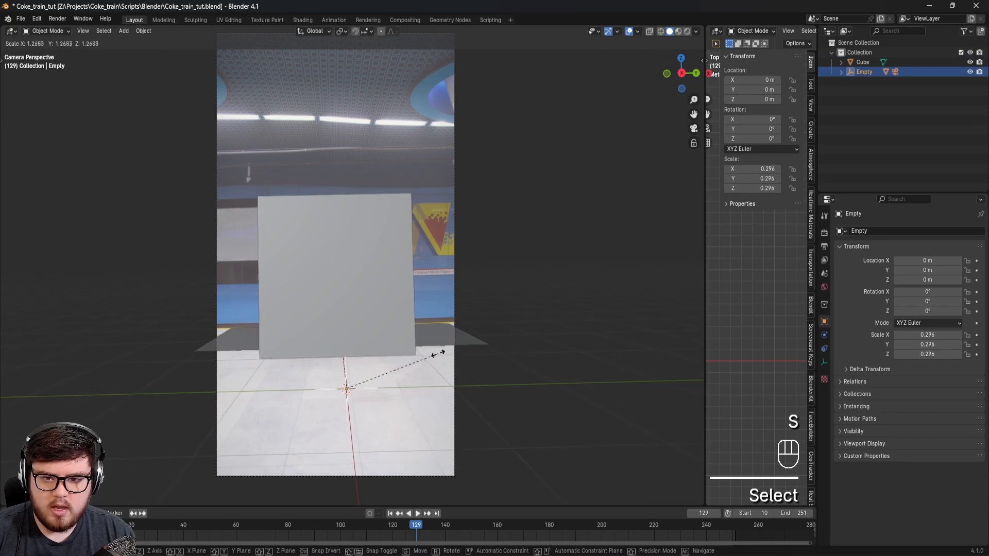
left_click(455, 361)
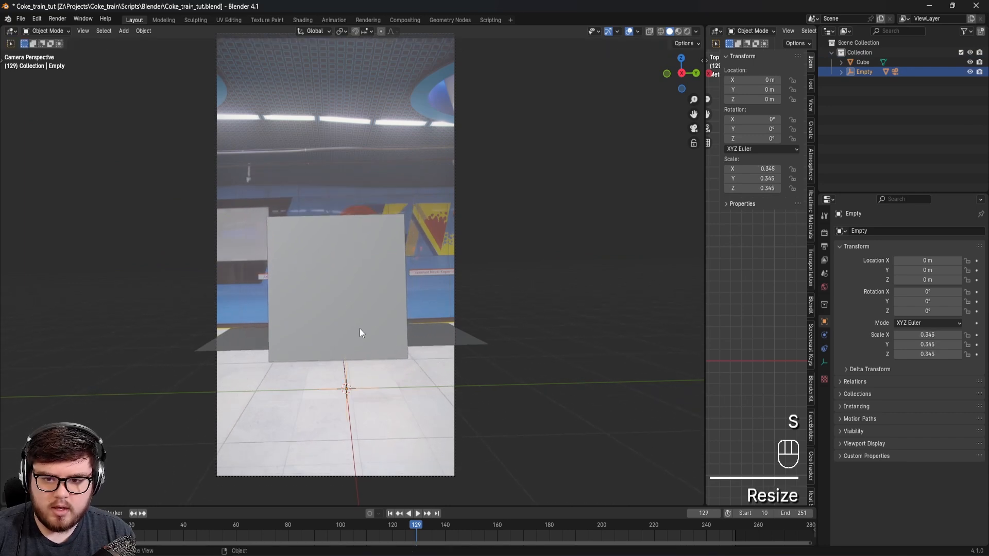
Step: Fine-tune the cube's floor position to about X -2.105 m, Y -0.067 m, and save the file
left_click(360, 329)
key("g")
key("shift+z")
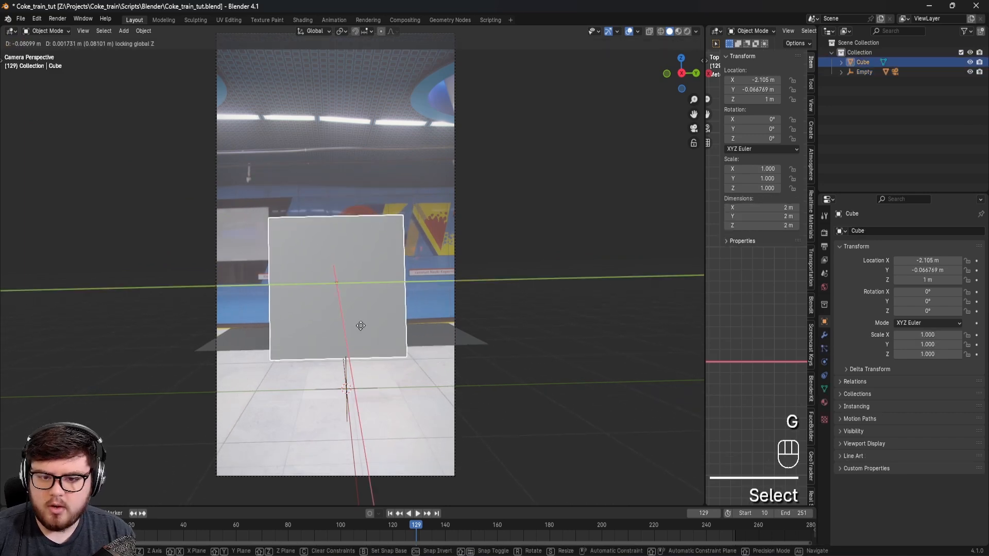
left_click(360, 326)
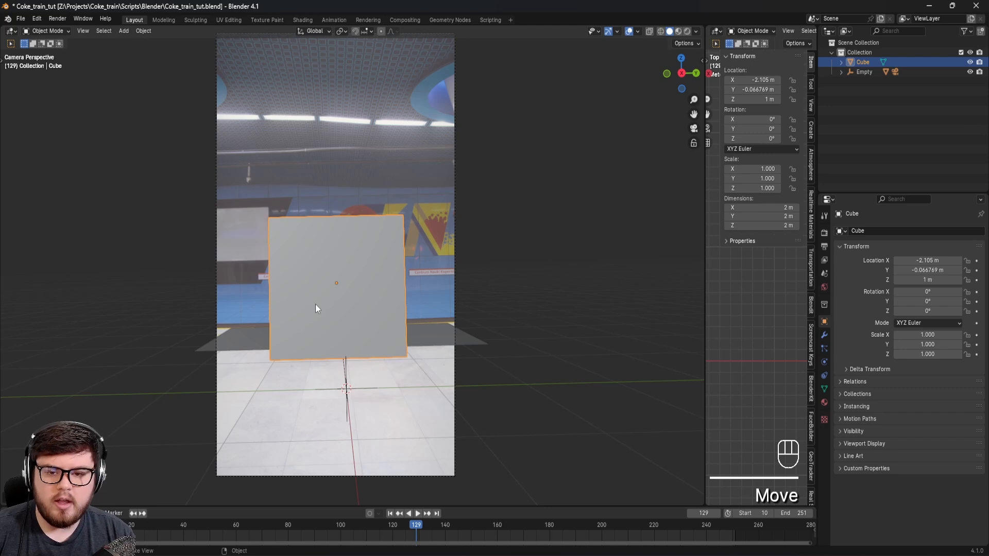
middle_click_drag(316, 304, 362, 294, "shift")
key("ctrl+s")
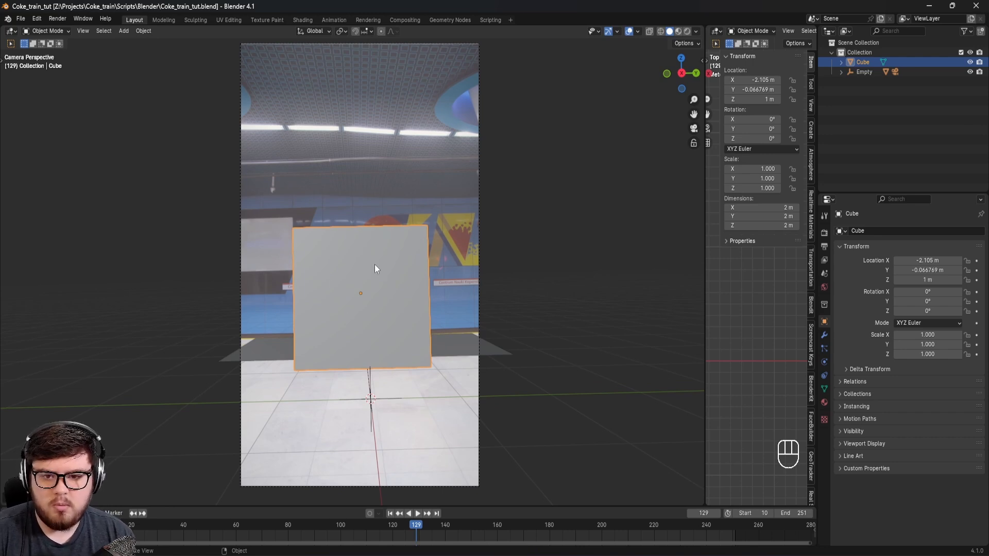
Step: Delete the reference cube and save the file
key("Delete")
mouse_move(401, 254)
middle_mouse_down("shift")
mouse_move(383, 260)
mouse_move(388, 252)
middle_mouse_up("shift")
key("ctrl+s")
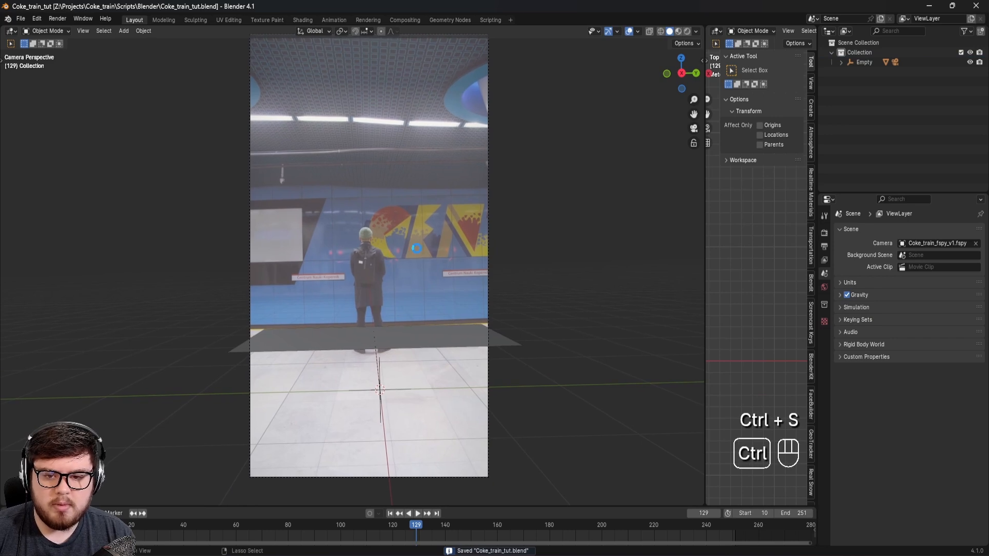
key("ctrl+s")
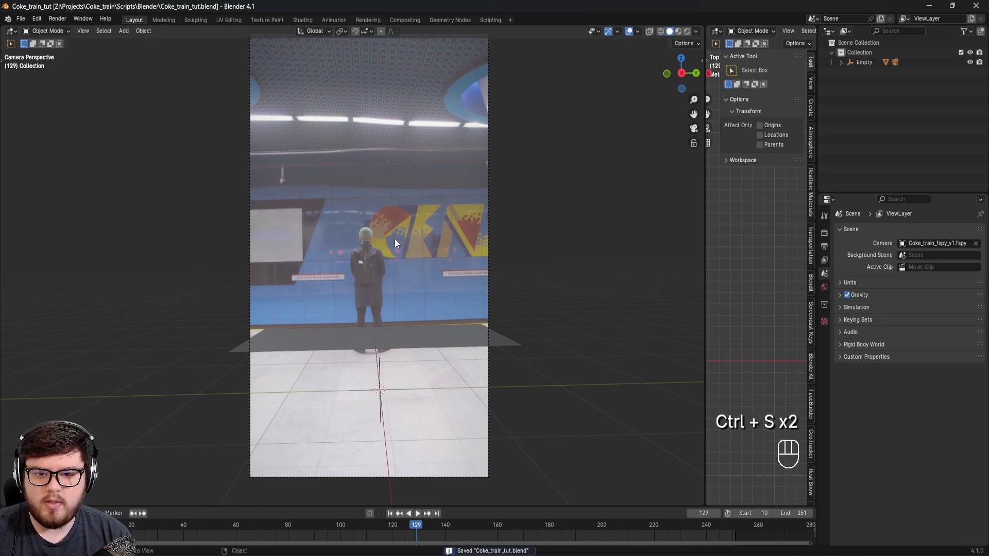
scroll(446, 352, "up", 3)
middle_click_drag(380, 296, 408, 331, "shift")
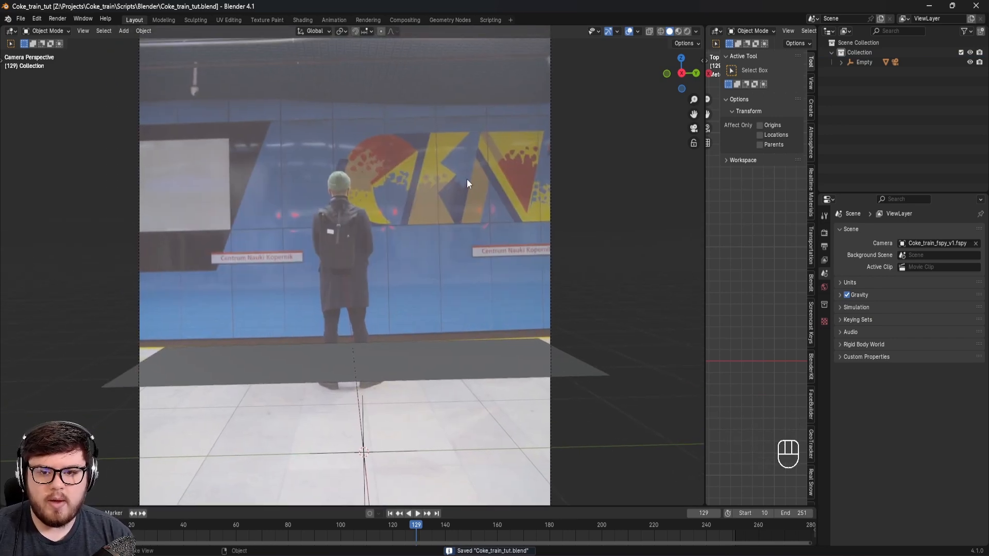
key("ctrl+s")
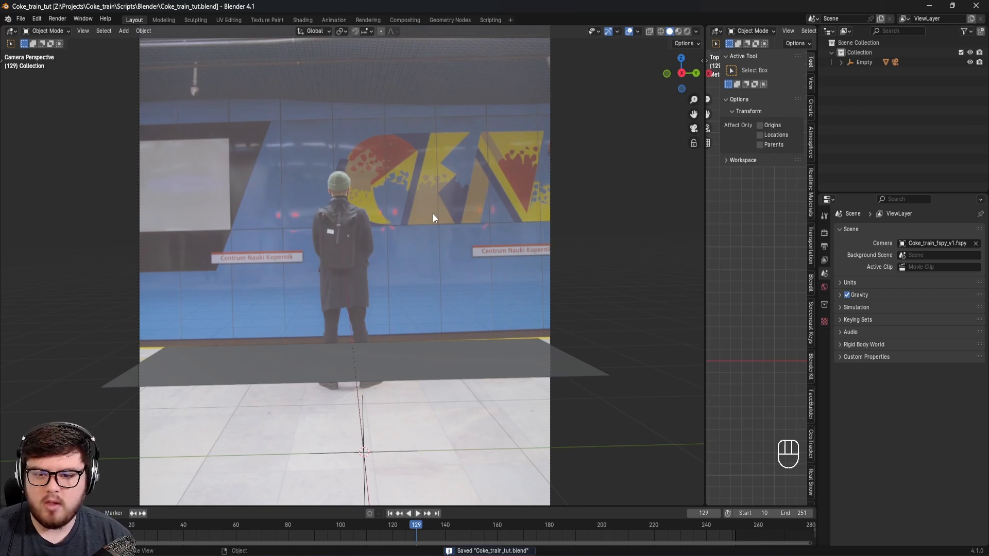
Step: Widen the top view without its sidebar, and extend the floor plane's camera-side edge about 3.8 m along X
left_click_drag(705, 237, 446, 264)
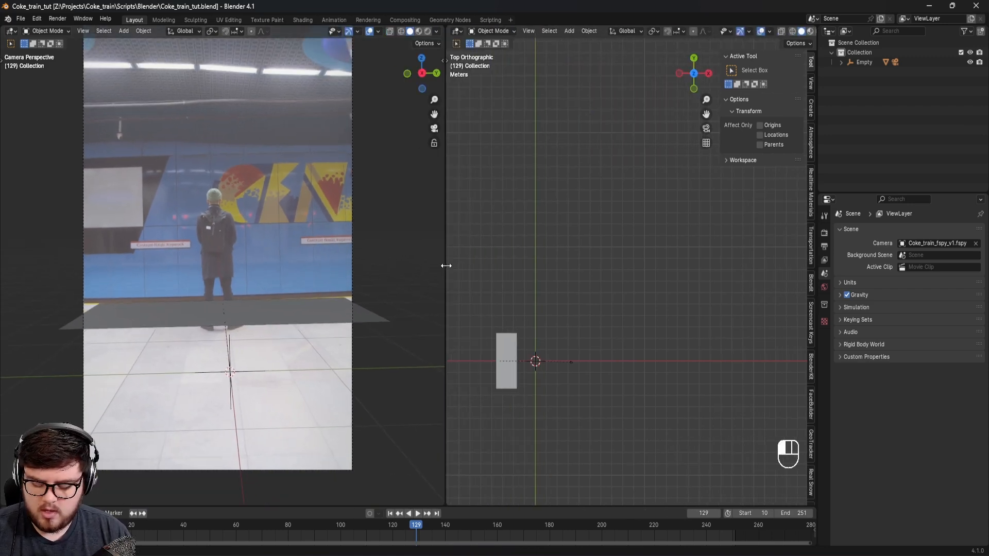
key("n")
left_click(510, 371)
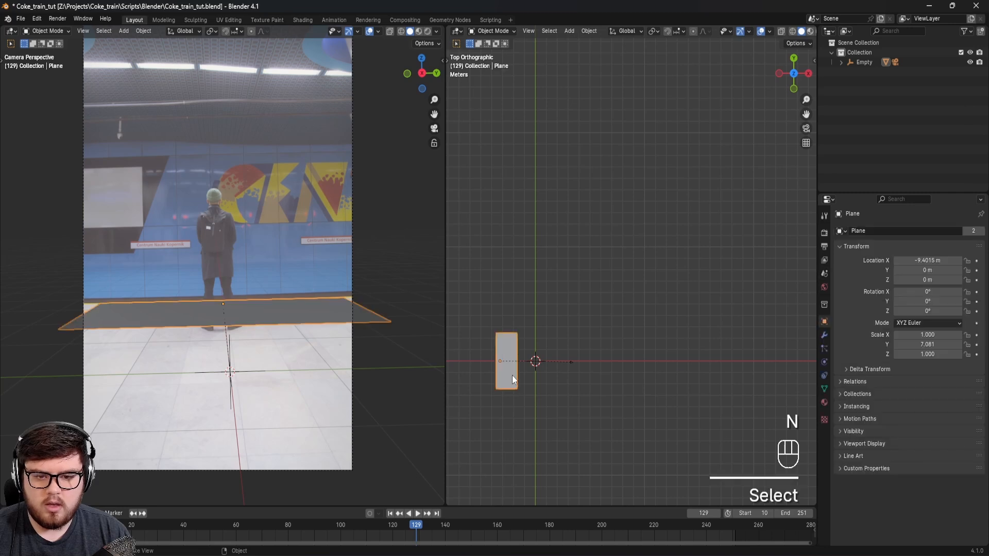
middle_click_drag(512, 375, 616, 348, "shift")
scroll(618, 340, "up", 4)
key("Tab")
key("2")
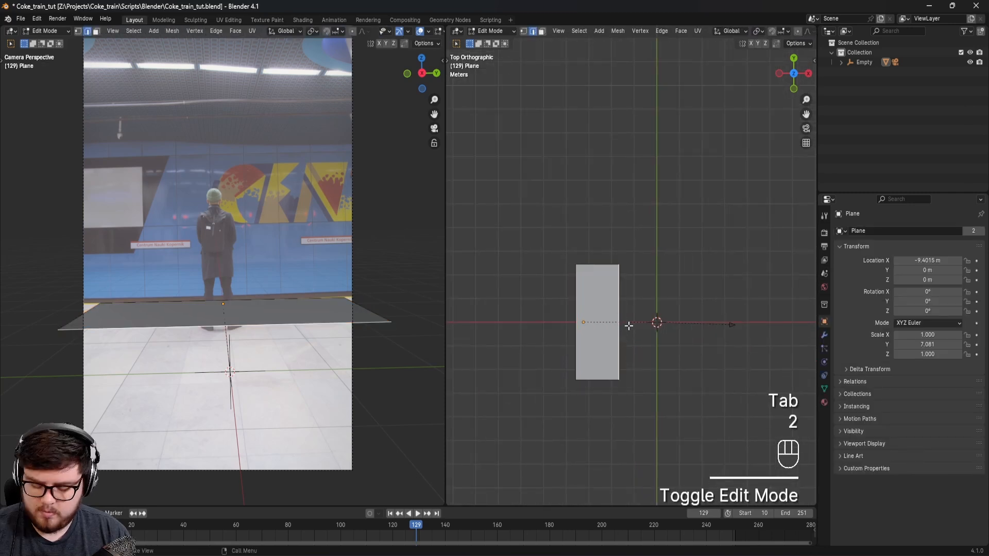
key("g")
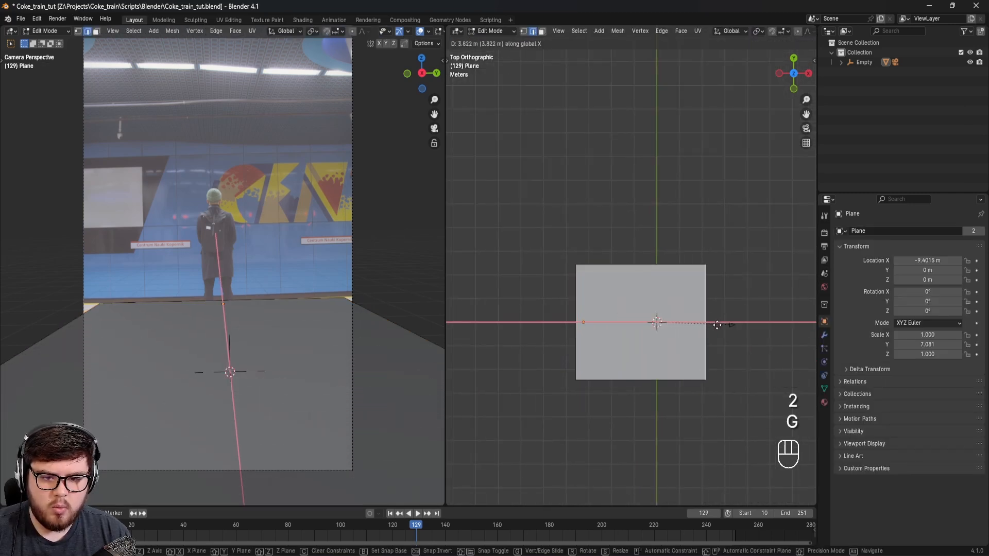
left_click(719, 325)
Step: Widen the floor plane by scaling its two side edges apart along Y, and return to Object Mode
middle_click_drag(653, 355, 648, 323, "shift")
left_click(636, 237)
left_click(634, 348, "shift")
key("s")
key("y")
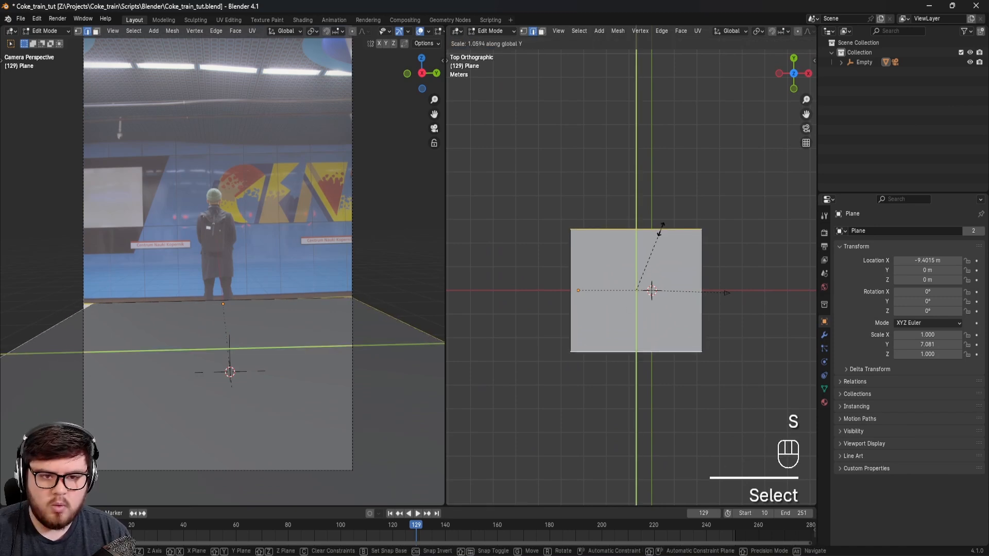
left_click(691, 196)
middle_click_drag(618, 288, 718, 249, "shift")
key("Tab")
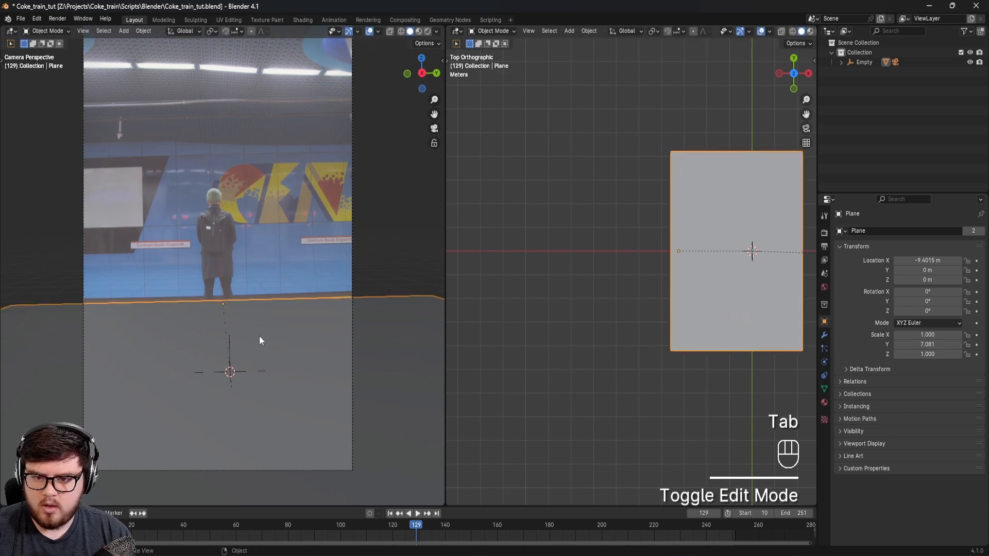
Step: Hide the floor plane to uncover the platform edge at the man's feet in the footage
key("h")
scroll(255, 326, "up", 7)
middle_click_drag(245, 289, 443, 358, "shift")
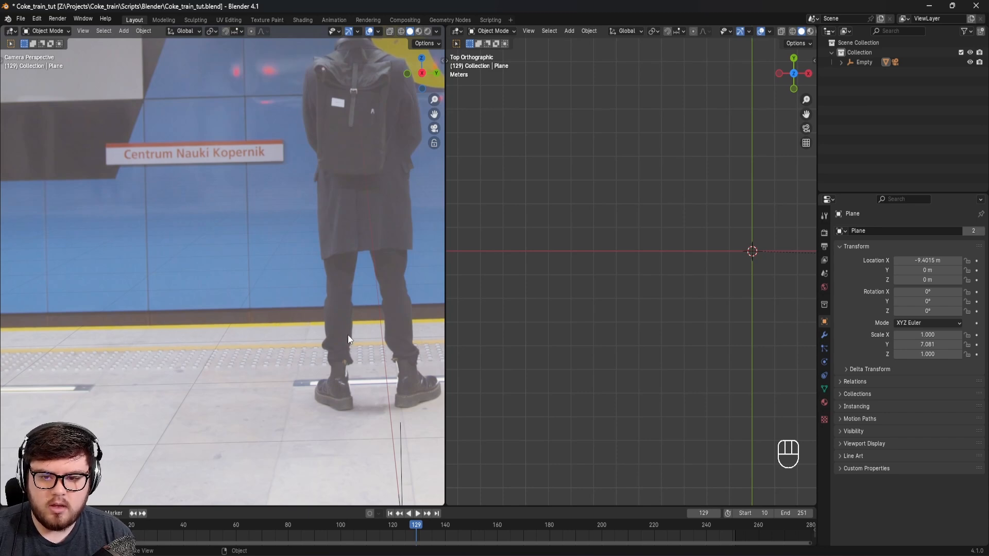
Step: Check the platform edge in the footage, and unhide the floor plane
middle_click_drag(357, 268, 265, 382, "shift")
scroll(266, 382, "down", 3)
scroll(317, 310, "down", 1)
scroll(317, 311, "down", 1)
middle_click_drag(317, 310, 307, 245, "shift")
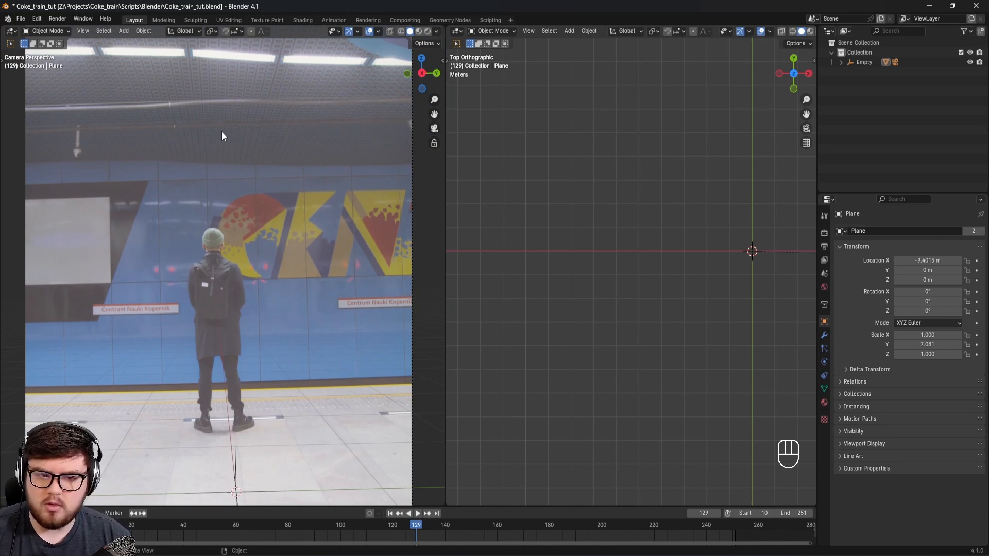
key("alt+h")
Step: In edge editing, extrude the floor plane's track-side edge straight down about 0.39 m along Z
scroll(681, 214, "up", 2)
middle_click_drag(683, 242, 690, 184, "shift")
key("Tab")
key("2")
left_click(685, 250)
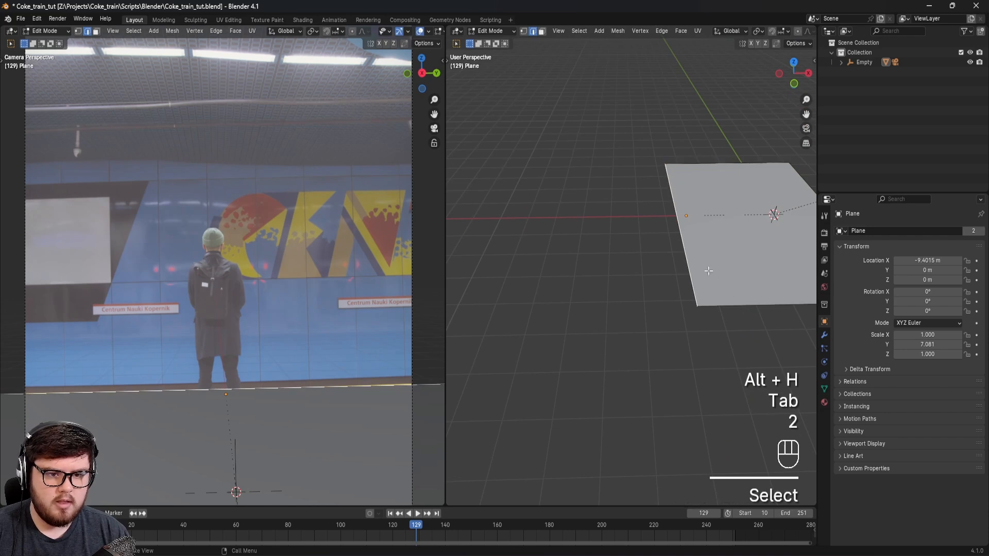
middle_click_drag(714, 294, 703, 264, "shift")
key("e")
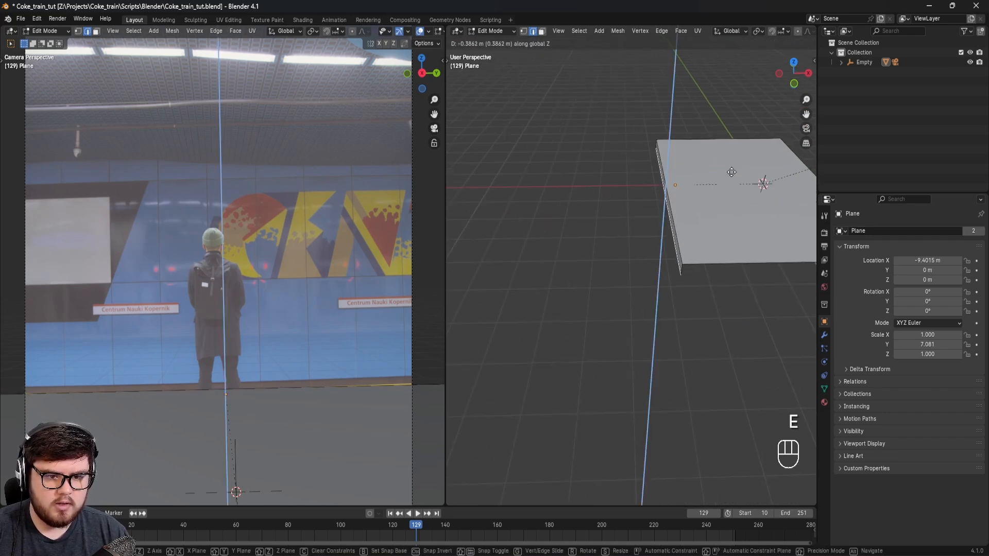
left_click(732, 173)
Step: Extrude the lowered edge about 2.4 m along negative X to form the track bed
middle_click_drag(734, 157, 685, 221)
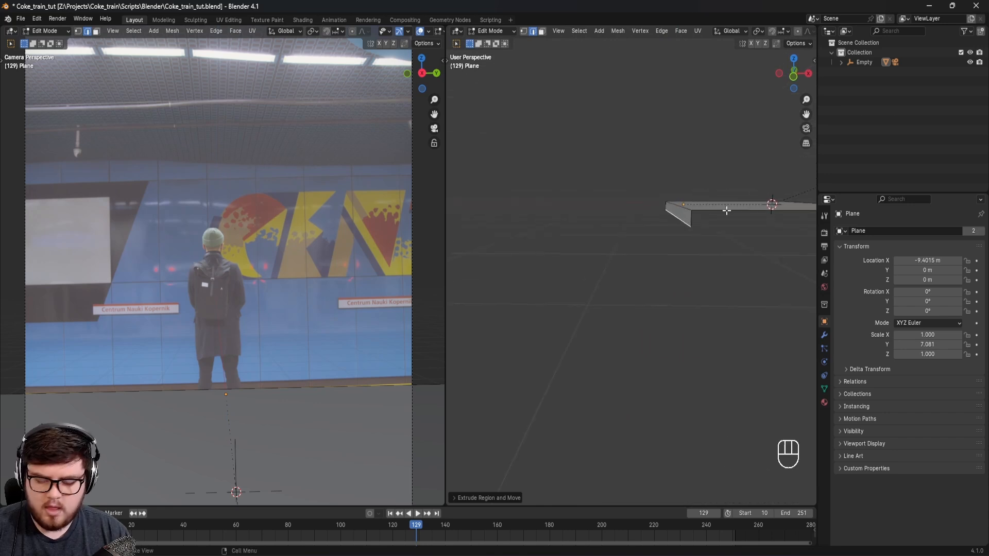
key("e")
key("x")
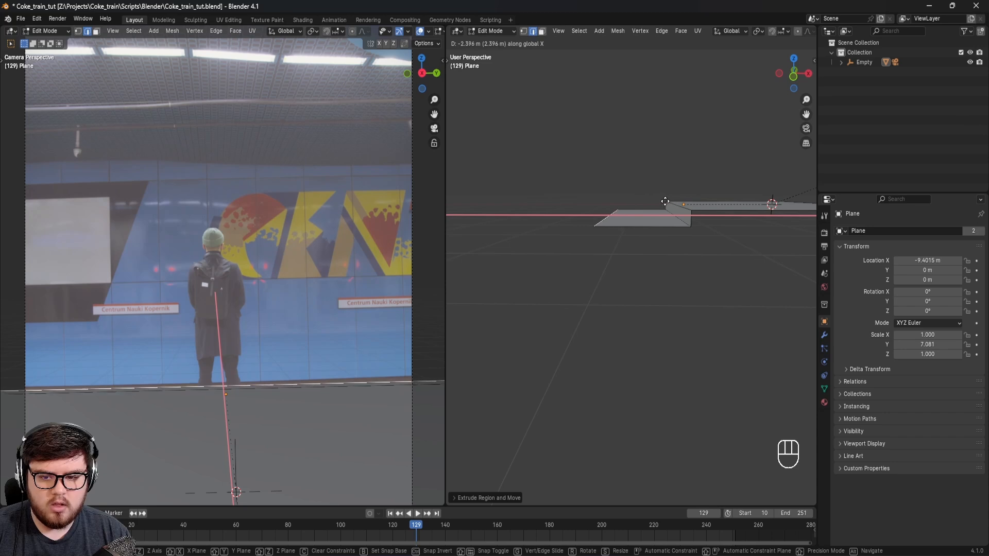
left_click(659, 202)
scroll(124, 380, "up", 5)
middle_click_drag(237, 397, 213, 399, "shift")
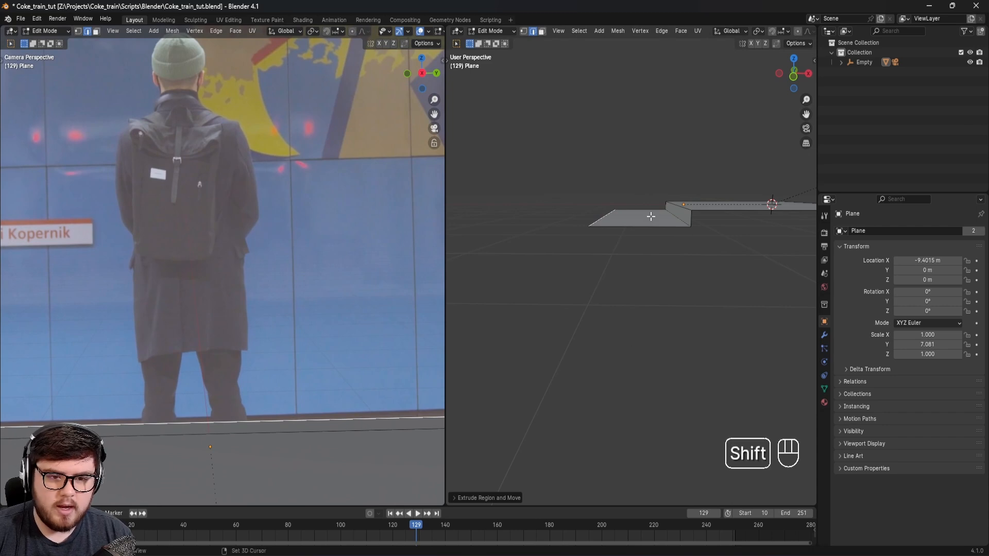
Step: Move the track bed's far edge about 0.16 m further along negative X to match the wall base in the footage
middle_click_drag(656, 218, 675, 245)
key("g")
key("x")
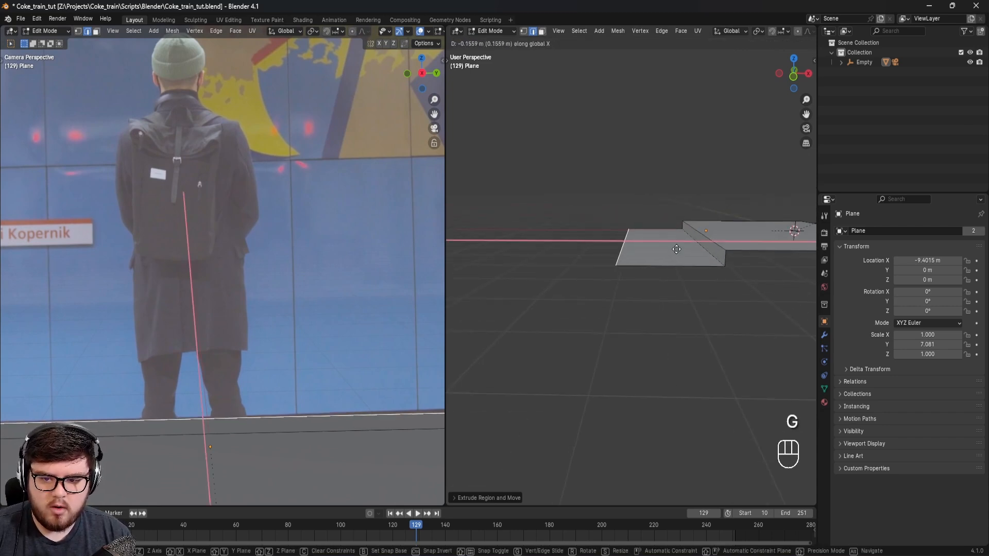
left_click(676, 249)
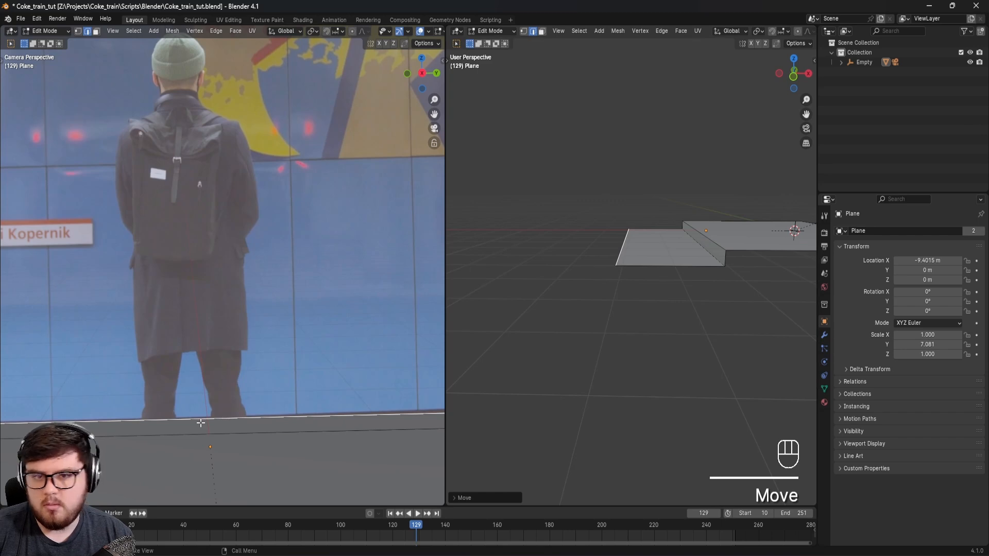
Step: Extrude the track bed's far edge up about 4 m along Z to form the station's back wall
middle_click_drag(697, 261, 704, 284, "shift")
scroll(324, 289, "down", 8)
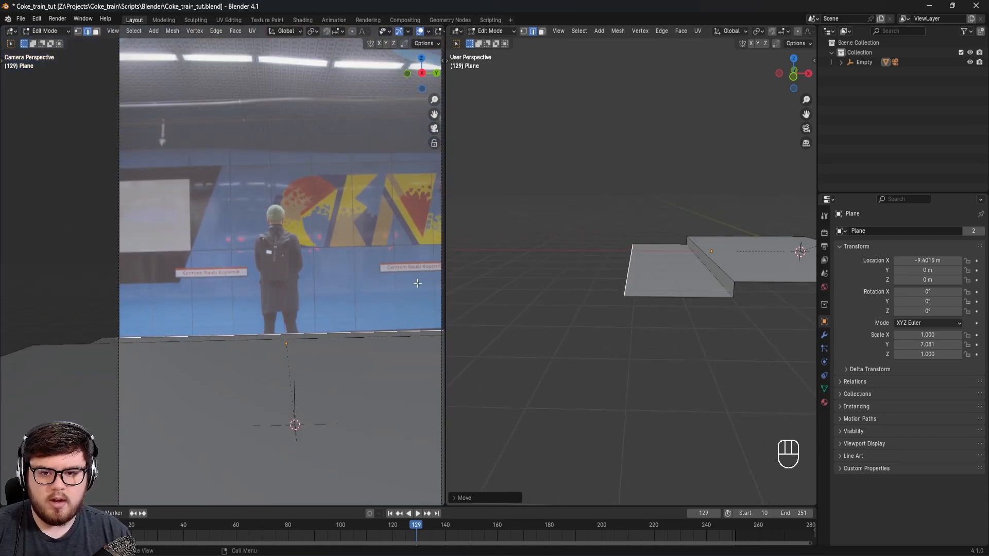
middle_click_drag(589, 268, 572, 297, "shift")
key("e")
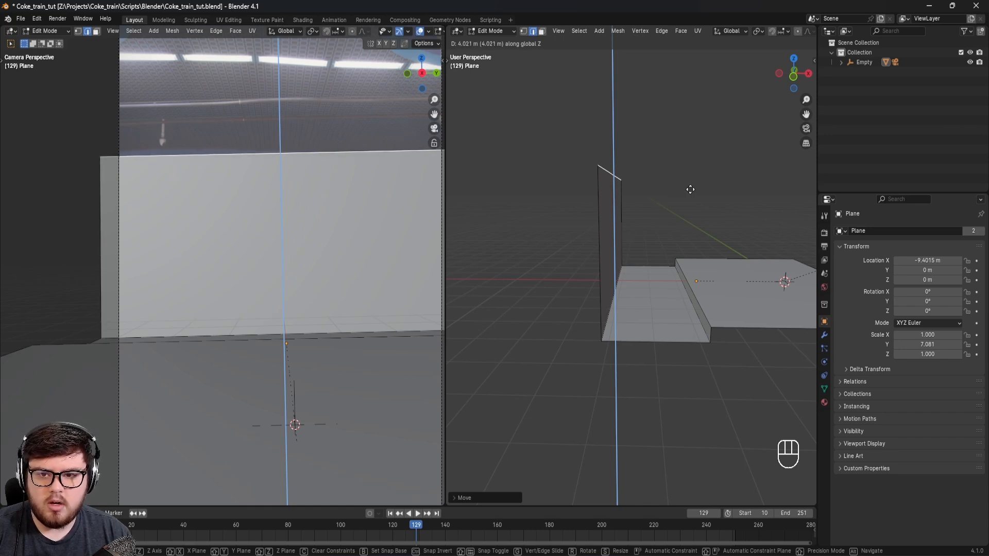
left_click(689, 190)
middle_click_drag(236, 210, 159, 263, "shift")
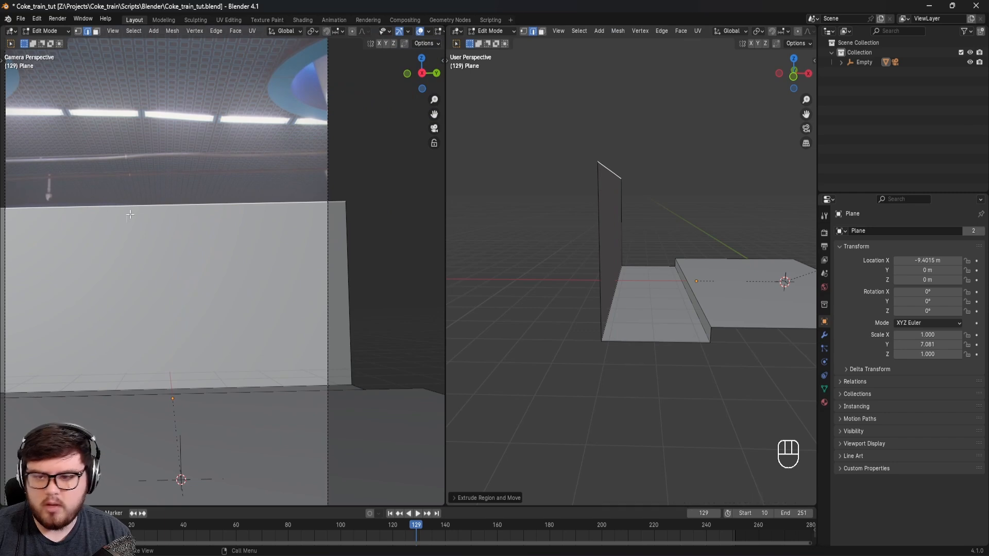
Step: Extrude the back wall's upper edge along X over the platform toward the camera to form a ceiling
middle_click_drag(678, 251, 640, 247, "shift")
scroll(661, 252, "down", 3)
key("e")
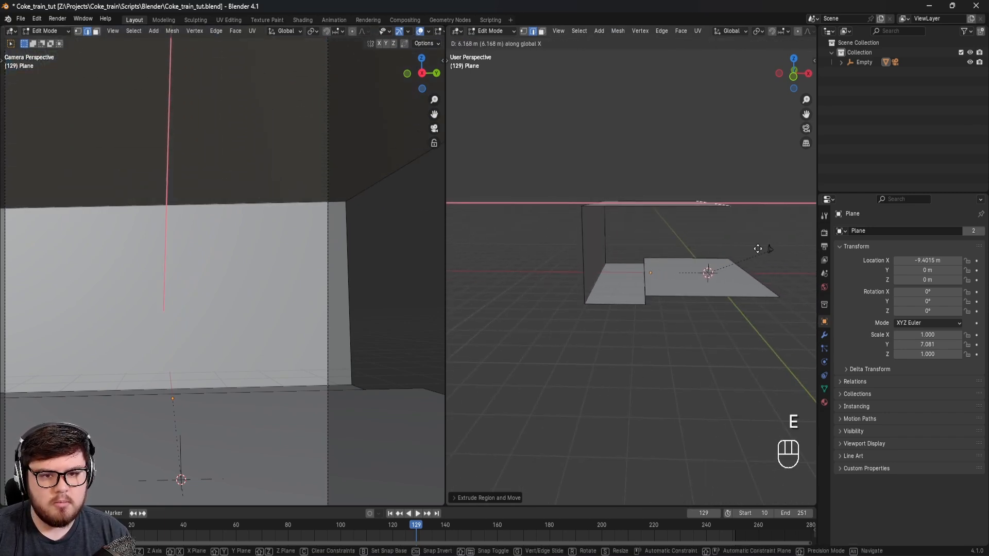
left_click(786, 243)
scroll(134, 188, "down", 2)
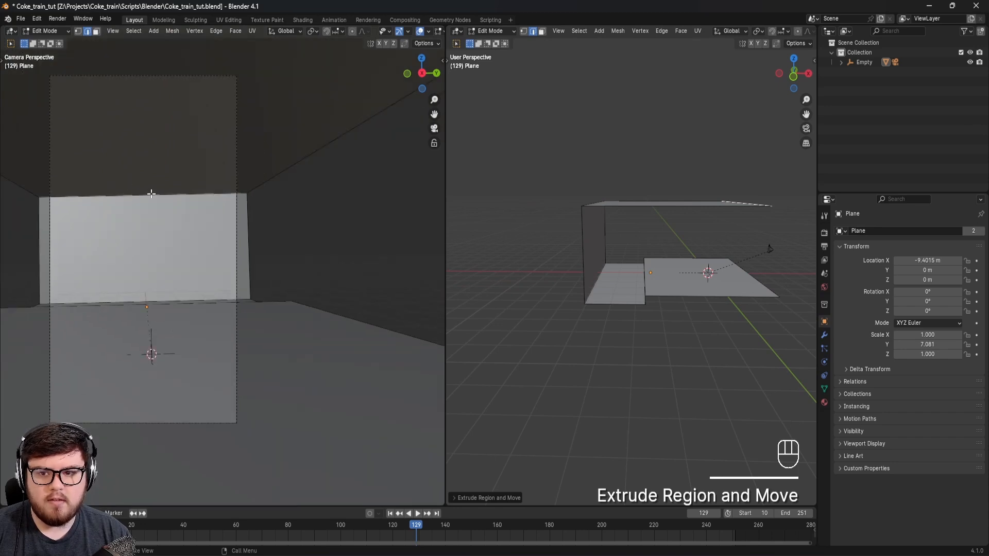
middle_click_drag(150, 193, 206, 238, "shift")
scroll(205, 239, "down", 1)
middle_click_drag(254, 271, 247, 251, "shift")
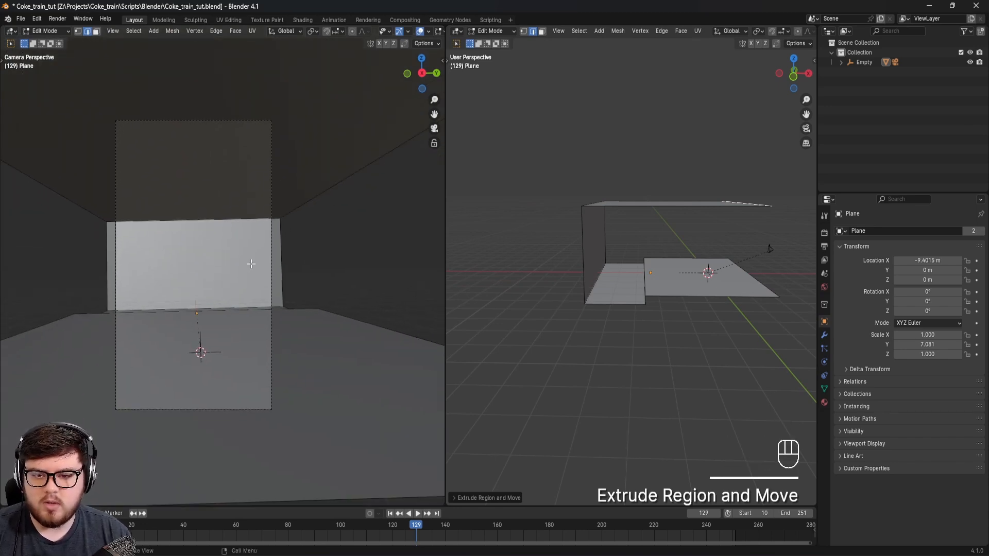
Step: Save the file and go to frame 47 to check how the geometry covers the camera frame
key("ctrl+s")
mouse_move(177, 536)
left_mouse_down()
mouse_move(150, 535)
mouse_move(170, 537)
left_mouse_up()
key("space")
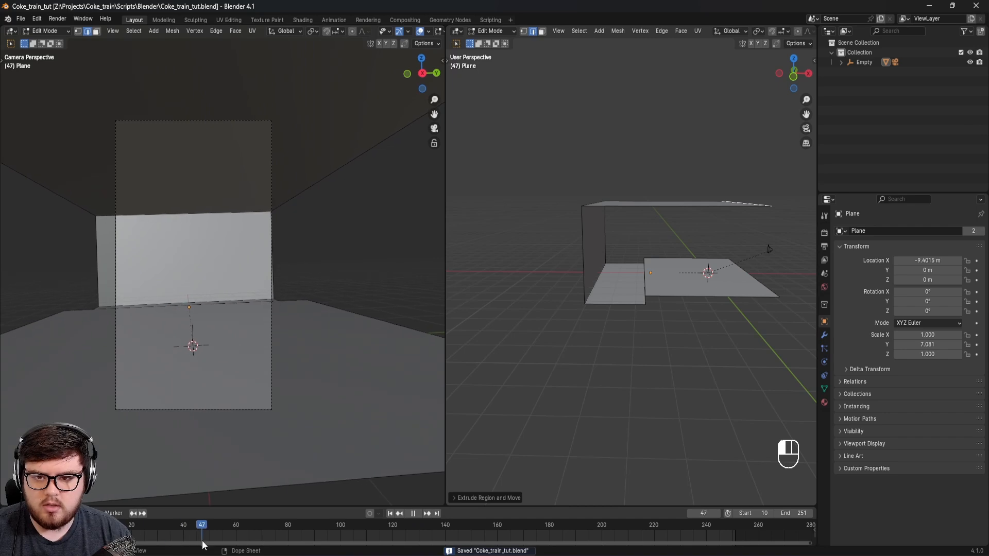
scroll(277, 208, "up", 5)
scroll(273, 213, "down", 2)
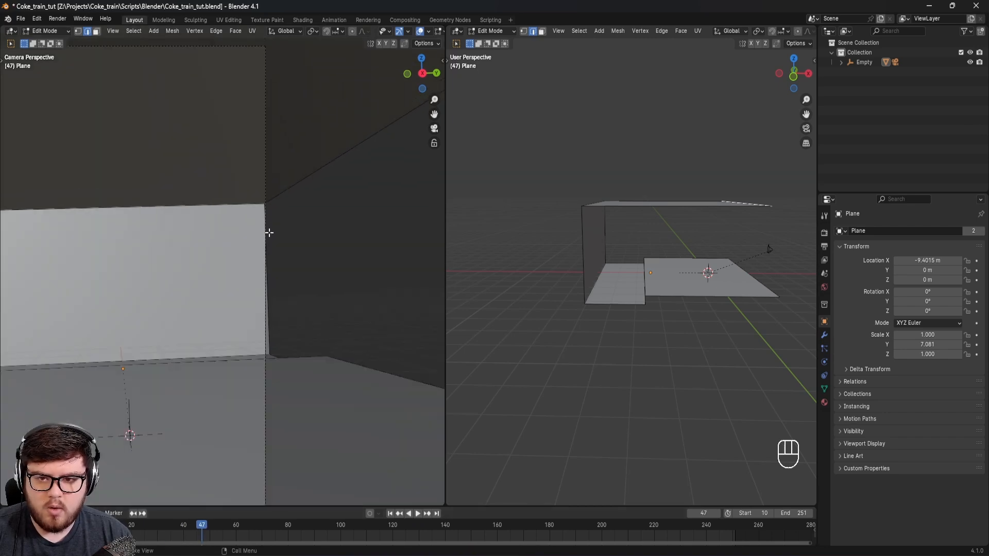
Step: Move the side border loop of the floor, wall and ceiling outward along Y, past the camera frame's edge
middle_click_drag(690, 260, 652, 293)
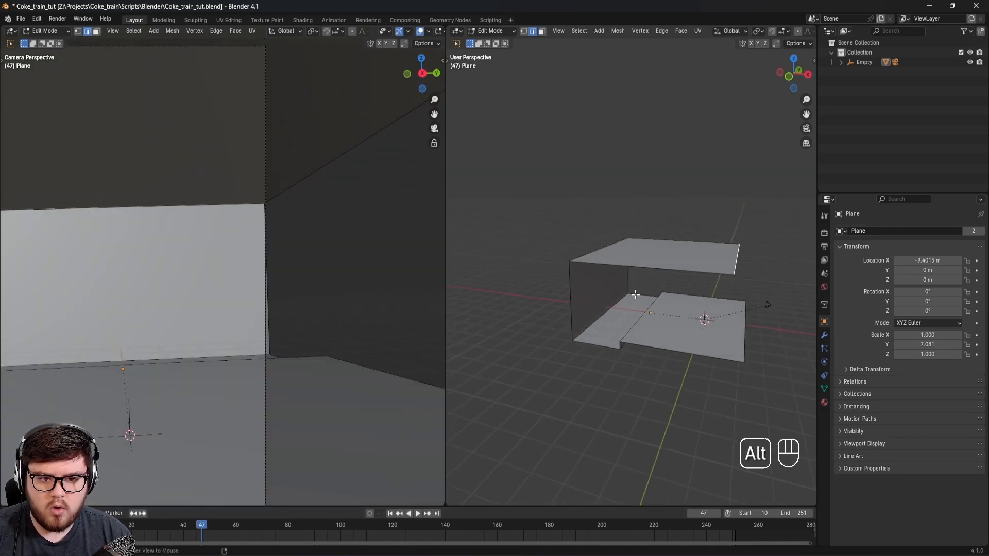
left_click(652, 294, "alt")
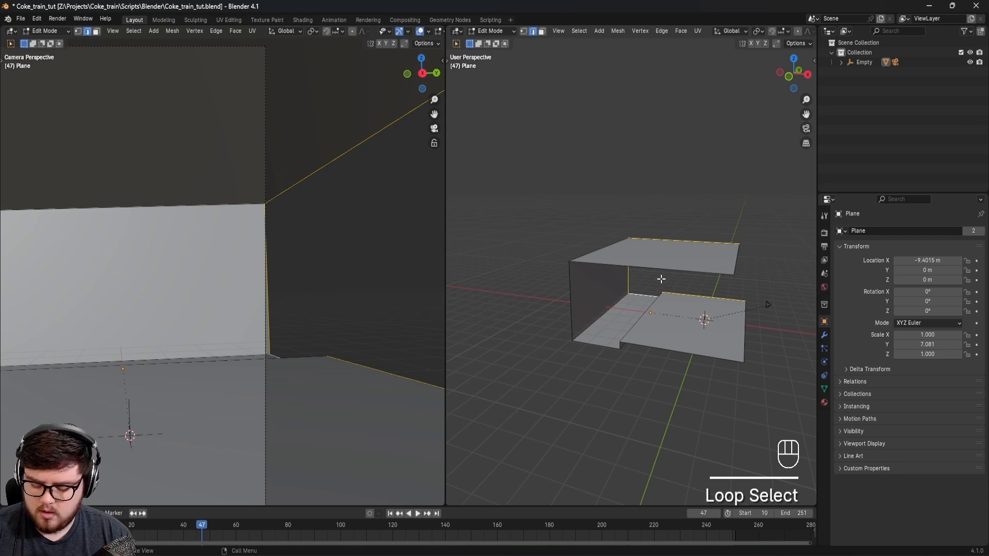
key("g")
left_click(662, 277)
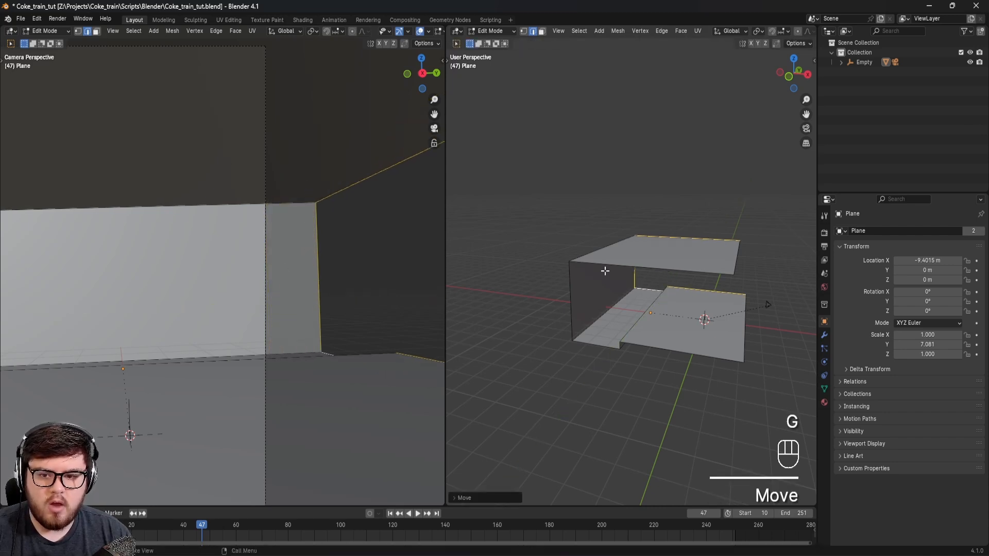
scroll(245, 281, "down", 3)
middle_click_drag(246, 282, 270, 299, "shift")
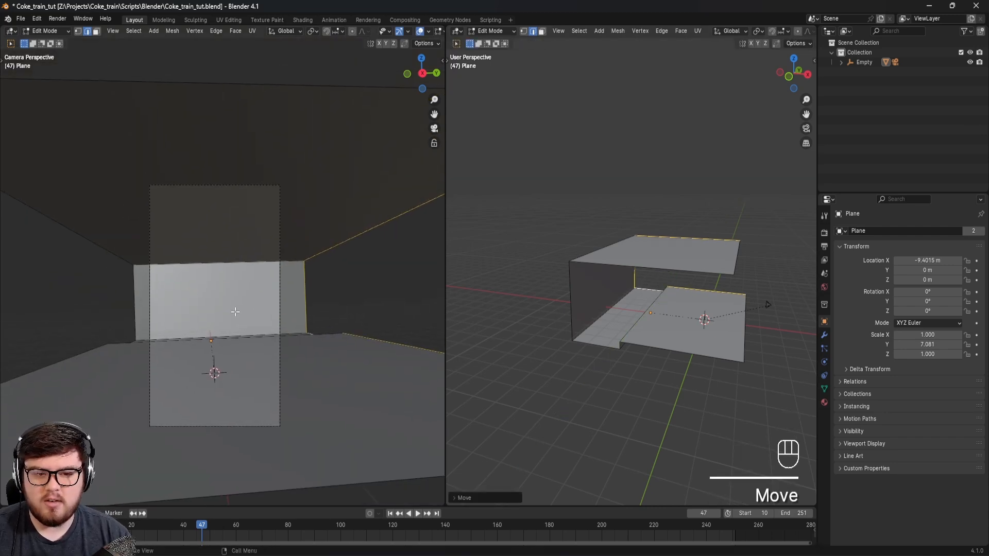
Step: Return to Object Mode and save the file with the finished station geometry
key("ctrl+s")
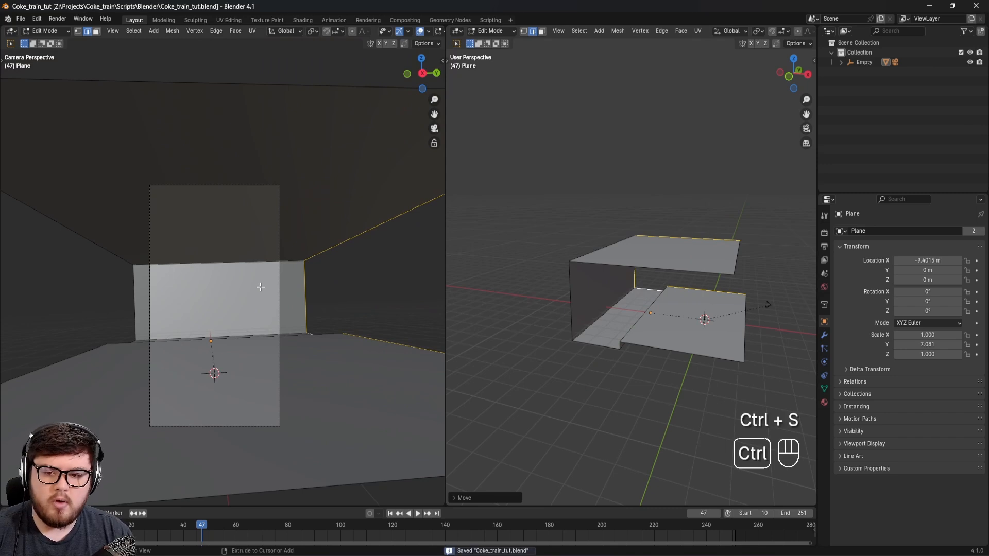
key("Tab")
middle_click_drag(308, 305, 255, 315, "shift")
key("ctrl+s")
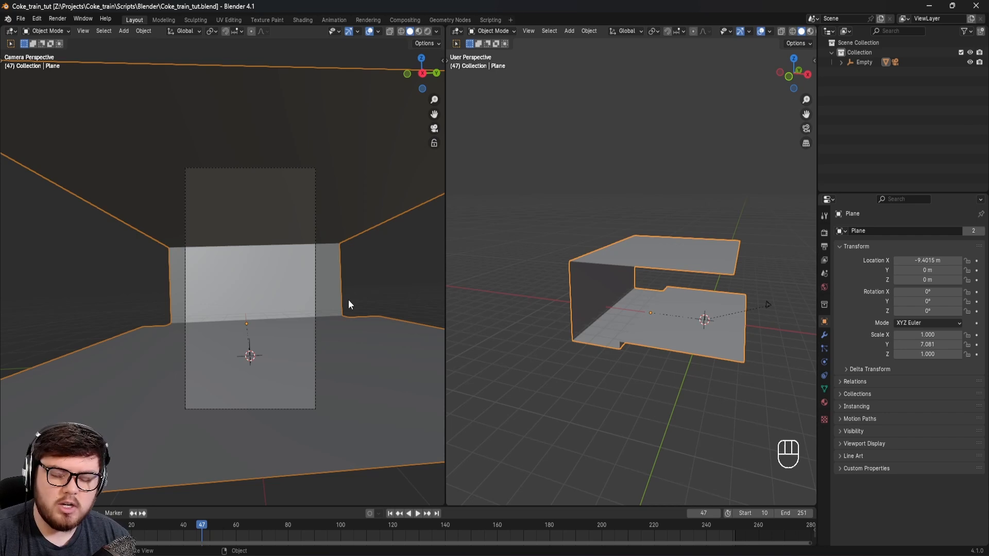
scroll(268, 288, "up", 3)
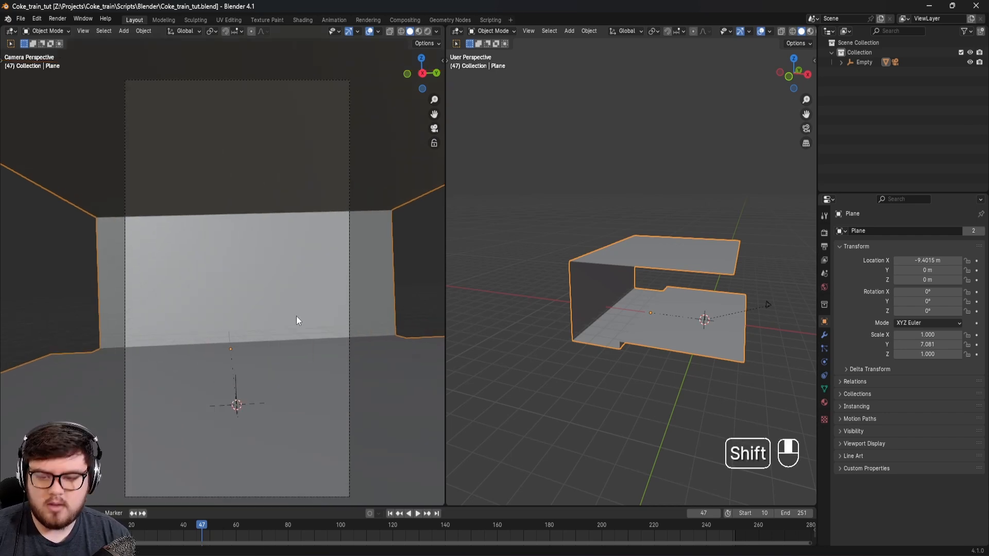
middle_click_drag(295, 316, 293, 295, "shift")
key("ctrl+s")
Step: Search the BlenderKit models for "red bull" with free assets listed first
key("n")
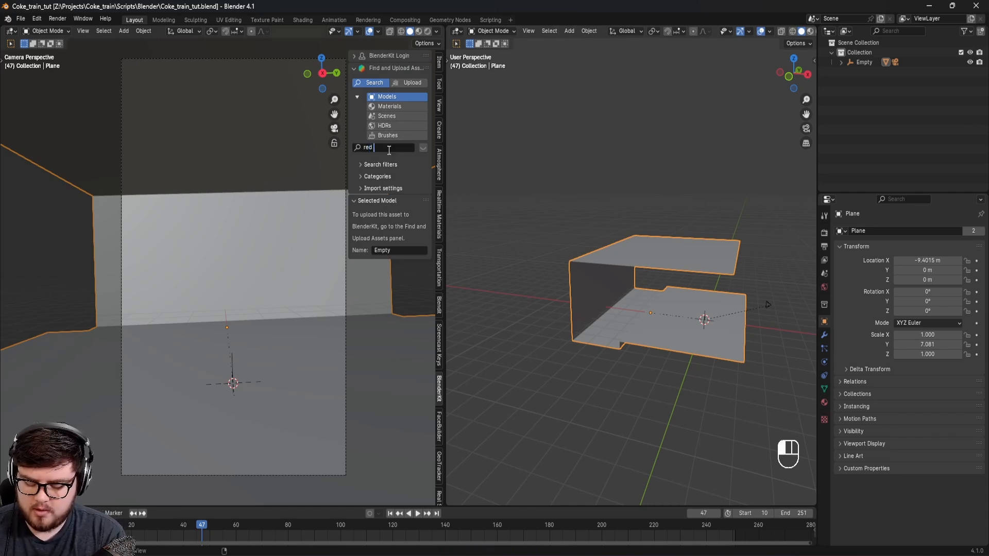
type("ll")
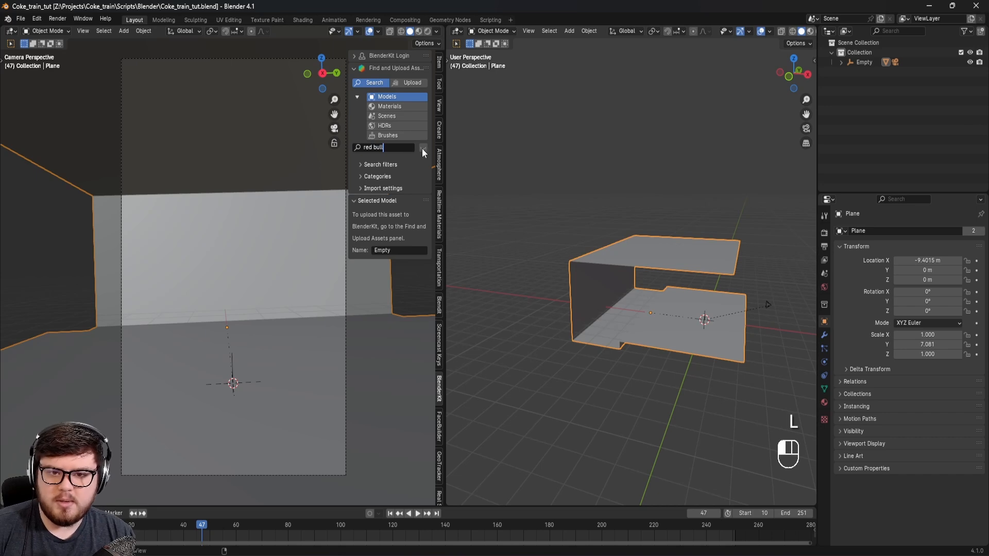
key("Return")
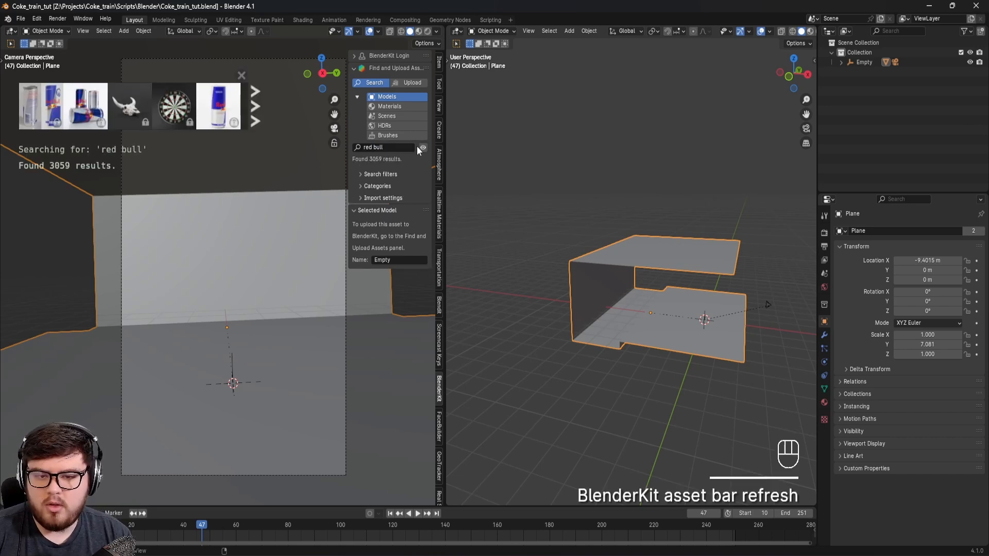
left_click(371, 174)
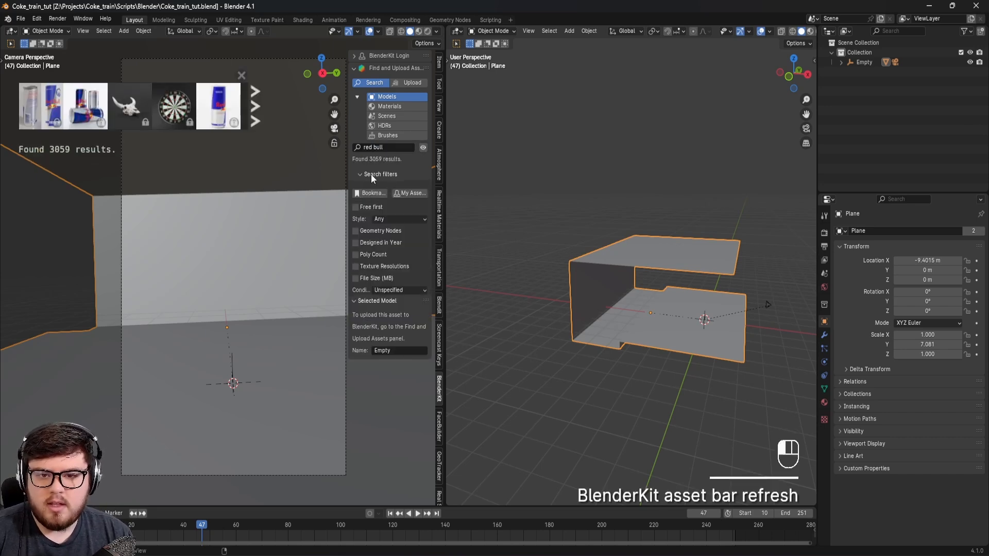
left_click(357, 207)
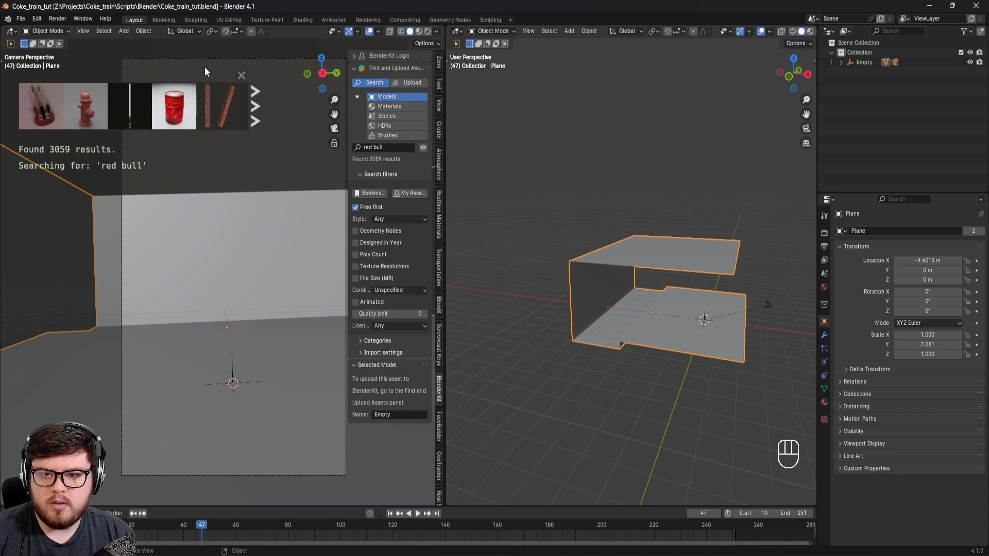
Step: Find the Redbull Energy Drink can in the search results and place it on the platform floor in the camera view
left_click(256, 107)
left_click(256, 107)
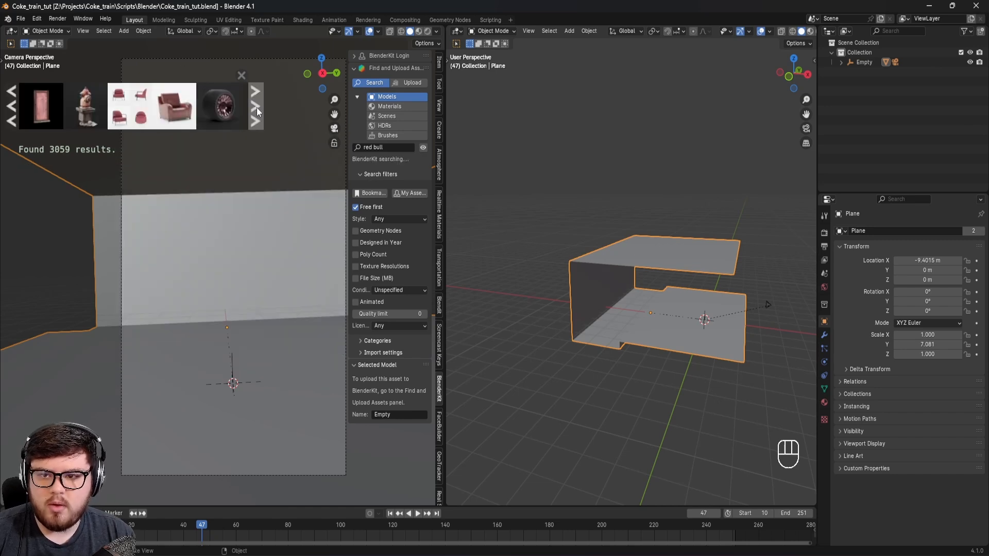
left_click(257, 108)
left_click(256, 107)
left_click(256, 107)
left_click(256, 107)
left_click(256, 107)
mouse_move(129, 106)
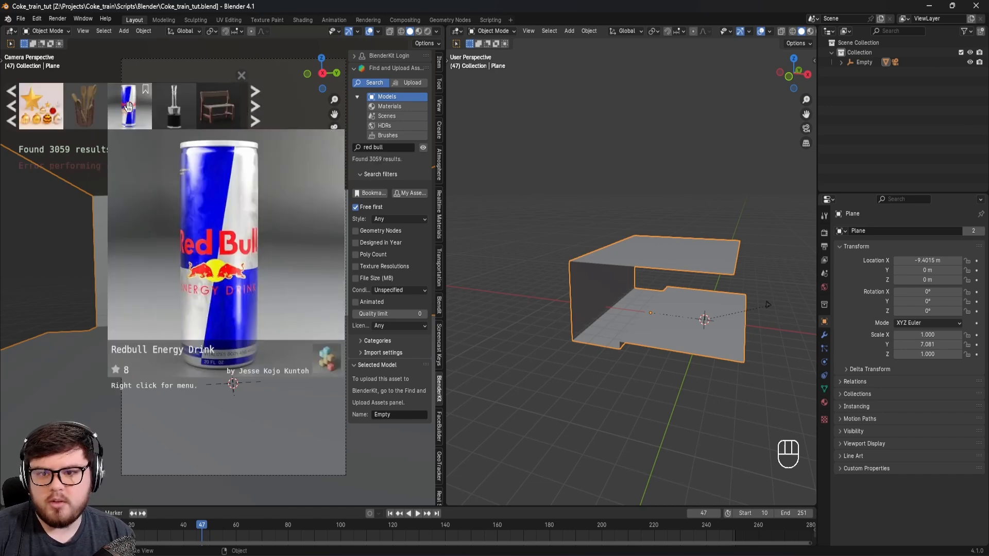
left_click_drag(128, 108, 195, 352)
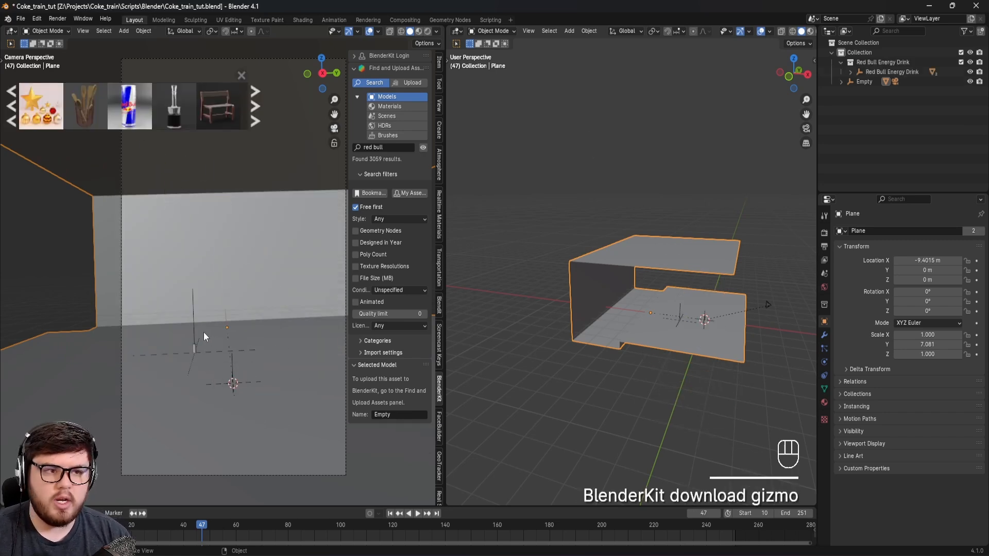
Step: Create a new collection named Can and move the Red Bull Energy Drink collection into it
right_click(855, 119)
left_click(850, 119)
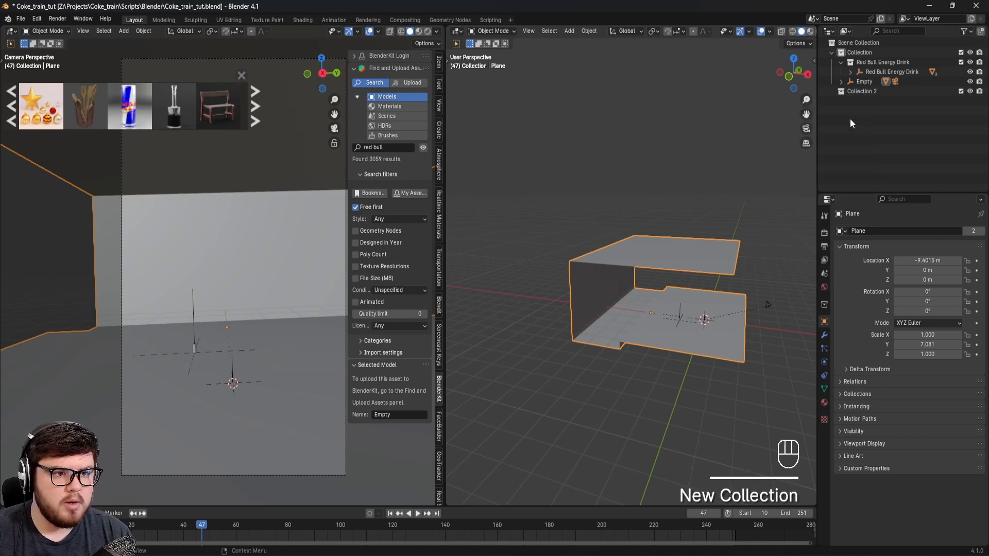
double_click(870, 91)
key("shift")
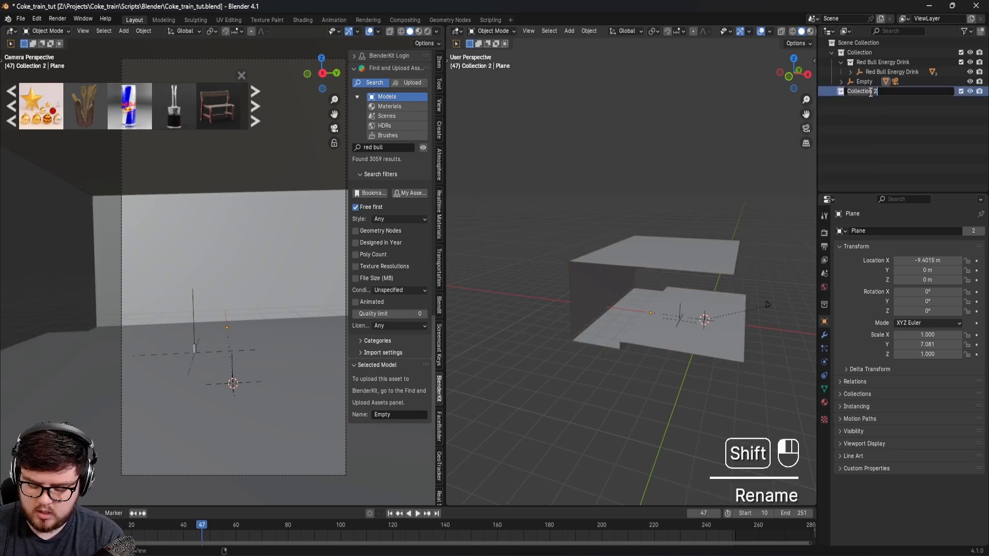
type("Can")
key("Return")
left_click(912, 72)
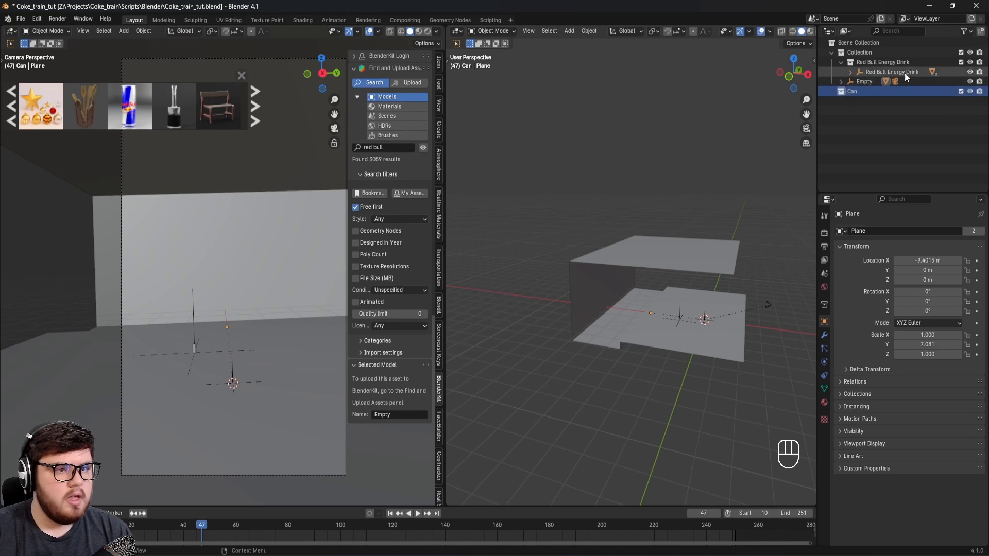
left_click_drag(871, 62, 865, 90)
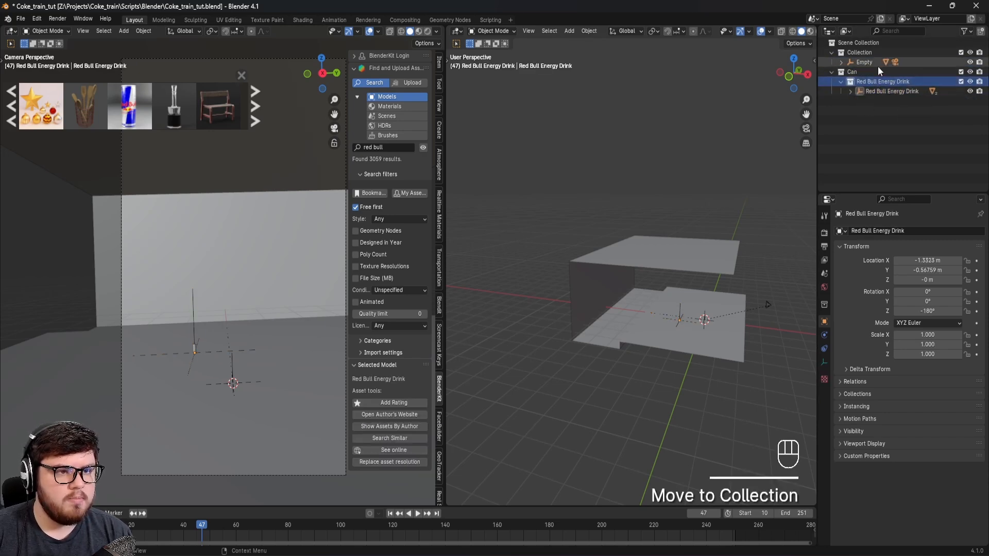
Step: Clear the station Plane's parent while keeping its transformation
left_click(841, 62)
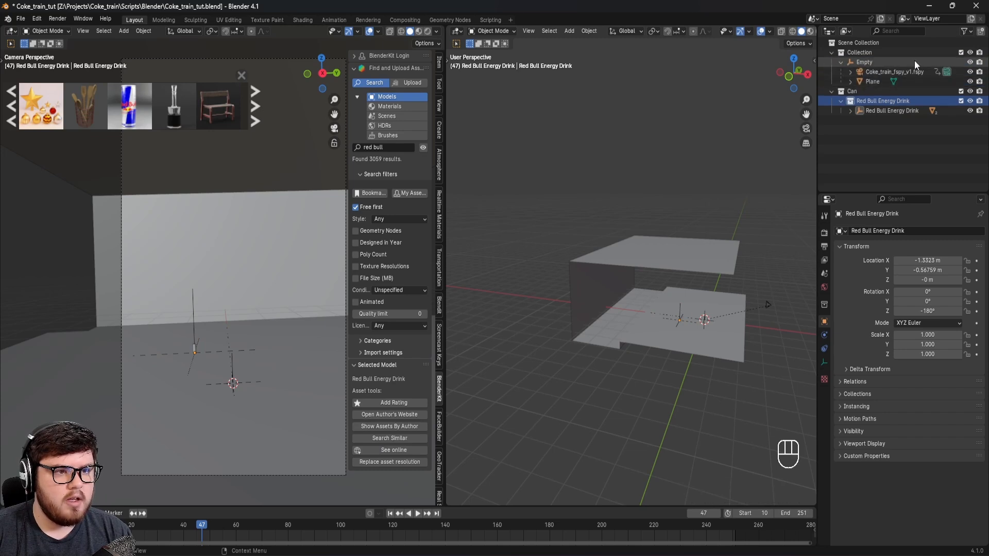
left_click(873, 82)
key("ctrl+z")
key("ctrl+s")
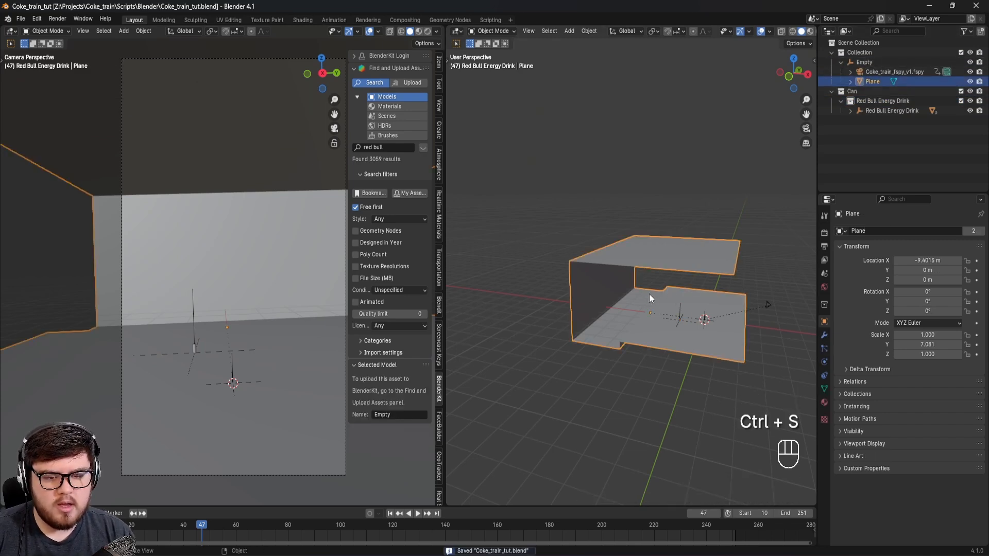
right_click(630, 298)
mouse_move(598, 296)
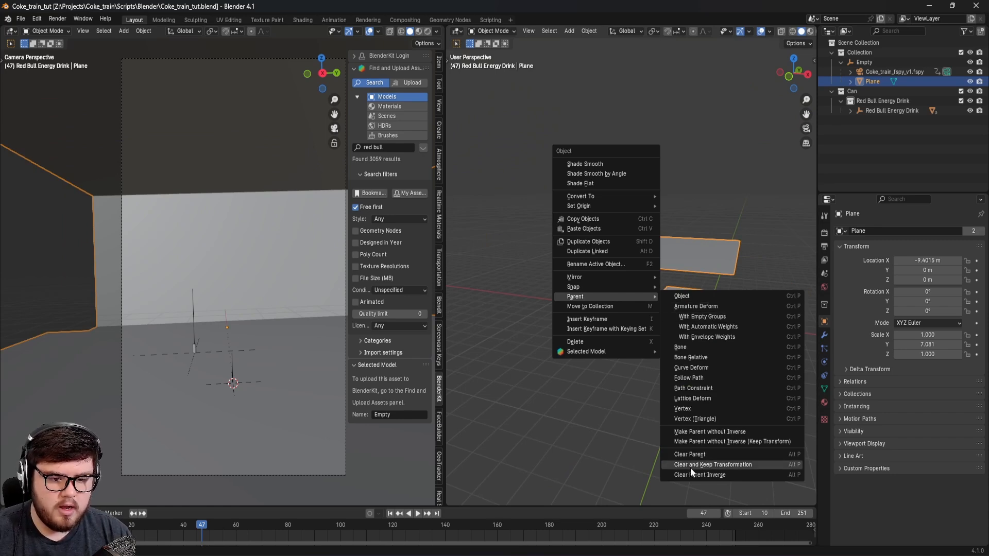
left_click(712, 466)
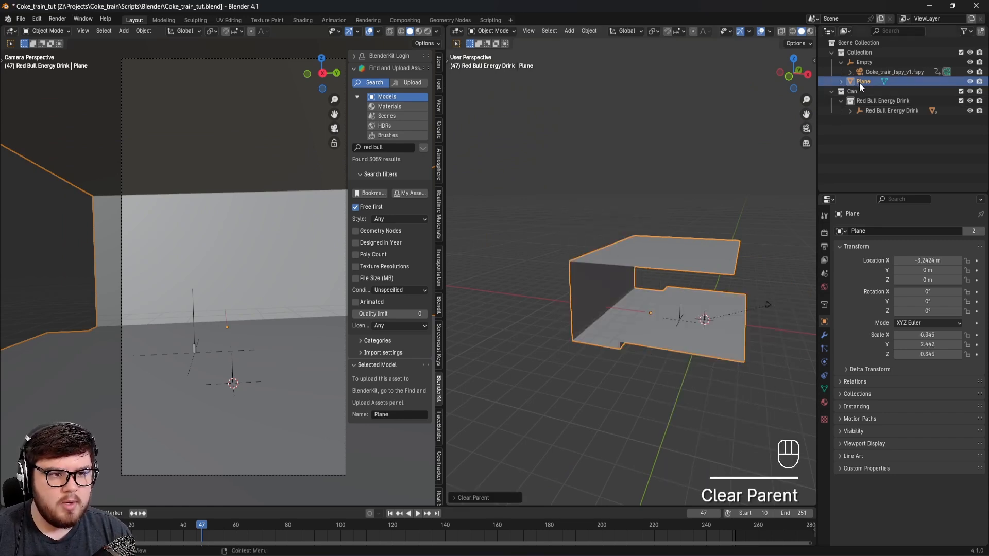
Step: Create a new collection named Shadow, move the station Plane into it and save the file
left_click(855, 142)
right_click(855, 143)
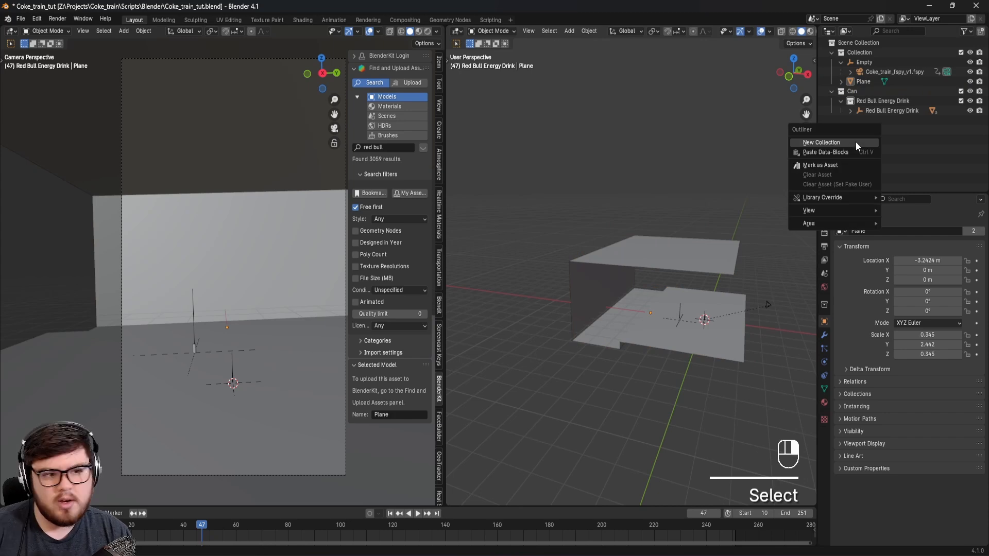
left_click(855, 141)
double_click(854, 120)
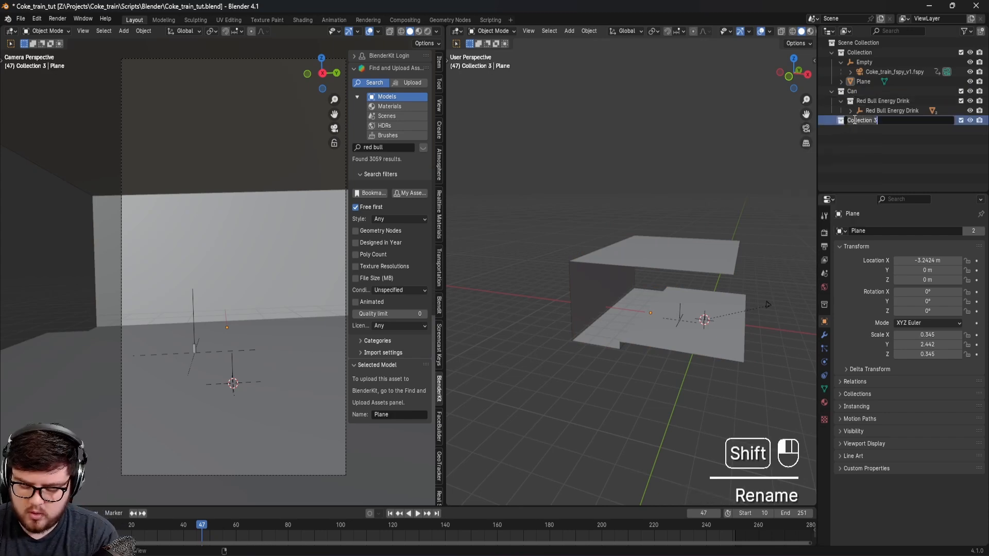
type("Shadow")
key("Return")
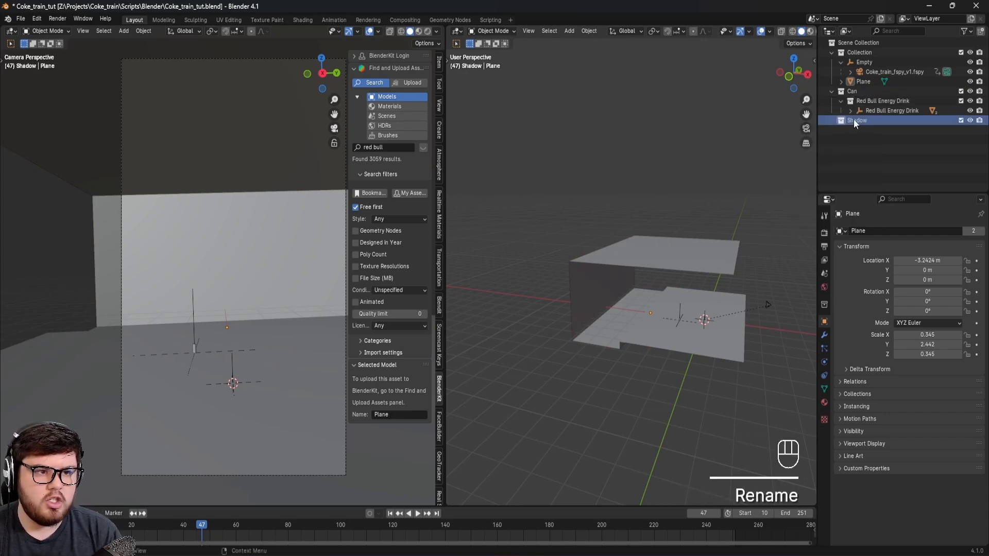
left_click_drag(864, 82, 859, 121)
left_click(880, 160)
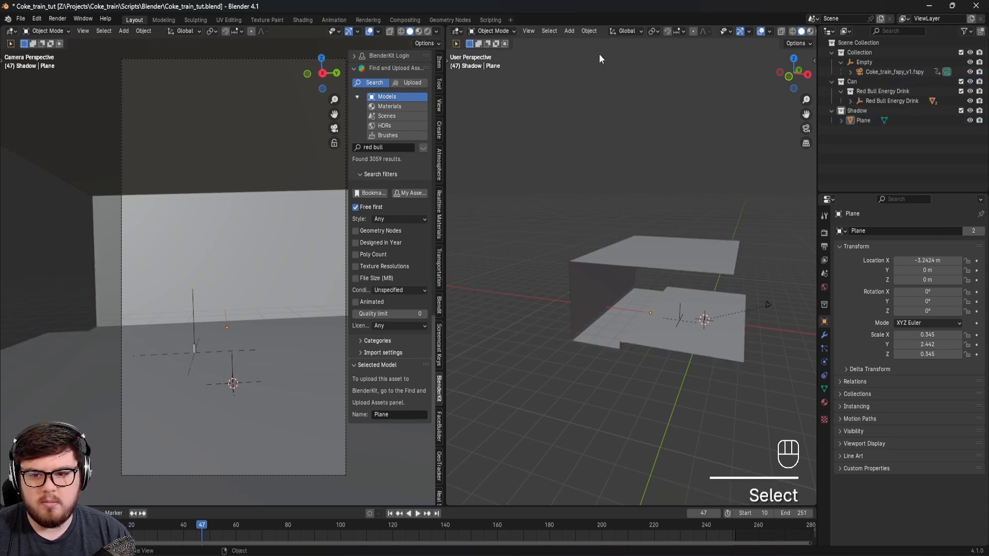
key("ctrl+s")
Step: Hide the camera view's sidebar and scale the Red Bull can up to about 22.45
middle_click_drag(245, 316, 287, 281, "shift")
key("ctrl+s")
key("n")
key("ctrl+s")
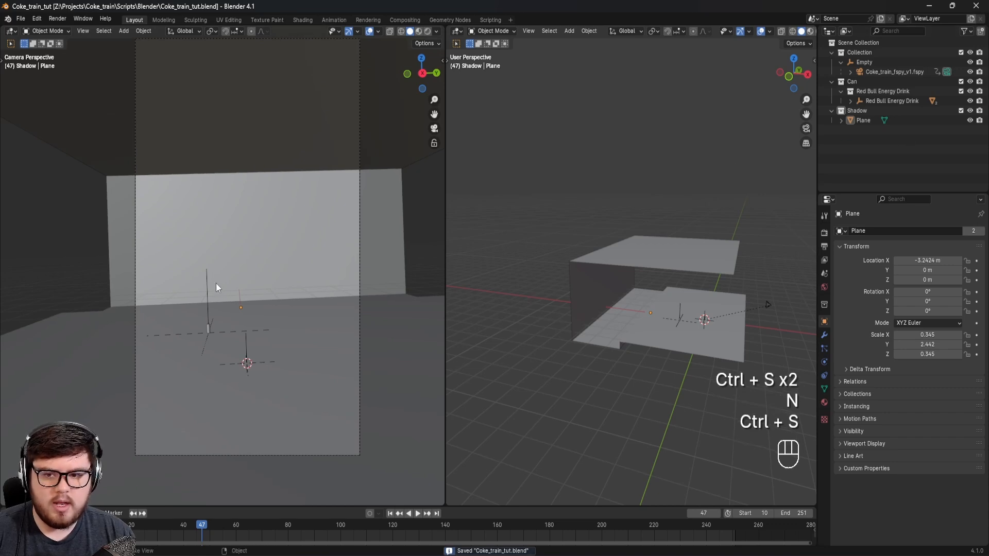
left_click(207, 277)
key("s")
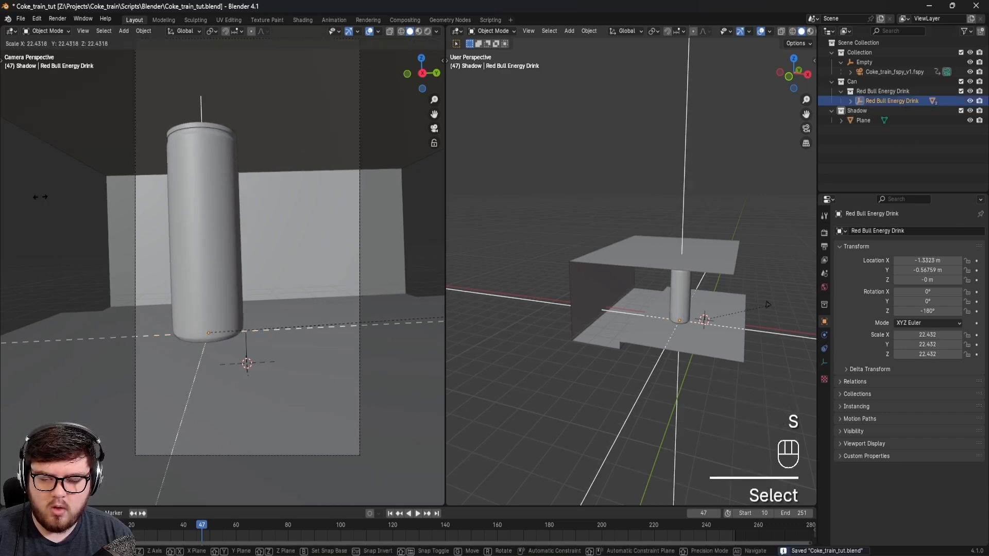
left_click(2, 214)
Step: Switch the camera view to rendered shading and save the file
mouse_move(218, 233)
middle_mouse_down("shift")
mouse_move(215, 241)
mouse_move(275, 254)
middle_mouse_up("shift")
key("z")
left_click(224, 190)
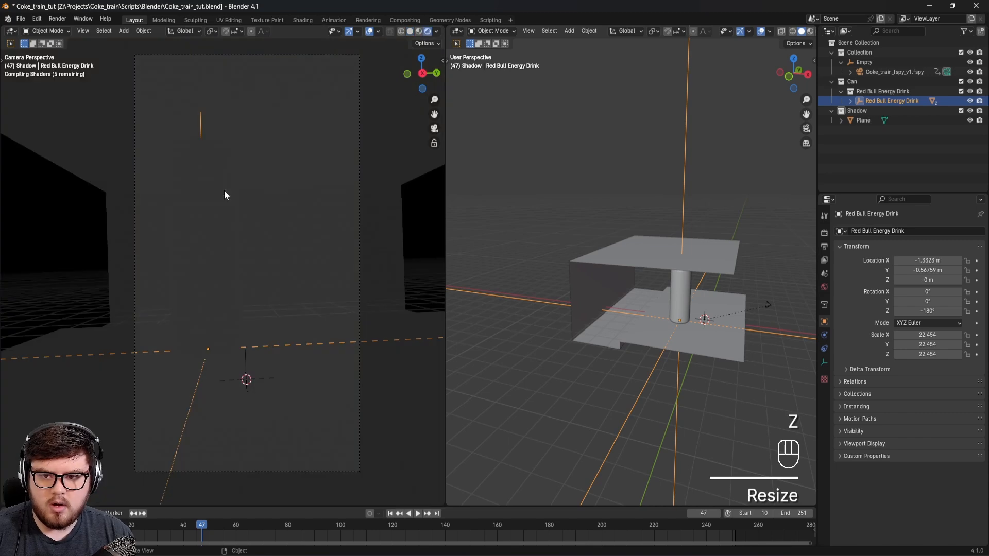
scroll(255, 219, "up", 1)
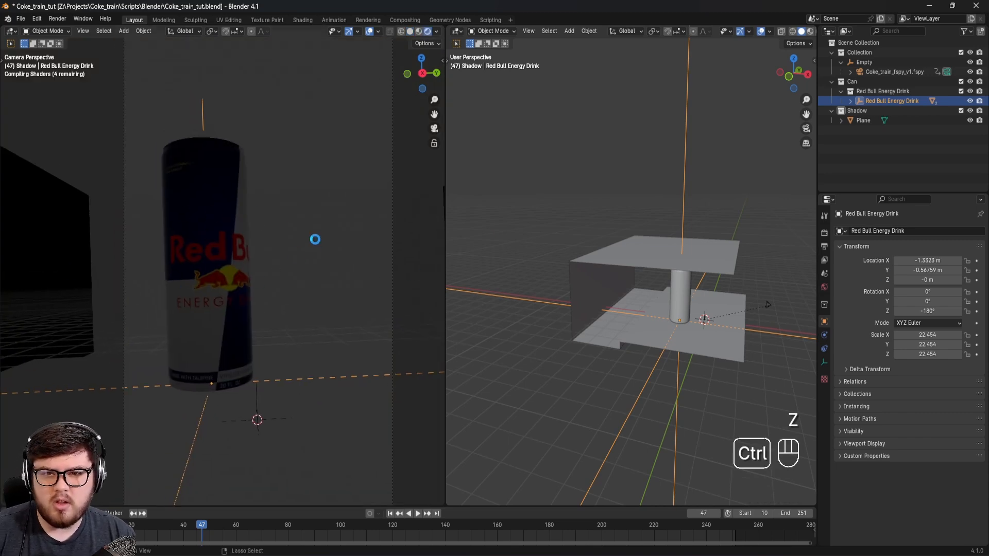
key("ctrl+s")
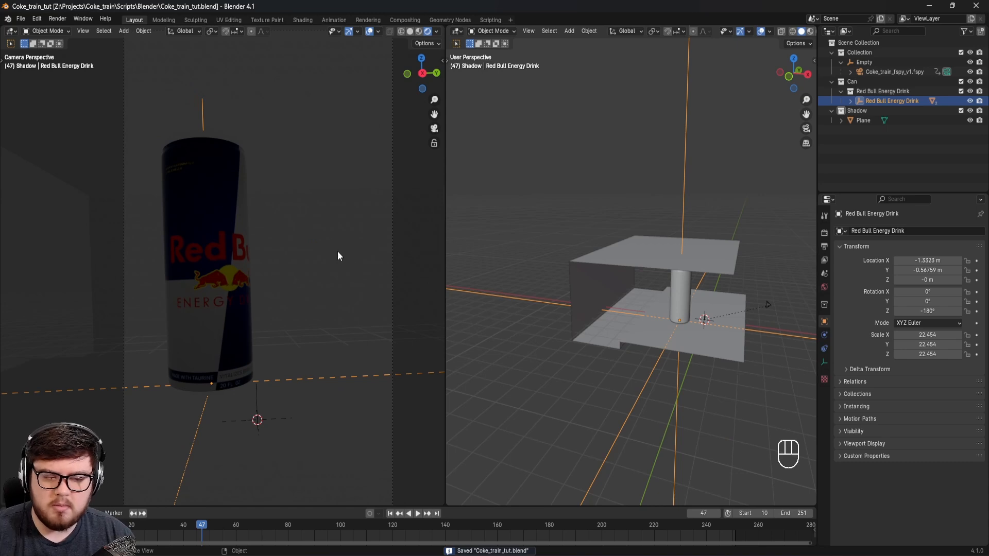
Step: Set the render engine to Cycles with GPU Compute as the device
left_click(824, 232)
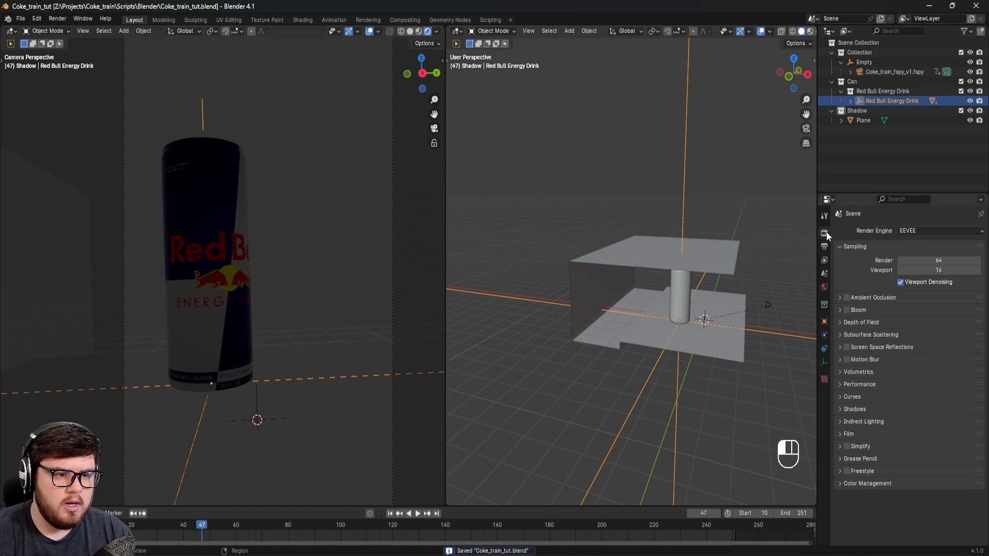
left_click(914, 231)
left_click(909, 262)
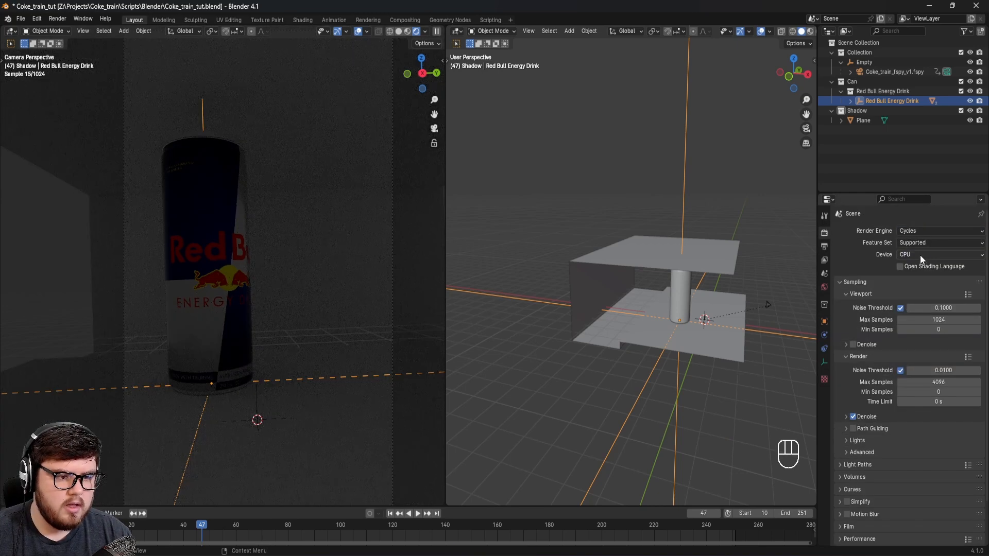
left_click(920, 254)
left_click(913, 276)
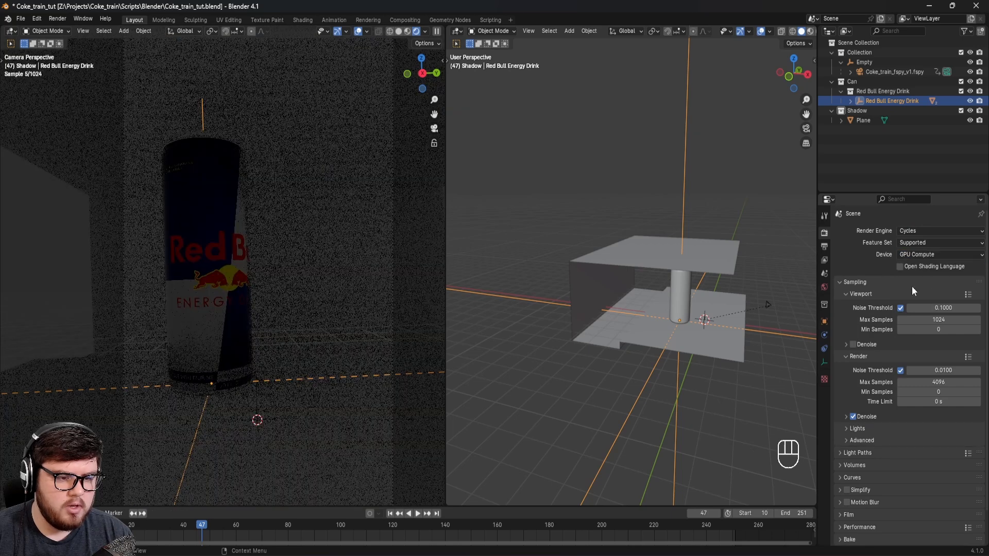
Step: Enable viewport denoising with the OptiX denoiser and expand the render denoise settings
left_click(853, 345)
left_click(865, 345)
left_click(908, 358)
left_click(914, 379)
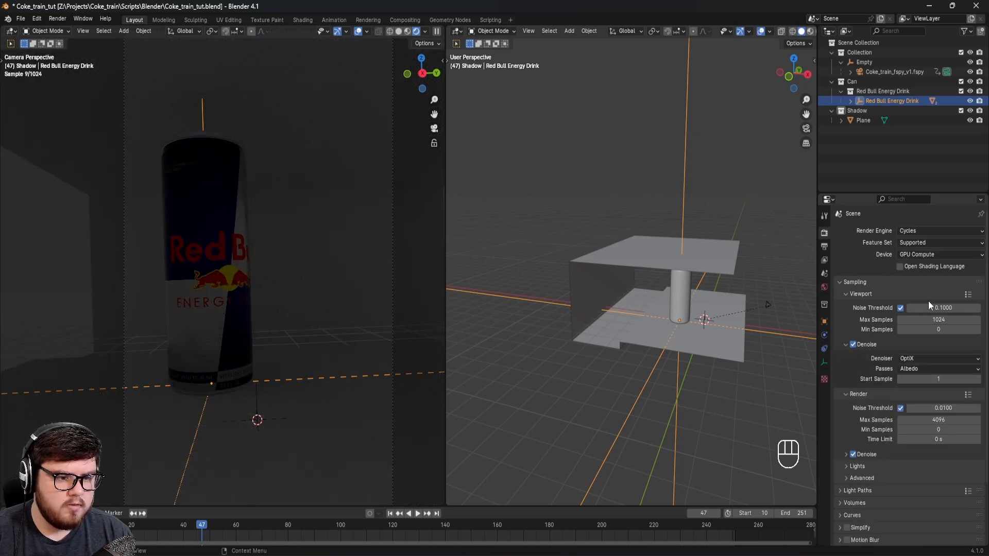
left_click(870, 454)
Step: Set the maximum samples to 512 for the render and 128 for the viewport, and save the file
scroll(886, 427, "down", 4)
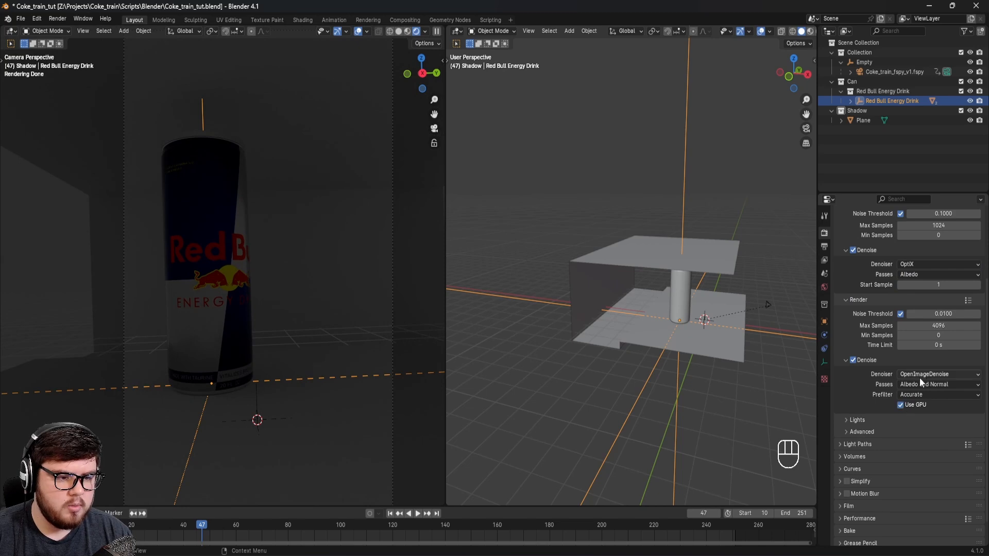
left_click(935, 326)
type("512")
key("Return")
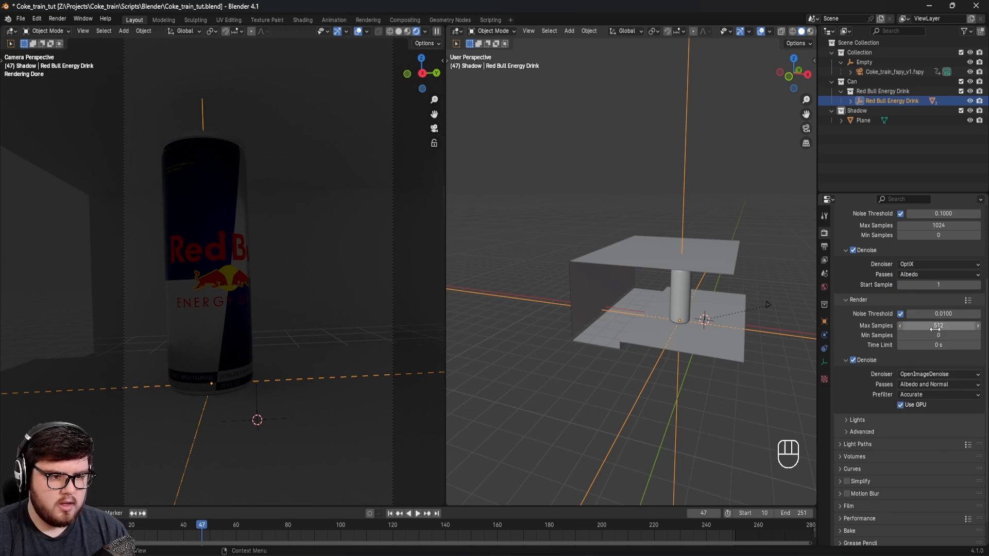
scroll(942, 247, "up", 3)
left_click(938, 282)
type("128")
key("Return")
key("ctrl+s")
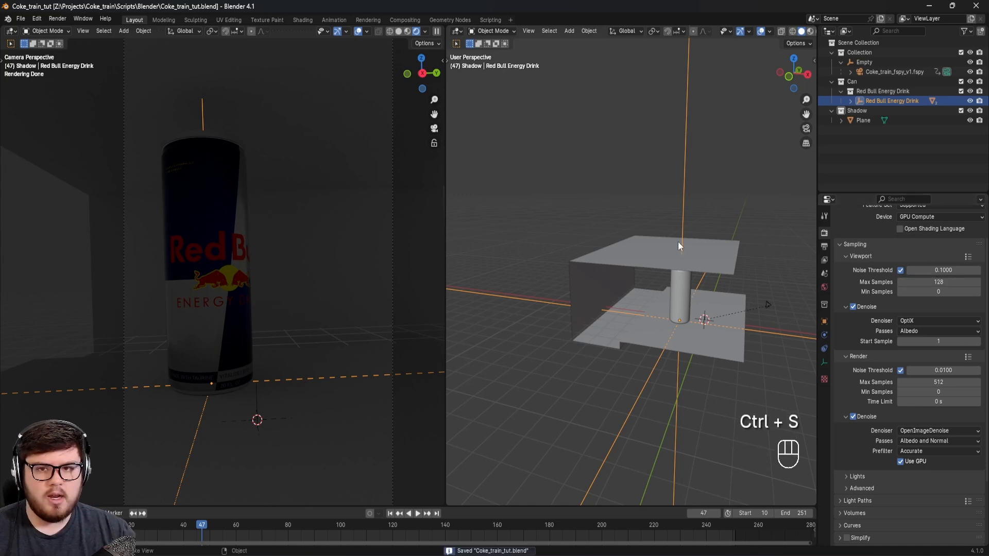
Step: Reduce the display size of the can's parent empty to 0.08 m
mouse_move(304, 298)
middle_mouse_down("shift")
mouse_move(323, 307)
mouse_move(315, 305)
middle_mouse_up("shift")
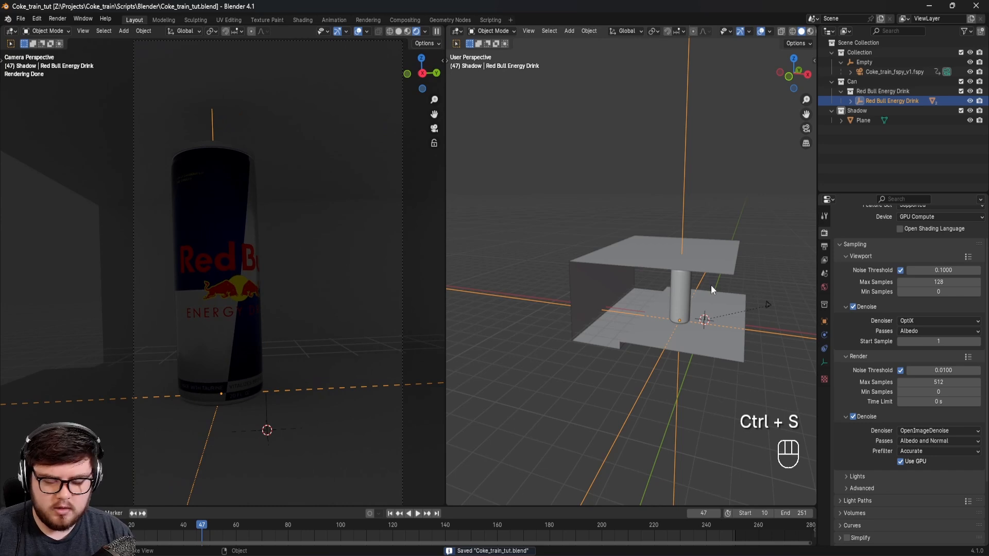
left_click(824, 362)
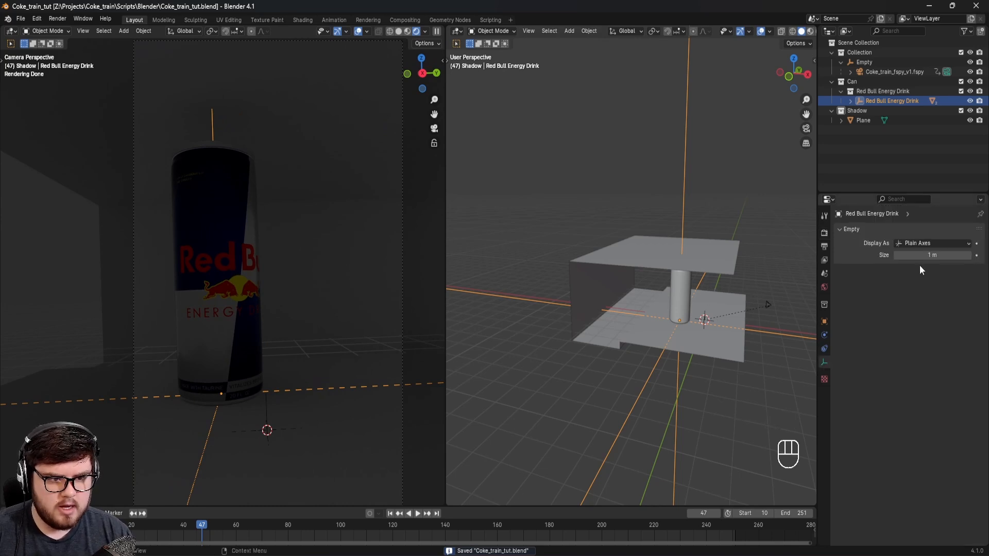
left_click_drag(931, 256, 894, 256)
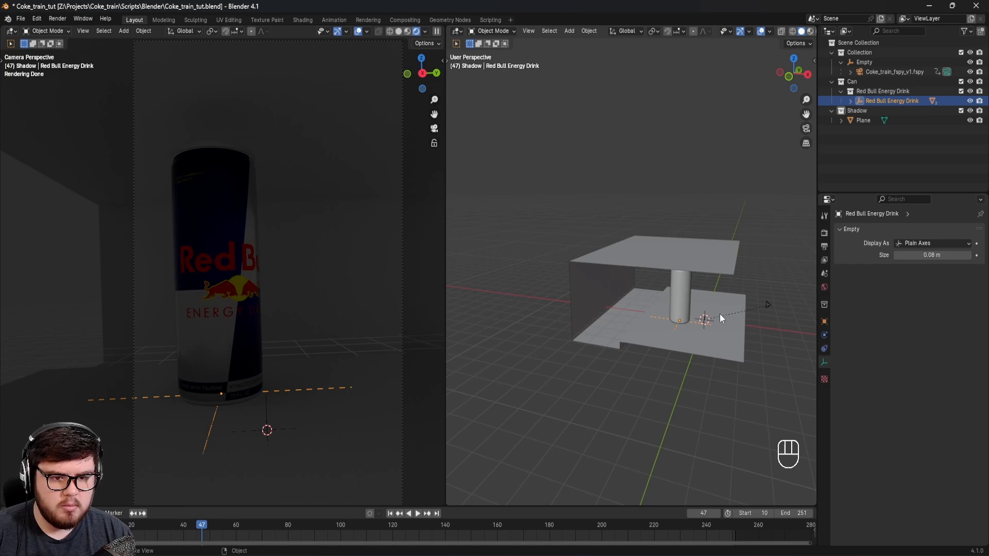
Step: Rotate the can 90° about the global X axis and 180° about the global Z axis
type("rx90")
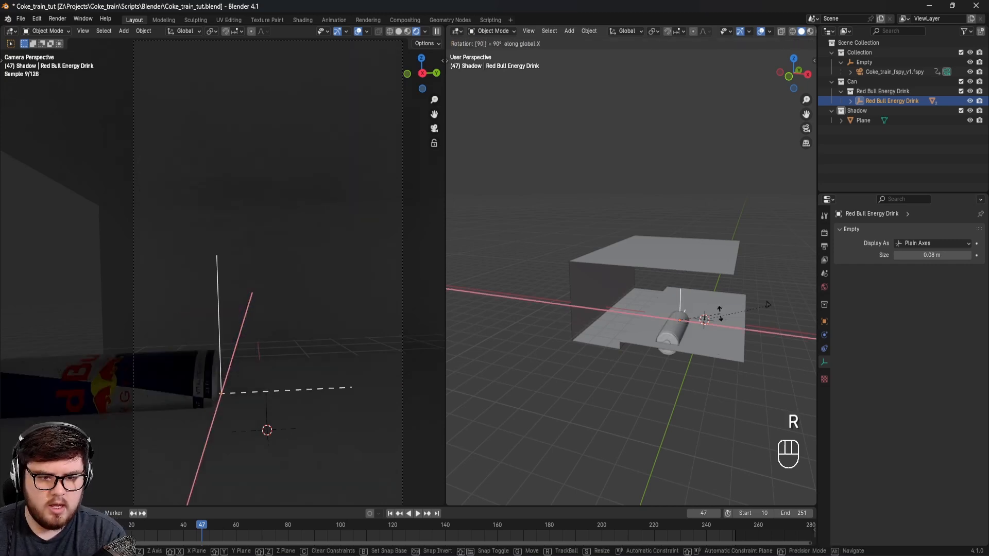
key("Return")
type("rz180")
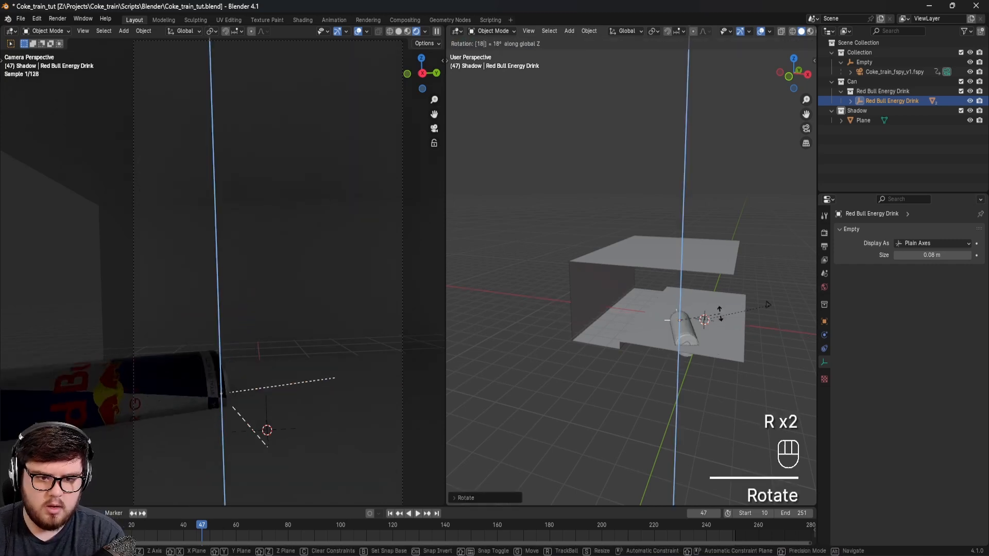
key("Return")
Step: Move the lying can back along the X axis towards the far wall and raise it along the Z axis
key("g")
key("x")
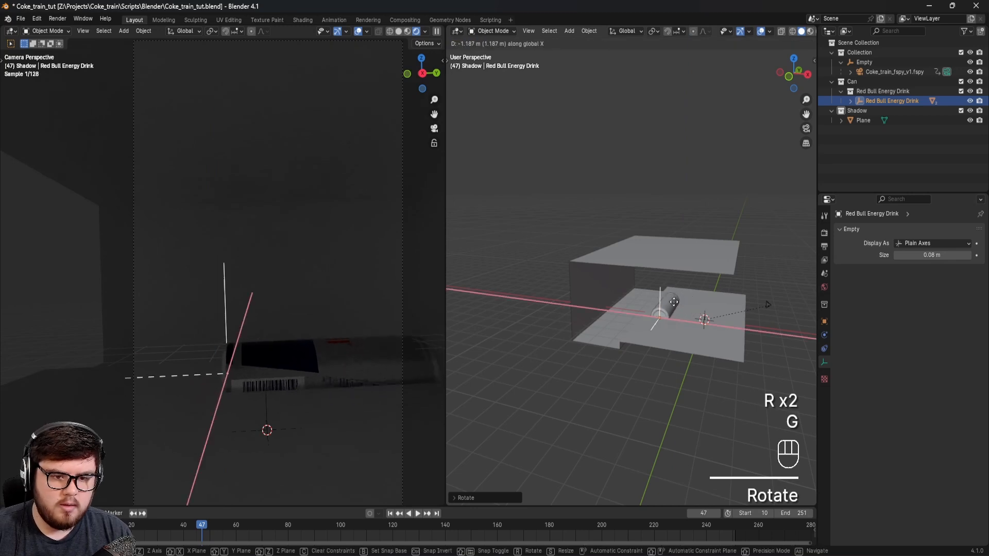
left_click(635, 298)
key("g")
key("z")
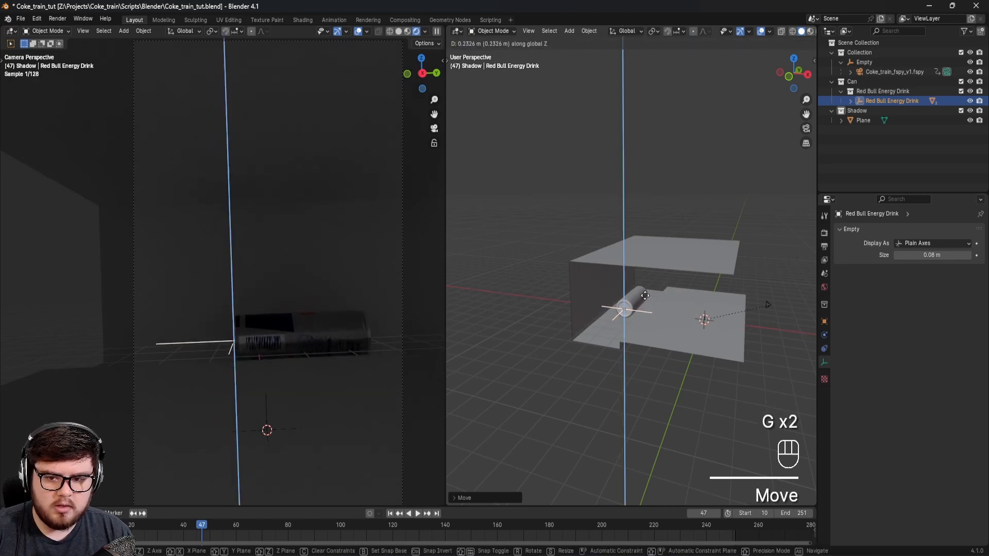
left_click(644, 293)
Step: Hide the station Plane in the viewport
middle_click_drag(335, 329, 281, 352, "shift")
left_click(277, 263)
key("h")
Step: Enable motion blur and a transparent film background in the render settings
left_click(824, 233)
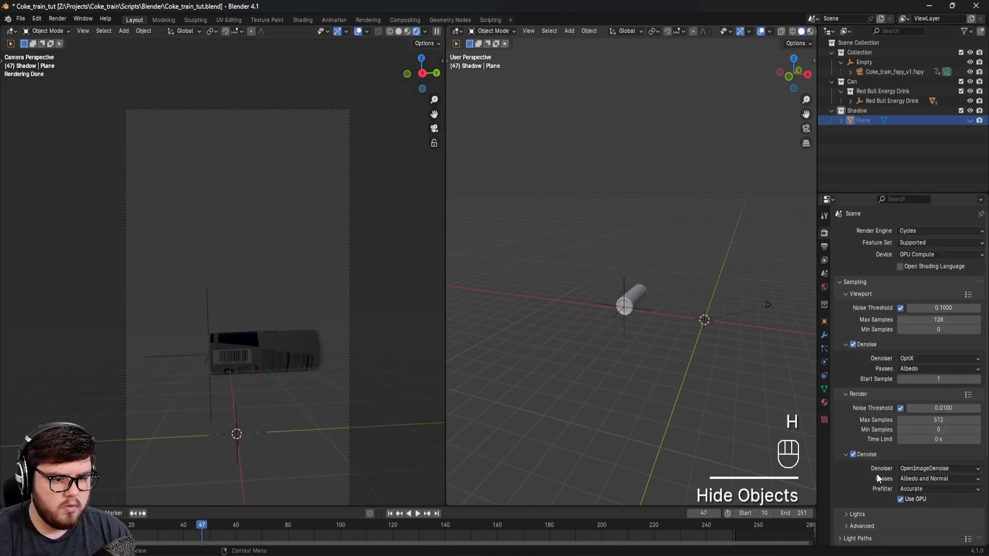
scroll(857, 408, "down", 5)
left_click(848, 466)
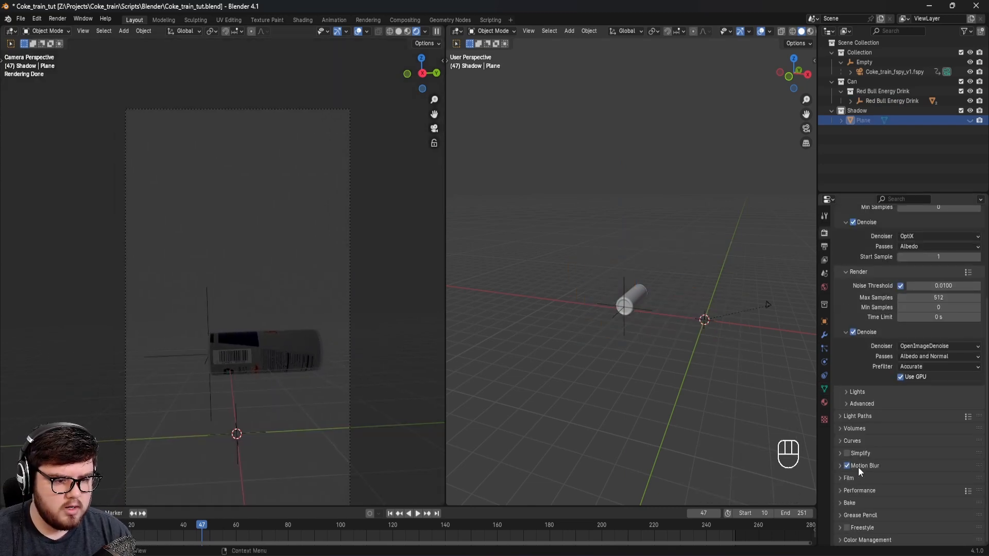
left_click(859, 478)
scroll(864, 473, "down", 4)
left_click(853, 450)
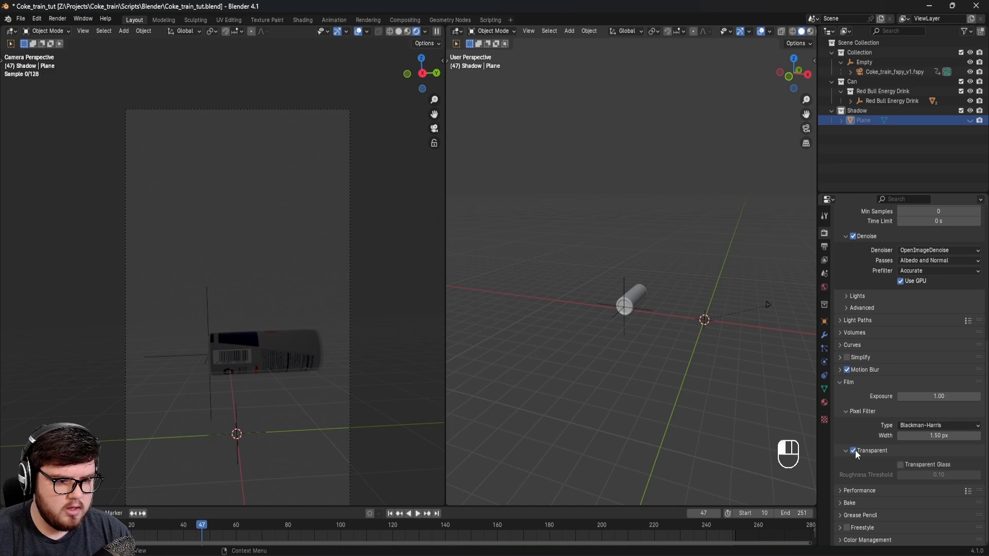
scroll(229, 327, "up", 4)
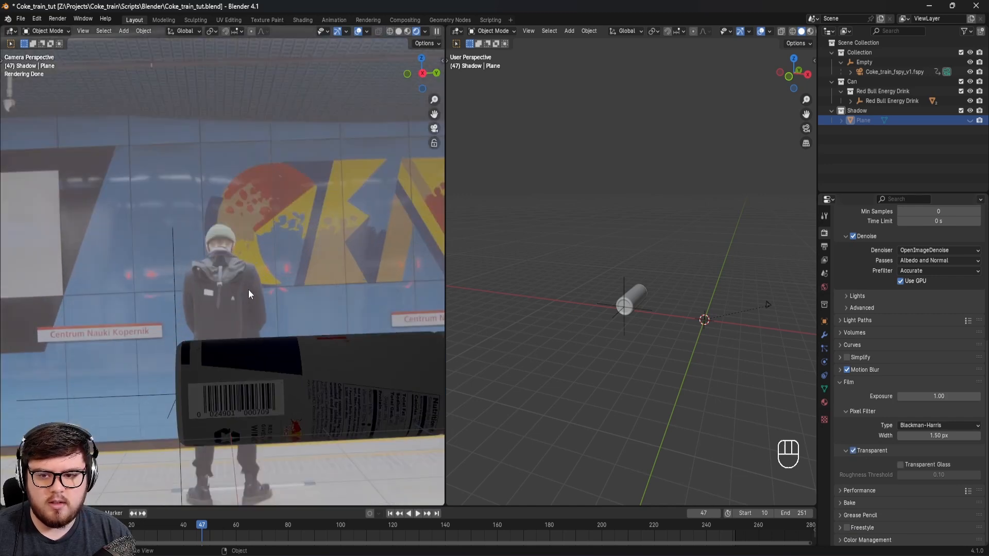
middle_click_drag(228, 296, 270, 277, "shift")
Step: Set the color space of the tracked camera's background image sequence to sRGB and save the file
left_click(891, 74)
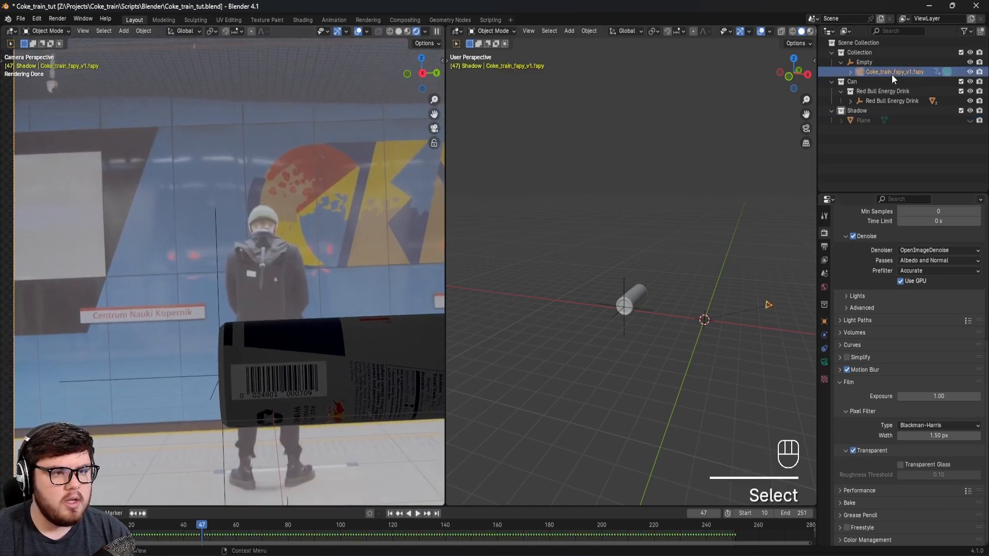
left_click(824, 362)
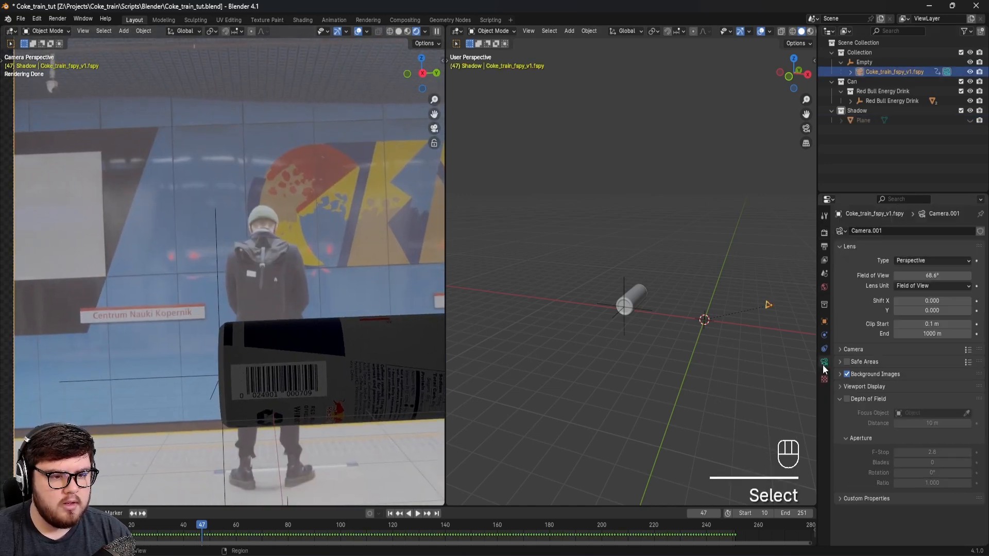
left_click(870, 372)
scroll(886, 371, "down", 5)
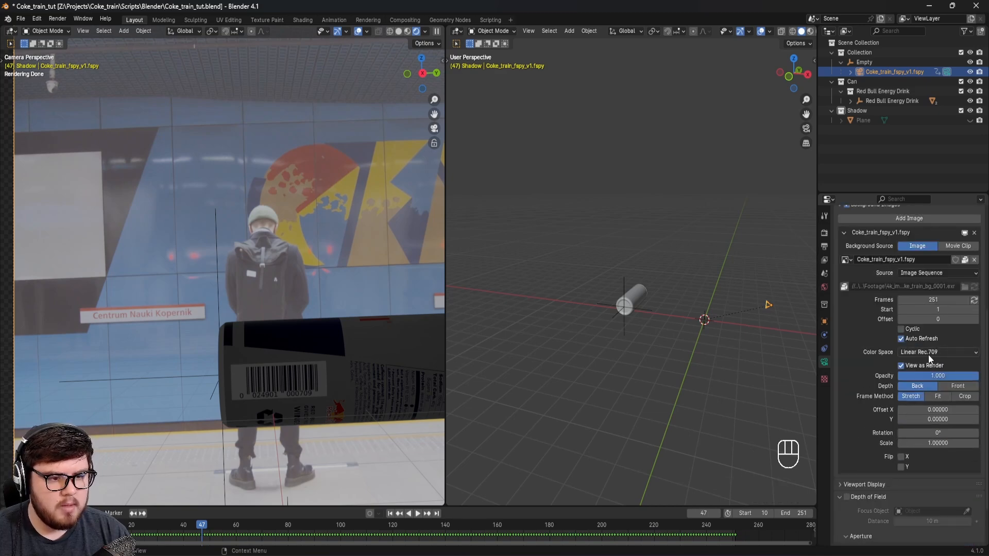
left_click(928, 354)
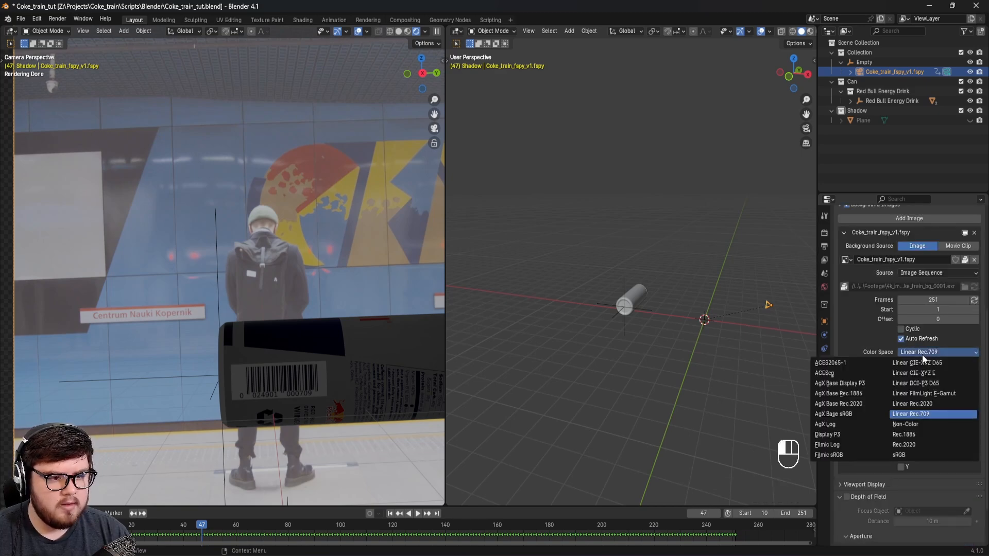
left_click(906, 454)
scroll(298, 307, "down", 3)
middle_click_drag(297, 308, 306, 317, "shift")
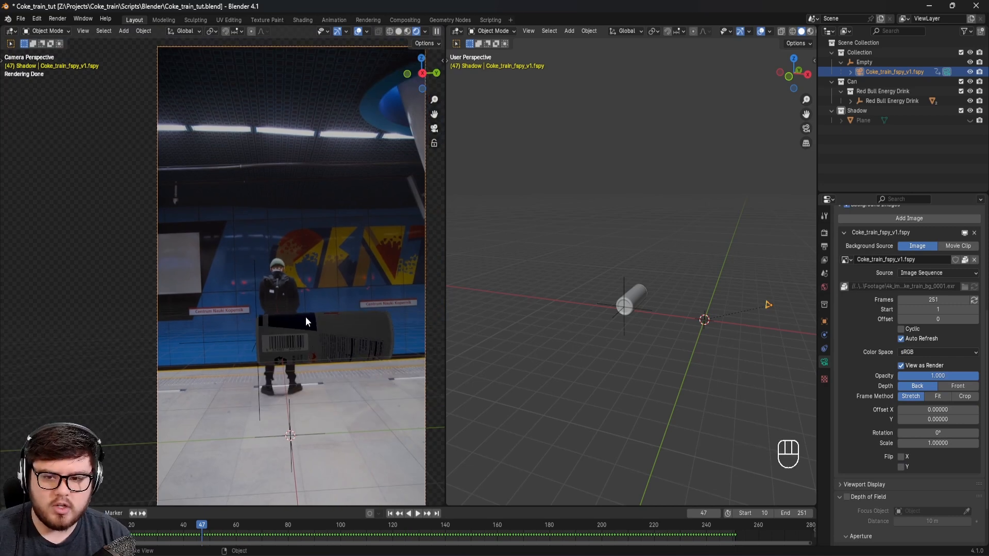
scroll(287, 325, "up", 2)
middle_click_drag(348, 332, 299, 336, "shift")
key("ctrl+s")
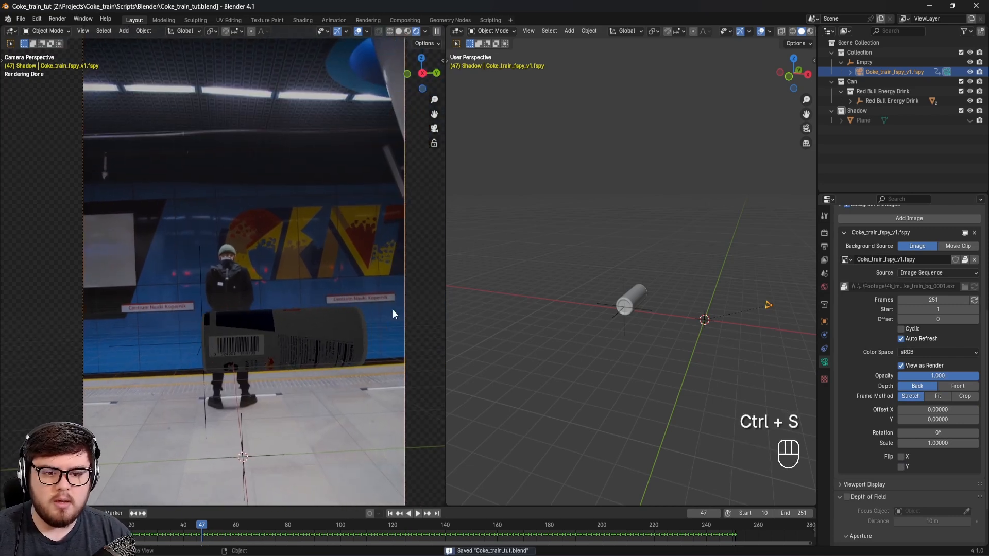
Step: Scale up the Red Bull can and unhide the station Plane
left_click(644, 309)
key("s")
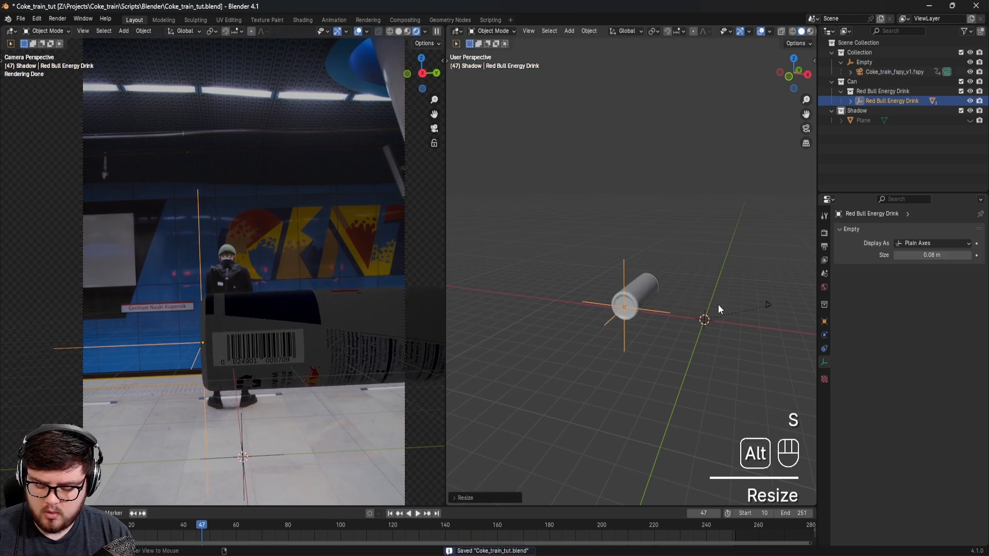
key("alt+h")
Step: Raise the Red Bull can along the Z axis and shift it in the negative Y direction
left_click(659, 313)
left_click(661, 311)
middle_click_drag(652, 305, 690, 315, "shift")
key("g")
key("z")
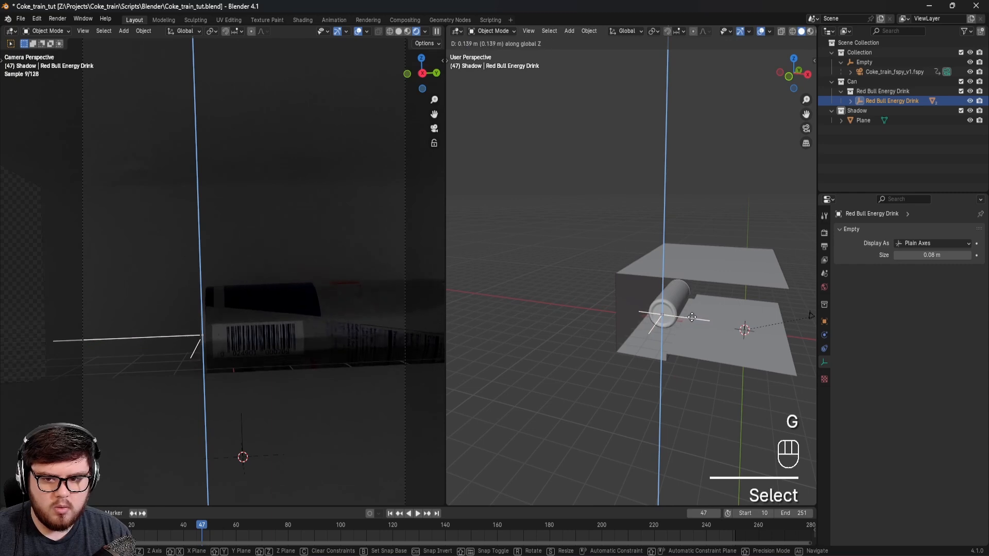
left_click(694, 316)
key("g")
key("x")
key("y")
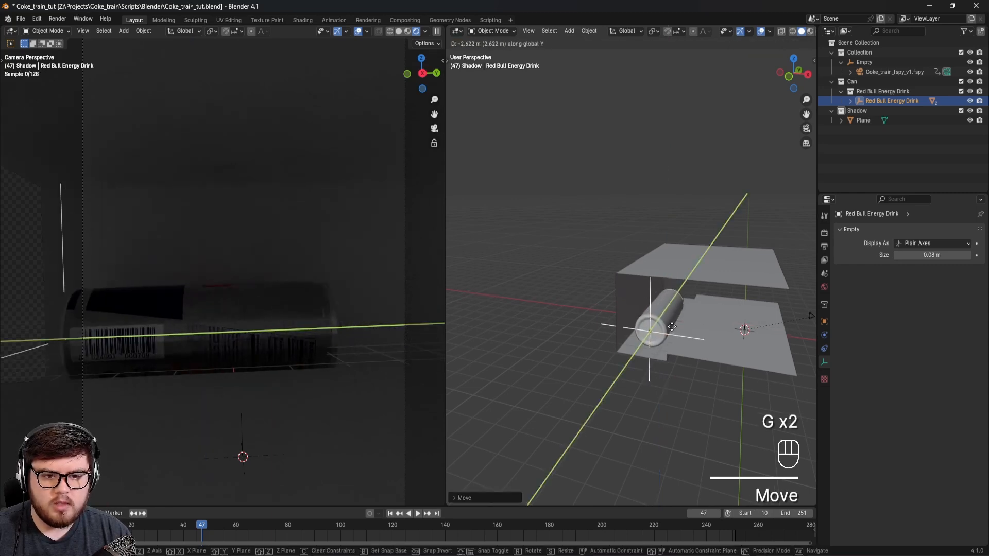
left_click(676, 287)
Step: Rotate the can around its local Z axis so the Red Bull logo faces the camera
key("r")
key("z")
key("z")
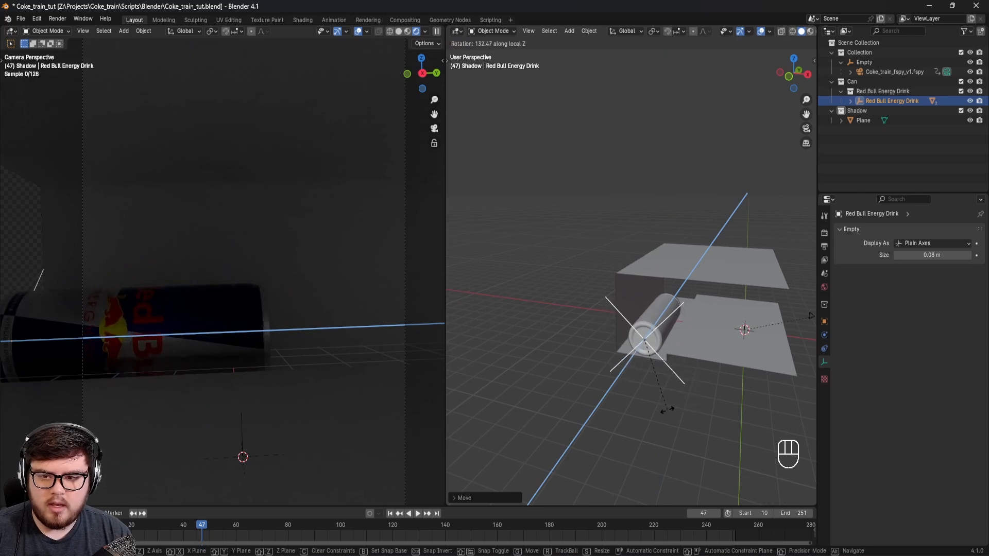
left_click(675, 410)
Step: Hide the station Plane and scale the Red Bull can up further against the footage
left_click(324, 261)
key("h")
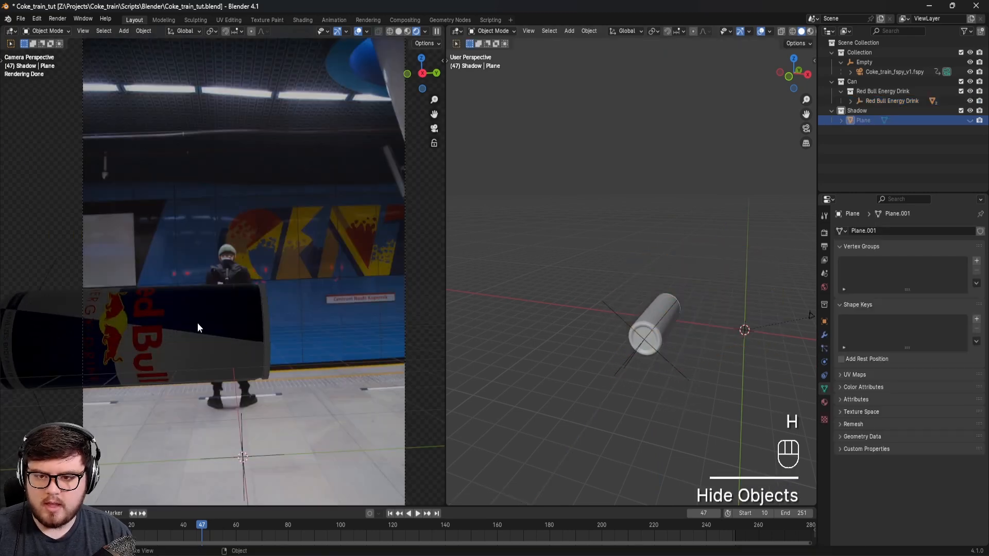
left_click(626, 319)
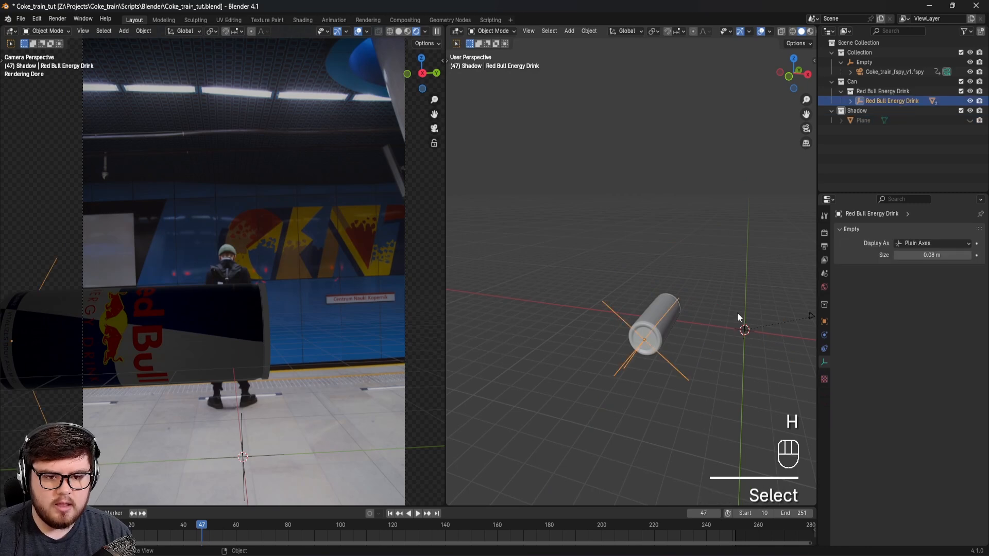
key("s")
left_click(765, 315)
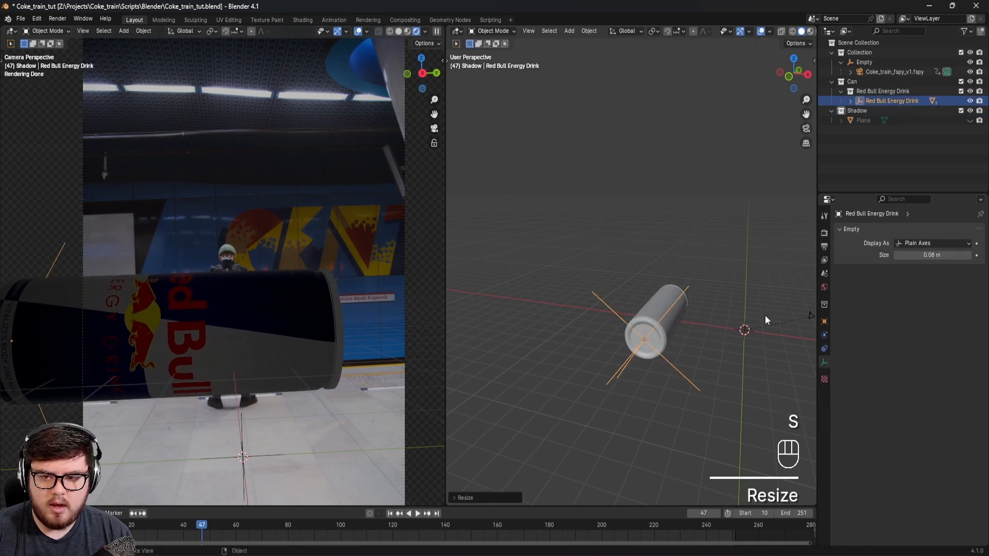
key("g")
right_click(715, 341)
Step: Unhide the station Plane, raise the can slightly along the Z axis to clear the floor, and save the file
key("alt+h")
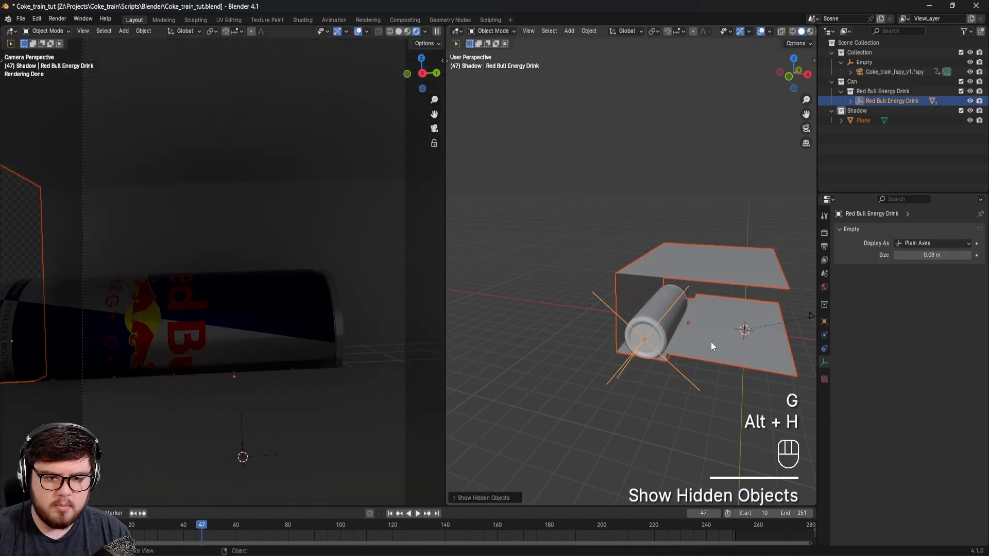
key("g")
right_click(694, 298)
left_click(687, 289)
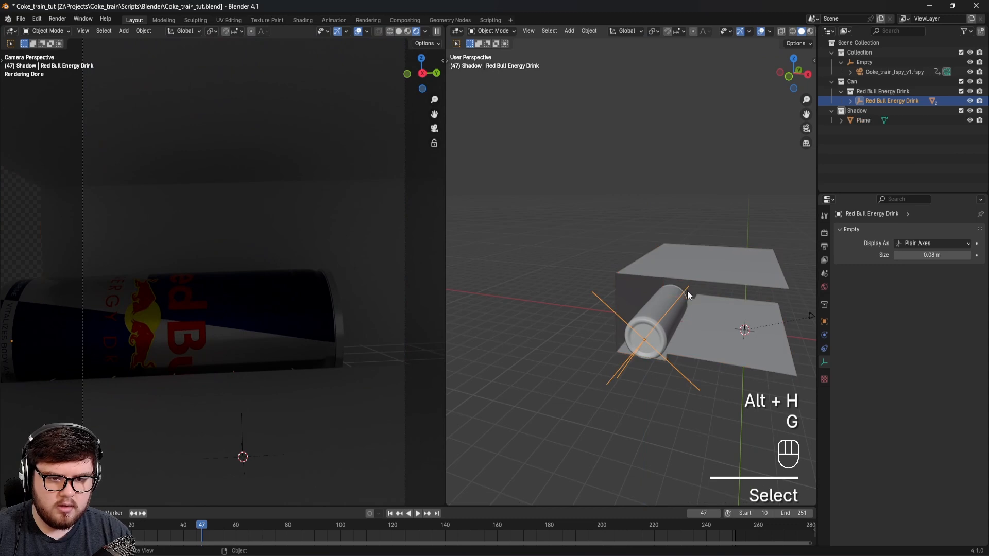
key("g")
key("z")
left_click(695, 288)
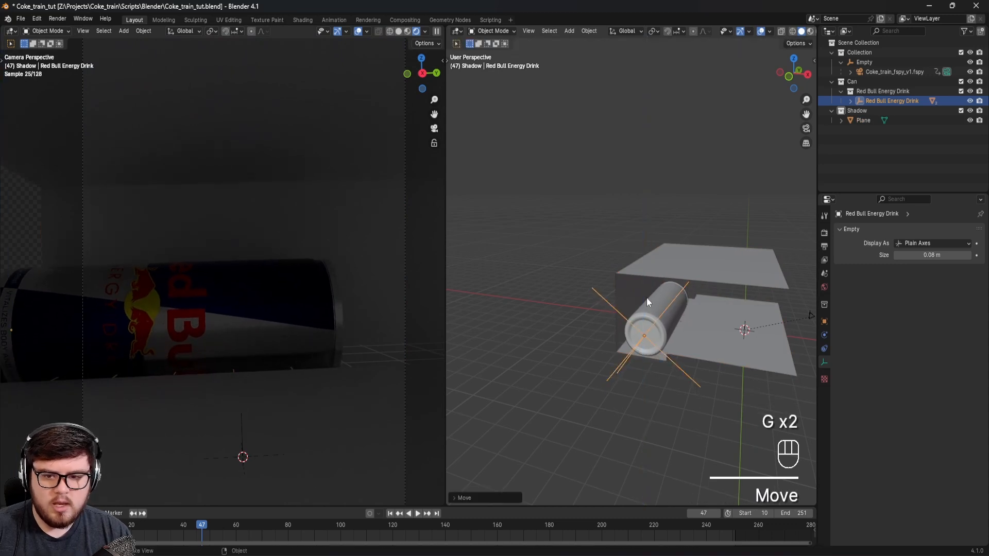
middle_click_drag(399, 312, 279, 249, "shift")
key("ctrl+s")
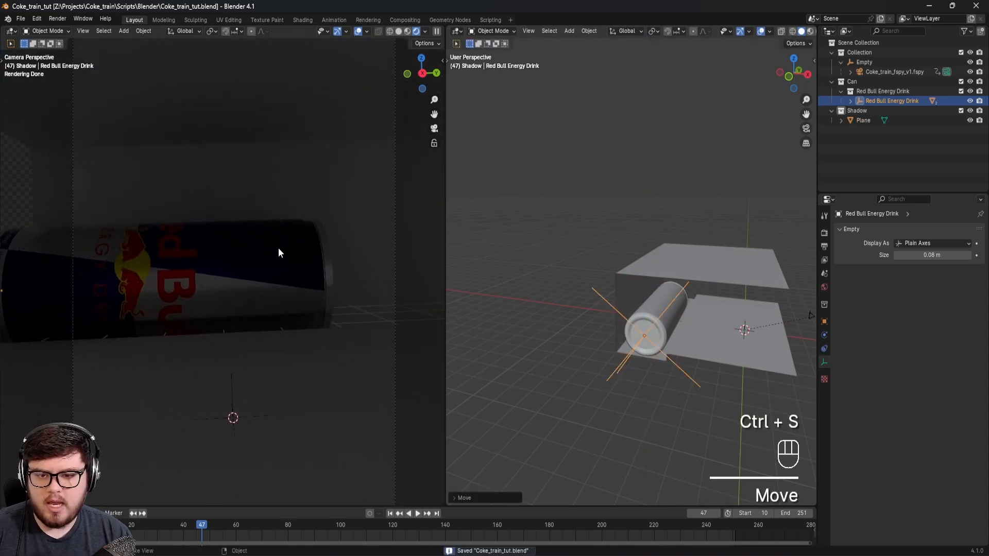
Step: Move the can in the negative Y direction until it is clear of the station geometry, and save the file
mouse_move(663, 324)
middle_mouse_down("shift")
mouse_move(678, 306)
mouse_move(612, 316)
mouse_move(653, 318)
middle_mouse_up("shift")
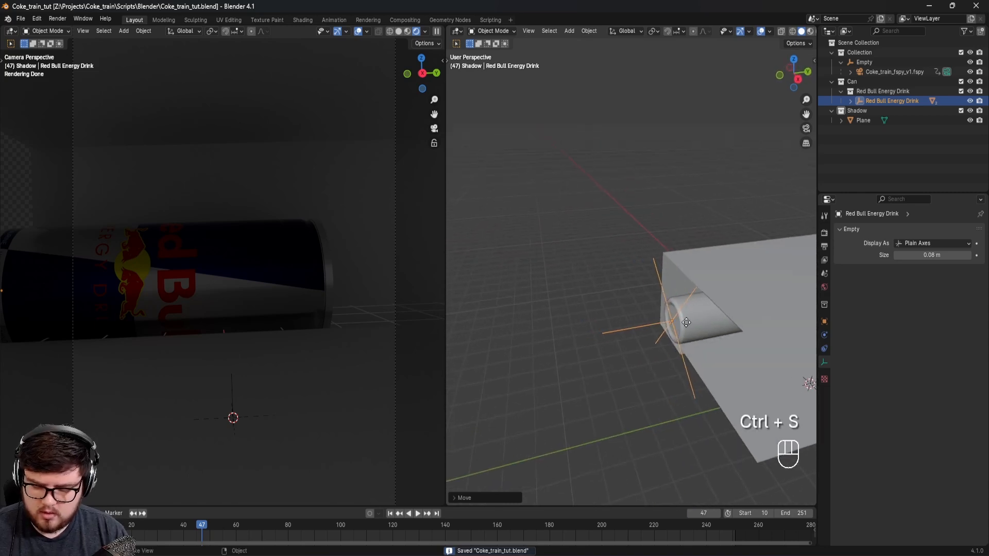
key("g")
key("x")
key("z")
key("y")
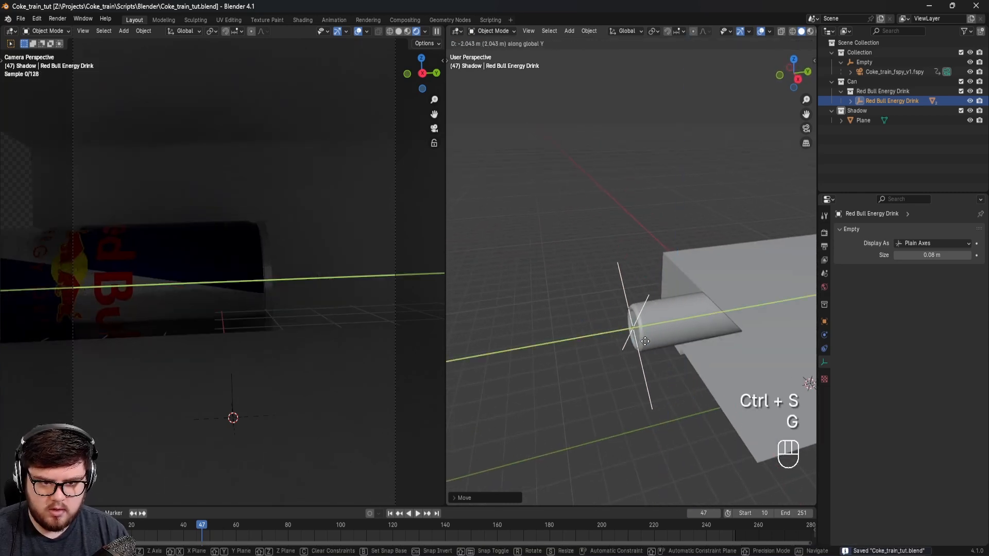
left_click(493, 363)
middle_click_drag(523, 353, 559, 349, "shift")
key("ctrl+s")
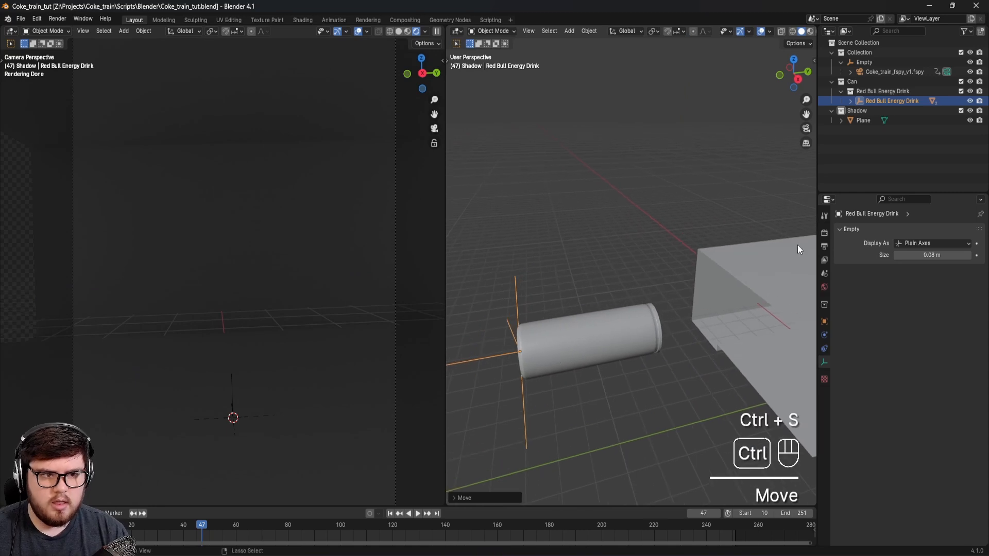
Step: Duplicate the Red Bull Energy Drink collection and move the copied can along the Y axis, end to end with the first
left_click(867, 94)
right_click(868, 92)
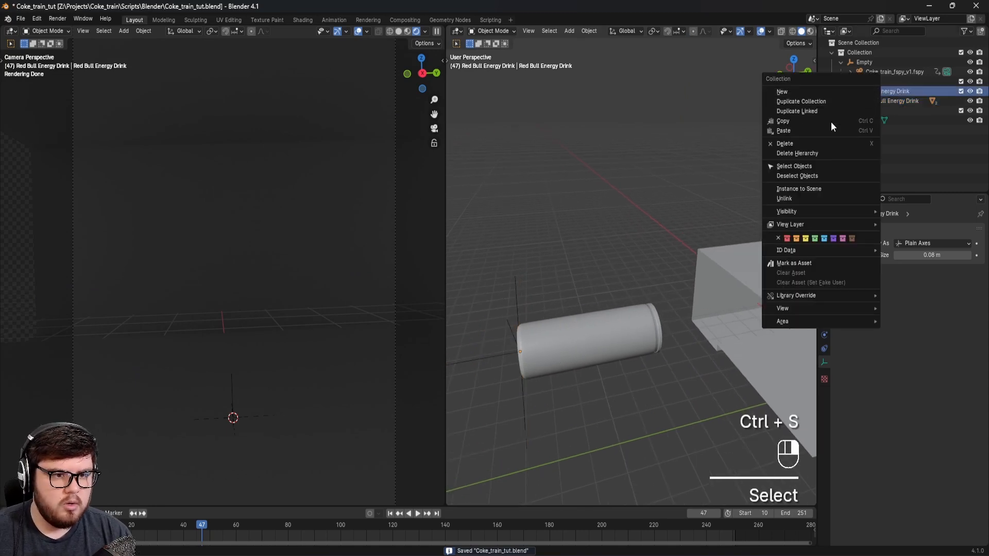
left_click(815, 102)
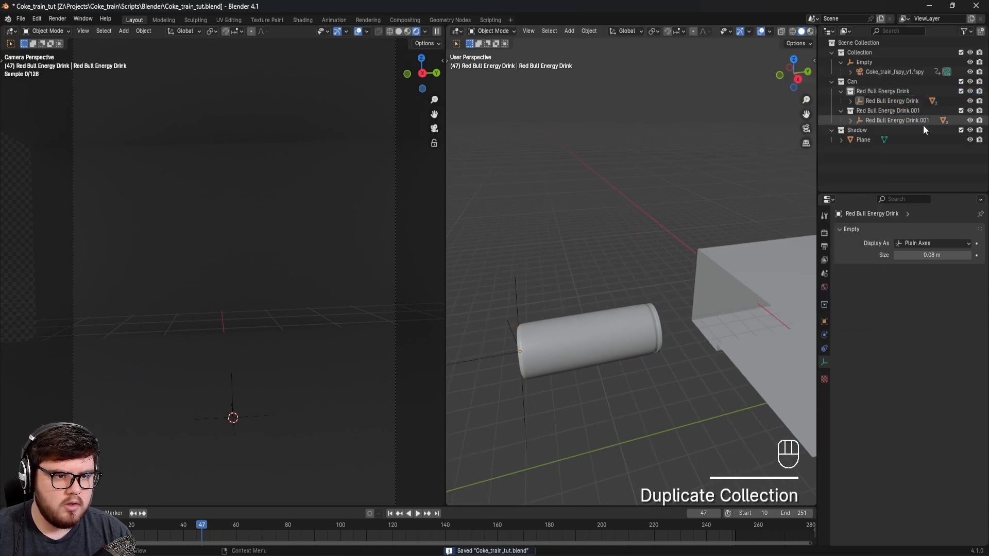
left_click(893, 120)
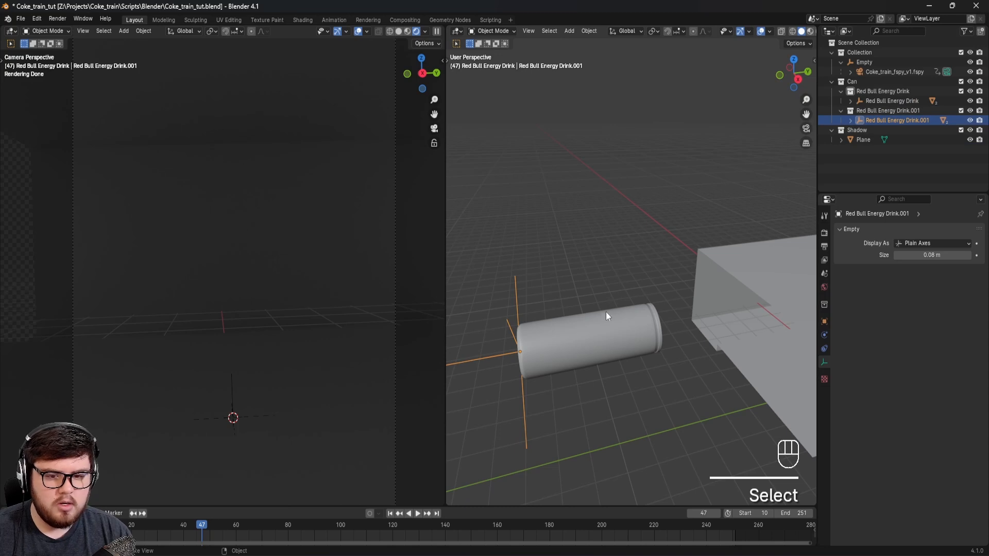
key("g")
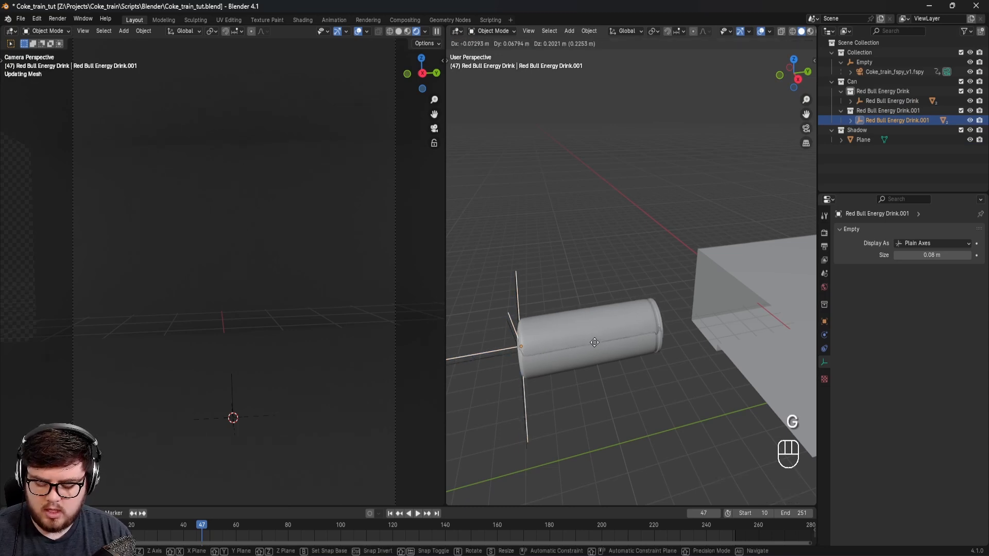
key("y")
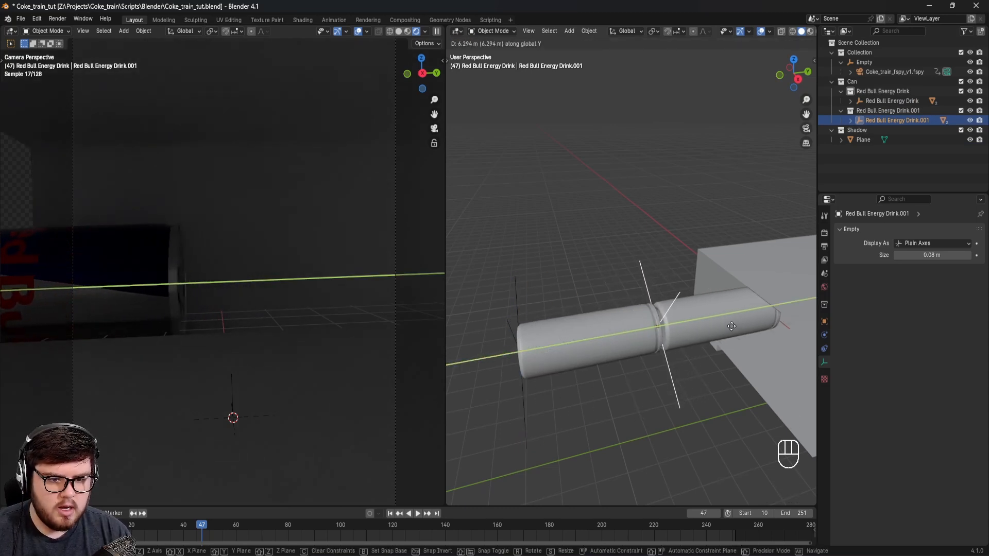
left_click(711, 311)
Step: Rotate the second can around its local Z axis to vary the visible label
key("r")
key("z")
key("z")
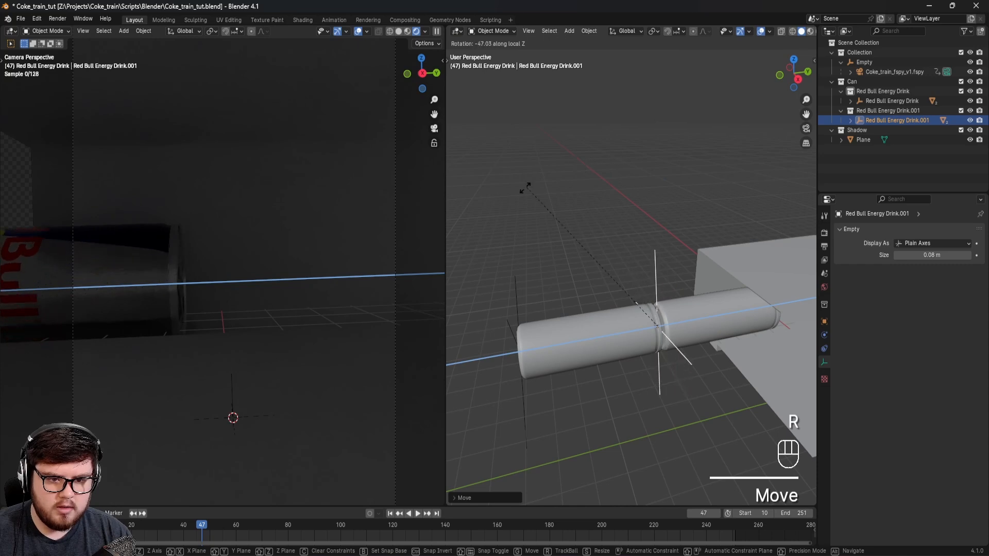
left_click(500, 240)
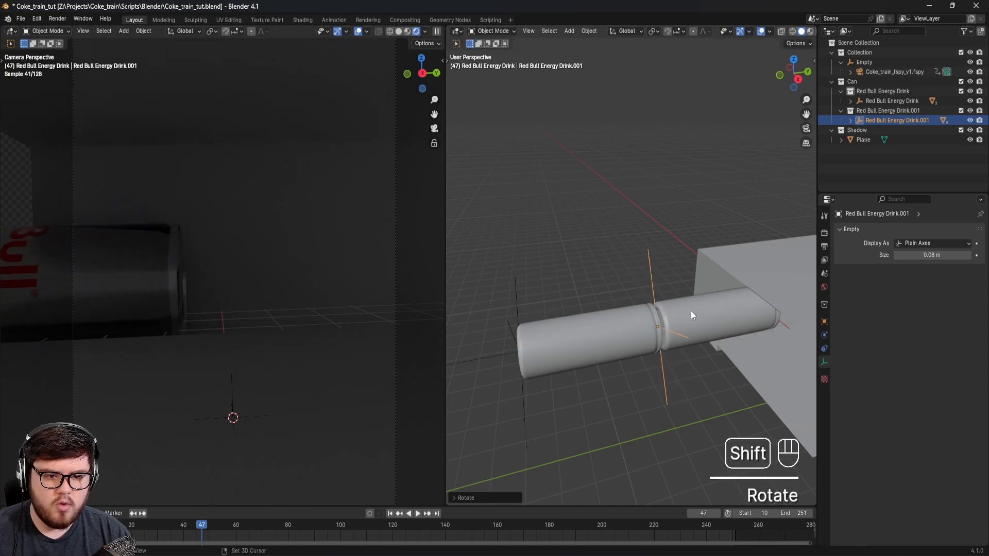
middle_click_drag(687, 315, 565, 323, "shift")
Step: Duplicate the Red Bull Energy Drink.001 collection and move the new can along the Y axis to the end of the second can
left_click(857, 113)
right_click(857, 112)
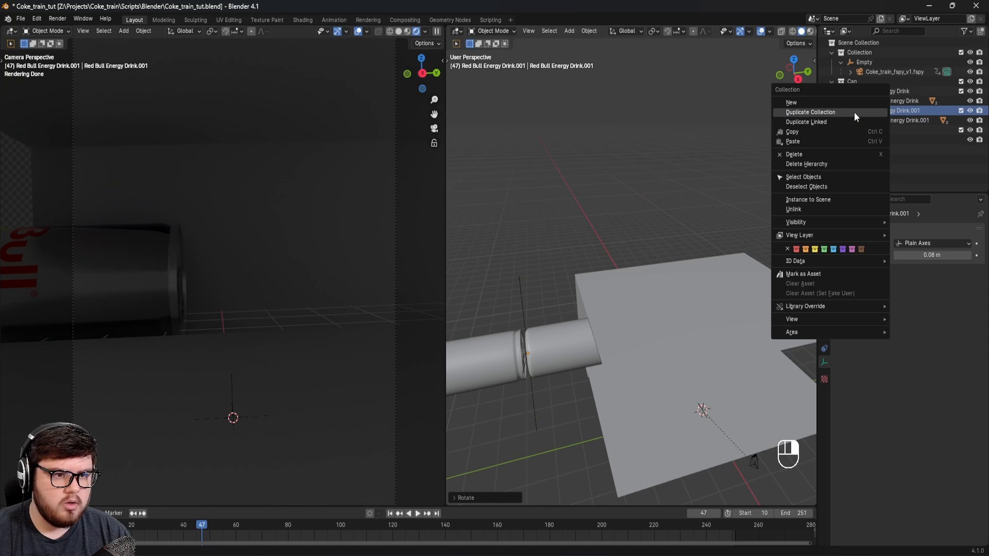
left_click(854, 112)
left_click(896, 139)
key("g")
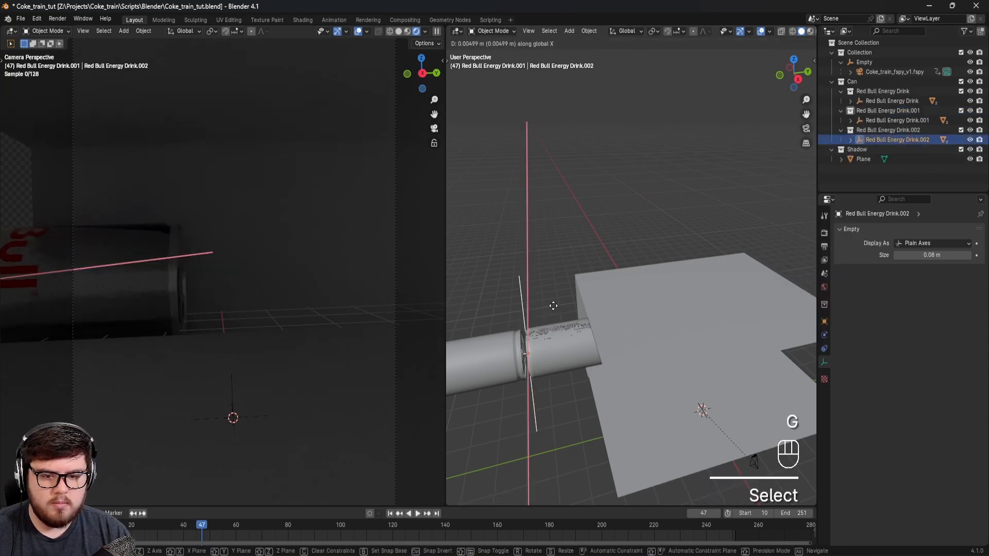
left_click(613, 358, "shift")
middle_click_drag(613, 358, 611, 276)
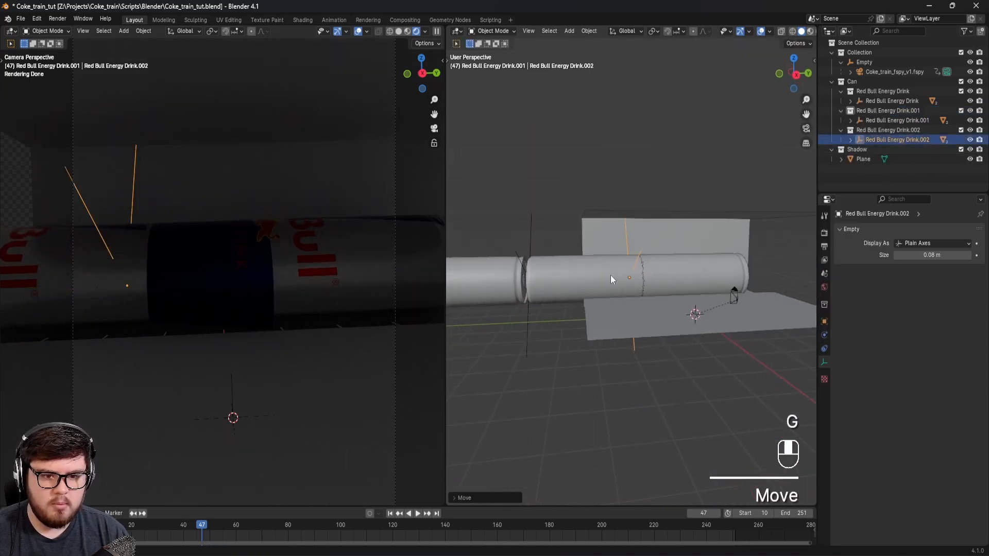
key("g")
middle_click(618, 279)
left_click(641, 280)
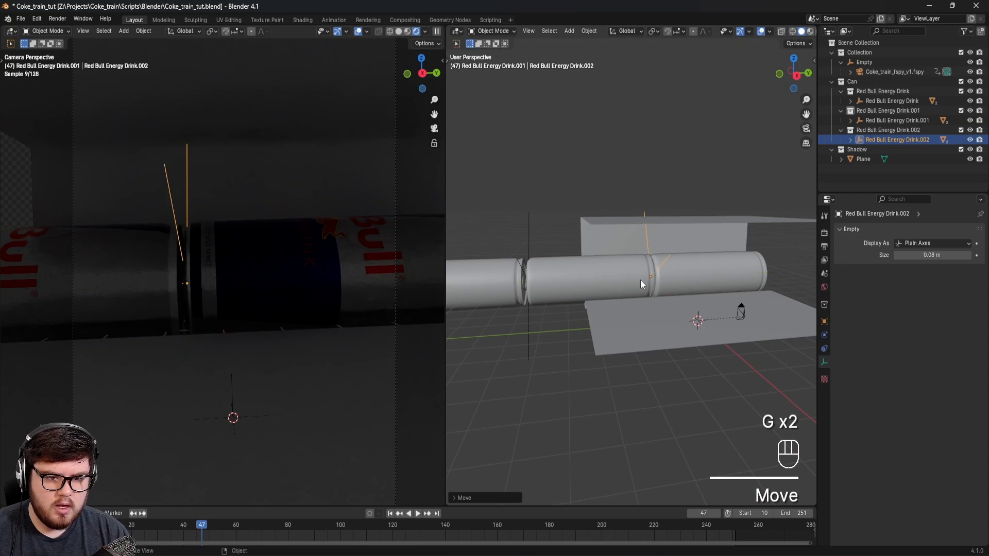
Step: Rotate the third can around its local Z axis to show a different side of the label, and save the file
key("r")
key("z")
key("z")
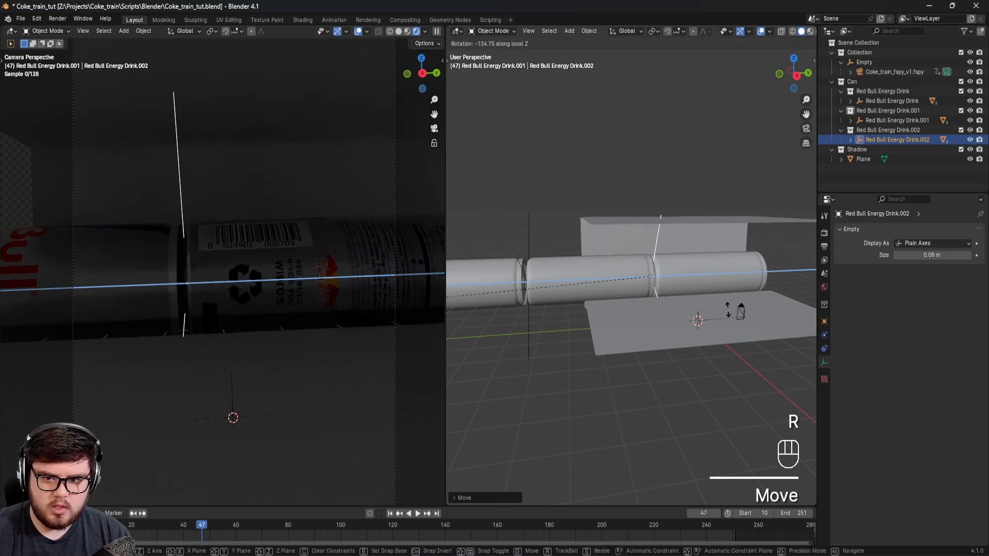
left_click(679, 107)
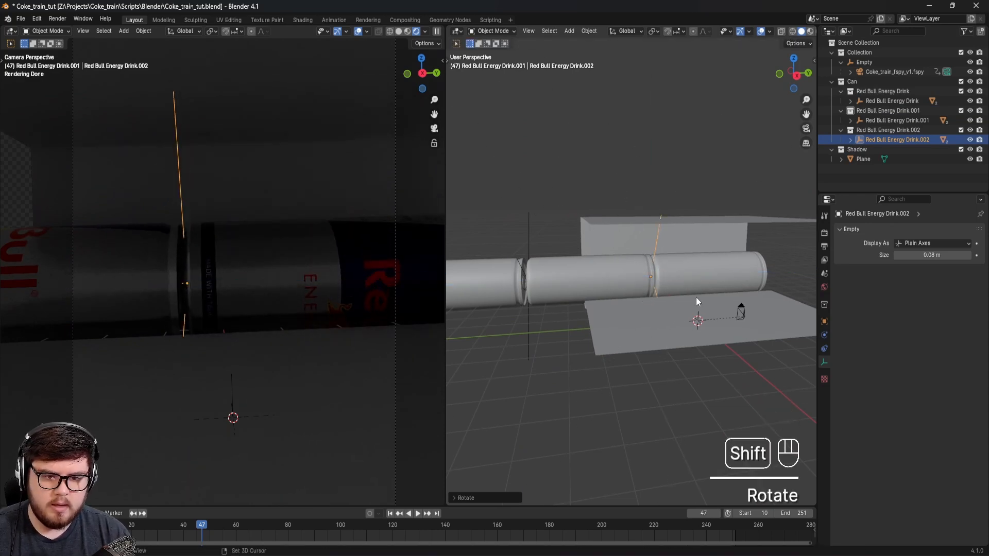
middle_click_drag(734, 266, 517, 385)
key("ctrl+s")
Step: Duplicate the Red Bull Energy Drink.002 collection and move the new can about 6.26 m along the Y axis
right_click(869, 131)
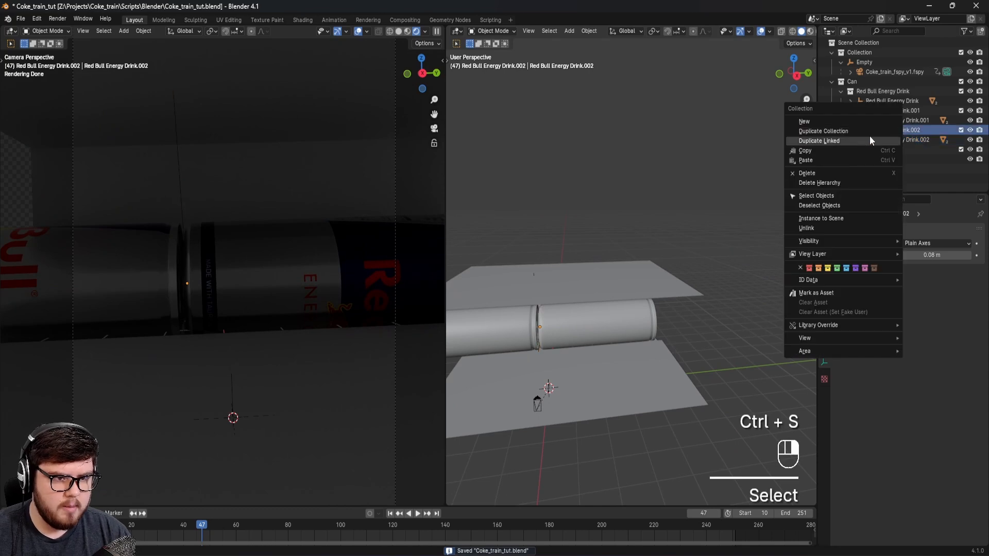
left_click(822, 132)
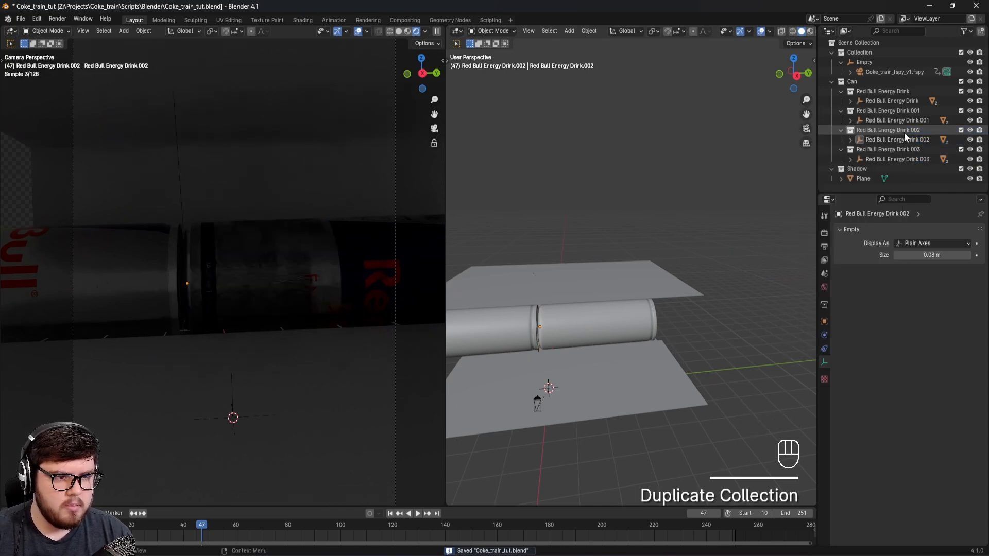
key("g")
key("y")
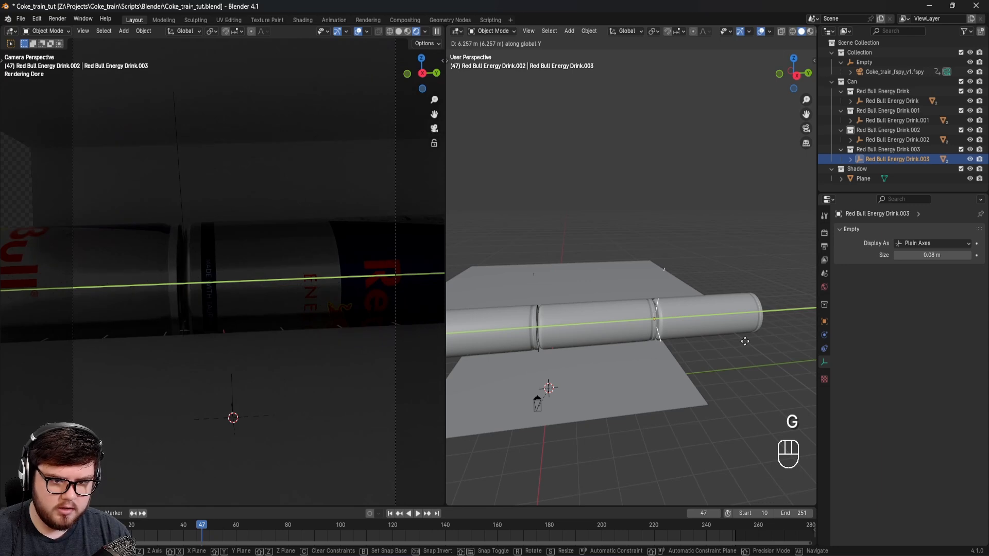
left_click(745, 342)
Step: Rotate the fourth can around its local Z axis to vary its label, and save the file
key("r")
key("z")
key("z")
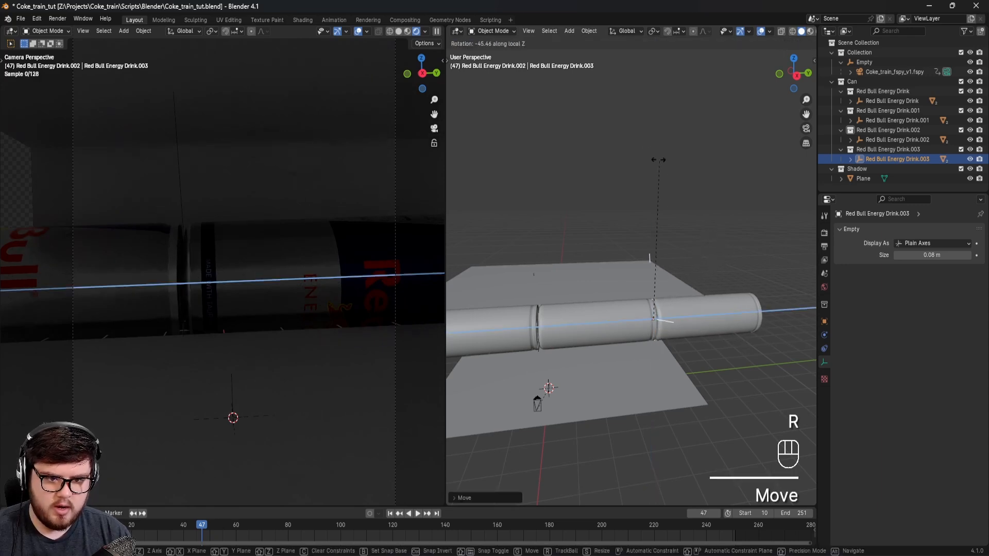
left_click(514, 133)
middle_click_drag(516, 276, 672, 304, "shift")
key("ctrl+s")
Step: Parent the Red Bull Energy Drink.001, .002 and .003 empties to the first can's empty, Red Bull Energy Drink, as the active object
scroll(627, 280, "down", 2)
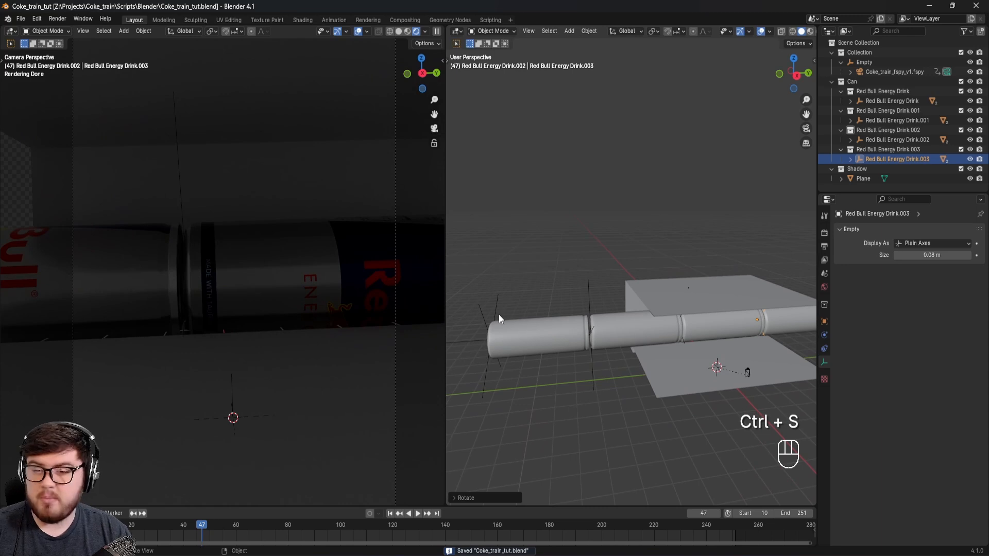
left_click(592, 291)
middle_click_drag(598, 307, 583, 287)
left_click(684, 297, "shift")
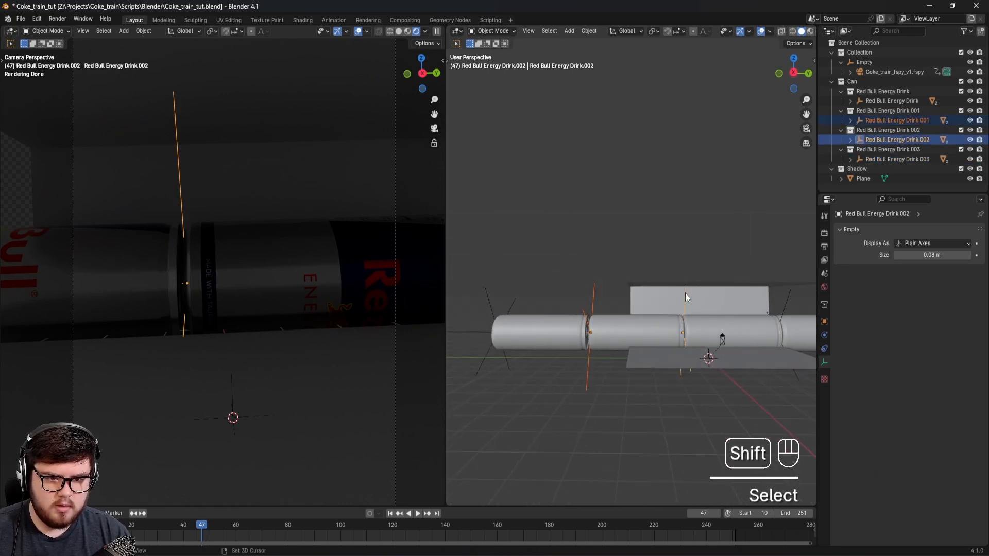
left_click(787, 304, "shift")
left_click(500, 308, "shift")
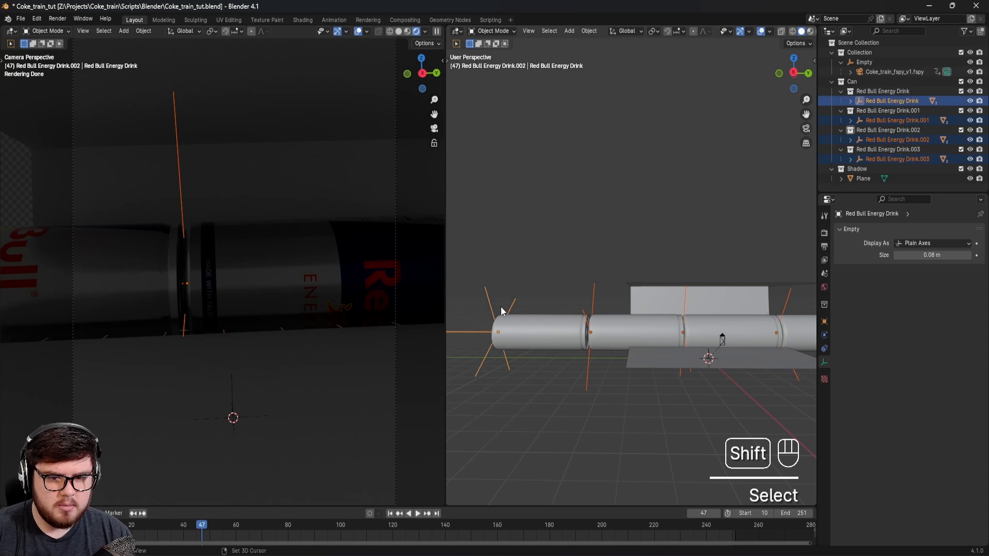
middle_click_drag(562, 307, 584, 329, "shift")
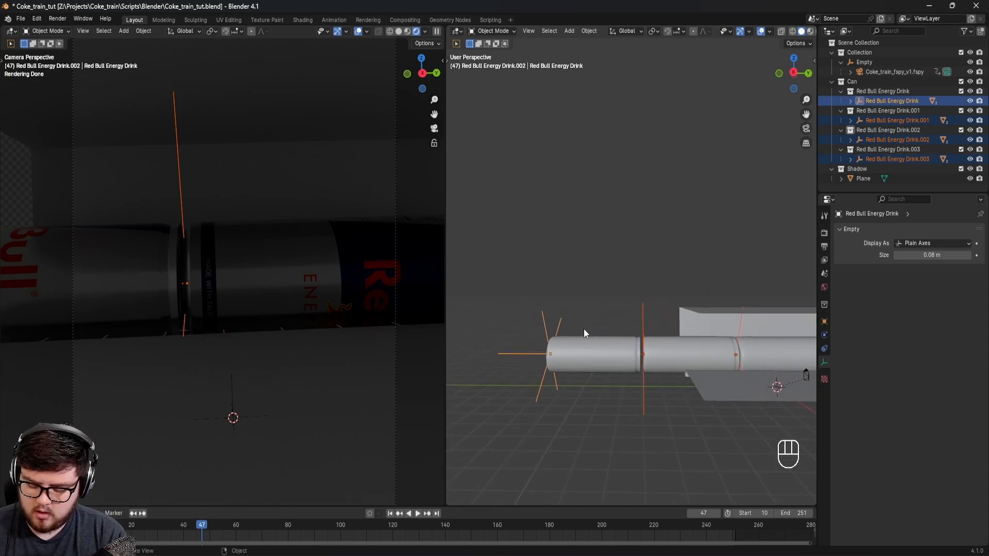
key("ctrl+p")
left_click(546, 334)
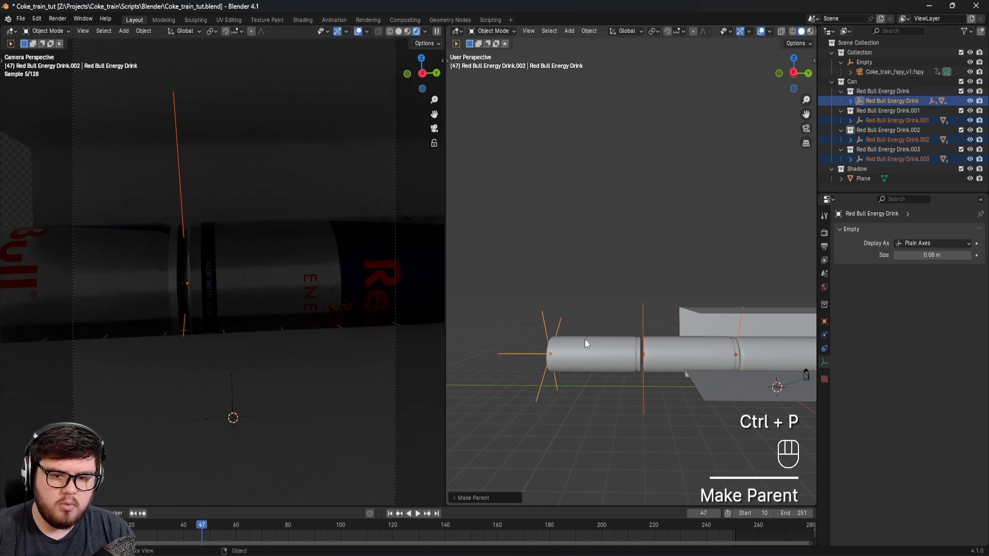
Step: Save the file and move the first can's empty along the Y axis until the whole parented row leaves the camera view
left_click(554, 332)
key("g")
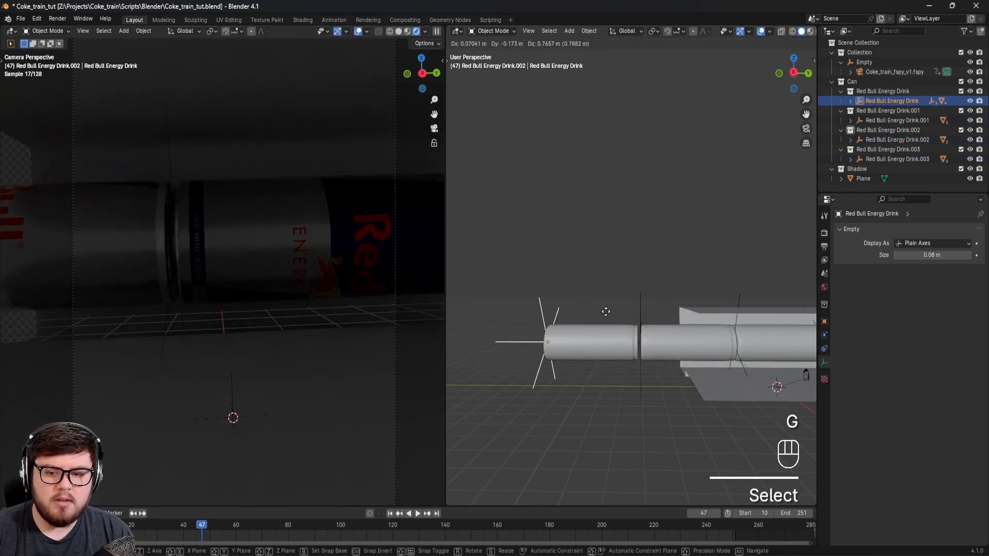
right_click(606, 311)
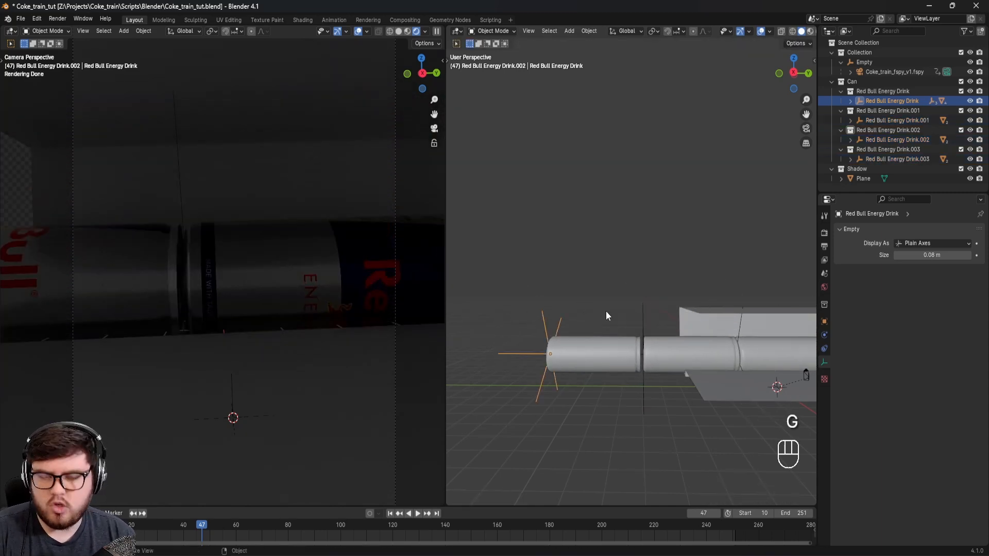
middle_click_drag(667, 300, 651, 312, "shift")
key("ctrl+s")
key("g")
key("y")
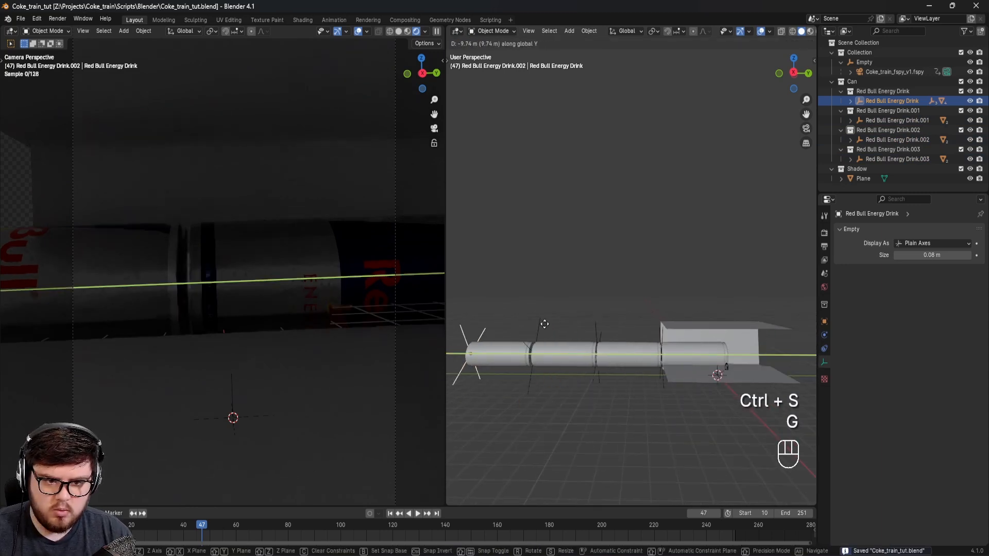
left_click(483, 326)
middle_click_drag(525, 348, 563, 313, "shift")
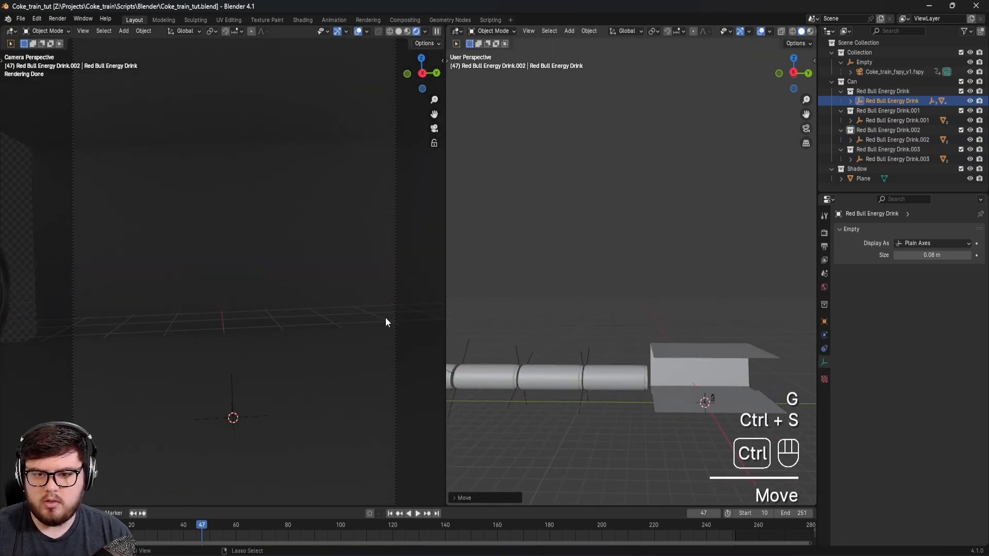
Step: Hide the Plane that represents the station geometry in the Shadow collection and save the file
left_click(310, 333)
key("h")
middle_click_drag(309, 327, 307, 296, "shift")
key("ctrl+s")
Step: Insert a Location keyframe on the Red Bull Energy Drink parent empty at frame 10
left_click(105, 526)
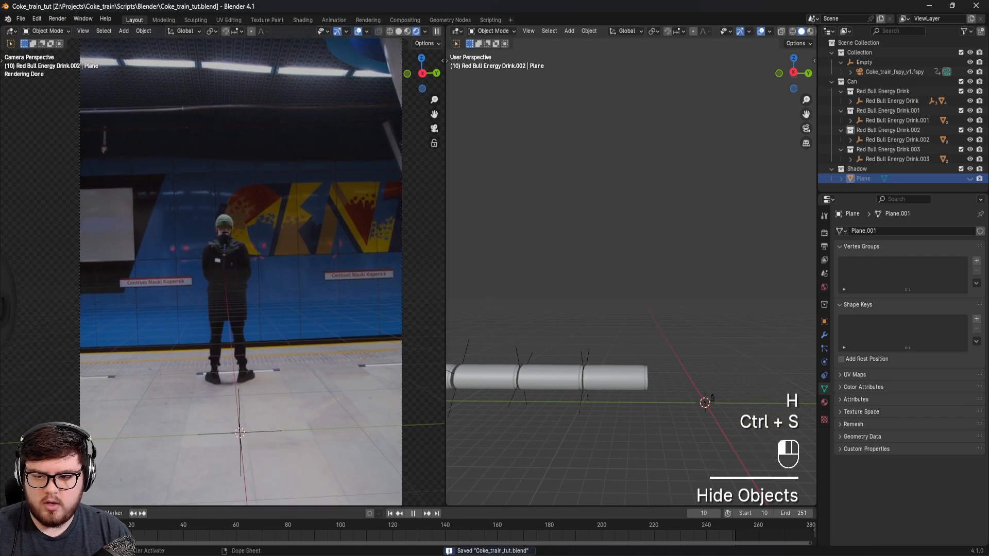
key("ctrl+s")
middle_click_drag(549, 354, 622, 356, "shift")
left_click(479, 361)
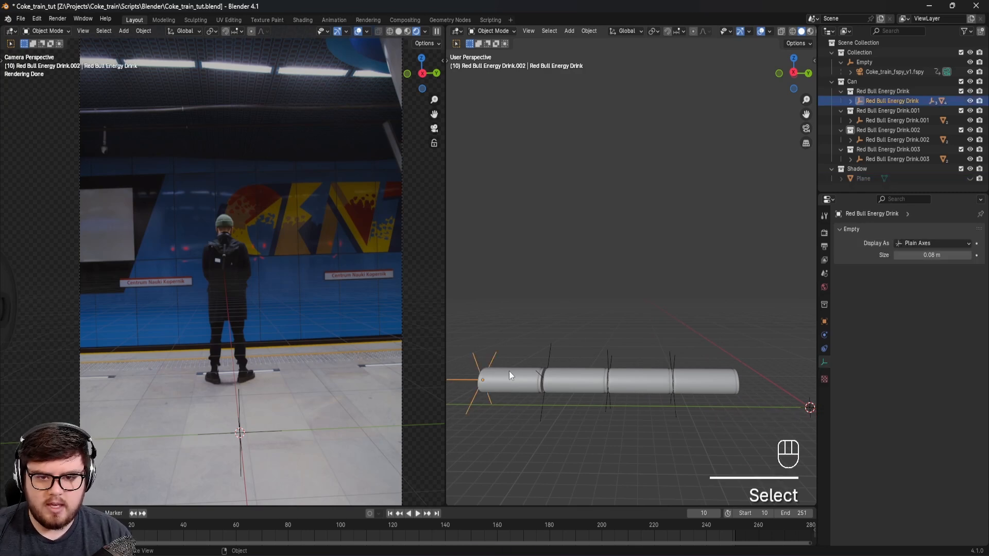
key("ctrl+s")
key("k")
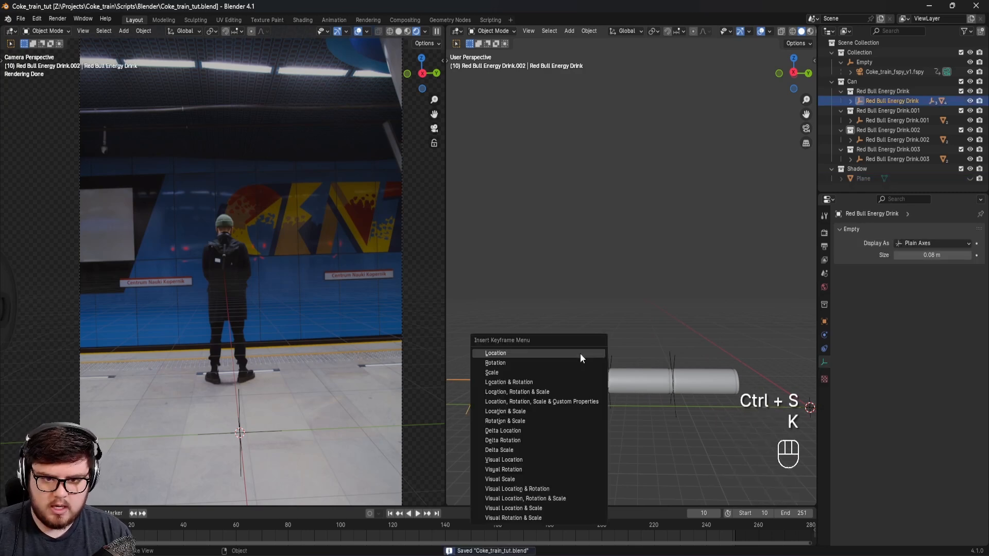
left_click(498, 353)
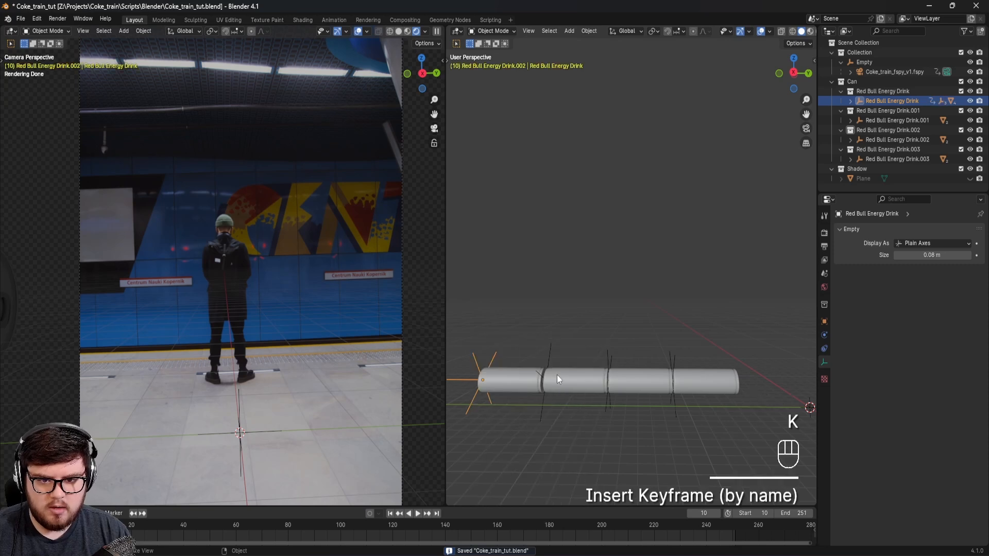
Step: At frame 180, move the row of cans about 25 m along the Y axis across the camera view
left_click_drag(397, 526, 549, 530)
middle_click_drag(712, 385, 625, 387)
key("g")
key("y")
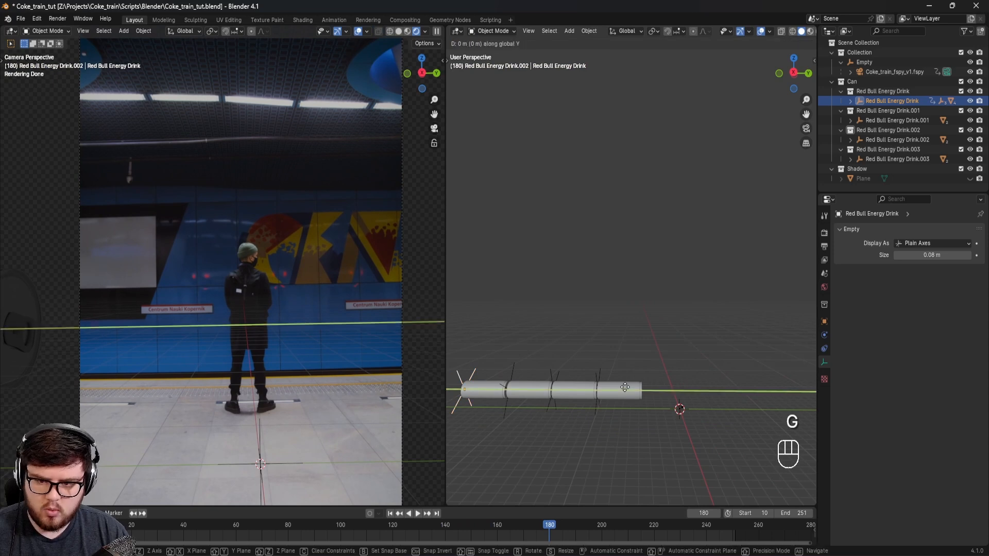
left_click(805, 418)
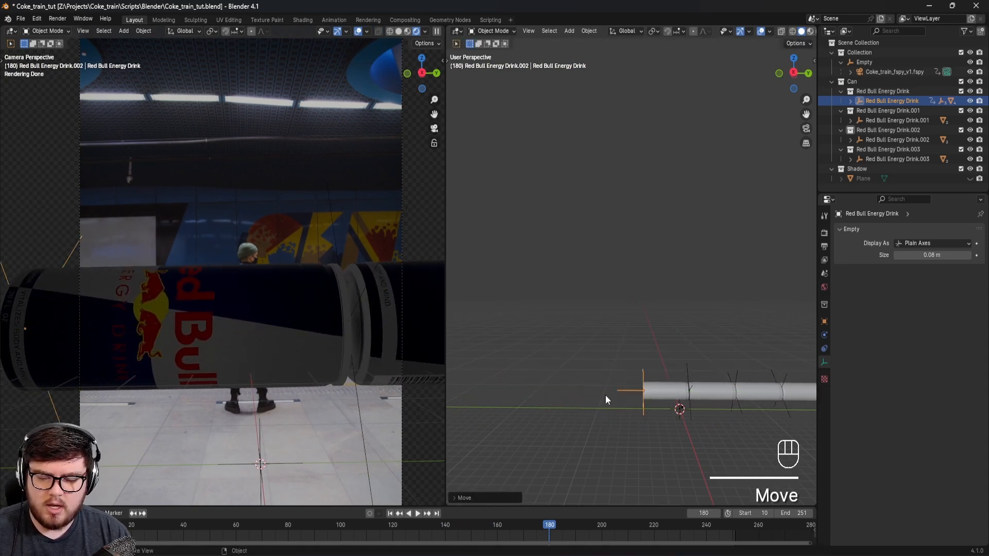
Step: Insert a Location keyframe on the parent empty at frame 180 and save the file
middle_click_drag(697, 409, 627, 412, "shift")
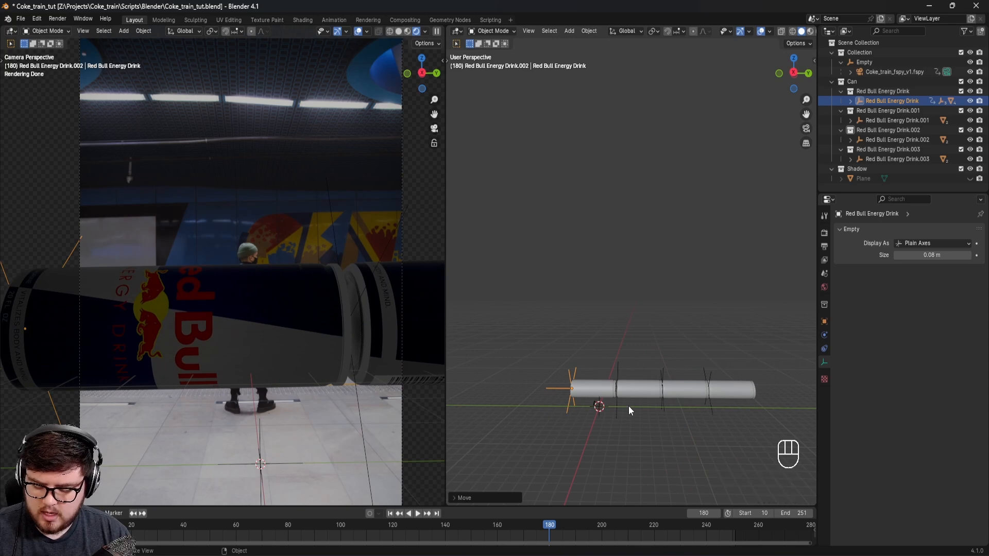
key("k")
left_click(628, 406)
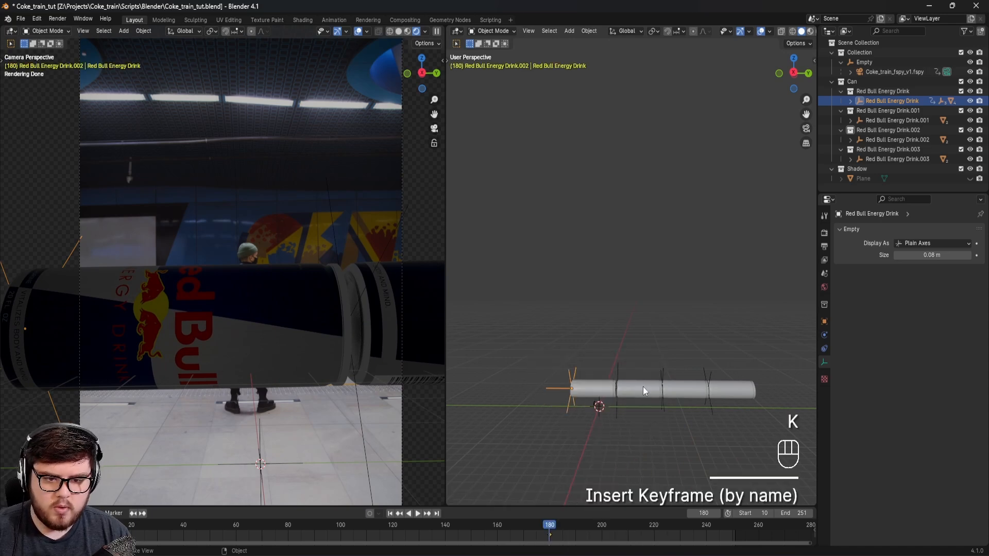
middle_click_drag(642, 391, 647, 356, "shift")
key("ctrl+s")
Step: Play and scrub the can animation from the camera view, using solid shading for lighter playback
left_click(450, 519)
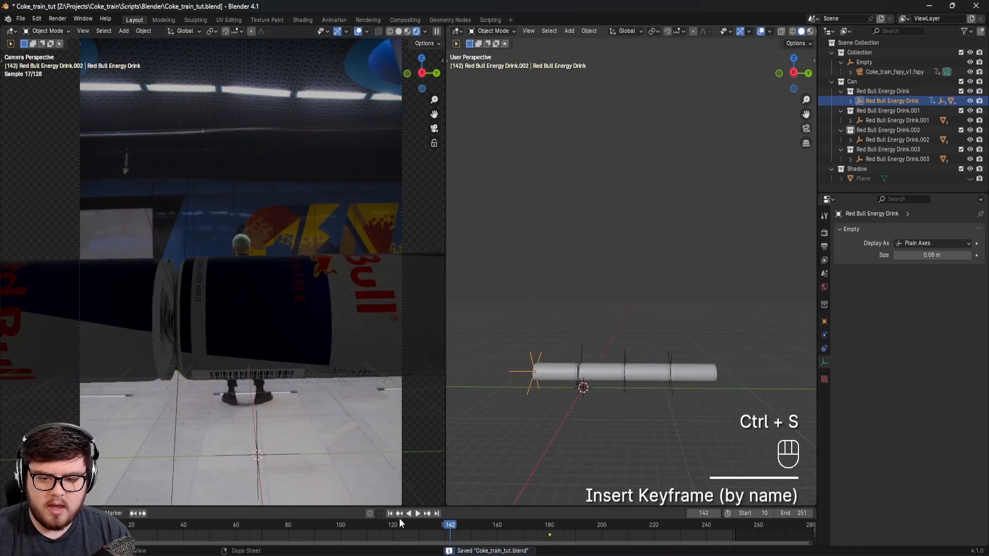
key("space")
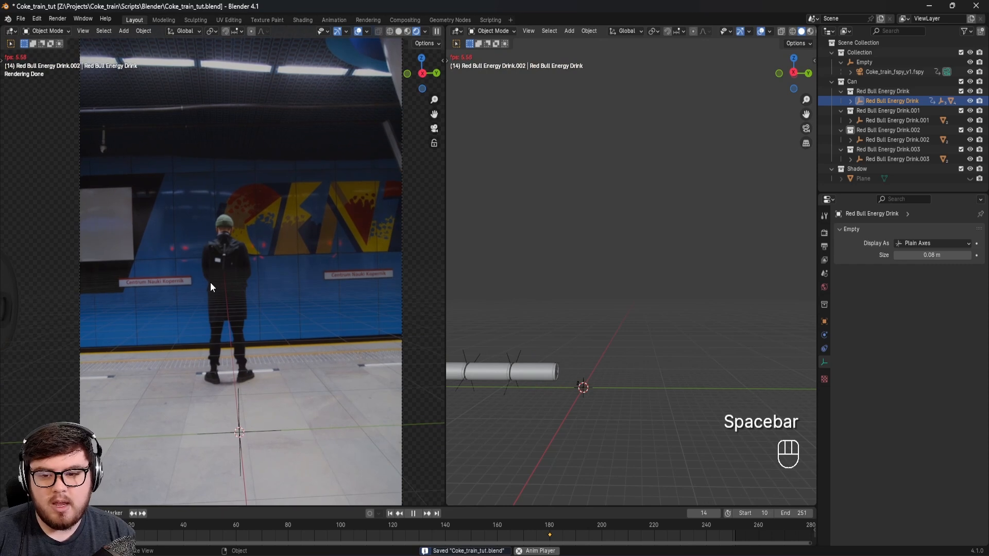
key("z")
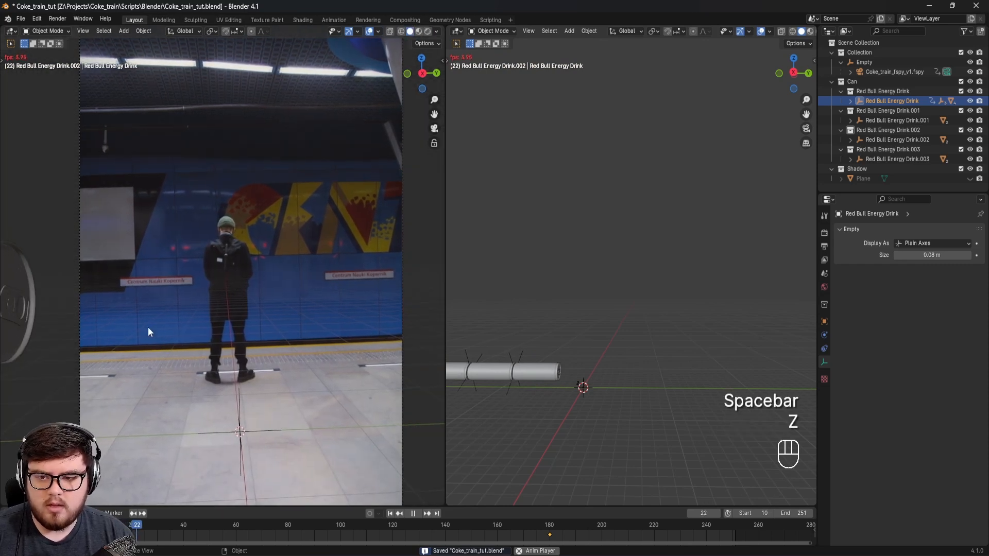
key("ctrl+s")
left_click_drag(254, 531, 375, 539)
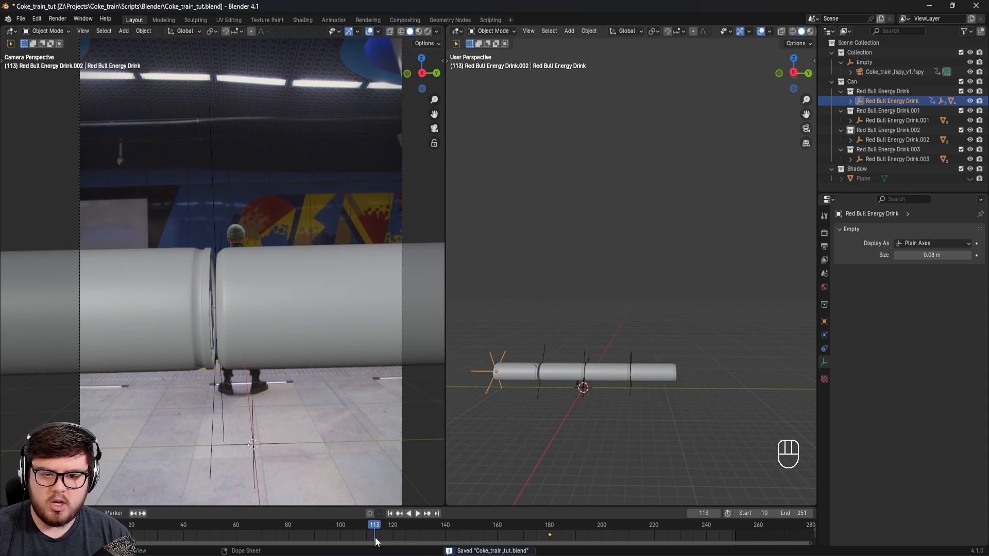
key("ctrl+s")
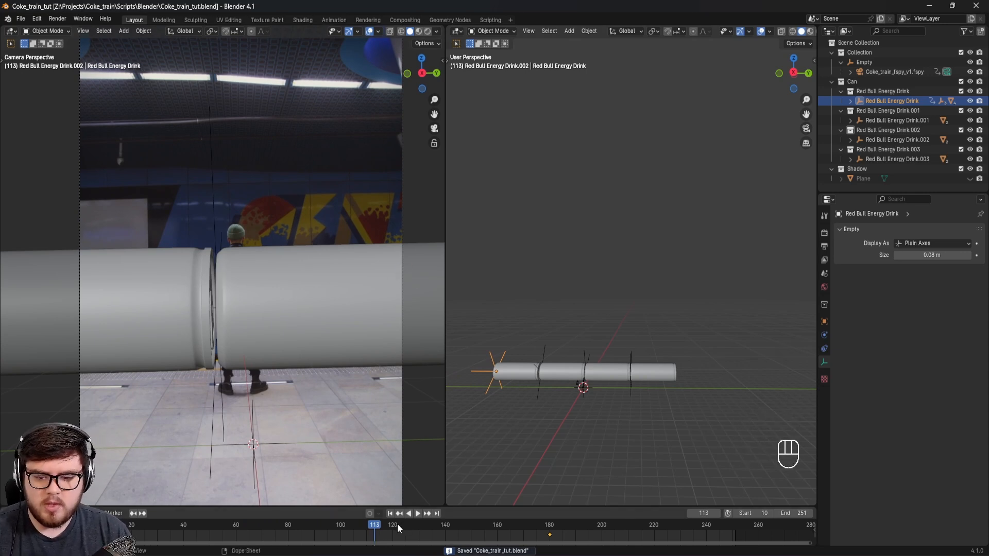
left_click_drag(397, 524, 416, 530)
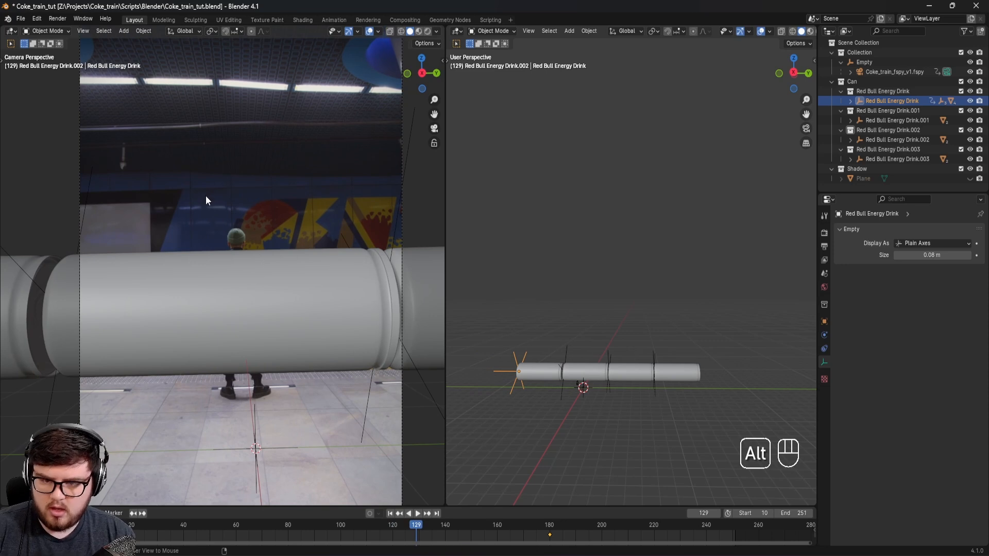
Step: Unhide the station Plane and save the file
key("alt+h")
scroll(265, 208, "down", 2)
middle_click_drag(292, 237, 264, 286, "shift")
key("ctrl+s")
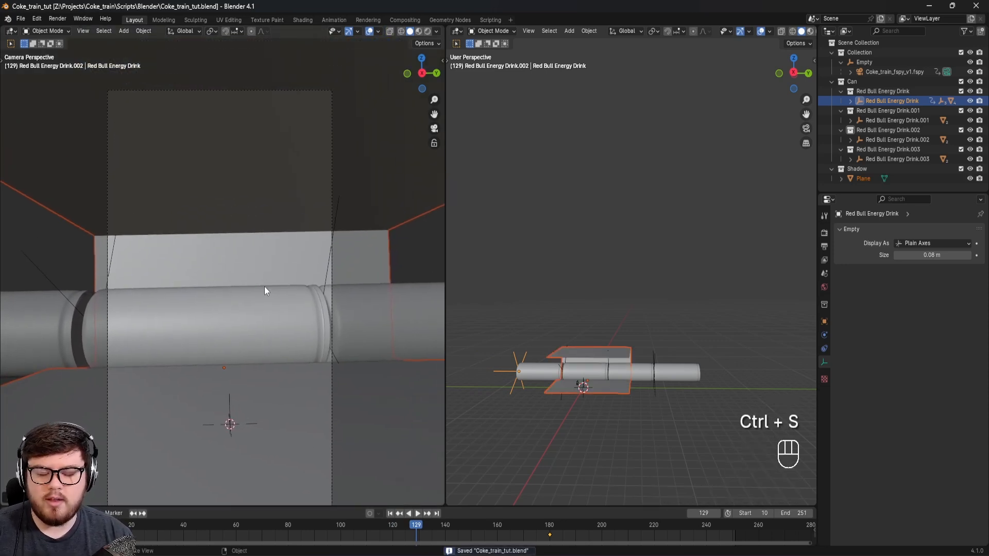
Step: Switch the camera viewport back to rendered shading and save the file
mouse_move(269, 296)
middle_mouse_down("shift")
mouse_move(267, 304)
mouse_move(248, 281)
mouse_move(326, 182)
middle_mouse_up("shift")
key("z")
left_click(262, 235)
scroll(227, 301, "up", 2)
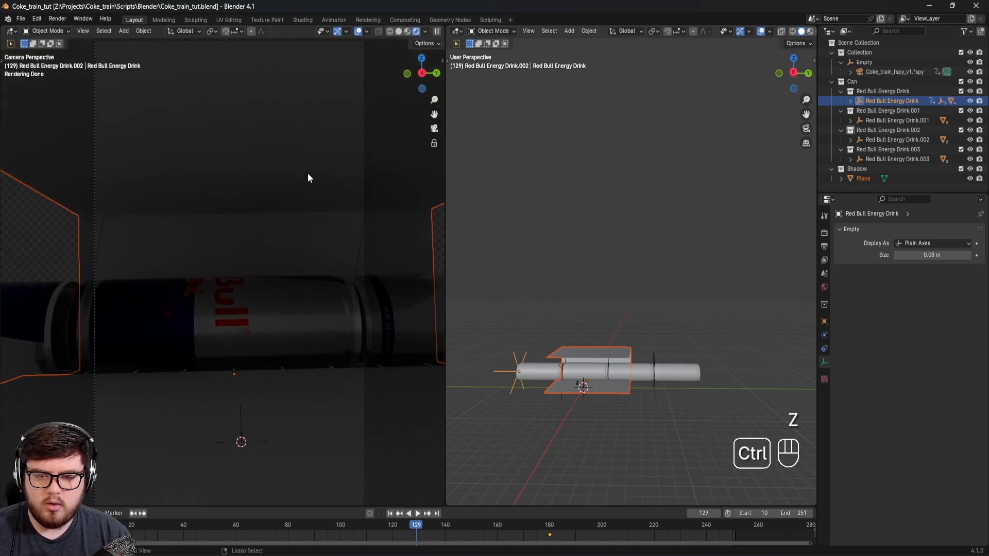
key("ctrl+s")
Step: Select the station Plane, turn the second 3D viewport into a Shader Editor and hide its sidebar
left_click(280, 163)
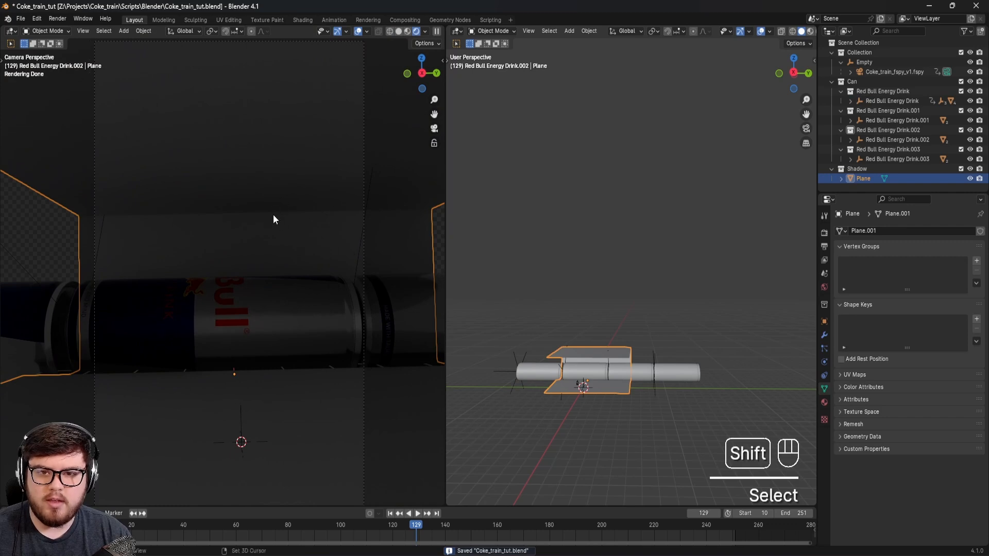
middle_click_drag(274, 216, 247, 212, "shift")
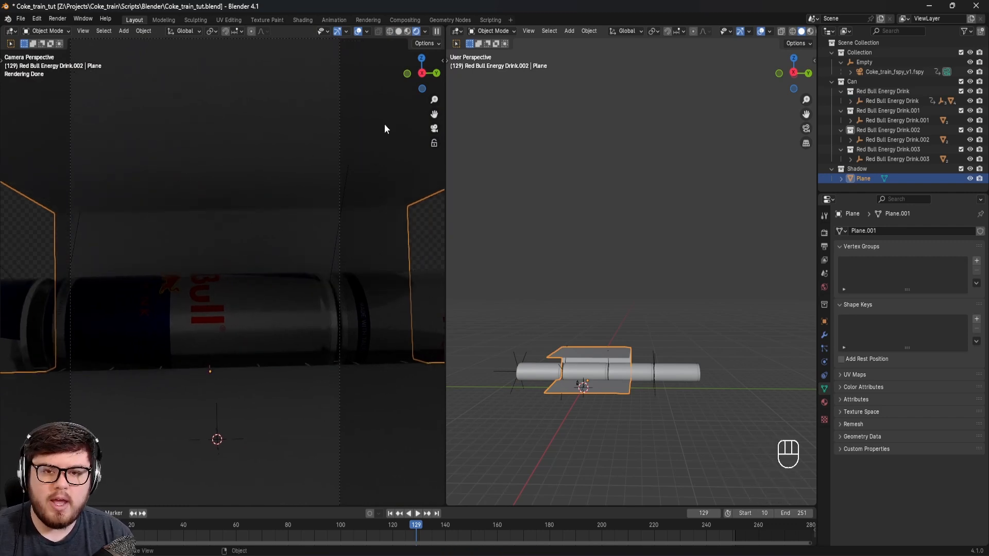
left_click(456, 32)
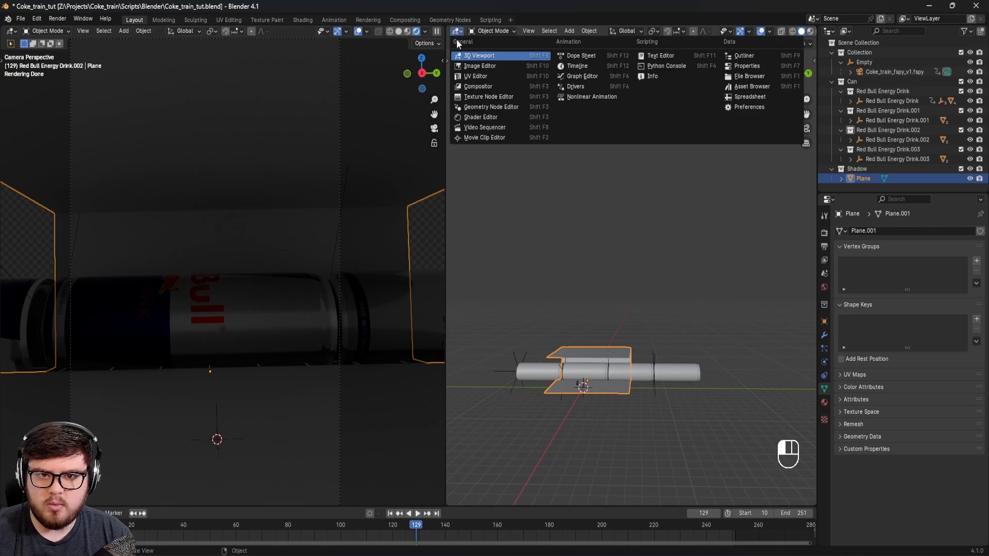
left_click(475, 119)
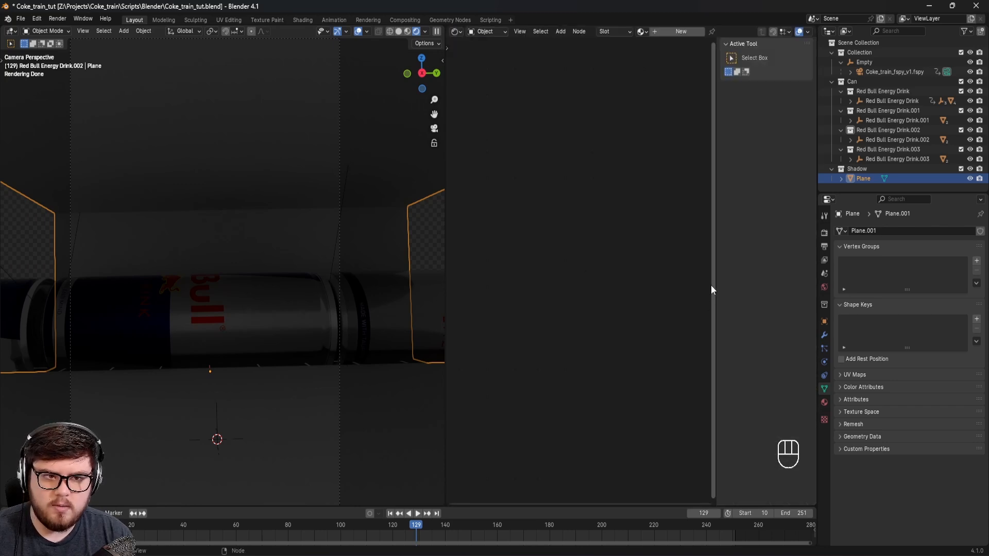
key("m")
key("n")
Step: Create a new material on the Plane and name it Fotoage
left_click(685, 32)
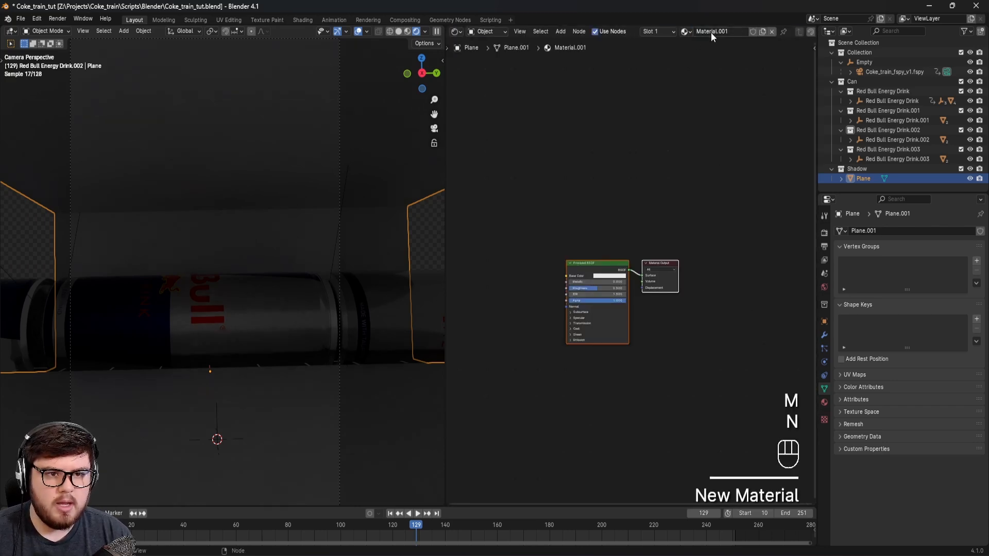
type("Foto")
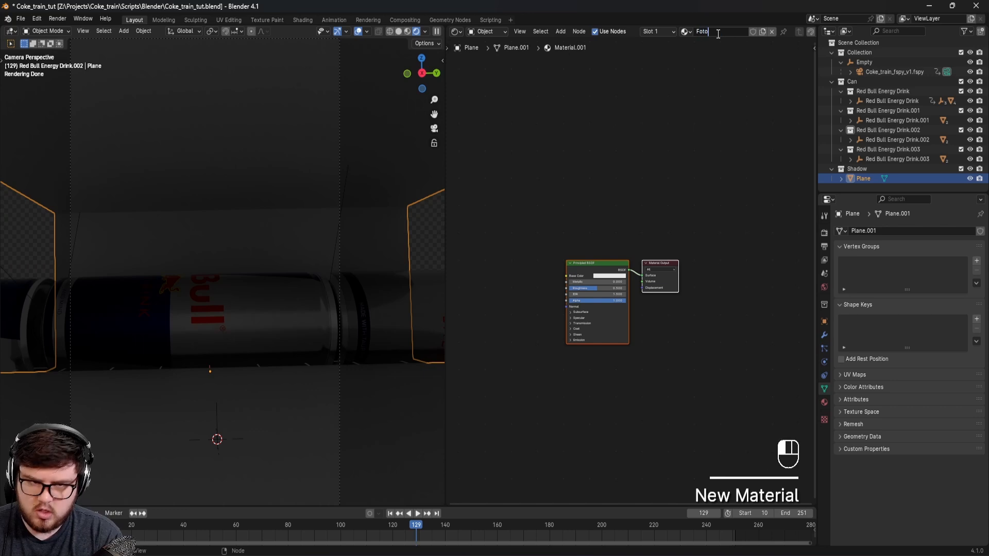
type("age")
key("Return")
Step: Add an Image Texture node to the Fotoage material, placed beside the Principled BSDF
left_click(514, 273)
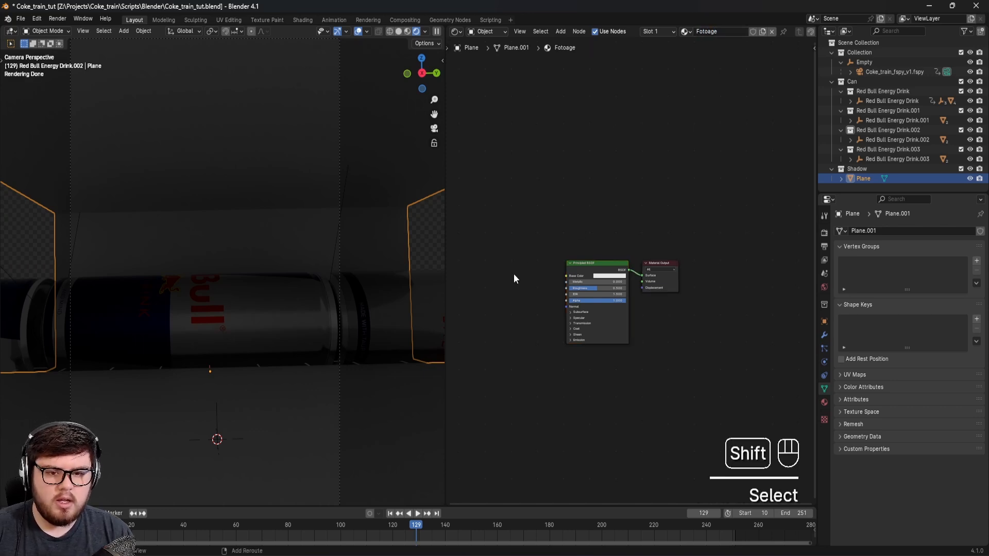
key("shift+a")
type("image")
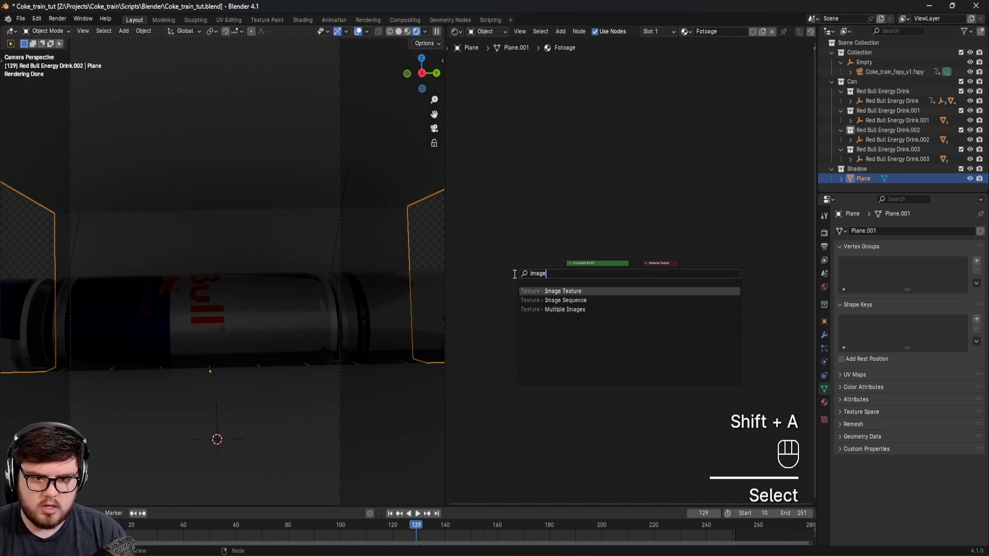
left_click(547, 292)
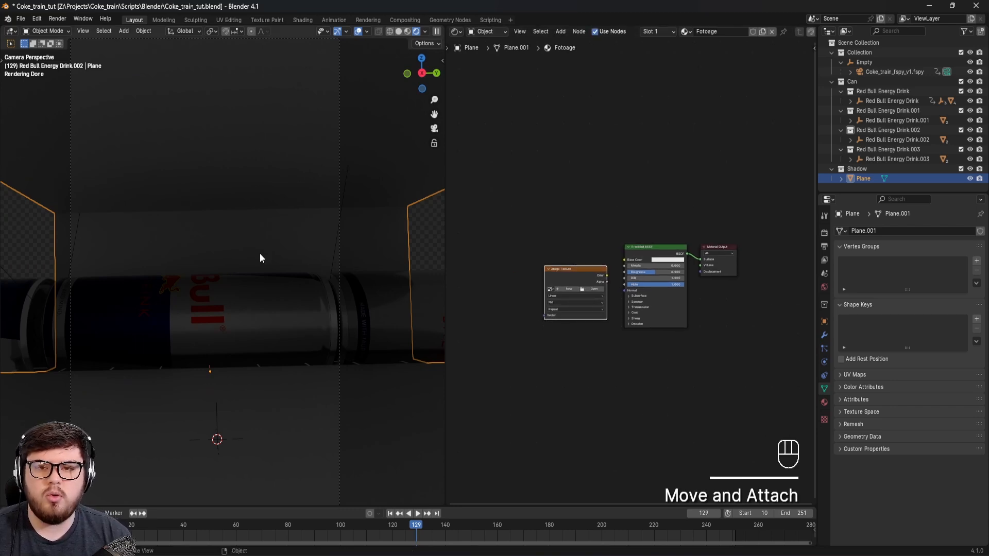
scroll(561, 362, "up", 3)
middle_click_drag(656, 315, 654, 372, "shift")
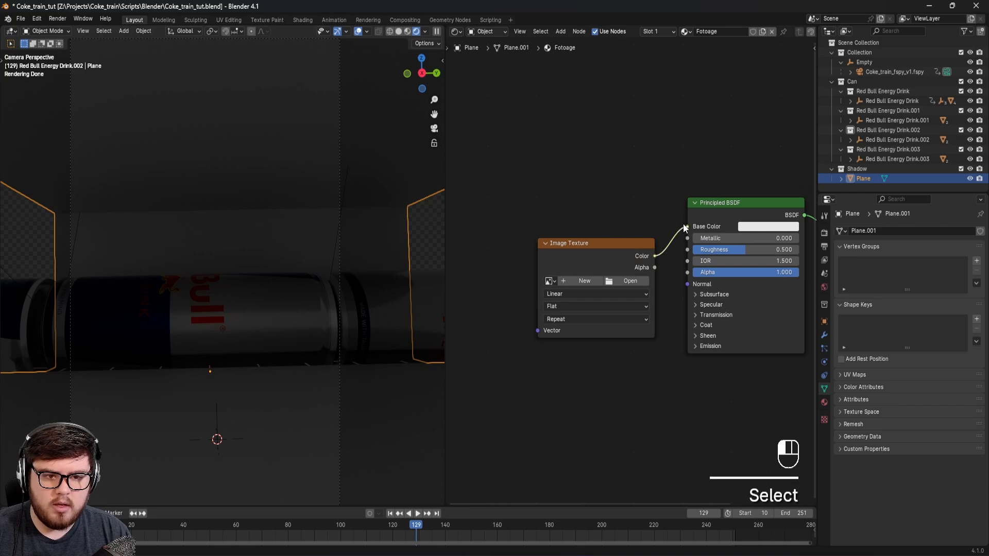
Step: Link the Image Texture's Color to the Principled BSDF's Base Color and load the footage image sequence from the Projects folder on drive Z
left_click_drag(684, 226, 687, 226)
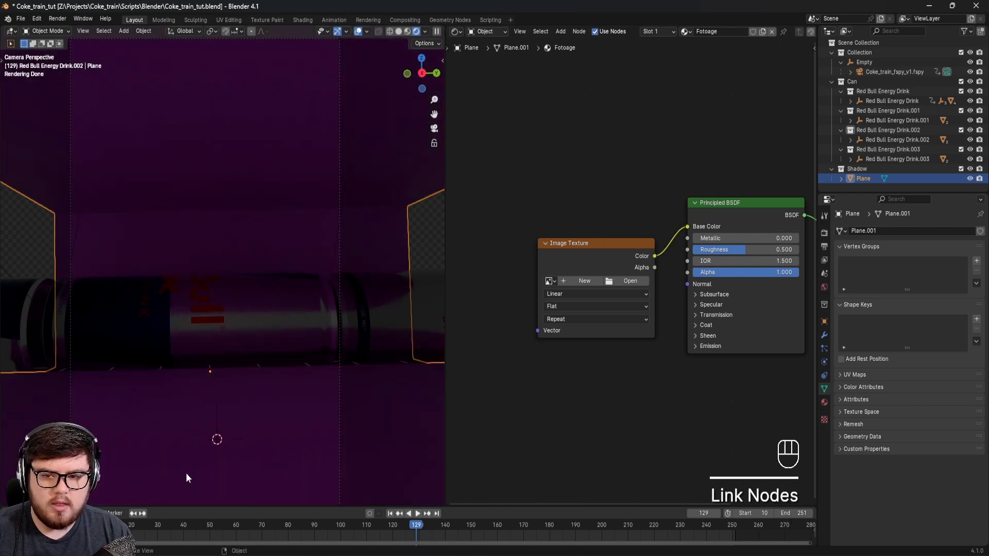
middle_click_drag(271, 316, 317, 124, "shift")
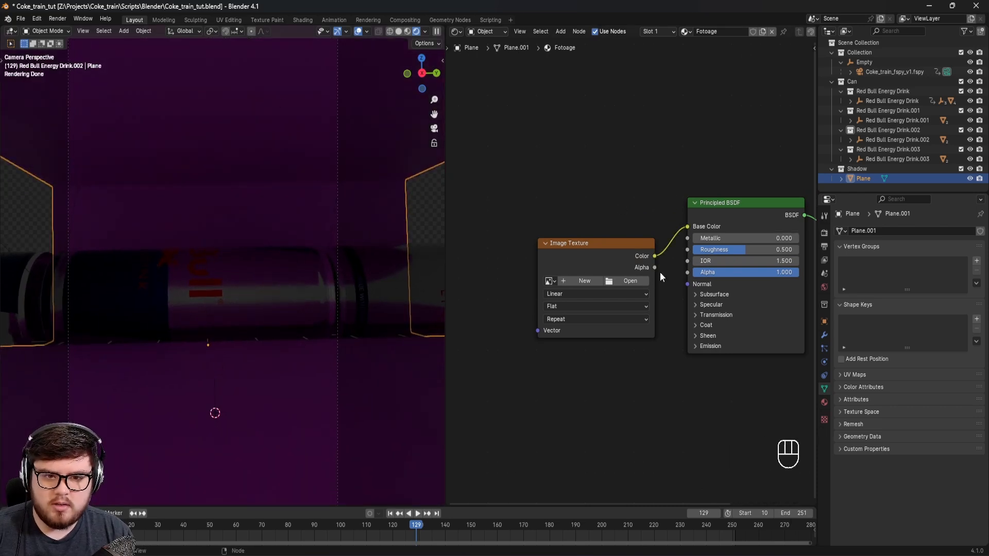
left_click(615, 281)
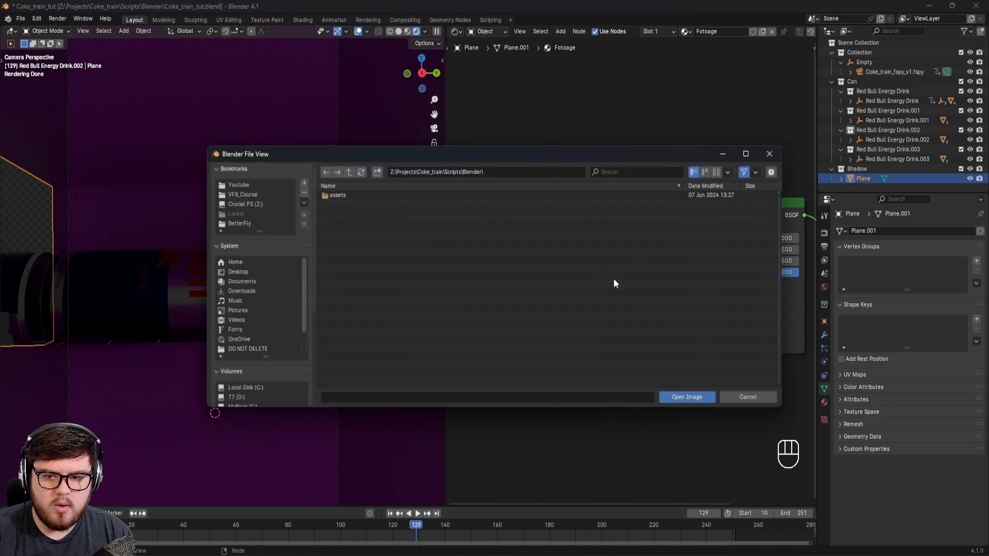
left_click(247, 204)
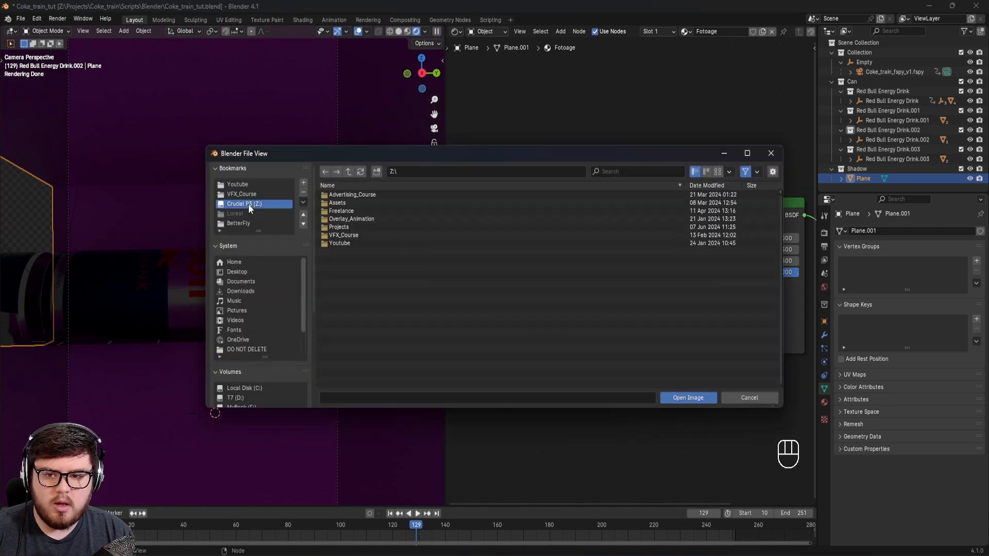
double_click(339, 227)
double_click(346, 204)
double_click(348, 202)
double_click(350, 197)
key("a")
left_click(715, 397)
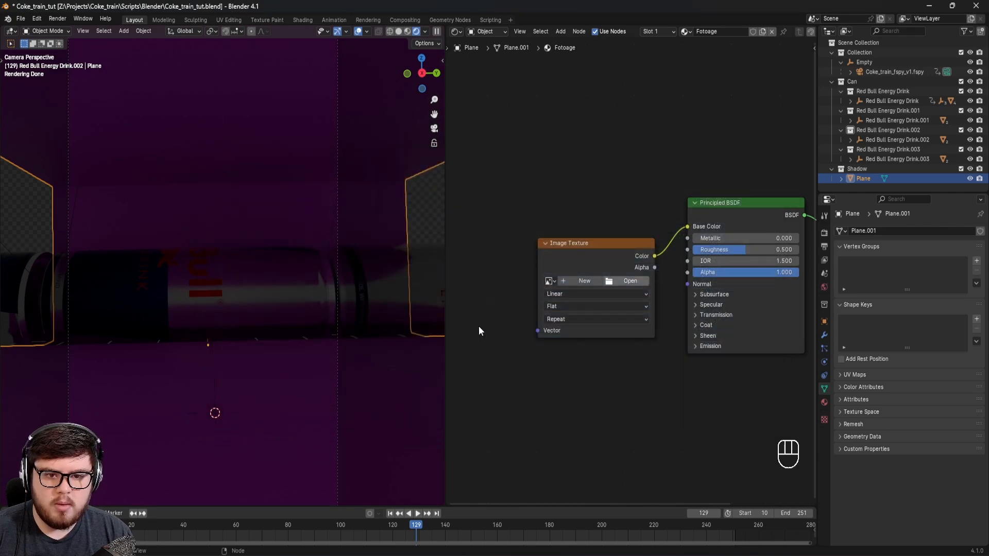
Step: Move the image sequence node slightly away from the Principled BSDF and enable Auto Refresh on it
left_click_drag(586, 380, 566, 362)
left_click(542, 377)
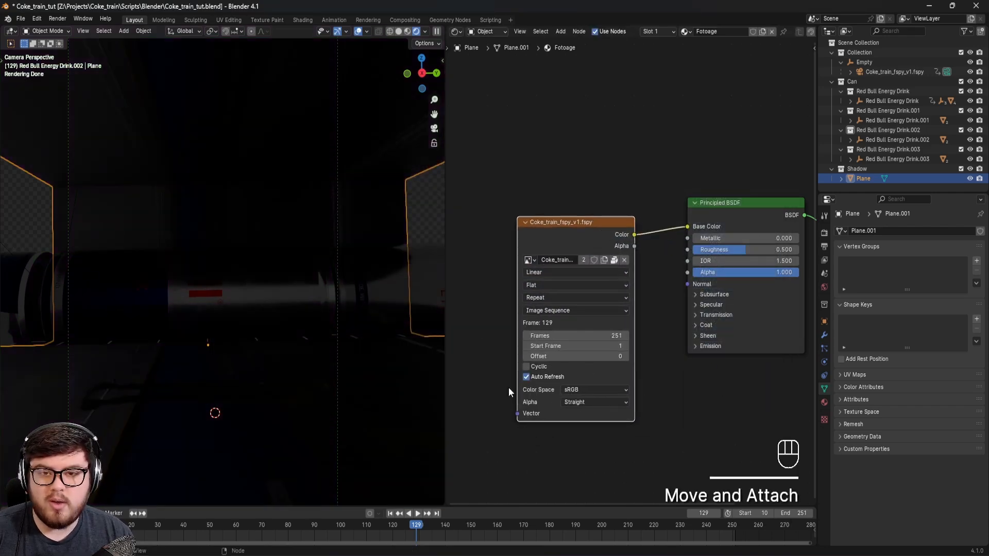
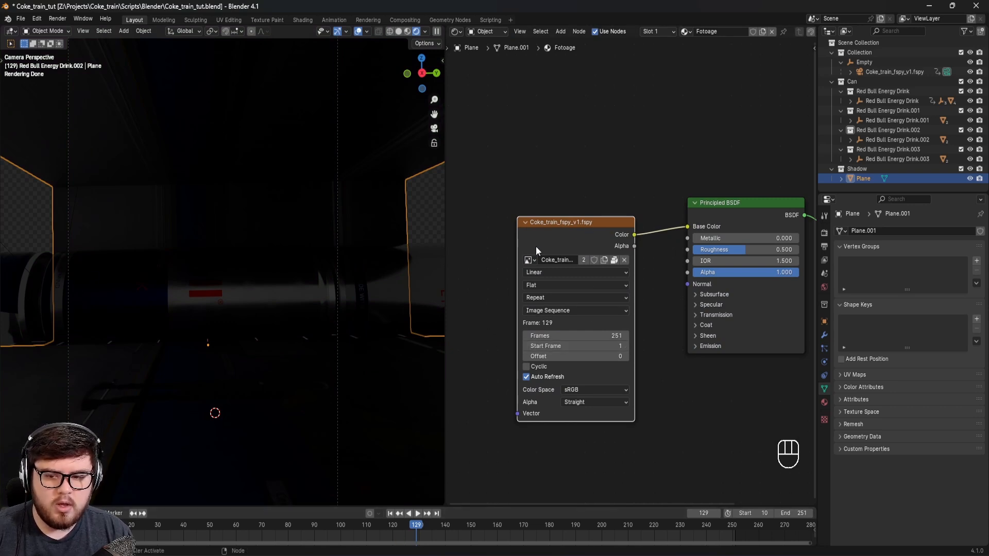
Step: Brighten the world background color to white
middle_click_drag(325, 263, 342, 264, "shift")
left_click(823, 285)
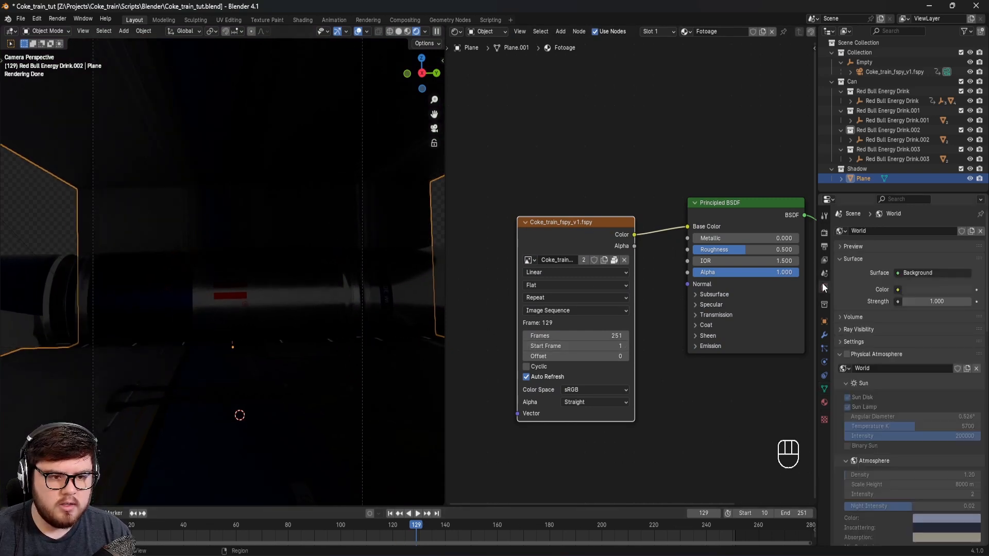
left_click(926, 291)
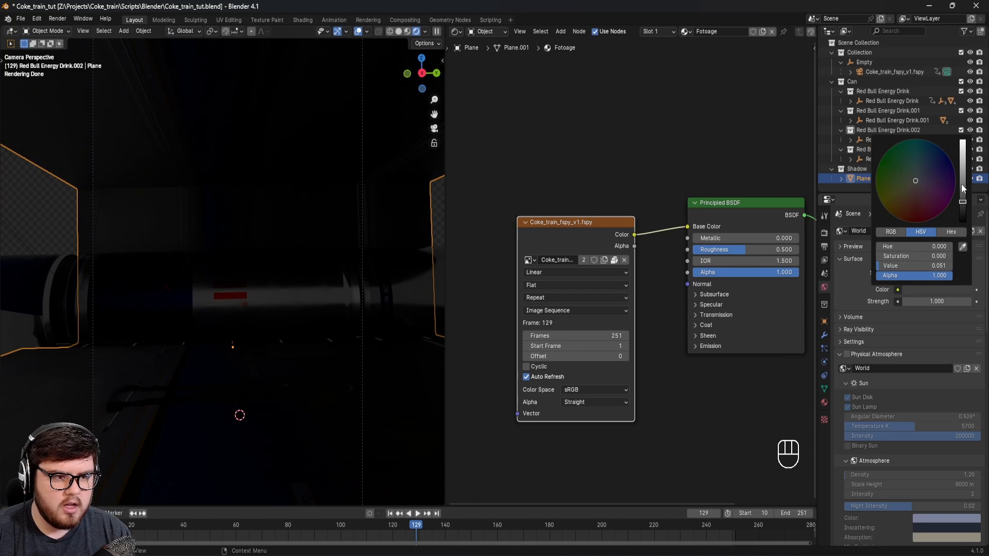
left_click_drag(961, 188, 962, 138)
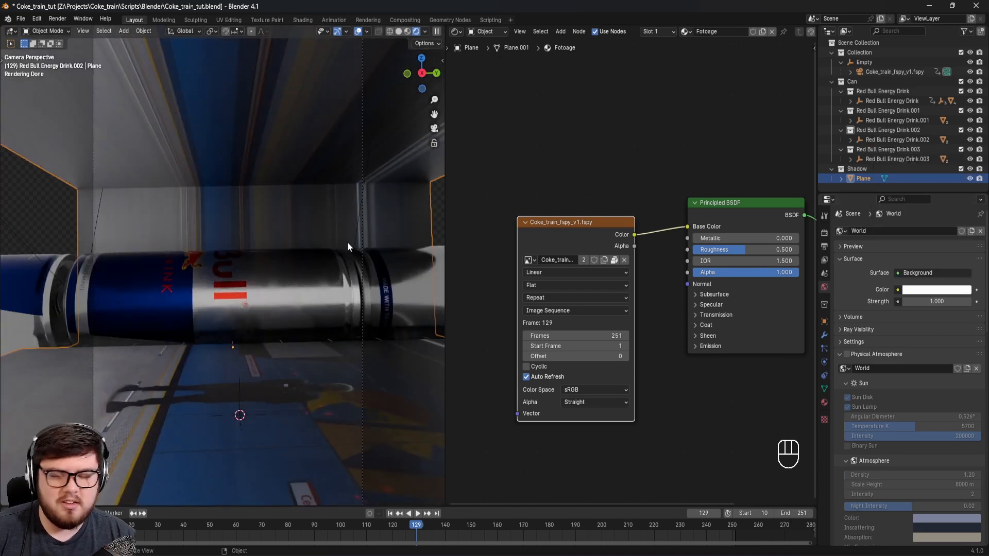
Step: Search the add-on preferences for "node" to check that Node Wrangler is enabled
middle_click_drag(534, 177, 622, 159, "shift")
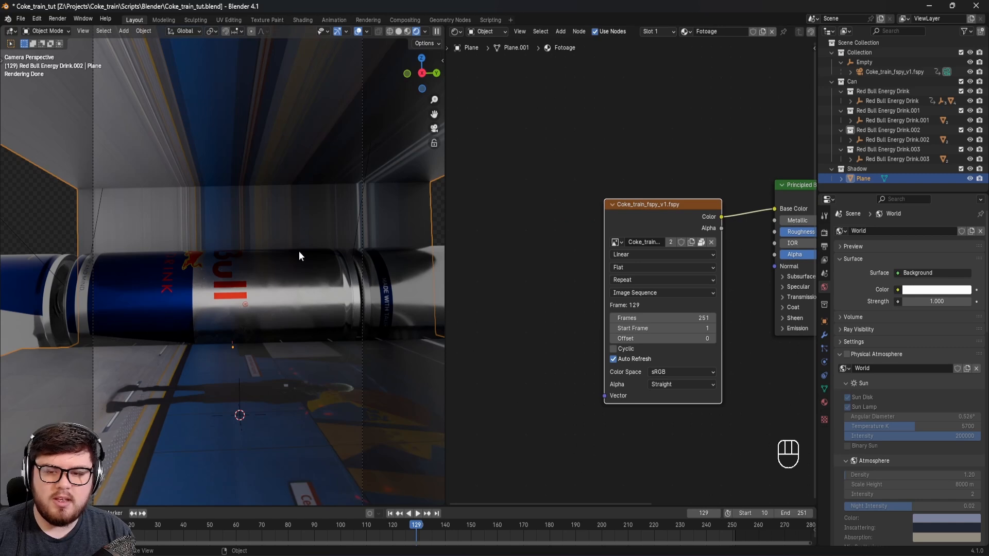
left_click(661, 221)
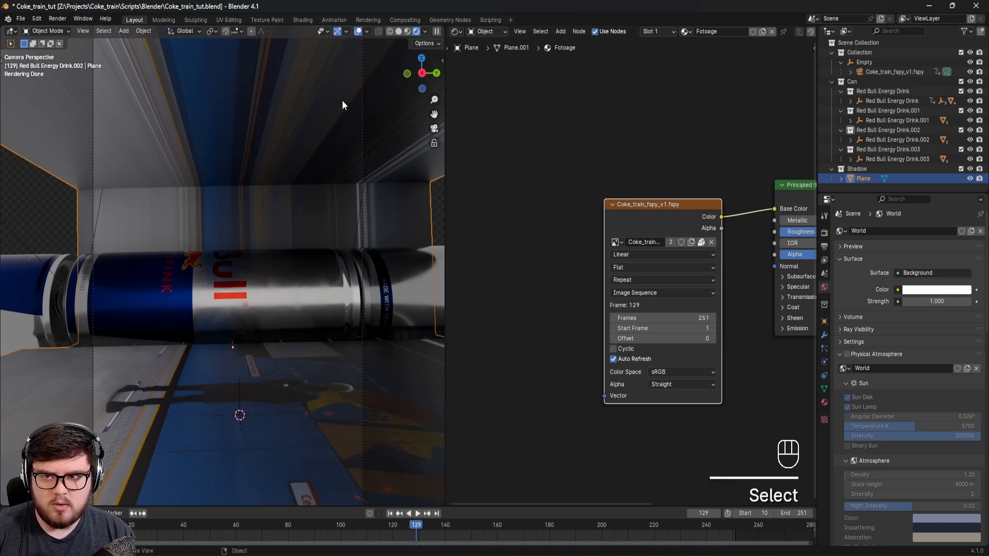
left_click(37, 19)
left_click(54, 144)
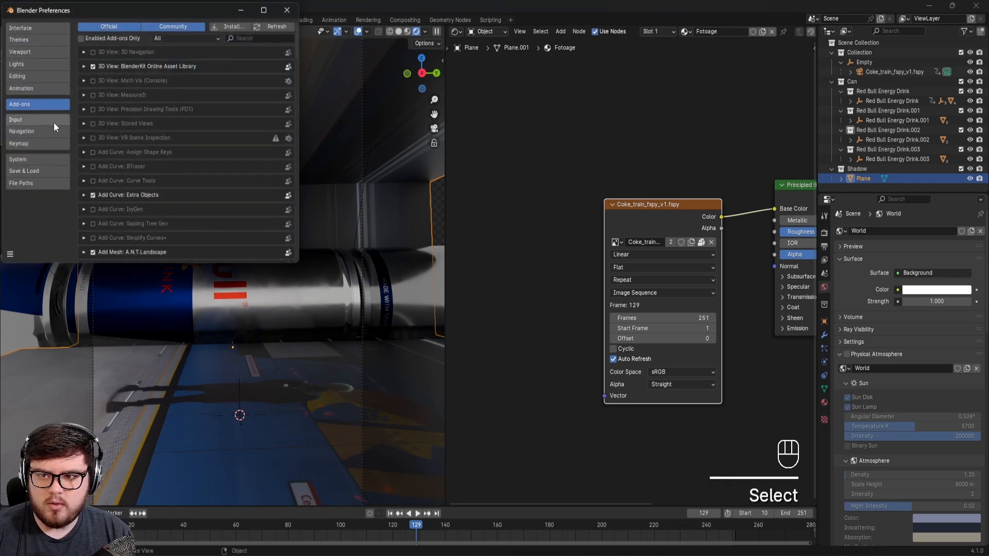
type("node")
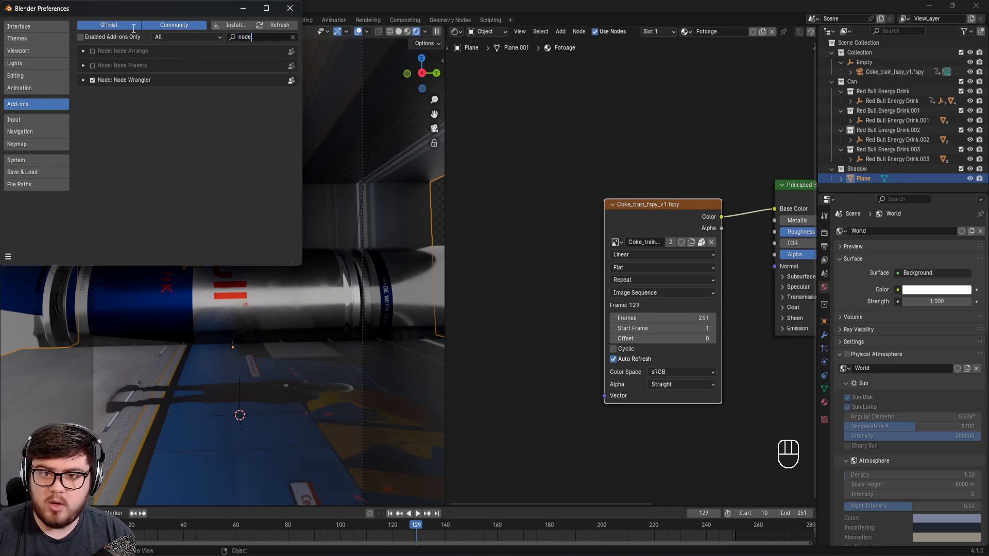
left_click(290, 8)
Step: Add Texture Coordinate and Mapping nodes to the image sequence texture and link the Window output to the Mapping Vector
left_click(590, 213)
left_click(625, 215)
middle_click_drag(542, 219, 552, 221, "shift")
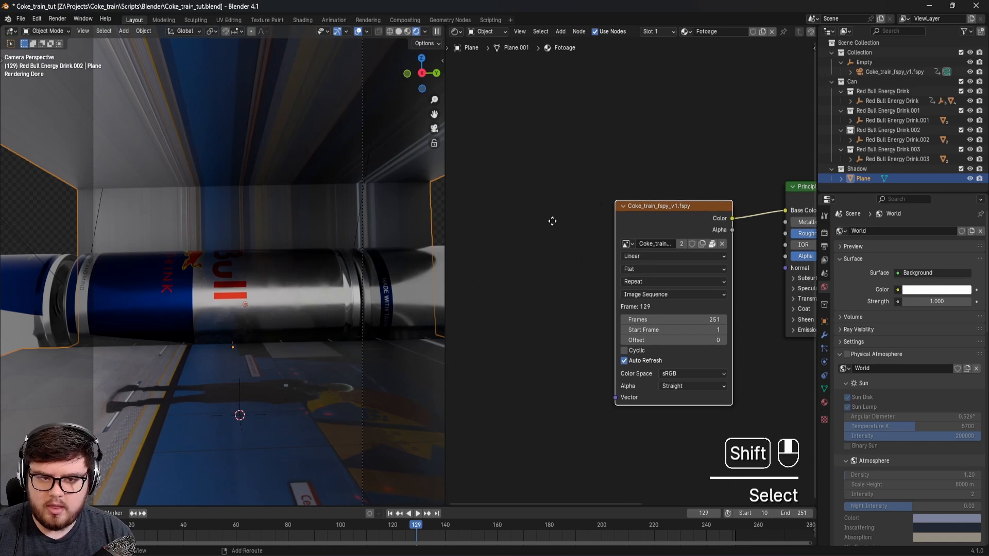
key("ctrl+t")
middle_click_drag(527, 186, 599, 155)
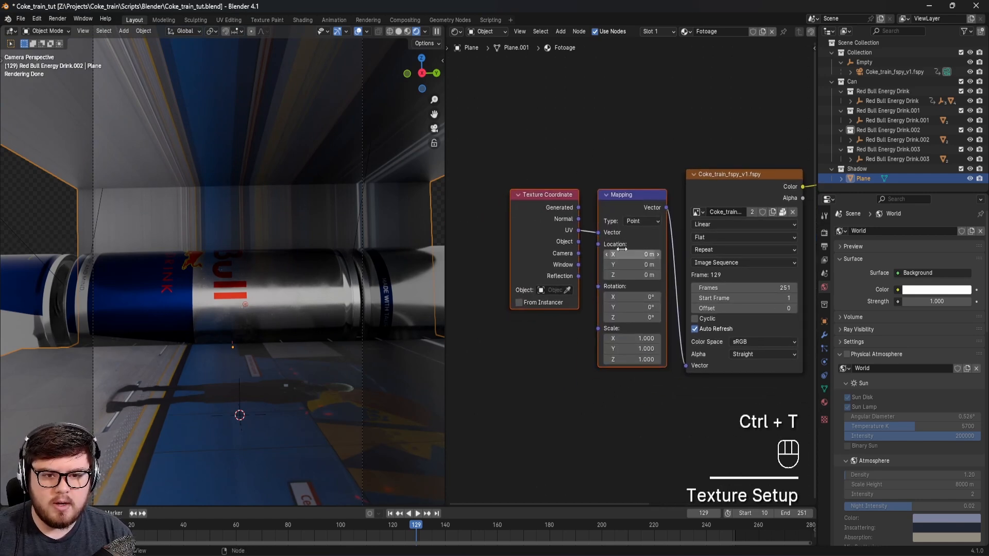
left_click_drag(578, 264, 593, 232)
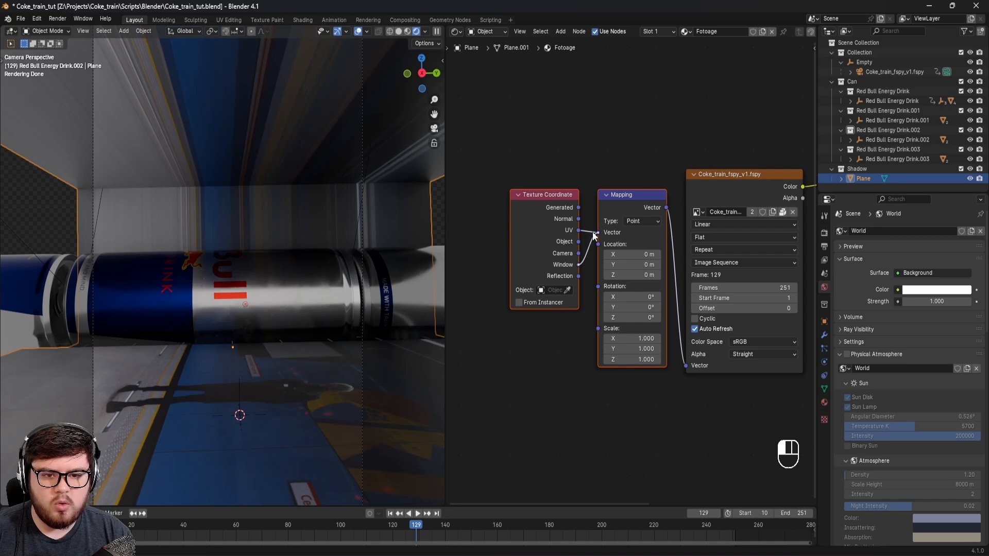
scroll(292, 281, "down", 2)
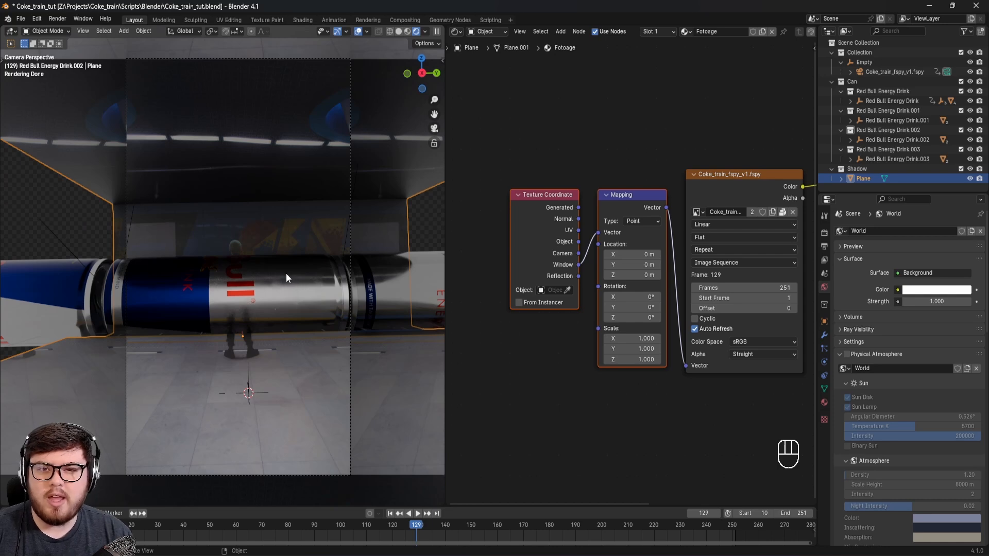
Step: Set the Principled BSDF's Roughness to 0.838 and its specular IOR Level to 0.172
middle_click_drag(701, 181, 587, 161)
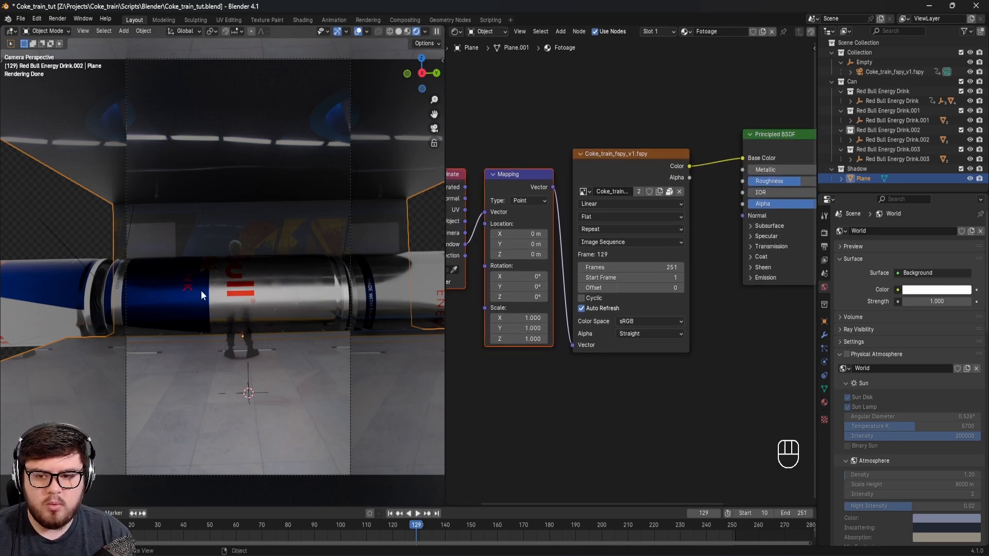
middle_click_drag(765, 328, 585, 419)
left_click_drag(621, 276, 657, 272)
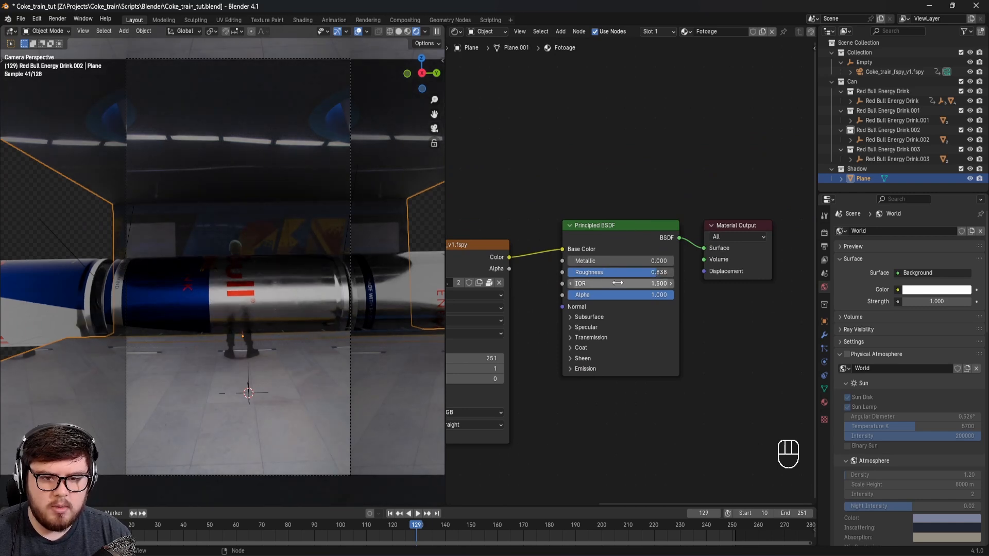
left_click(584, 327)
left_click_drag(620, 353, 581, 353)
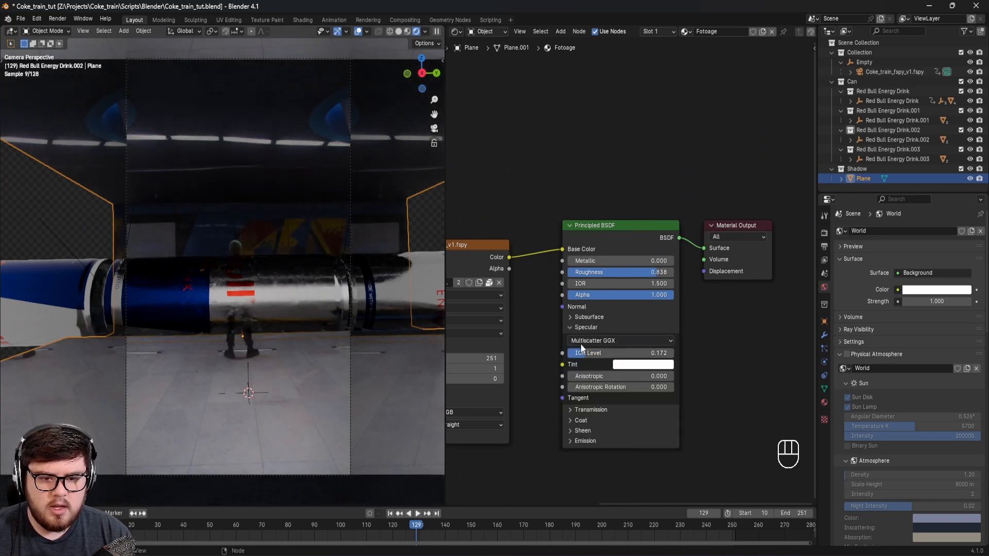
left_click(569, 327)
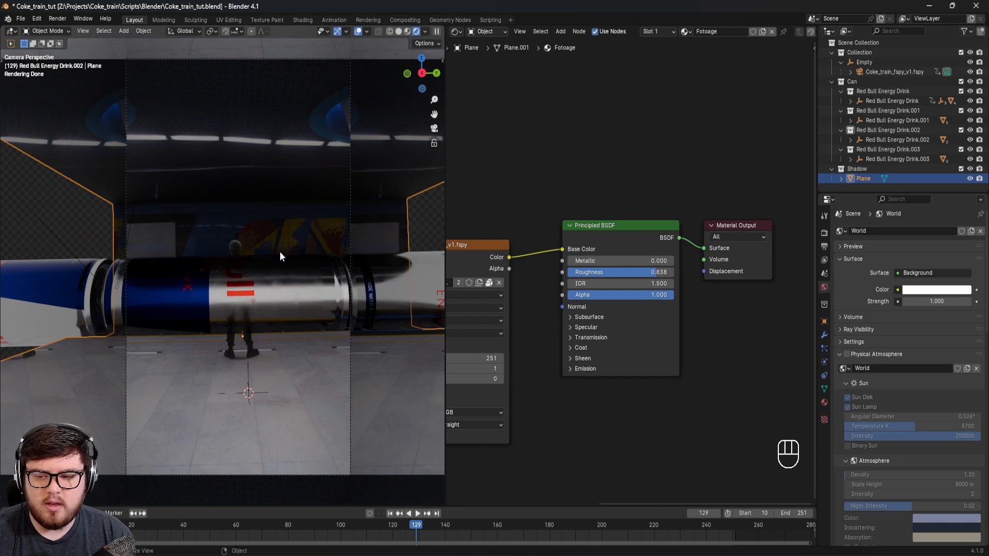
Step: Set the image sequence texture's extension mode to Mirror and save the file
middle_click_drag(243, 298, 277, 299, "shift")
middle_click_drag(555, 321, 722, 272)
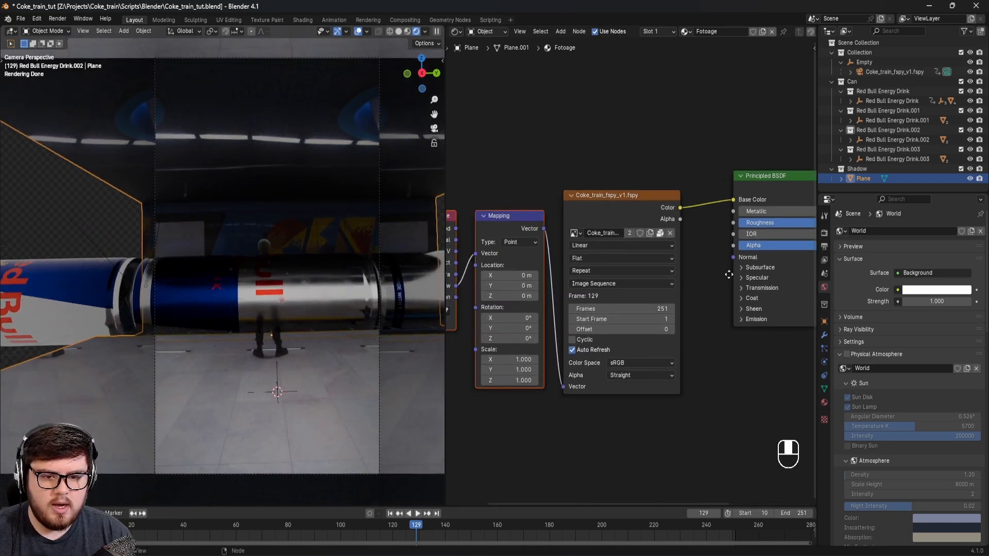
left_click(631, 271)
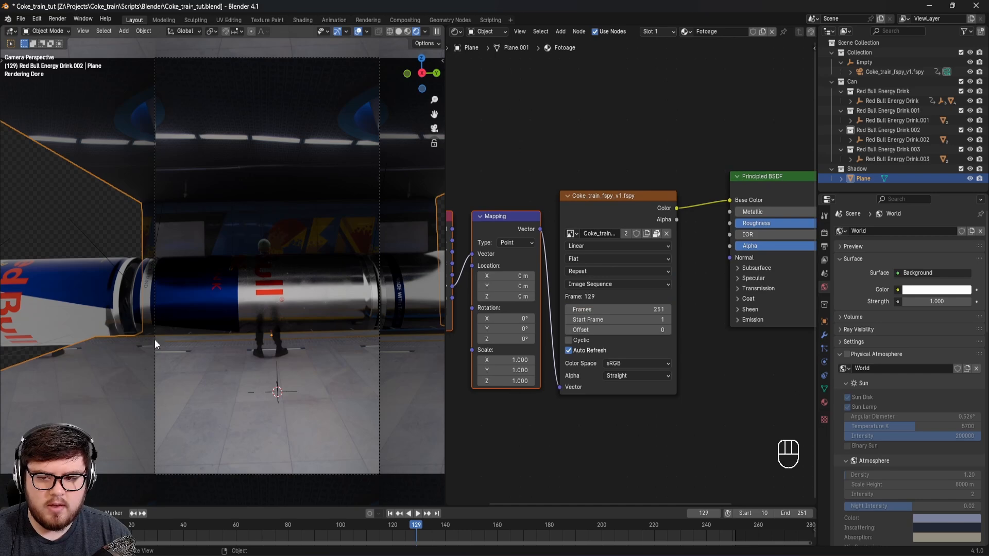
scroll(175, 363, "up", 4)
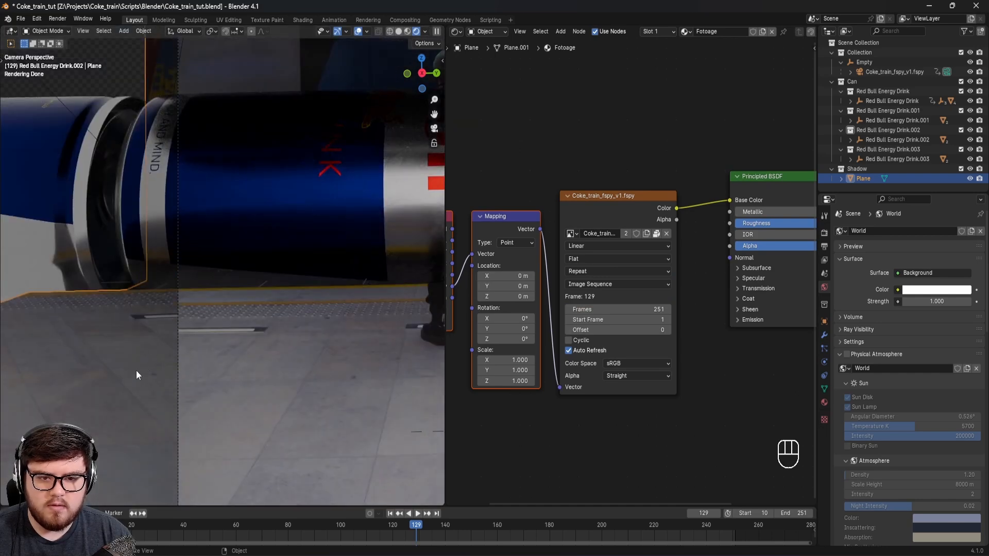
left_click(602, 272)
left_click(578, 328)
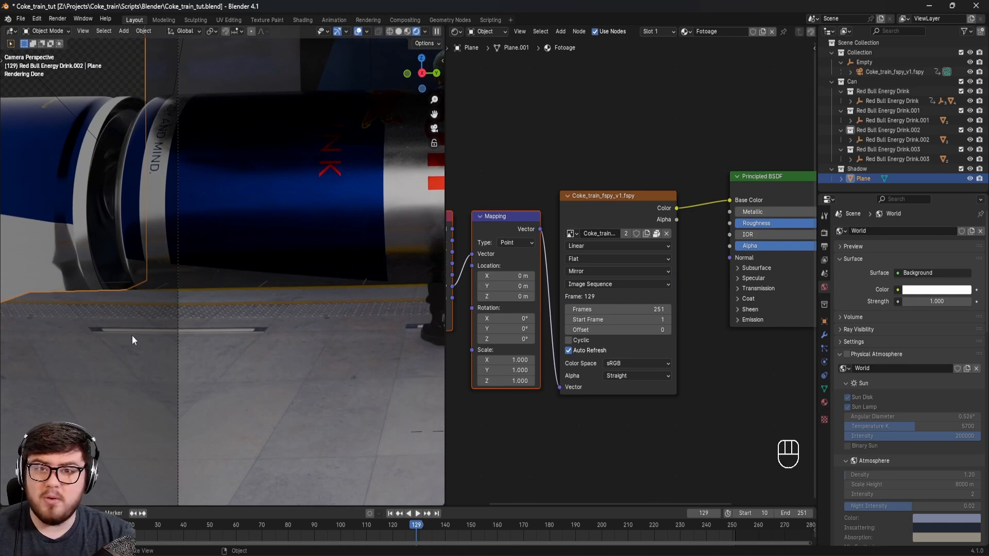
scroll(345, 239, "down", 4)
middle_click_drag(356, 248, 310, 221, "shift")
key("ctrl+s")
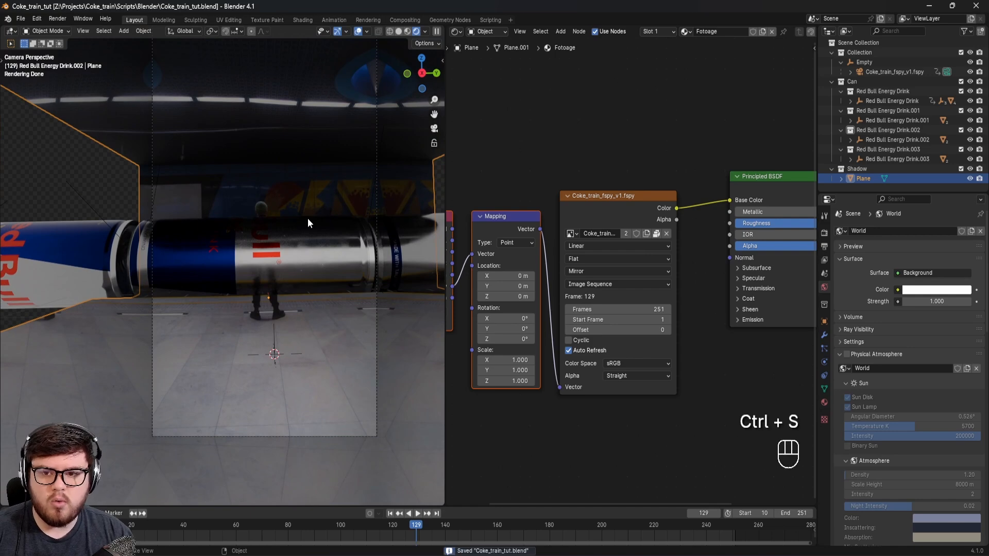
Step: Examine the rendered can and floor around the person's legs in the camera view, and save the file
middle_click_drag(305, 238, 252, 284, "shift")
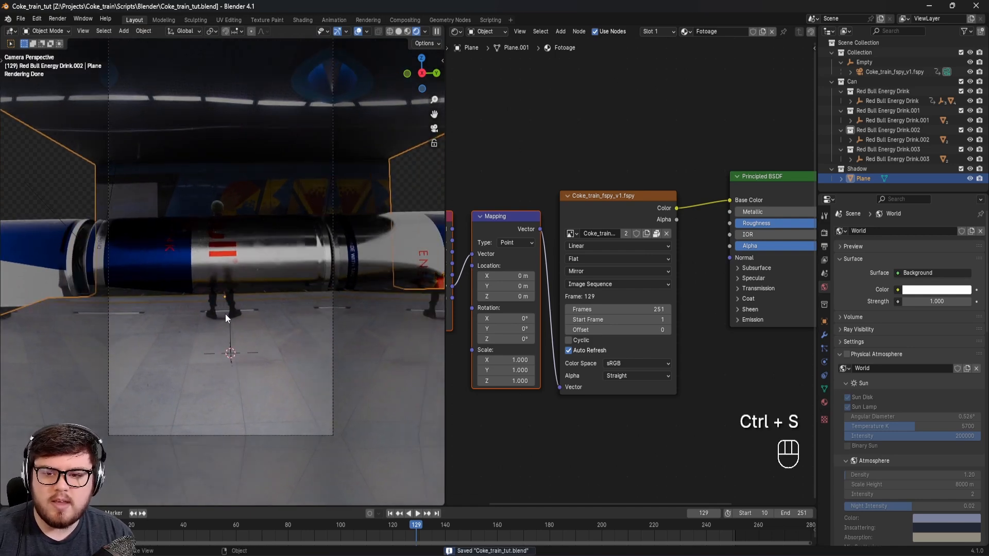
scroll(242, 337, "up", 6)
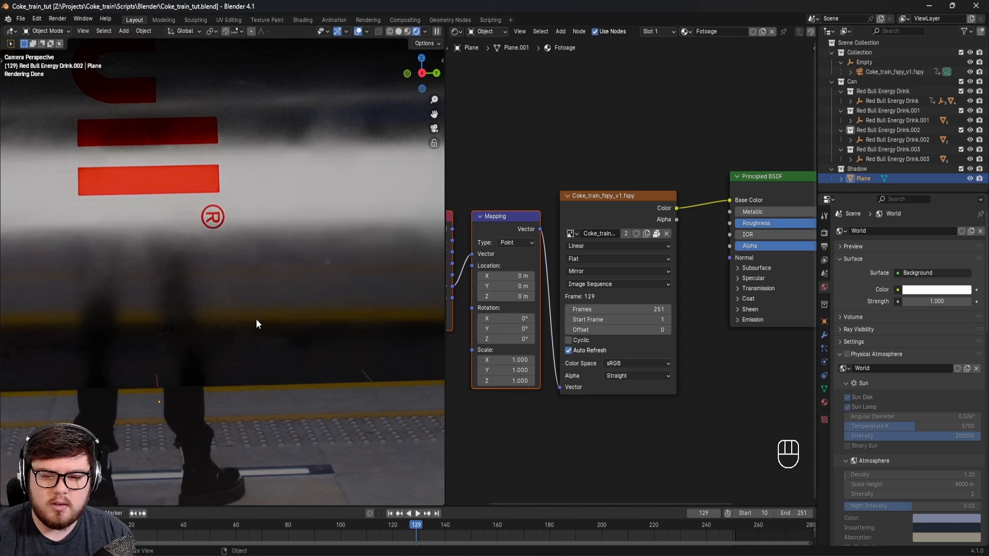
scroll(316, 346, "down", 5)
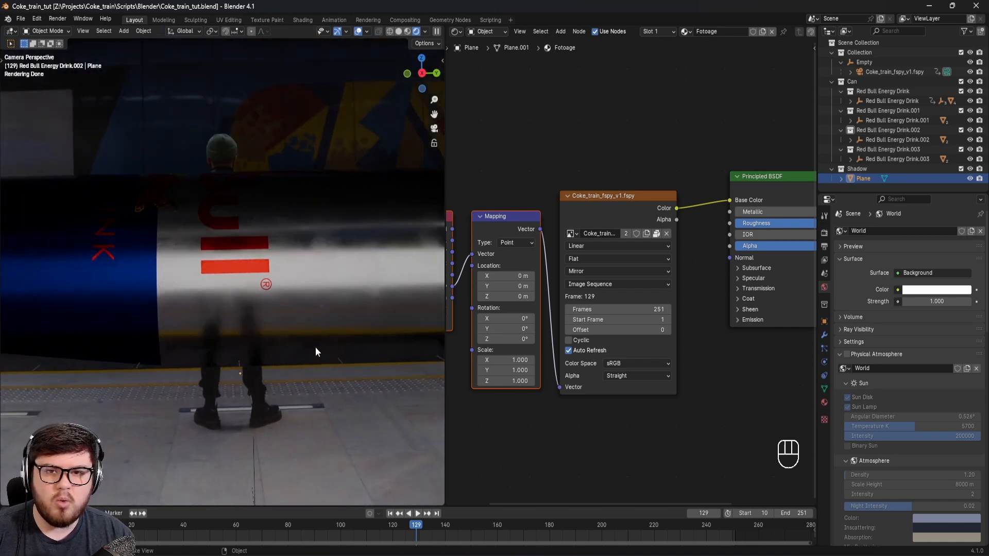
scroll(315, 348, "down", 4)
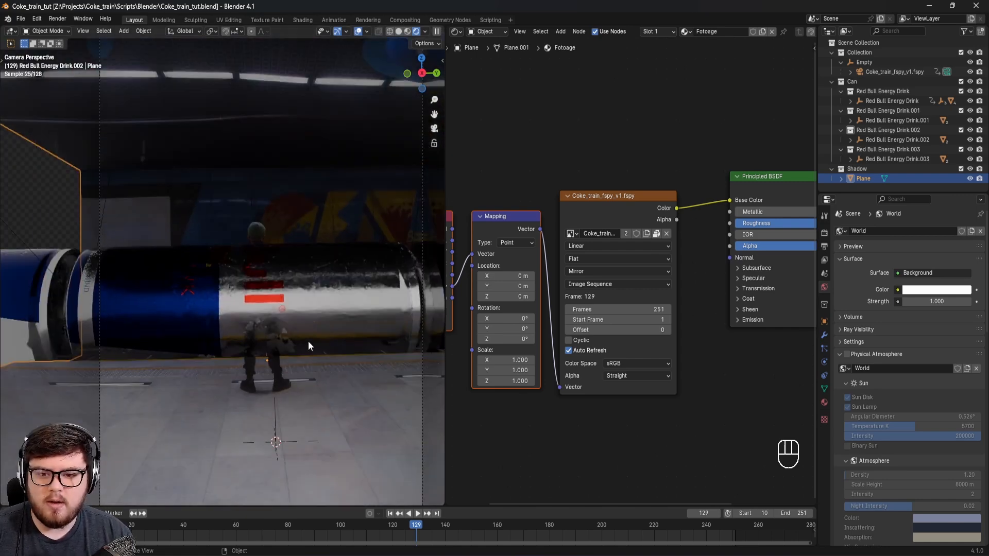
middle_click_drag(298, 345, 285, 336, "shift")
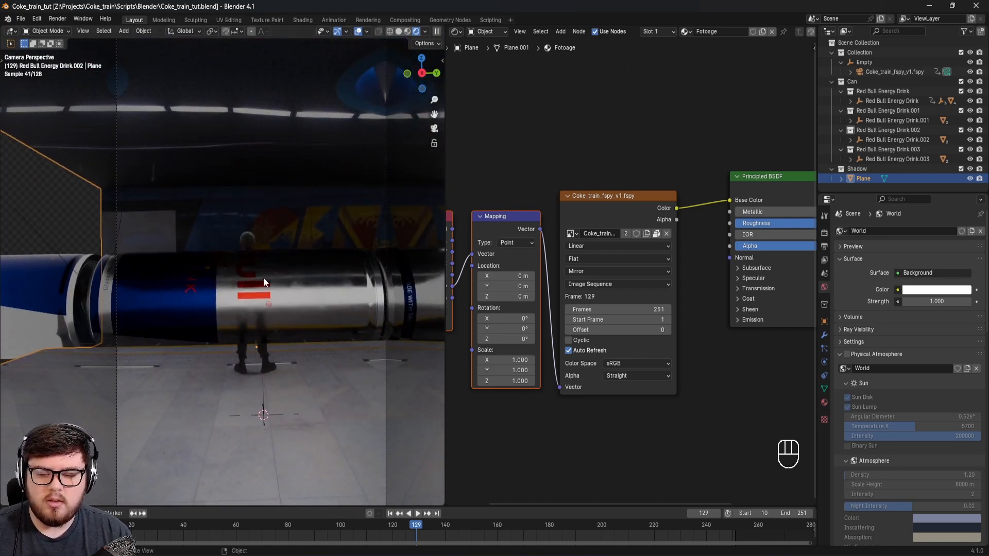
key("ctrl+s")
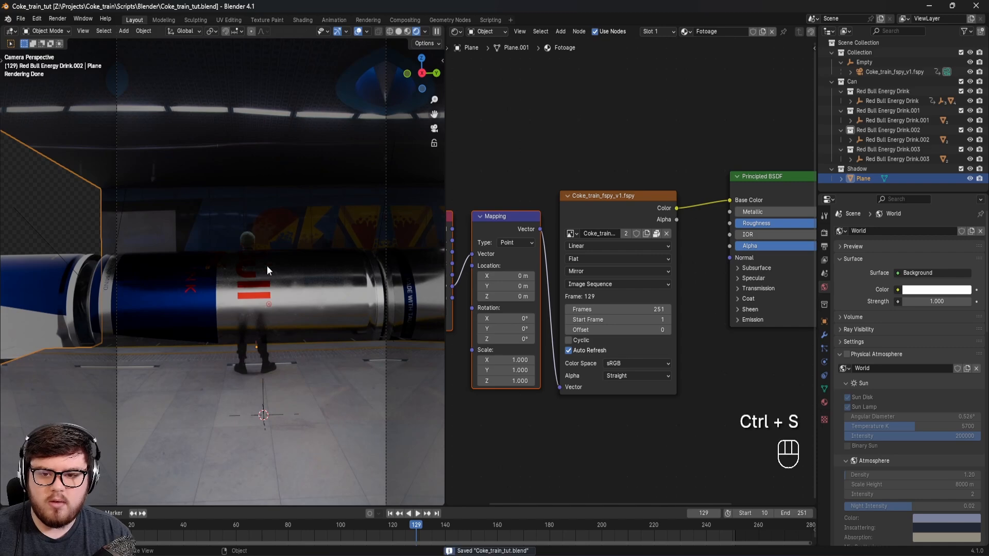
middle_click_drag(276, 268, 295, 307, "shift")
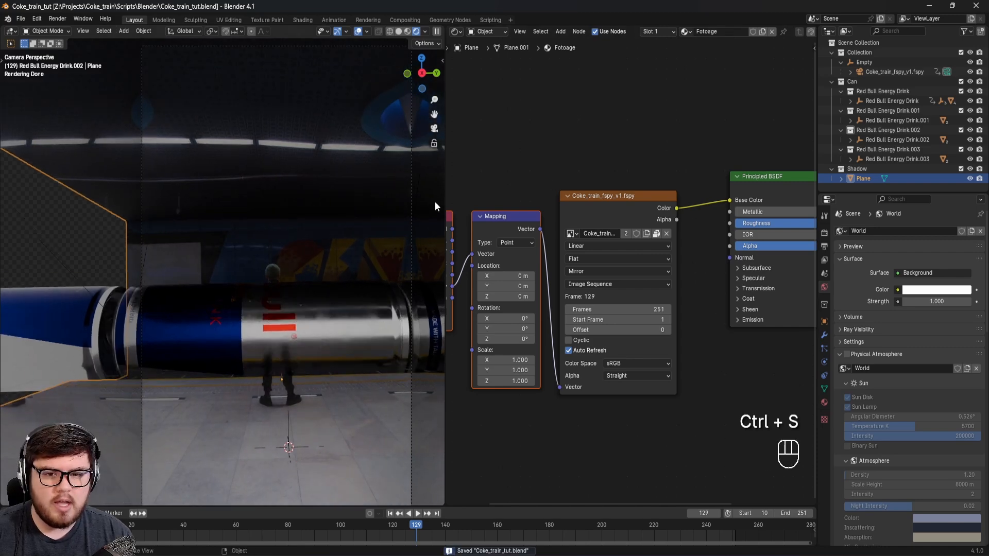
Step: Replace the Shader Editor with a second 3D Viewport, widen it, view the station geometry from the side and save the file
left_click_drag(445, 200, 670, 182)
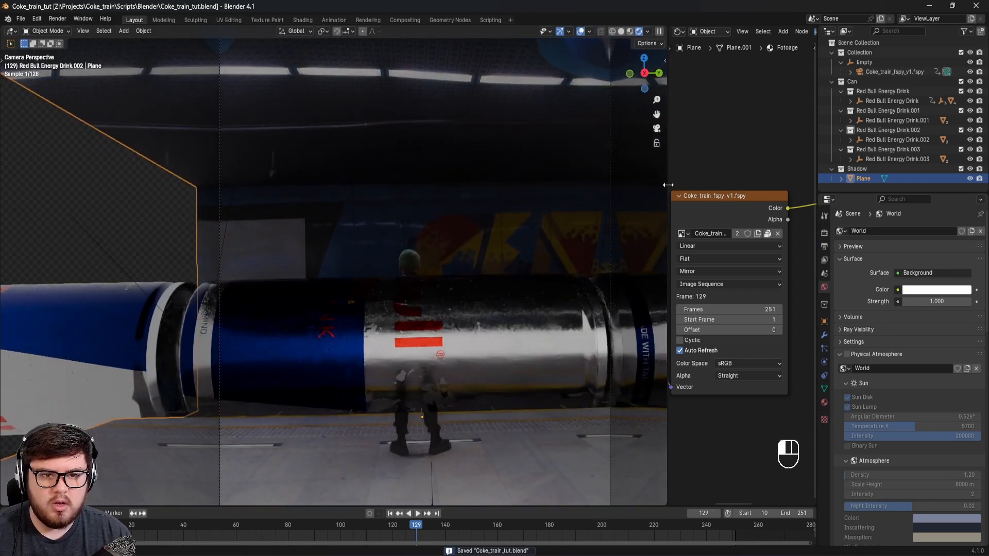
left_click(676, 32)
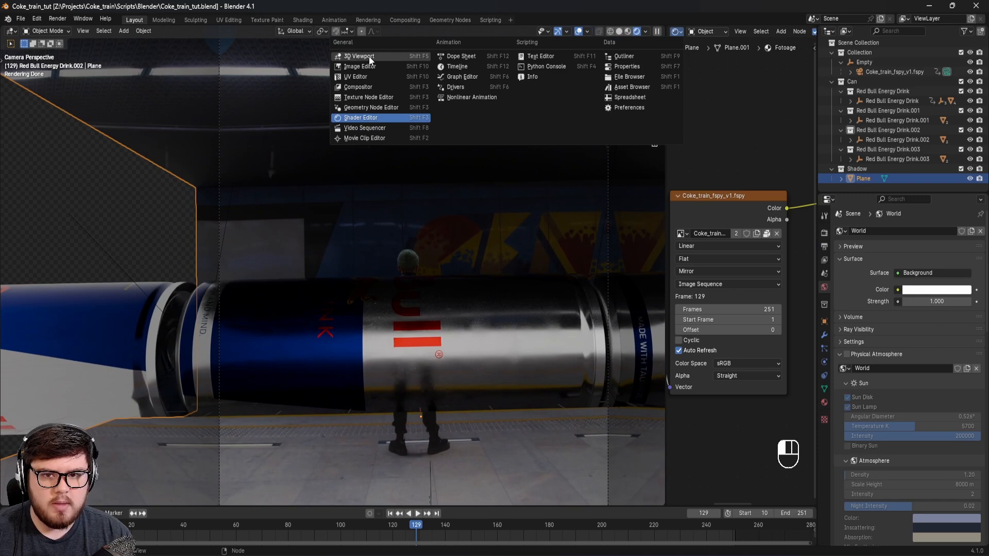
left_click(369, 56)
left_click_drag(664, 163, 381, 201)
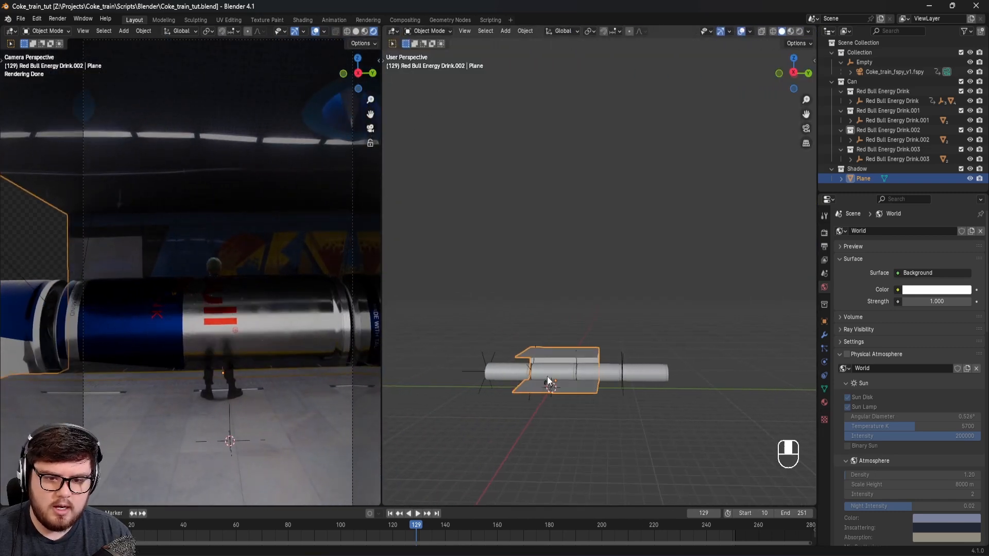
middle_click_drag(552, 409, 579, 340, "shift")
scroll(577, 337, "up", 4)
middle_click_drag(607, 308, 623, 337)
key("ctrl+s")
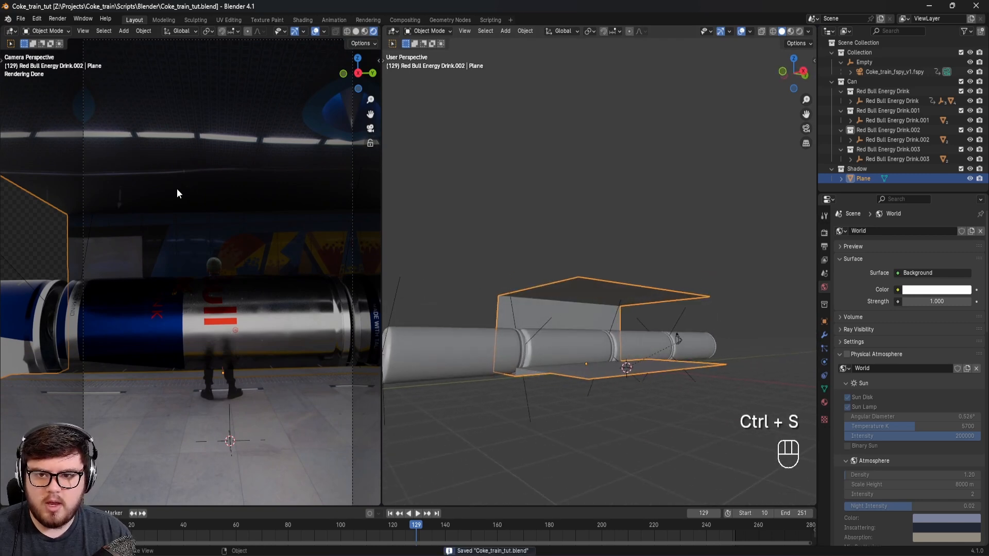
Step: Add an area light to the scene
middle_click_drag(124, 214, 170, 209, "shift")
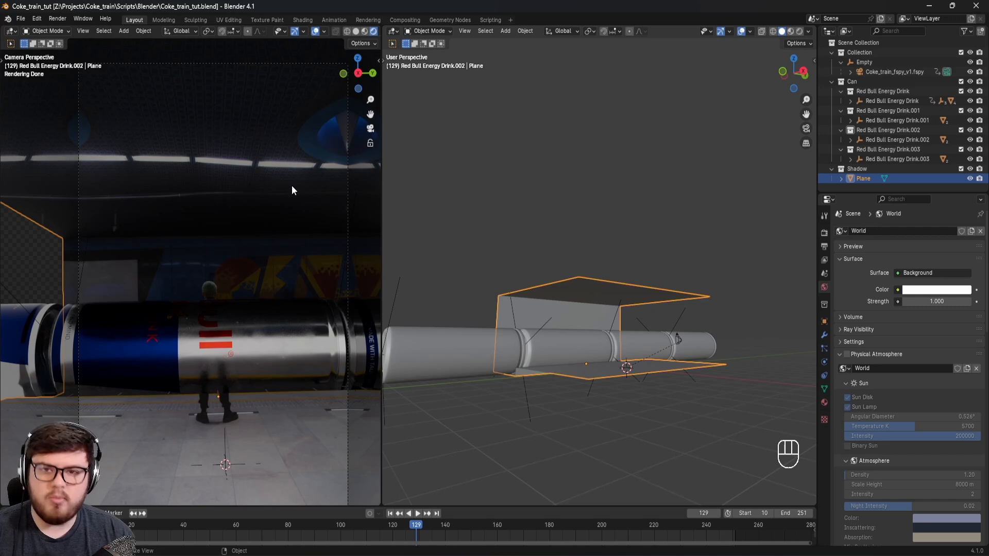
middle_click_drag(540, 259, 573, 282)
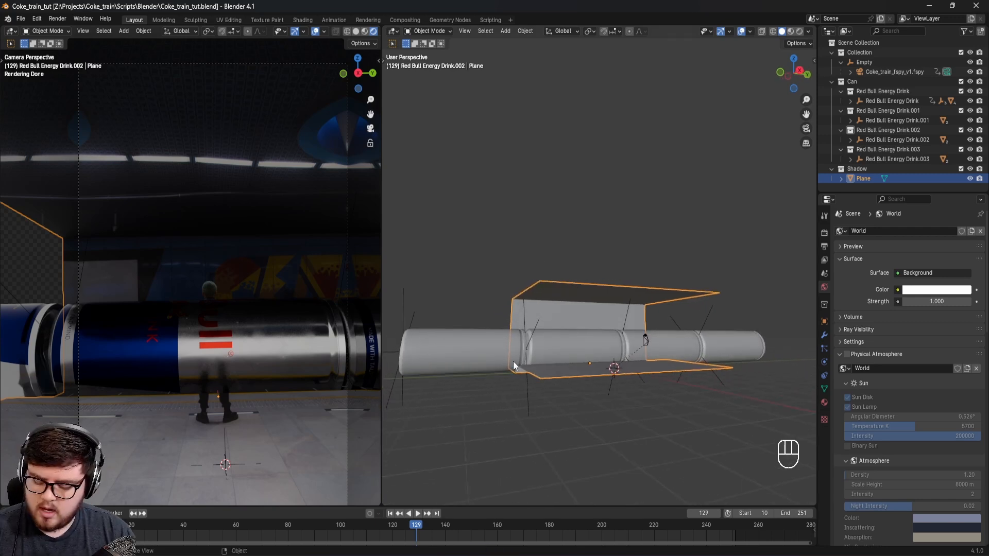
key("shift+a")
mouse_move(499, 471)
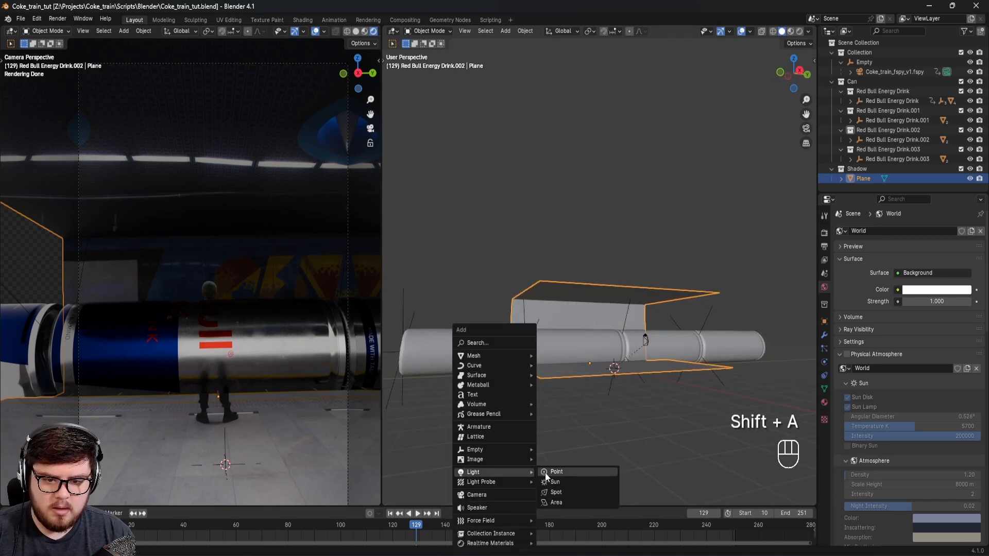
left_click(558, 502)
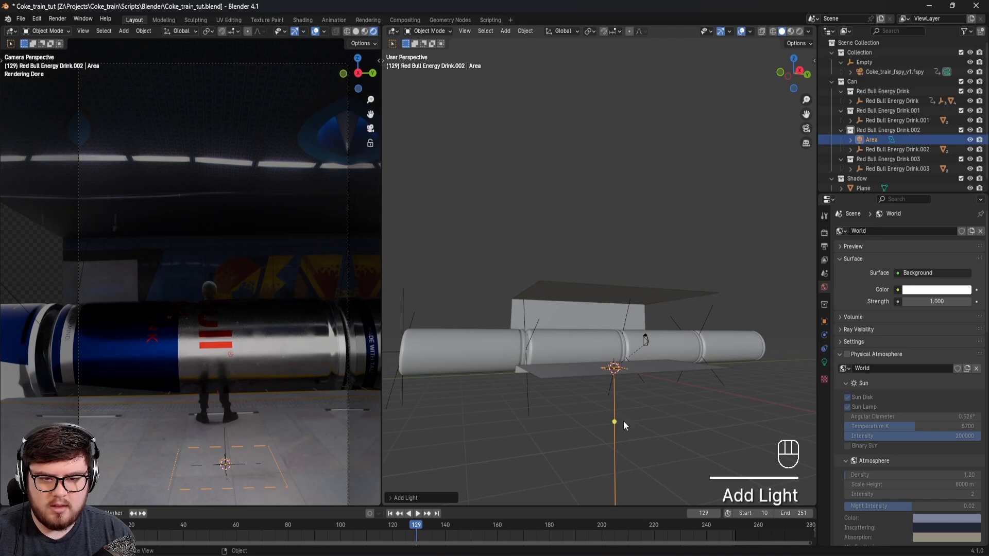
Step: Raise the area light along Z to the station ceiling and move it along X to line up with the strip lights
key("g")
key("z")
left_click(623, 346)
middle_click_drag(623, 346, 685, 354)
key("g")
key("z")
left_click(686, 350)
key("g")
key("x")
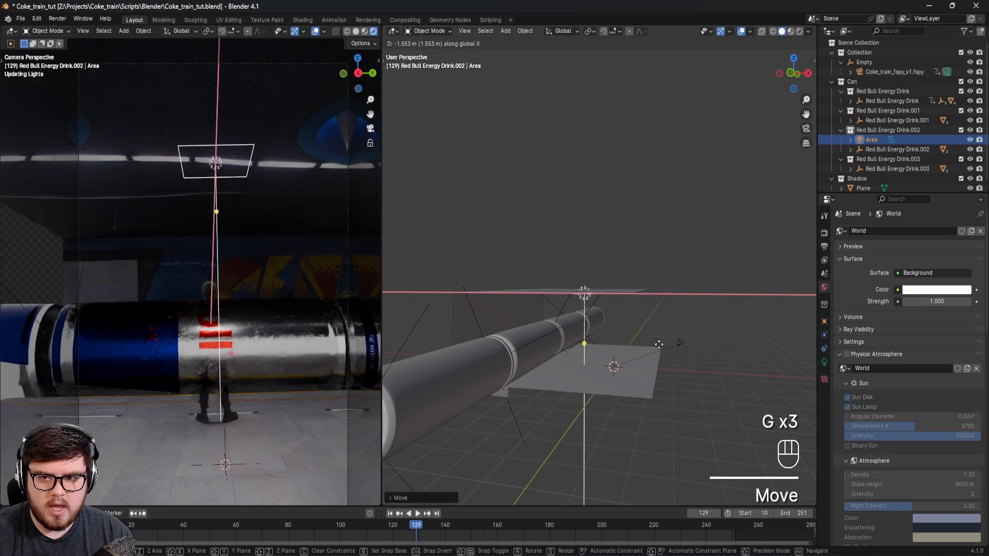
left_click(657, 343)
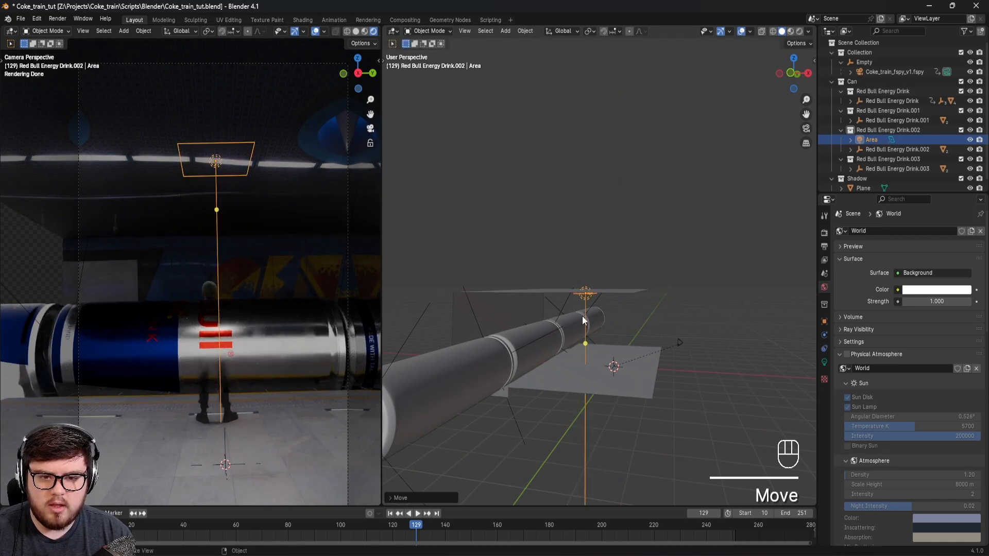
Step: Scale the area light down along X to match the narrow ceiling strip light
scroll(585, 323, "up", 8)
scroll(623, 257, "down", 4)
middle_click_drag(621, 252, 601, 252)
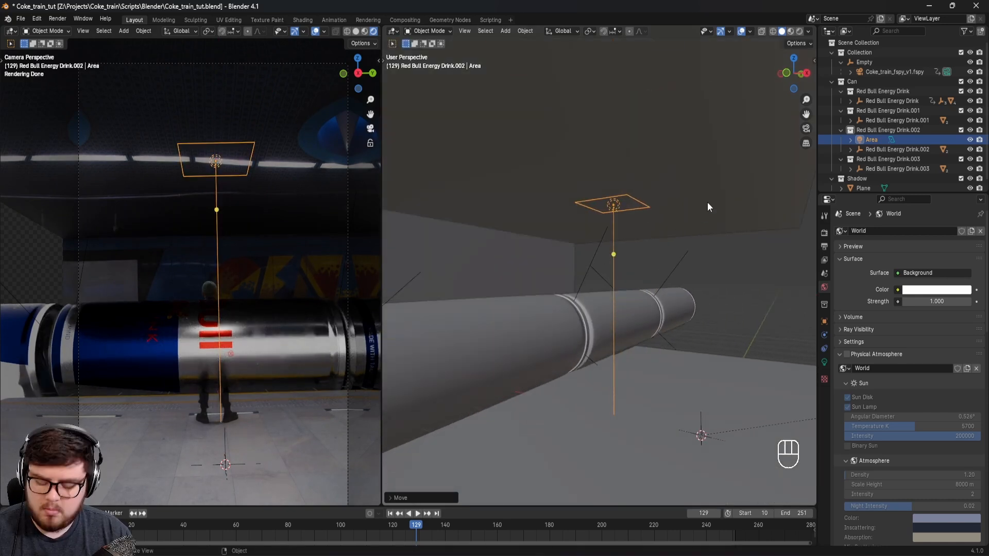
key("s")
key("x")
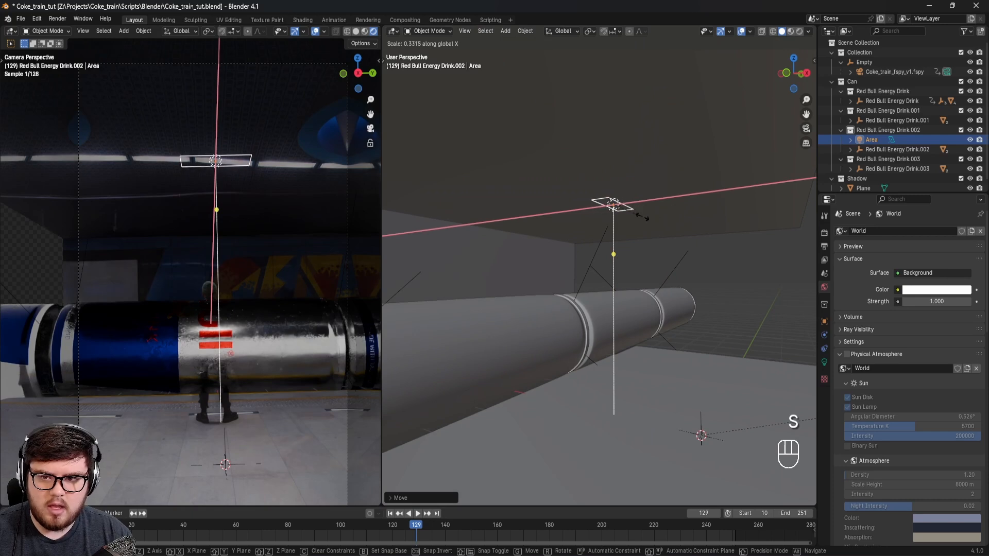
left_click(627, 218)
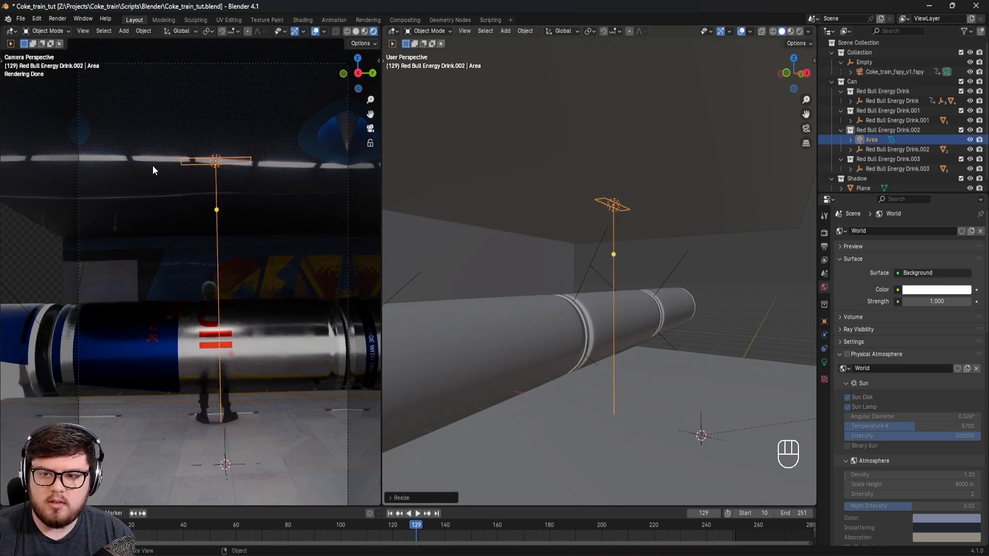
Step: Move the narrow area light along the ceiling strip to the fixture above the can's blue end
mouse_move(590, 230)
middle_mouse_down()
mouse_move(525, 234)
mouse_move(577, 239)
middle_mouse_up()
scroll(525, 234, "down", 4)
key("g")
key("x")
left_click(619, 249)
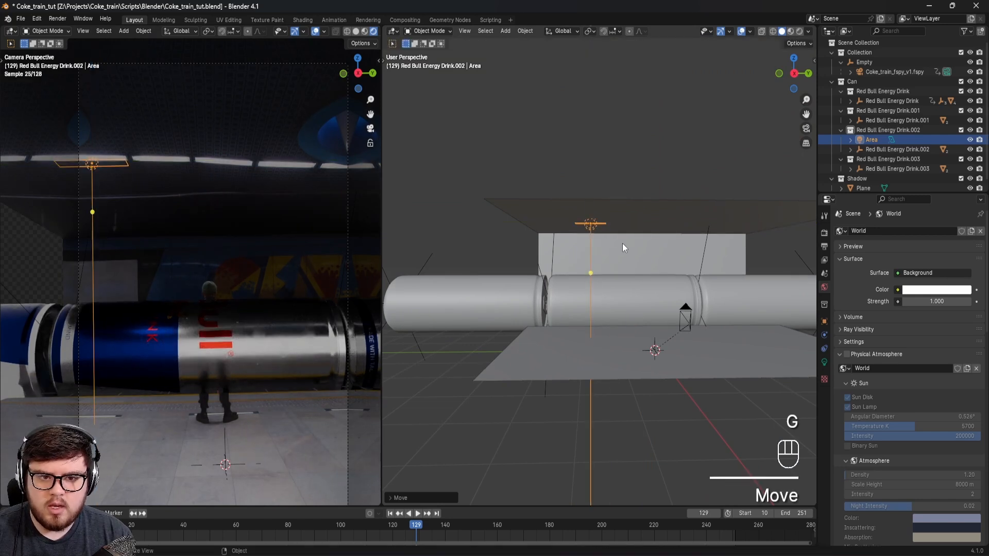
Step: Make a linked duplicate of the area light, offset about 1.05 m along Y onto the neighbouring ceiling fixture
middle_click_drag(172, 203, 175, 206, "shift")
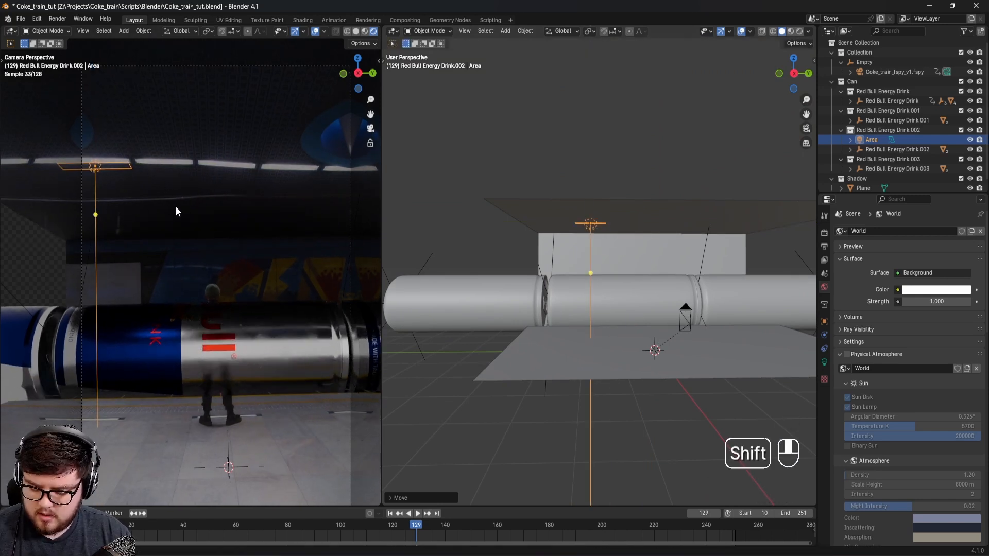
key("alt+d")
key("x")
key("y")
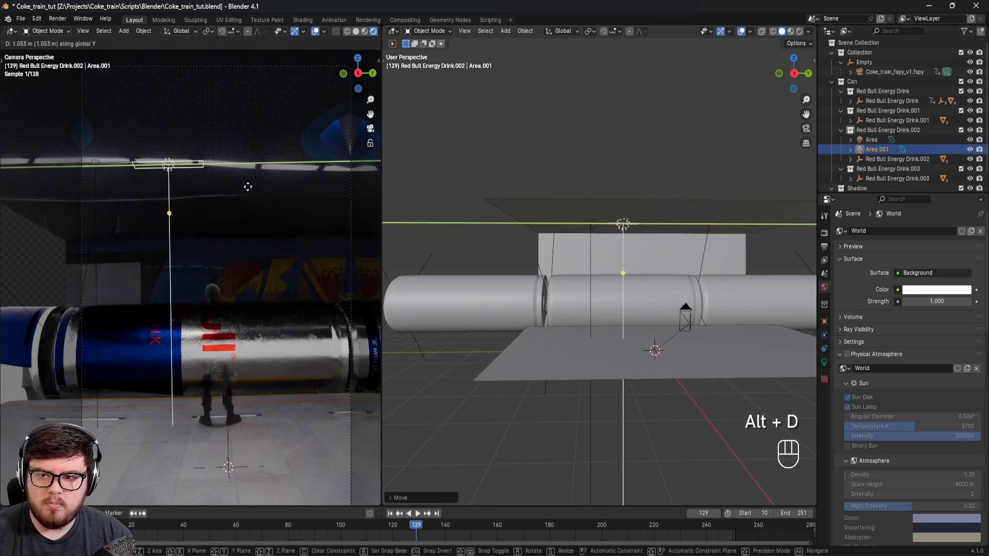
left_click(247, 186)
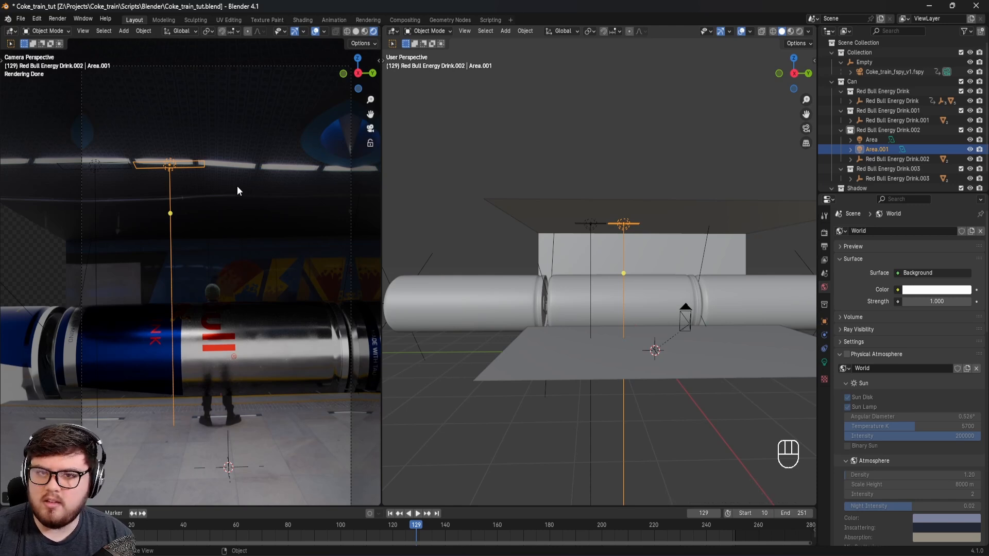
Step: Add three more linked duplicates of the area light along Y to continue the row of ceiling fixtures
middle_click_drag(772, 257, 721, 265, "shift")
key("alt+d")
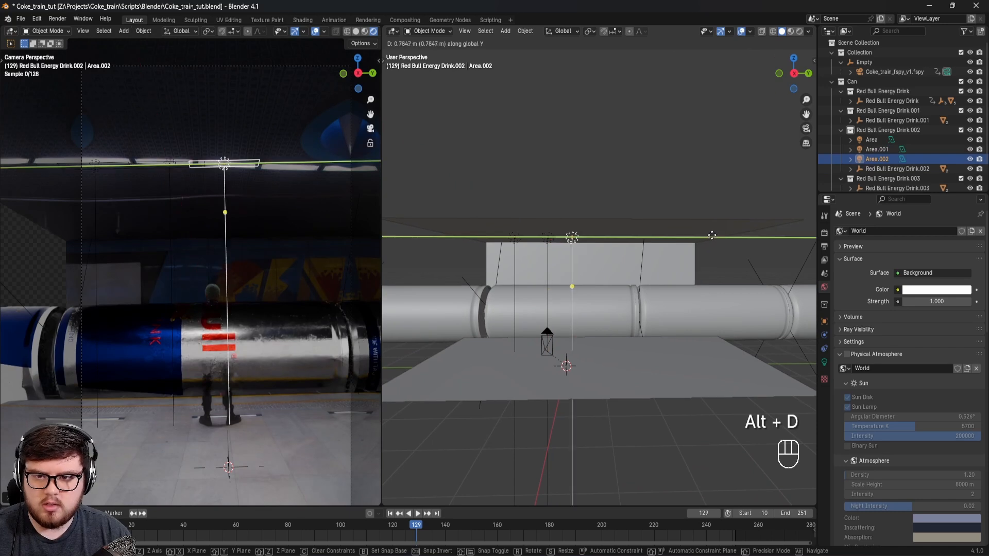
left_click(716, 244)
middle_click_drag(716, 247, 634, 253, "shift")
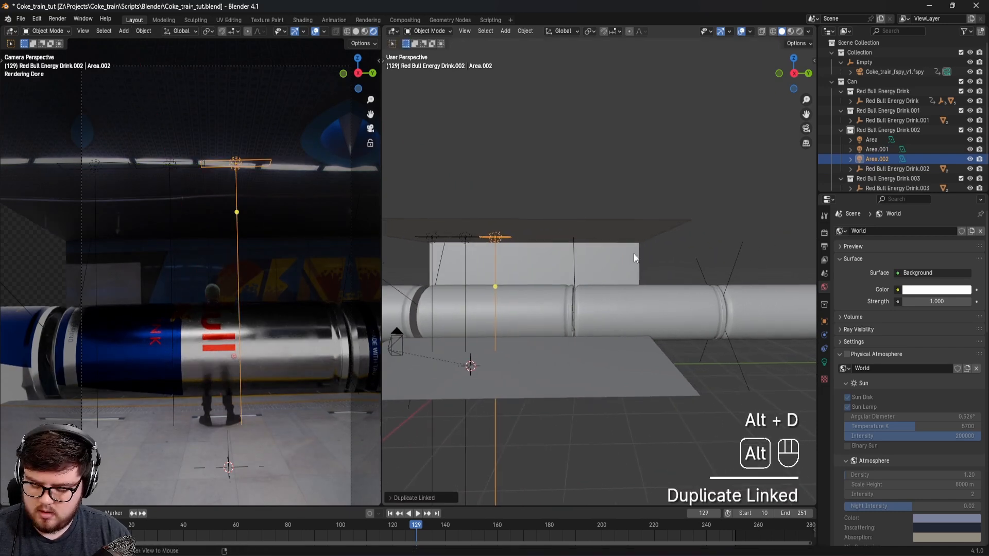
key("alt+d")
left_click(665, 252)
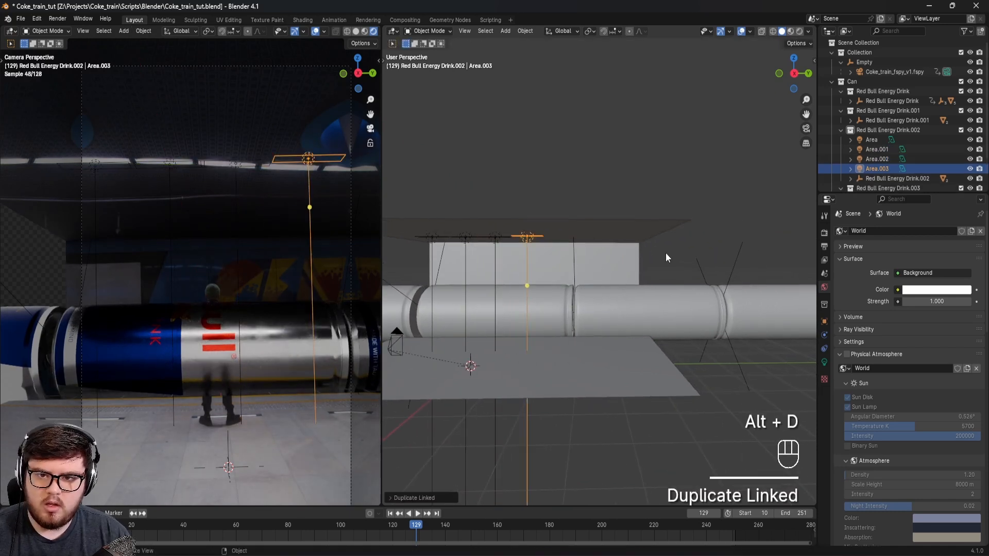
middle_click_drag(654, 274, 647, 279, "shift")
key("alt+d")
key("y")
left_click(673, 277)
Step: Nudge the last duplicated area light along X to align it with its ceiling fixture
key("g")
key("z")
right_click(672, 277)
key("g")
key("x")
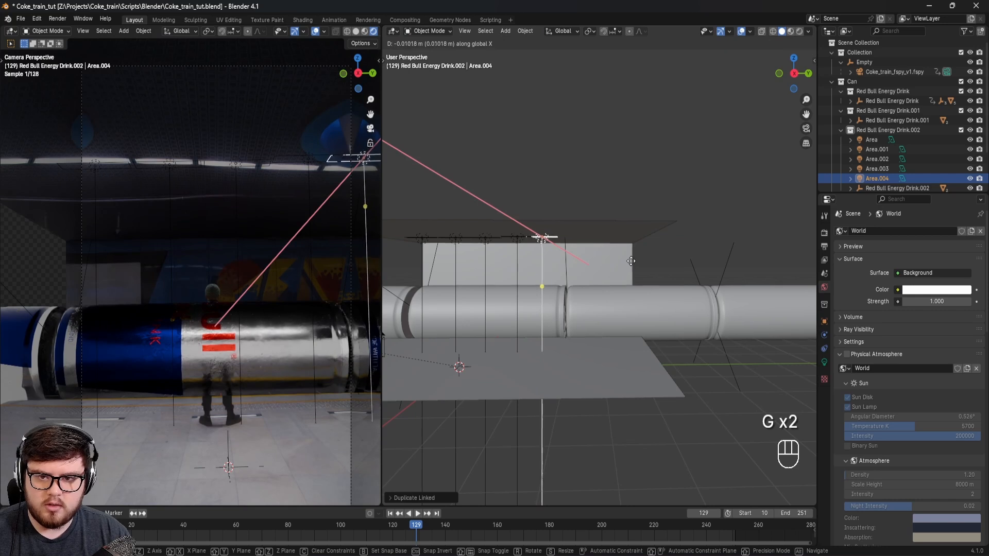
left_click(552, 257)
Step: Nudge the fourth and third area lights along X so they follow the strip lights in the camera view
left_click(513, 237)
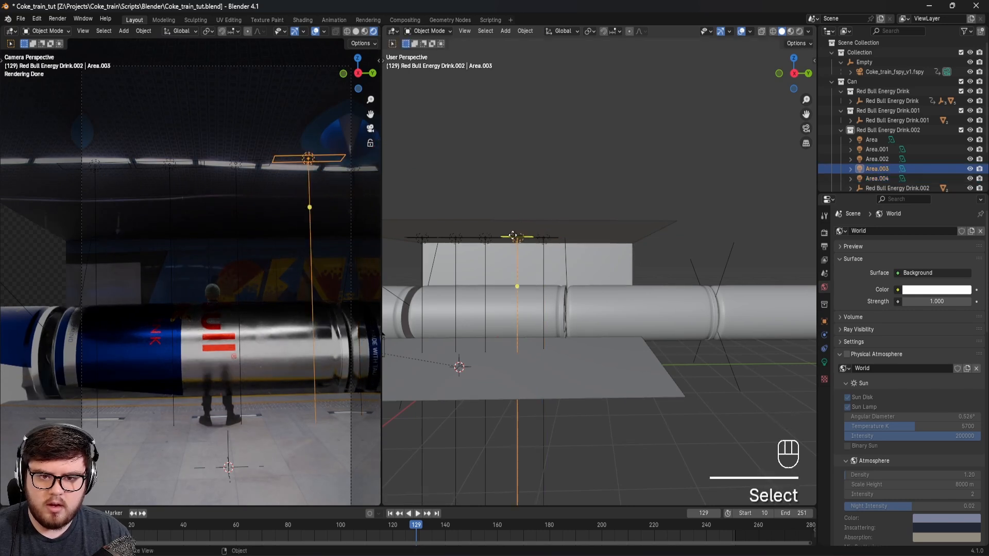
key("g")
key("x")
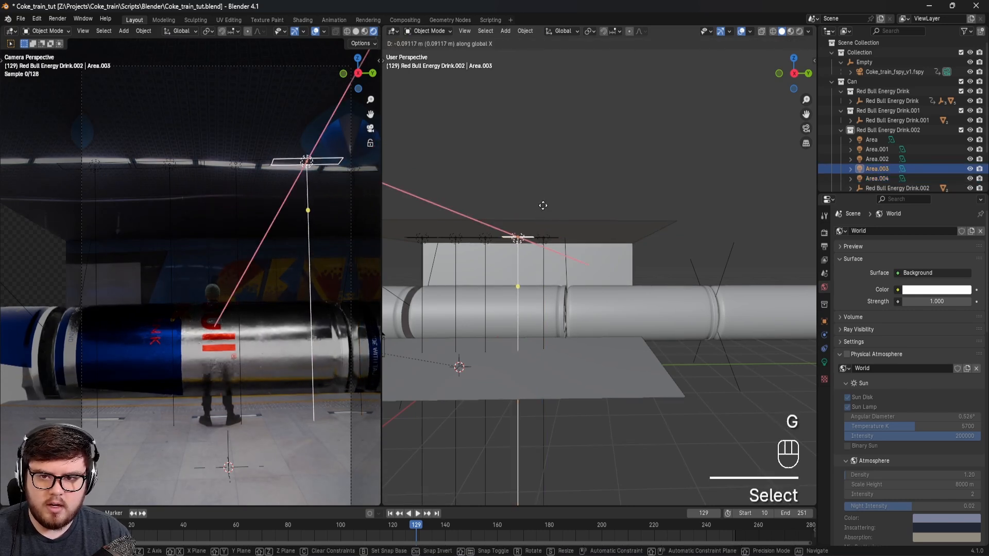
left_click(545, 201)
left_click(487, 238)
key("g")
key("x")
left_click(514, 203)
Step: Examine the rendered can beneath the row of ceiling lights and save the file
middle_click_drag(224, 283, 216, 316, "shift")
key("ctrl+s")
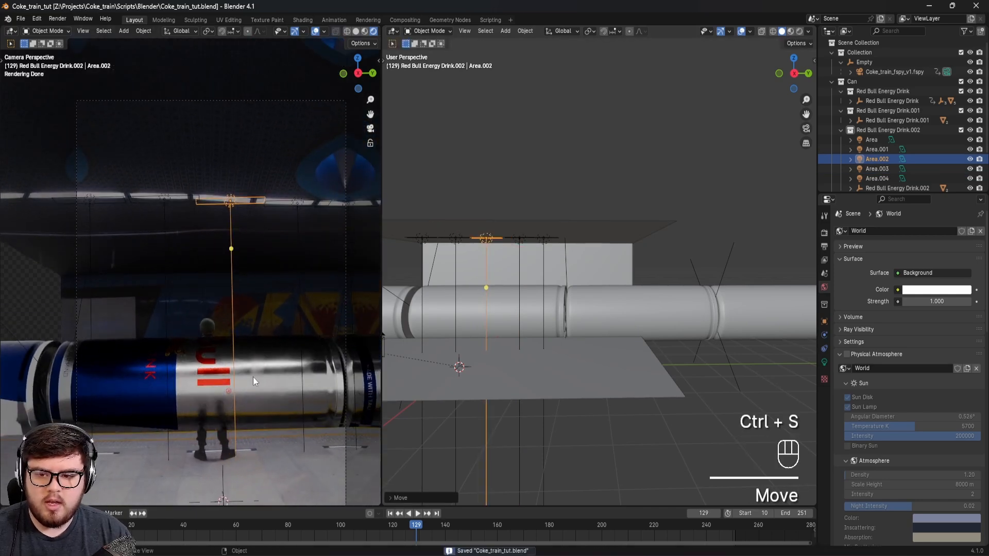
scroll(242, 381, "up", 4)
scroll(279, 357, "down", 4)
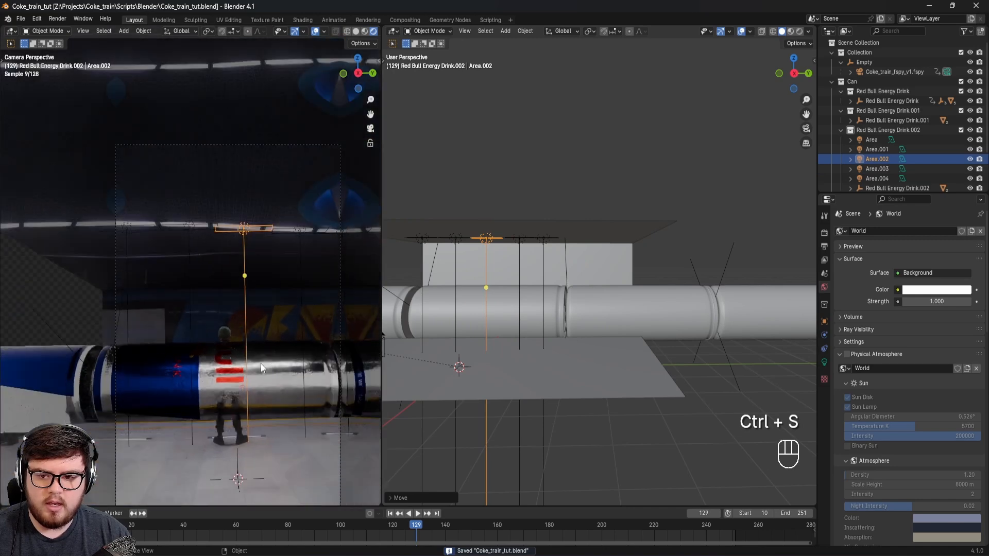
middle_click_drag(271, 364, 301, 344, "shift")
key("ctrl+s")
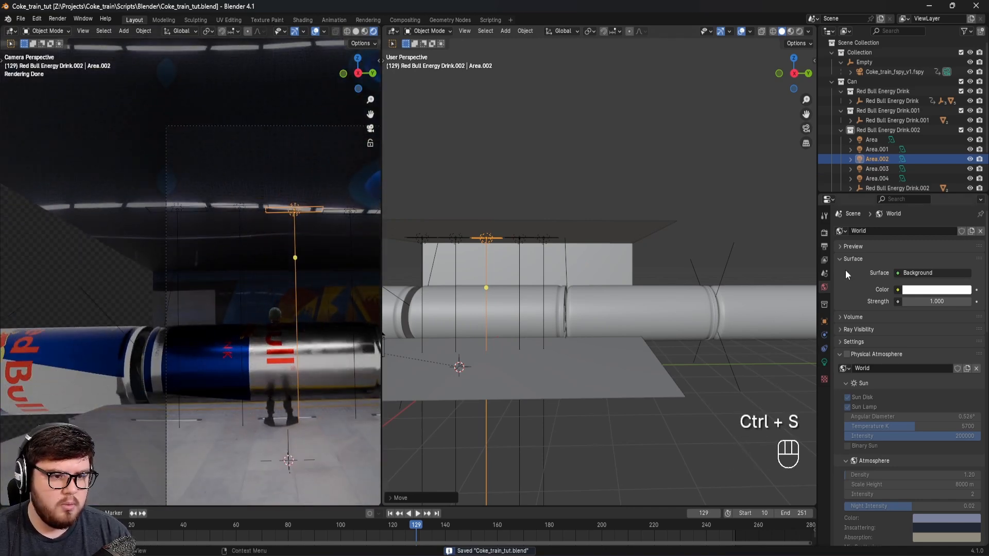
Step: Set the power of the linked ceiling area lights to 156.6 W from the first light's properties
left_click(184, 206)
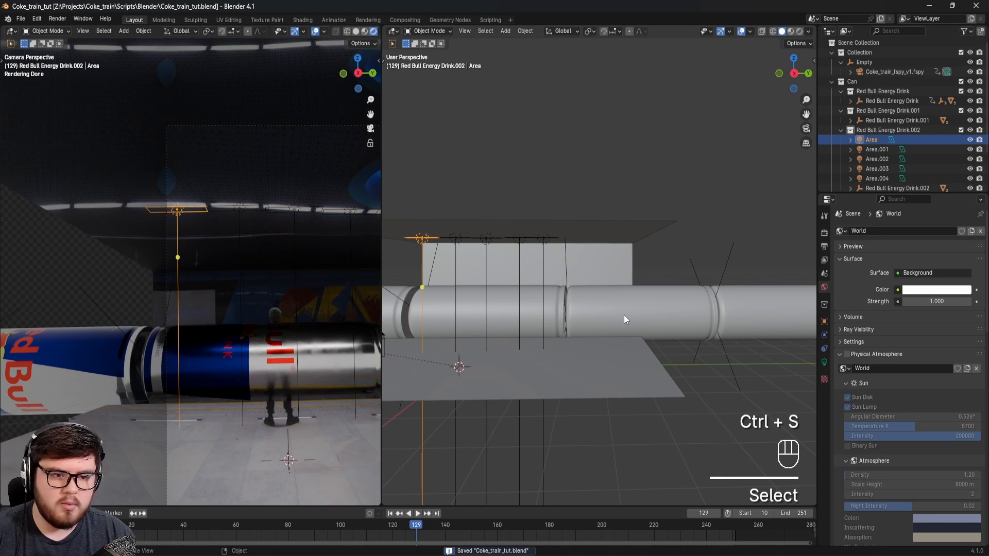
left_click(823, 363)
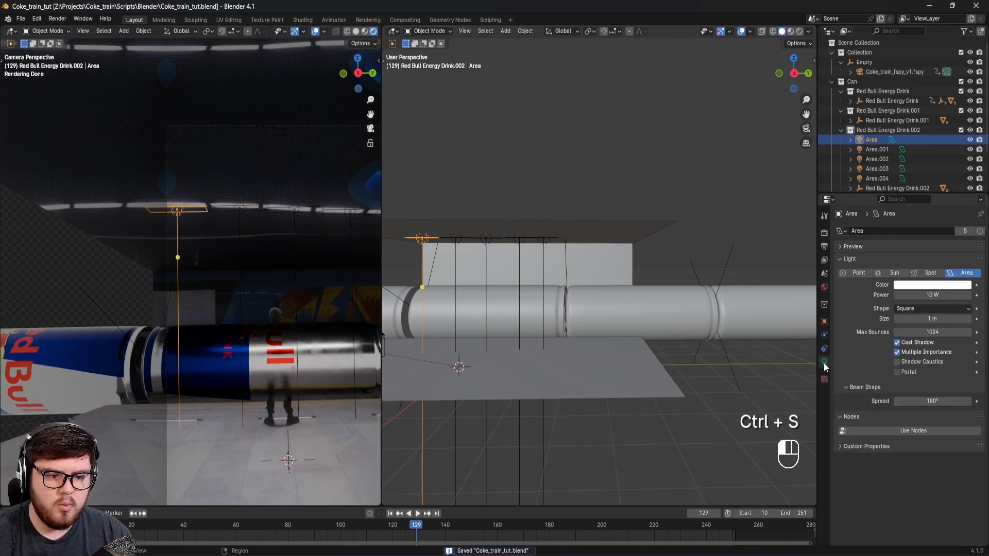
left_click_drag(921, 294, 966, 294)
Step: Check the shared power on the third and fourth ceiling lights and examine the rendered can and floor
left_click(289, 208)
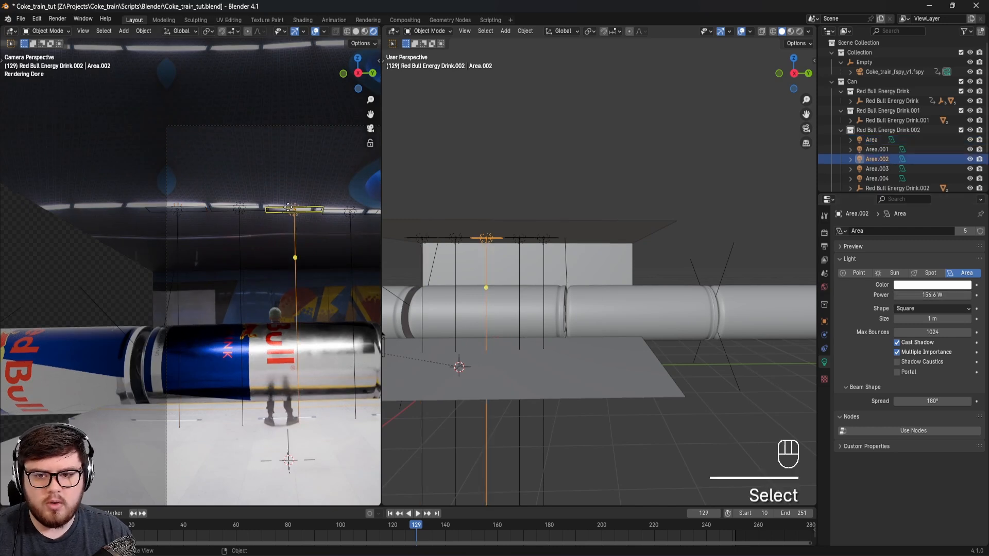
left_click(349, 211)
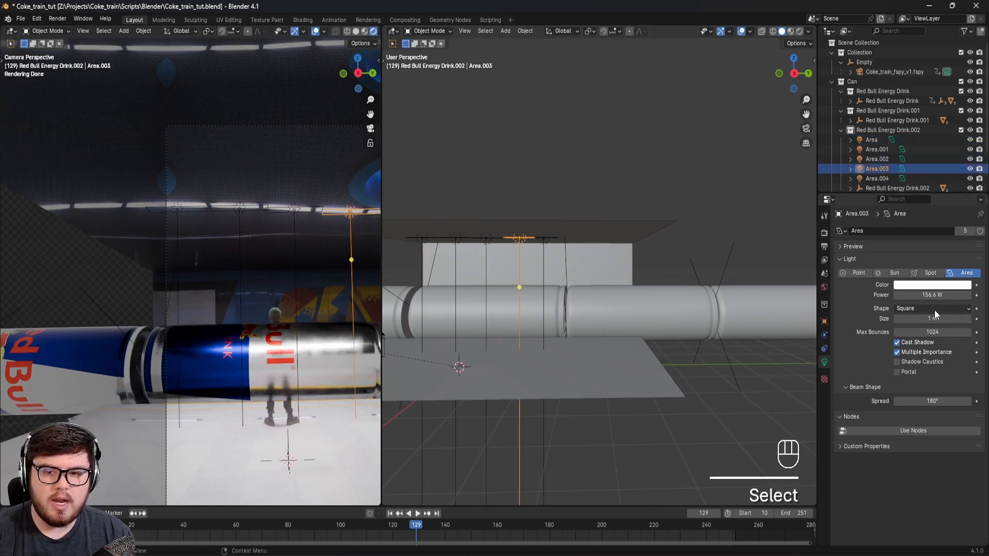
middle_click_drag(263, 307, 191, 336, "shift")
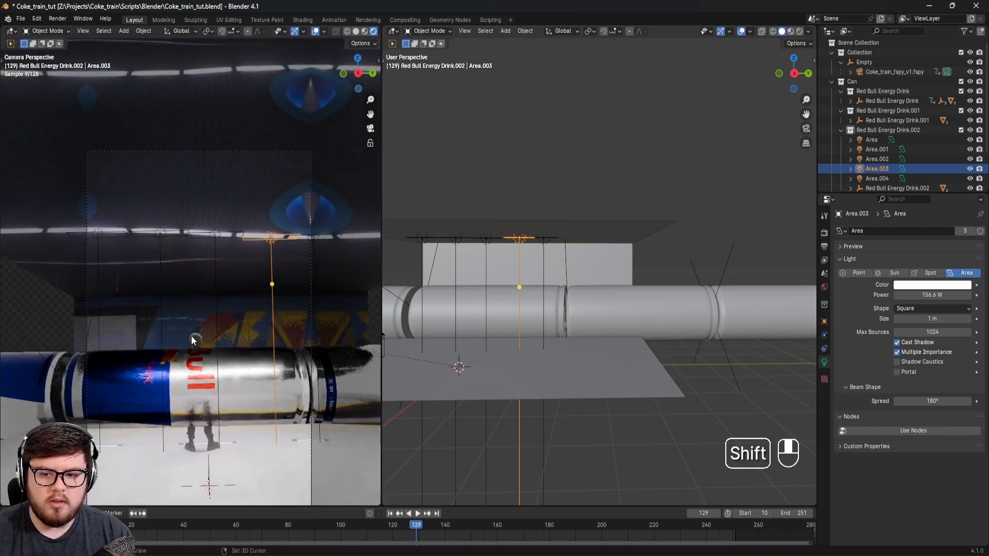
scroll(183, 387, "up", 2)
middle_click_drag(261, 405, 244, 384, "shift")
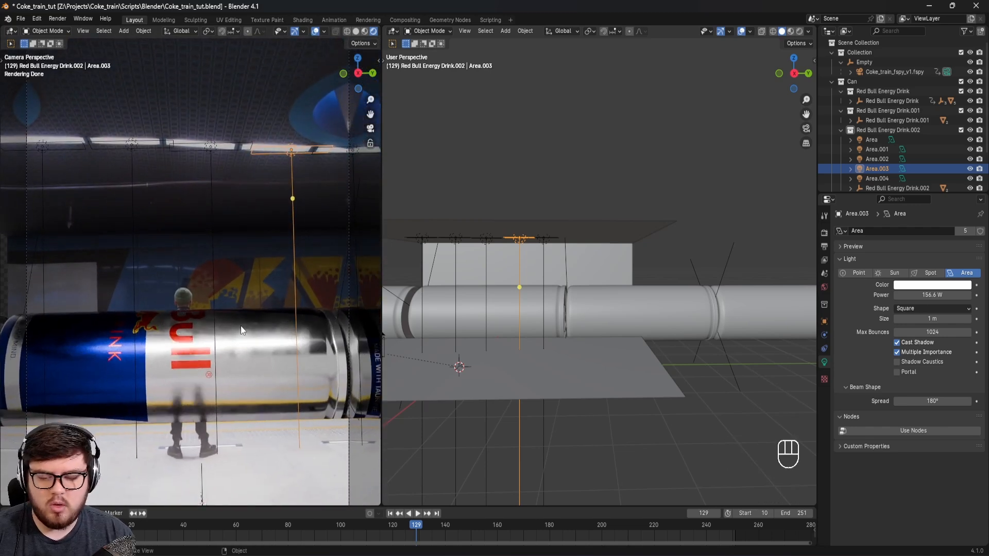
scroll(241, 327, "down", 2)
middle_click_drag(246, 323, 267, 338, "shift")
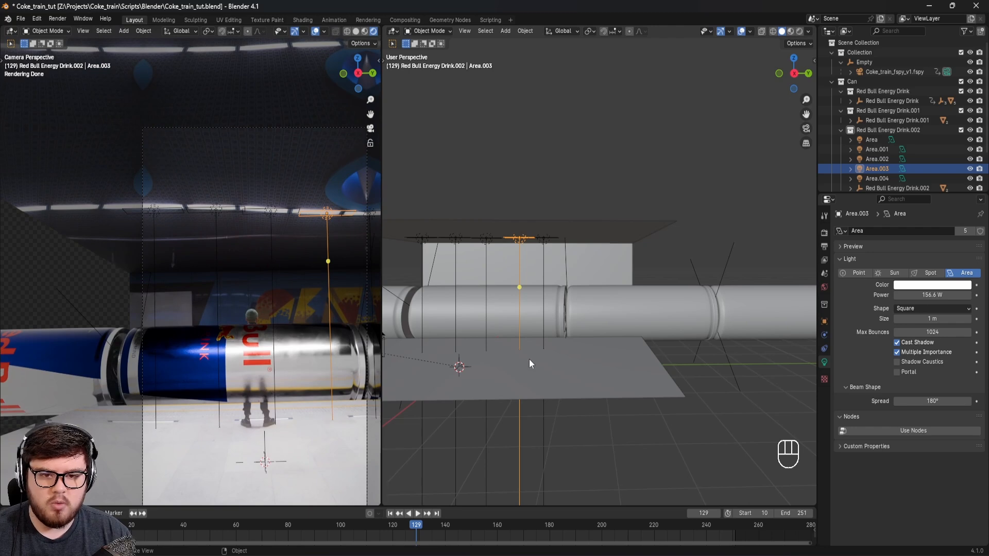
Step: Add a separate area light, raise it toward the ceiling and move it above the row of cans
key("shift+a")
left_click(576, 388)
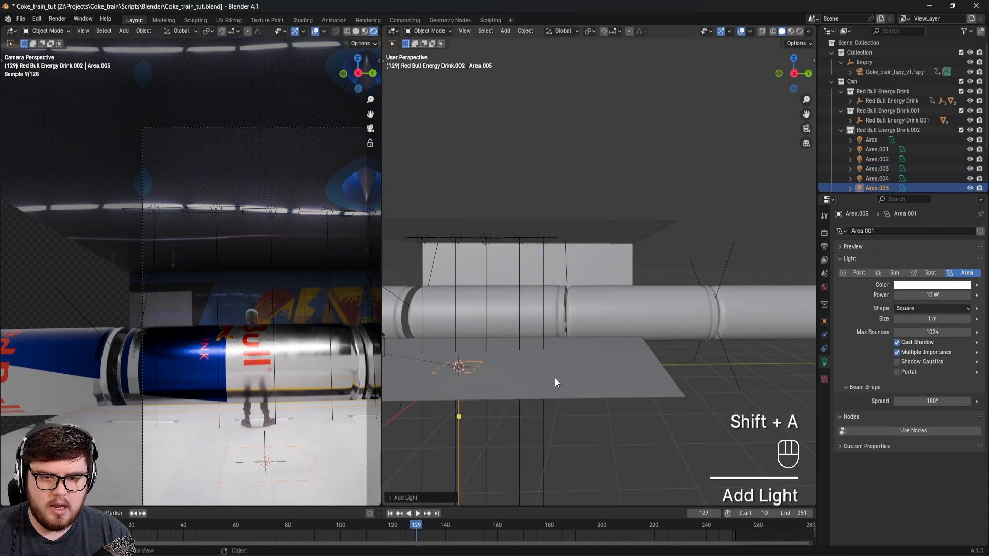
key("g")
key("g")
middle_click(551, 256, "shift")
left_click(550, 256)
middle_click_drag(518, 290, 571, 266)
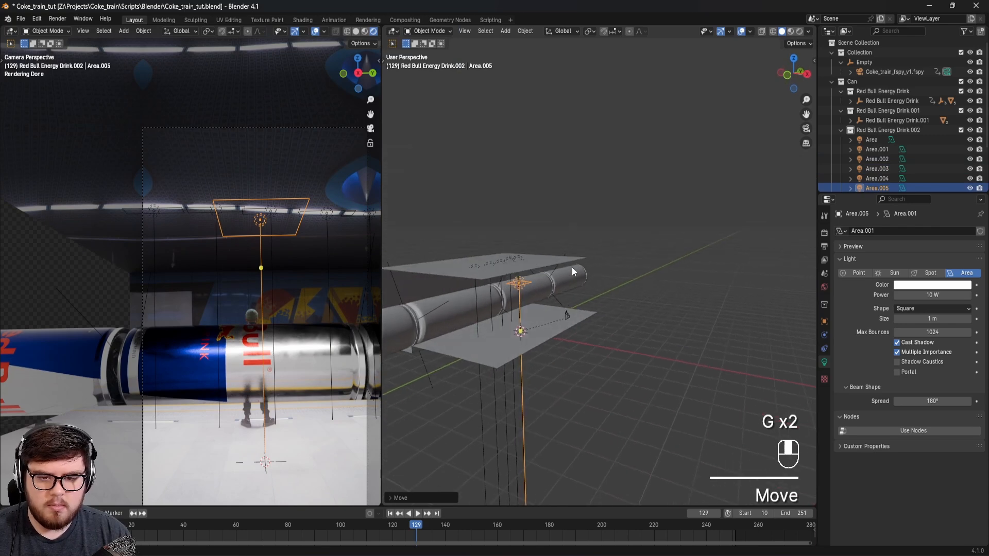
key("g")
middle_click(571, 267, "shift")
left_click(505, 264)
Step: Enlarge the new area light to span the cans and raise it along Z to just below the ceiling
key("s")
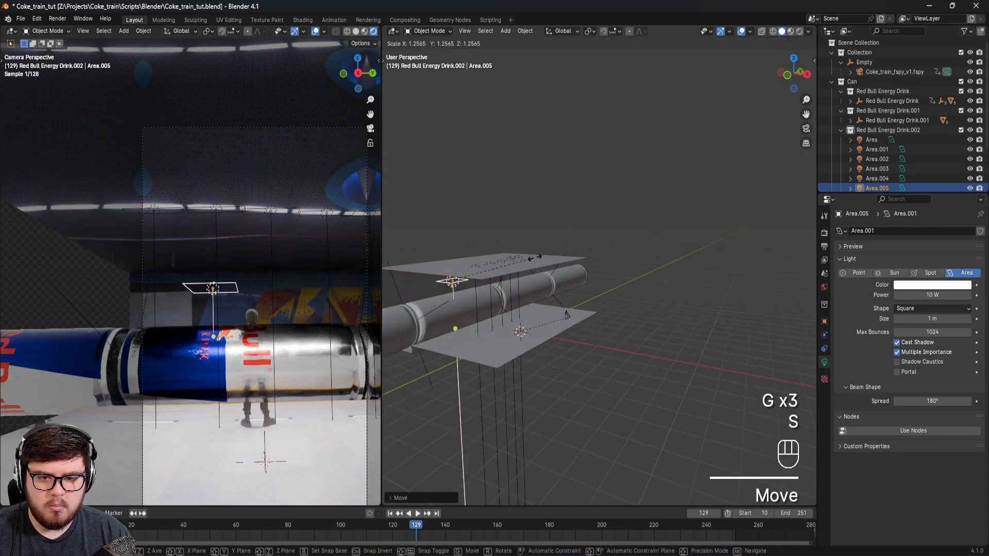
left_click(765, 257)
key("g")
middle_click(766, 252)
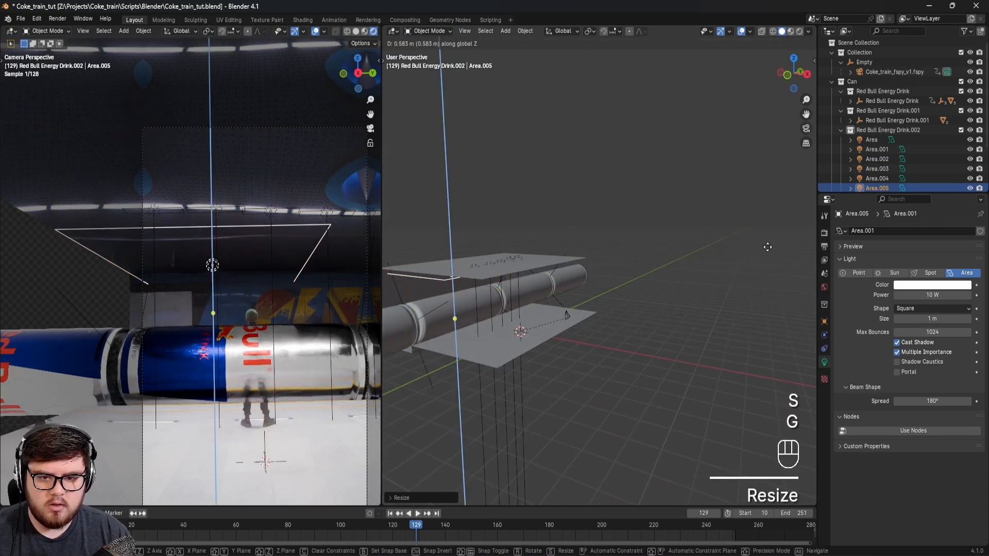
left_click(734, 264)
middle_click_drag(735, 265, 593, 297)
Step: Save the file, turn off Multiple Importance for the large area light and set its power to 100.4 W
scroll(277, 347, "up", 4)
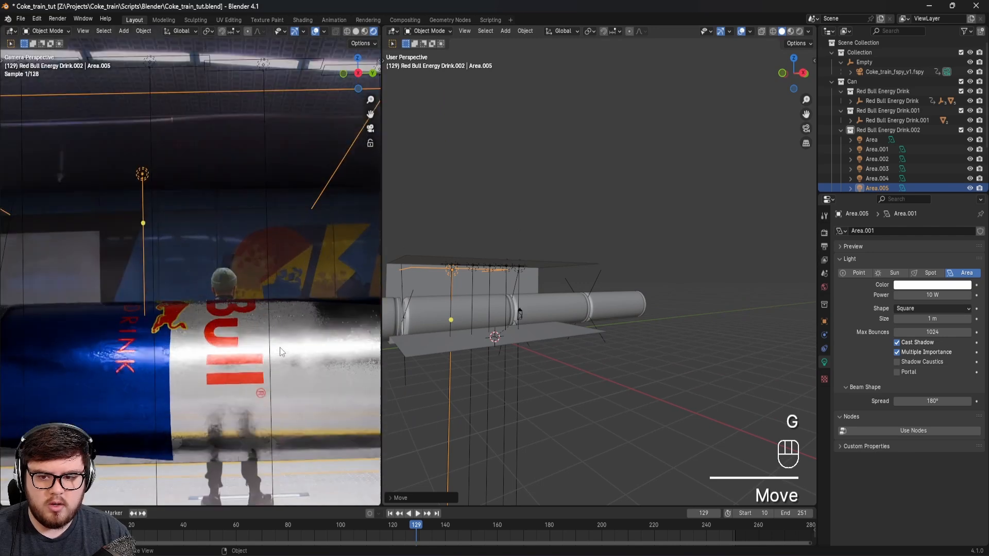
key("ctrl+s")
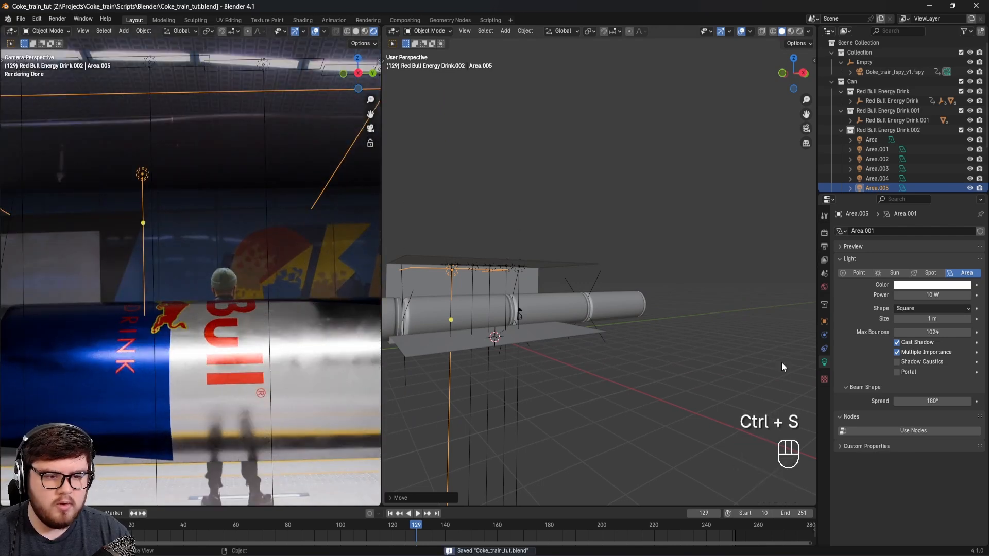
left_click(900, 352)
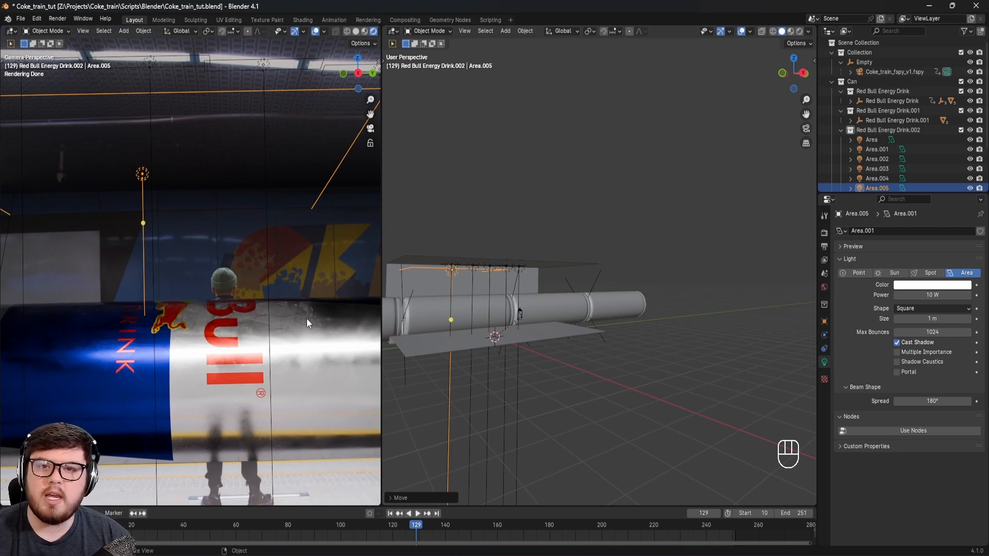
left_click_drag(924, 296, 944, 296)
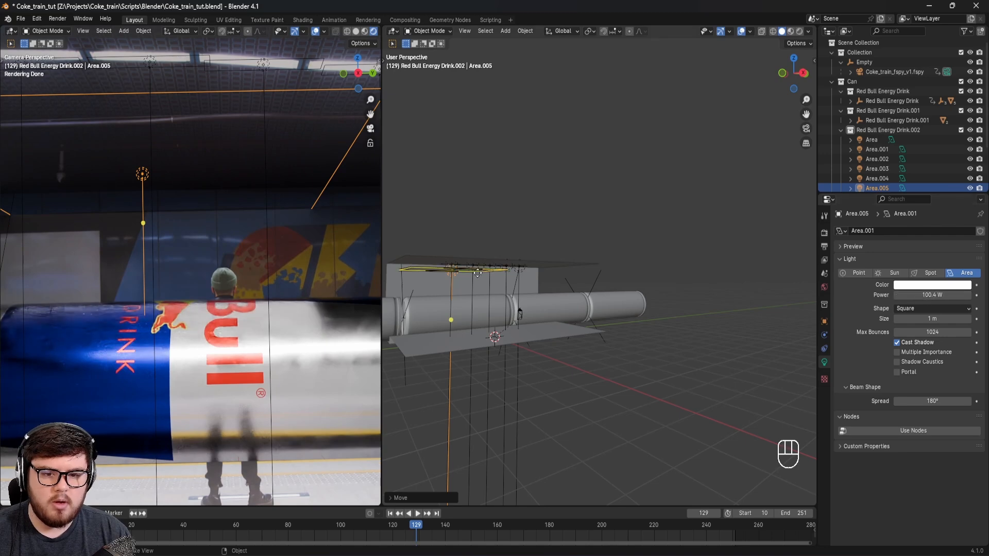
Step: Scale the large area light up further and move it horizontally to centre it over the station
middle_click_drag(506, 274, 470, 276)
key("s")
left_click(377, 205)
key("g")
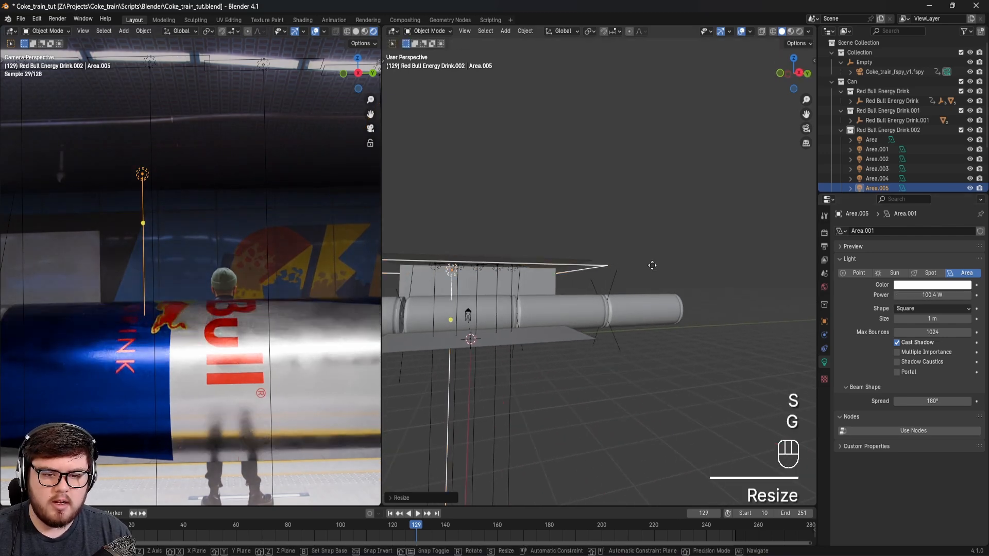
key("shift+z")
left_click(252, 307)
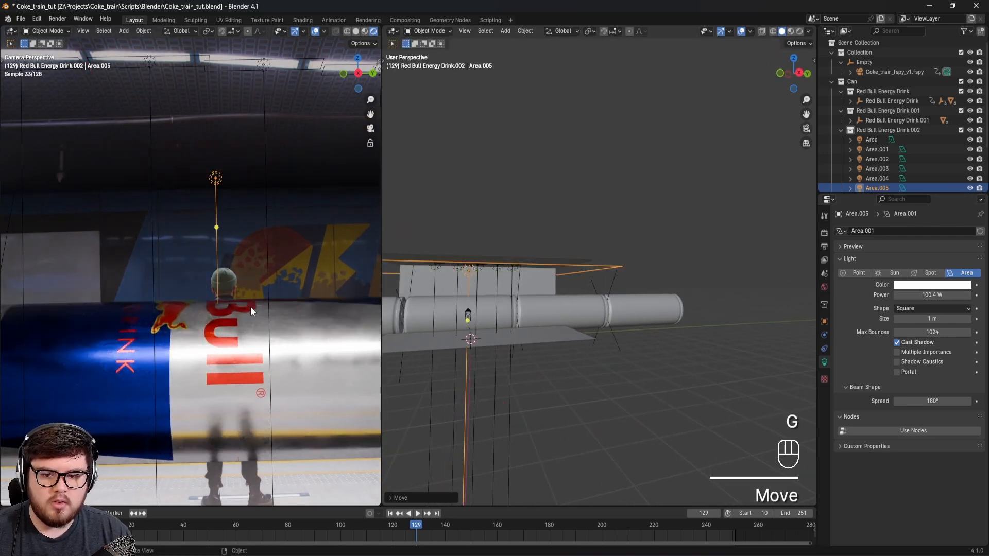
Step: Save the file and examine the lighting and reflections on the cans up close in the rendered camera view
scroll(250, 307, "down", 3)
scroll(265, 320, "up", 3)
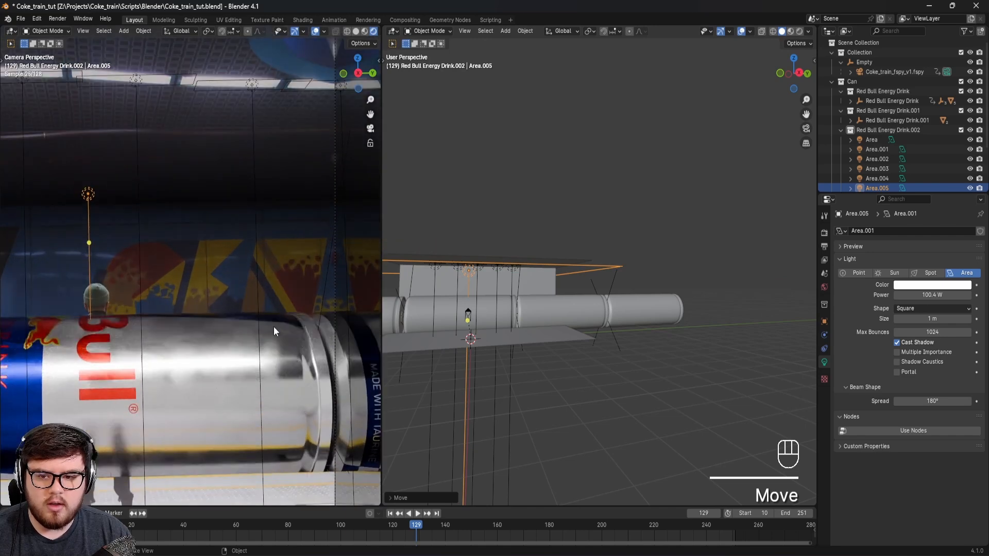
key("ctrl+s")
scroll(271, 324, "up", 3)
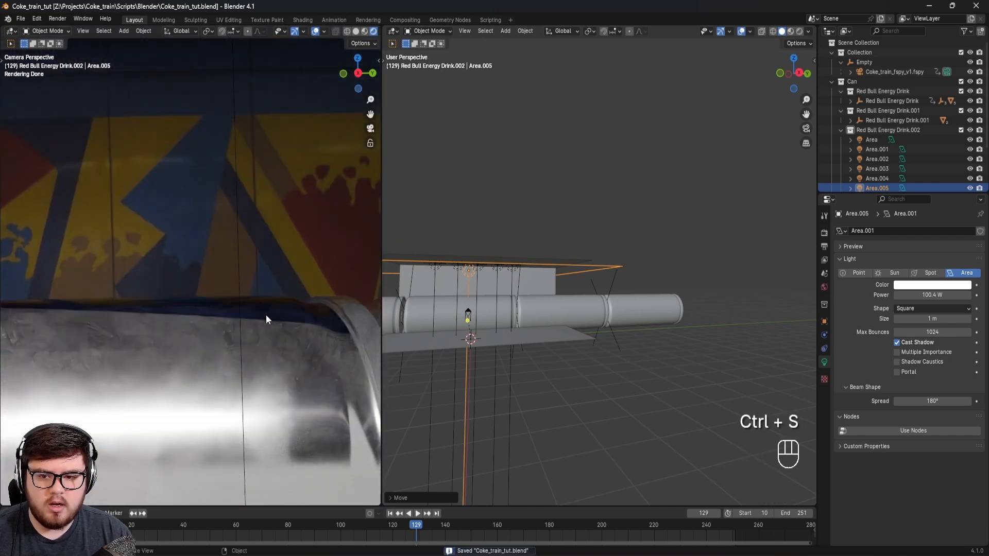
scroll(263, 308, "down", 3)
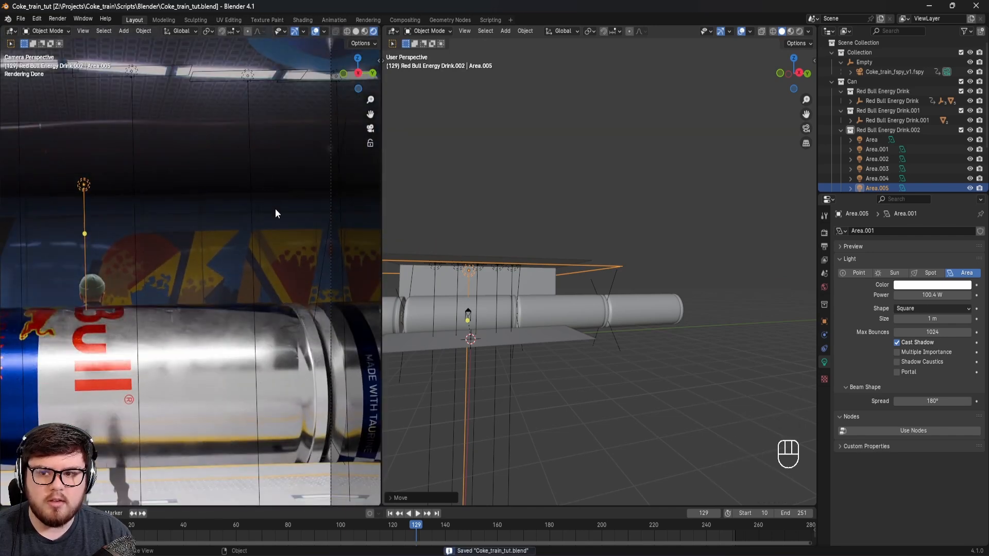
middle_click_drag(216, 204, 292, 264, "shift")
scroll(310, 221, "down", 4)
key("ctrl+s")
scroll(214, 363, "up", 5)
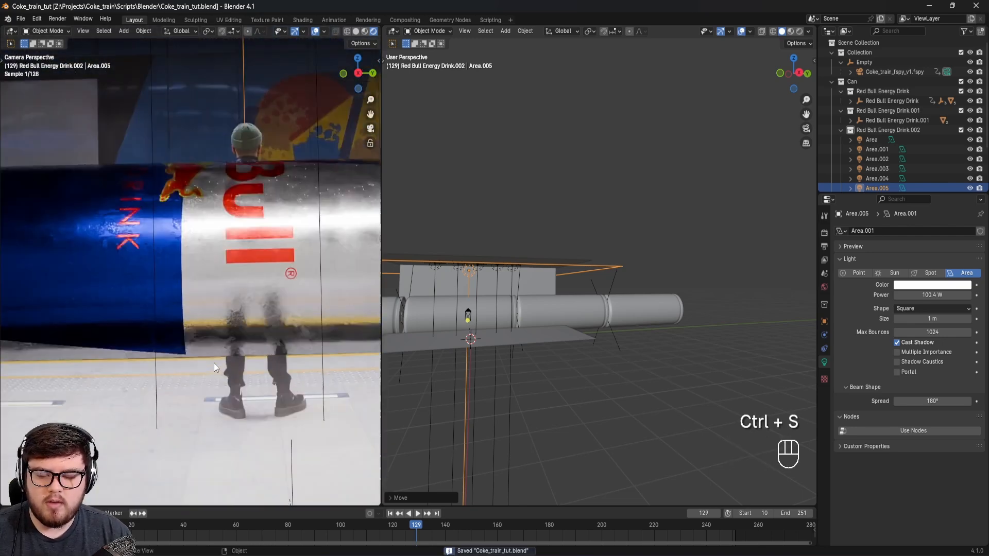
scroll(264, 329, "down", 4)
middle_click_drag(266, 342, 270, 316, "shift")
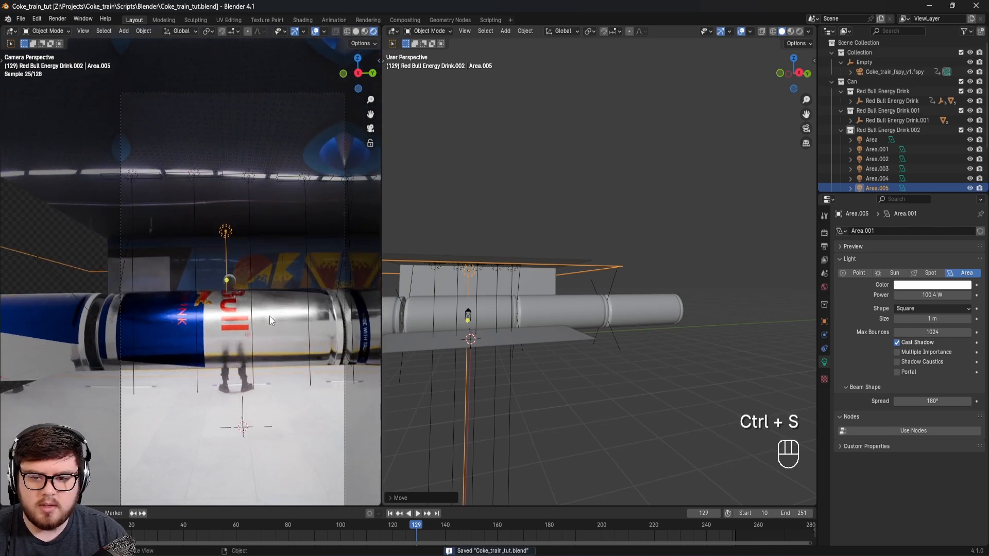
key("ctrl+s")
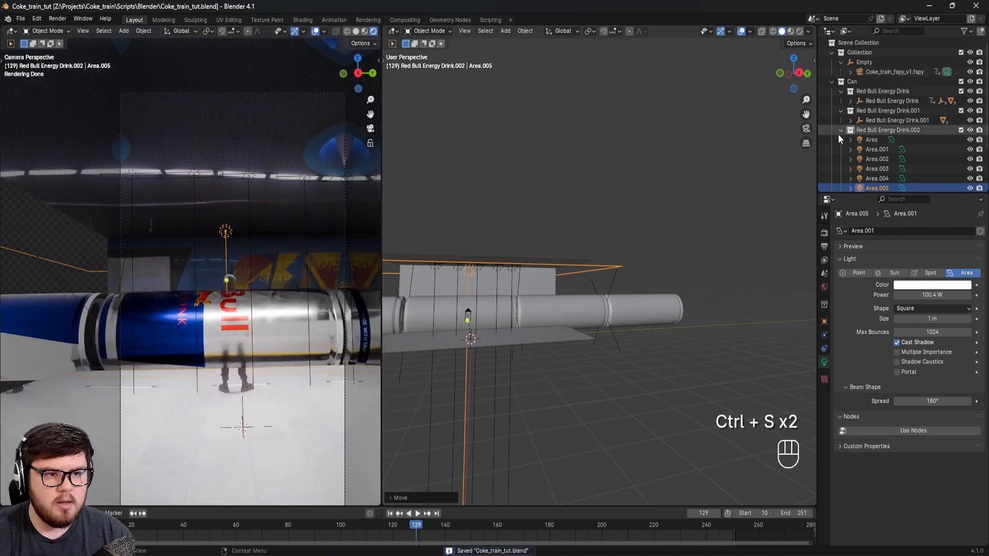
Step: Collapse the Can collection, select the plane in the Shadow collection and save the file
left_click(831, 81)
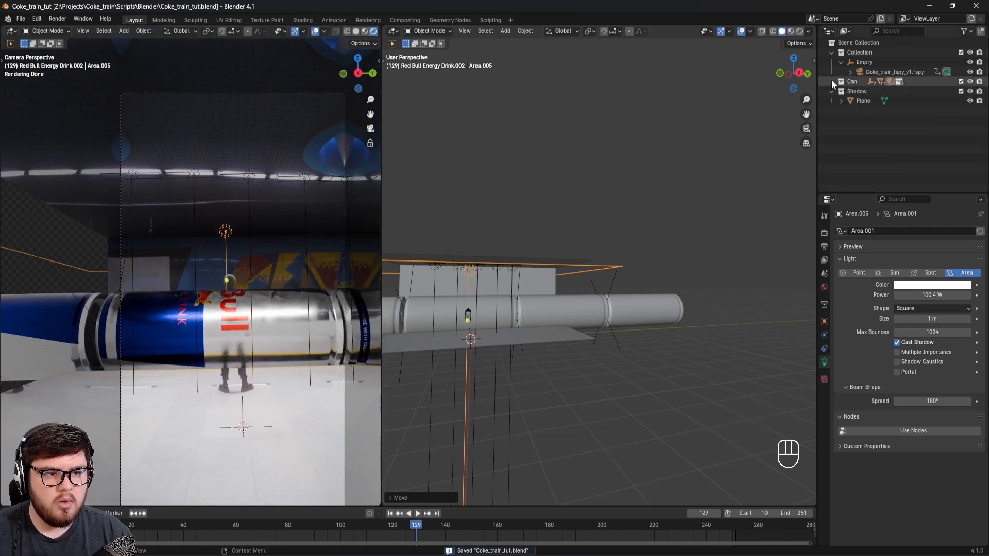
left_click(873, 102)
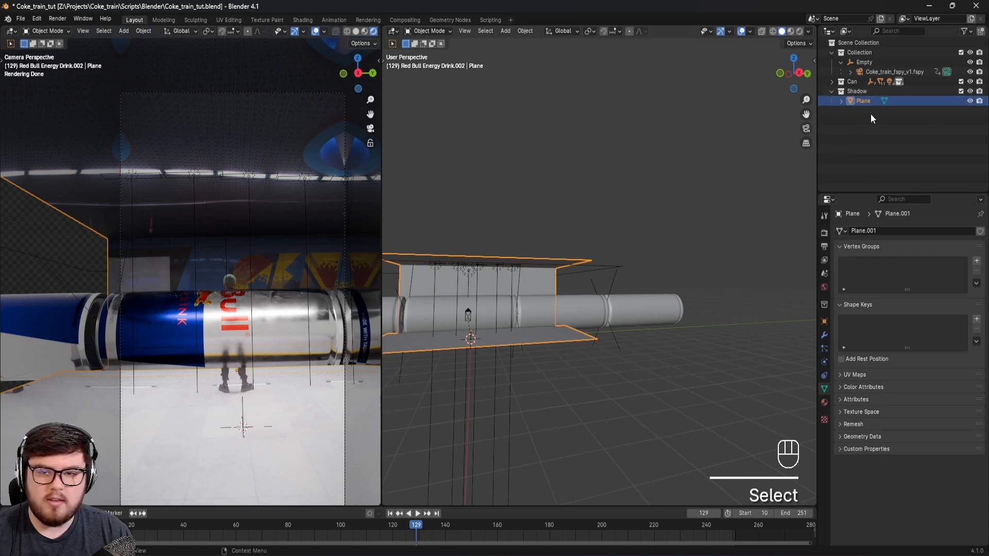
middle_click_drag(267, 326, 239, 356)
scroll(278, 355, "down", 5)
key("KP_0")
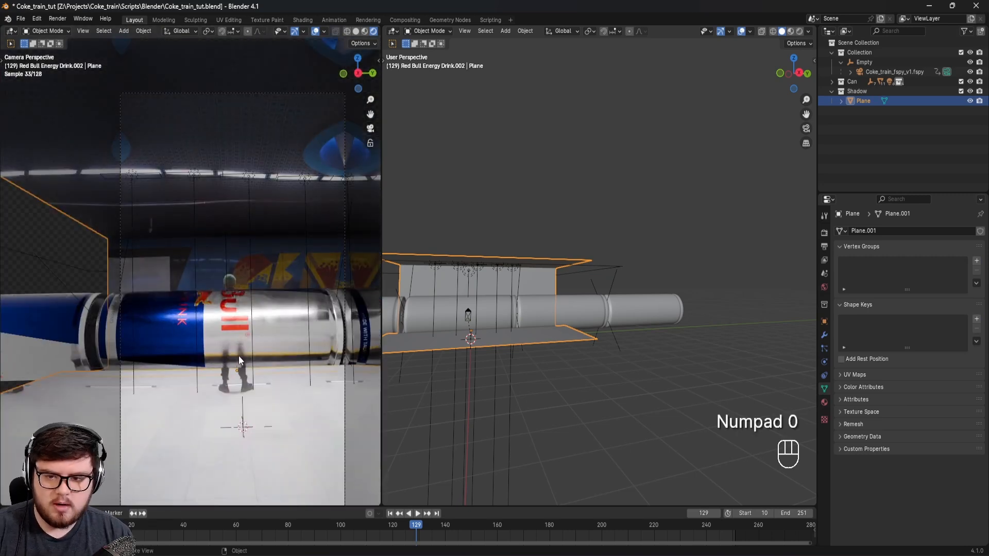
middle_click_drag(299, 325, 269, 337, "shift")
key("ctrl+s")
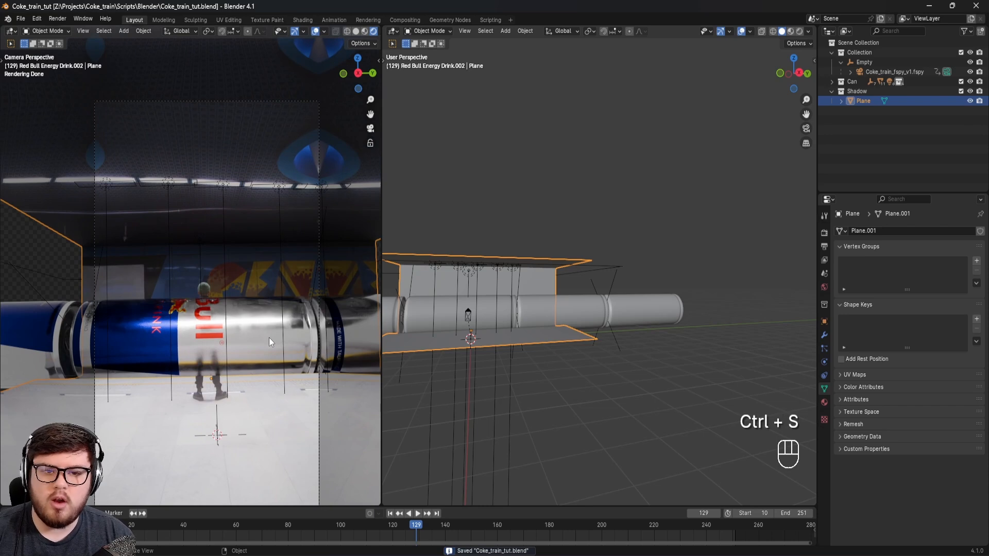
Step: Turn the selected plane into a shadow catcher in its visibility settings, save the file and return to the camera view
left_click(824, 322)
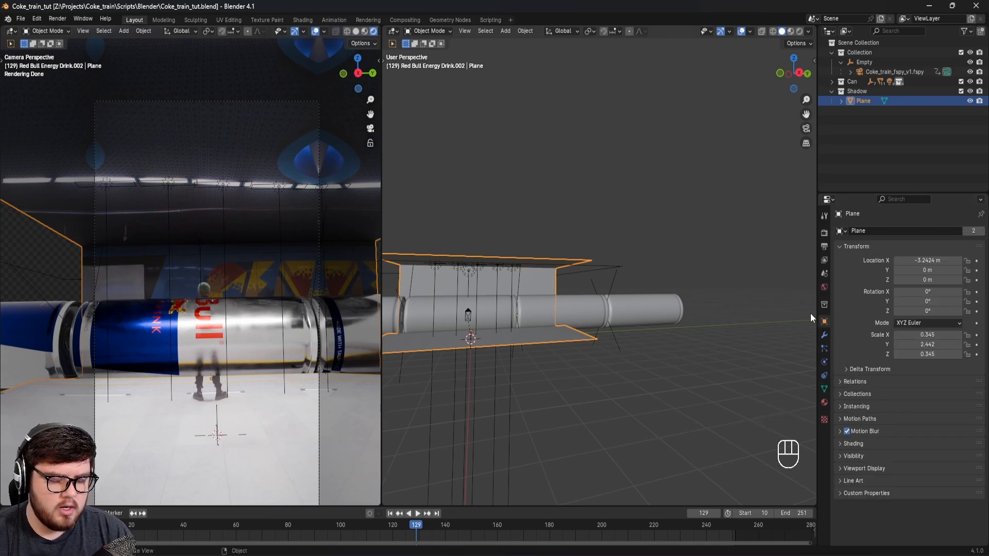
left_click(855, 457)
scroll(876, 444, "down", 5)
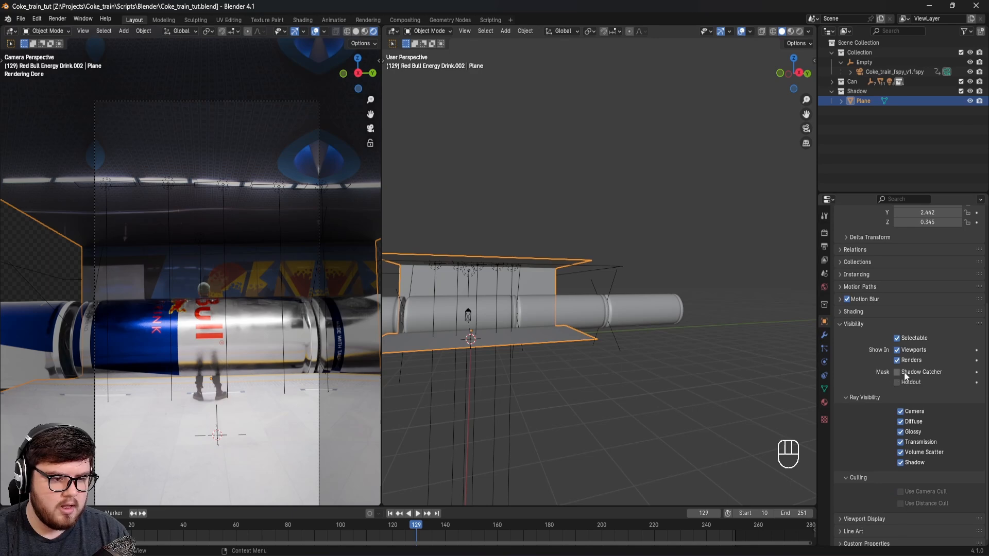
left_click(897, 372)
middle_click_drag(221, 291, 260, 379, "shift")
middle_click_drag(129, 314, 122, 356, "shift")
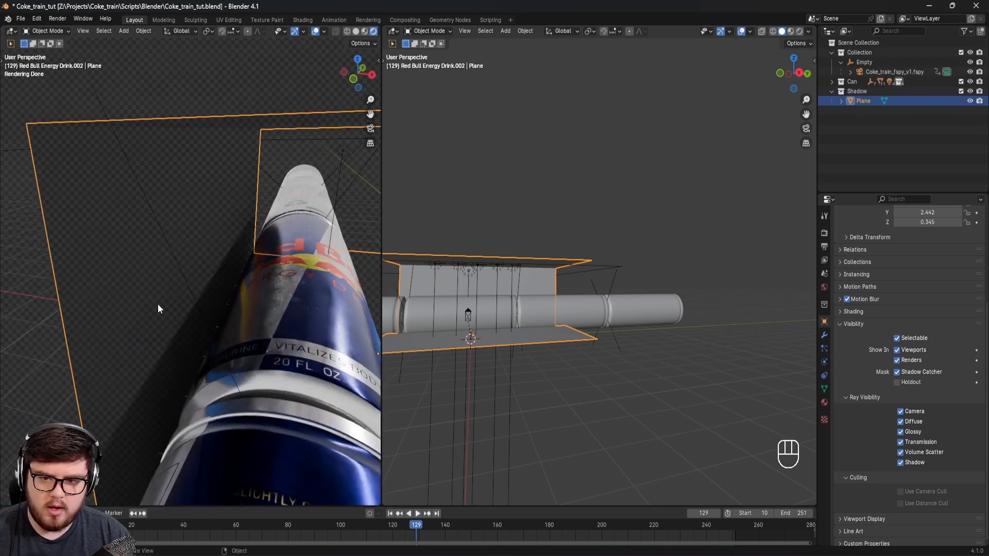
key("ctrl+s")
key("KP_0")
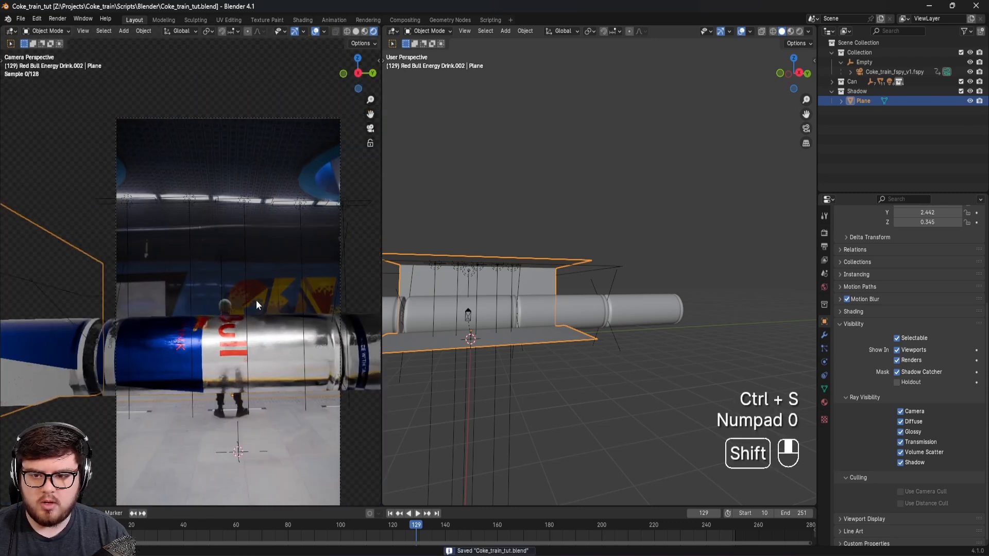
scroll(261, 315, "up", 3)
middle_click_drag(259, 329, 229, 339, "shift")
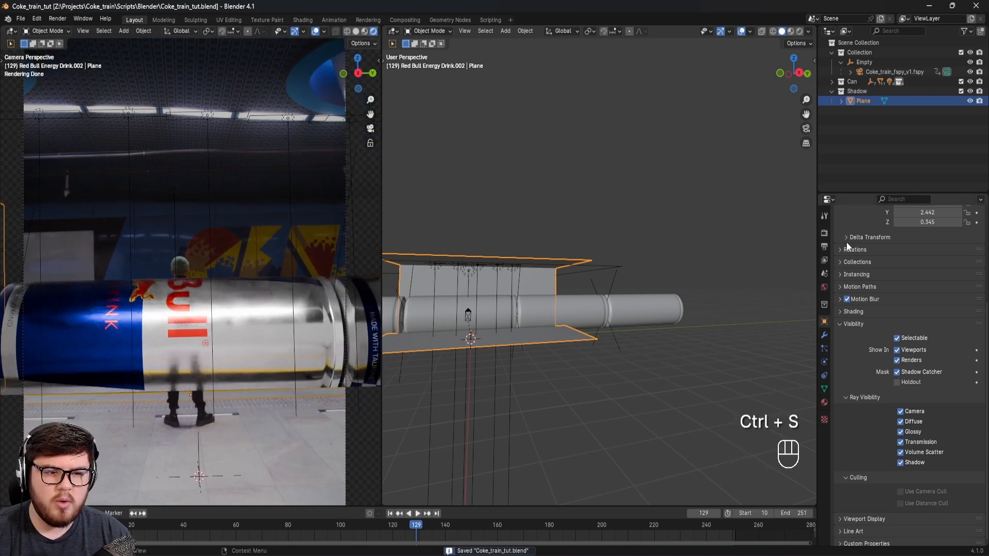
Step: Raise the scene's Color Management exposure to 2.561 and save the file
left_click(825, 233)
scroll(900, 376, "down", 3)
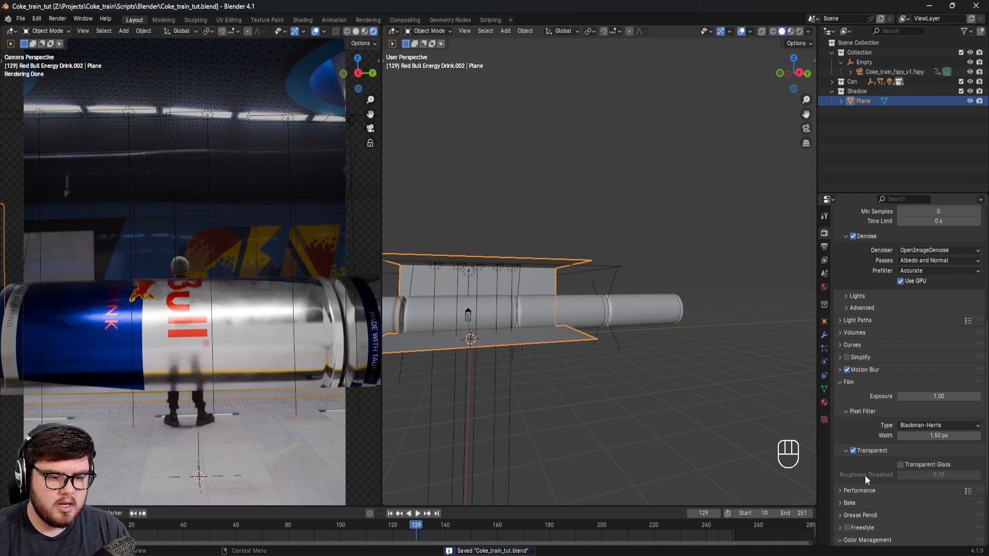
scroll(866, 486, "down", 4)
left_click(848, 441)
left_click_drag(929, 490, 949, 489)
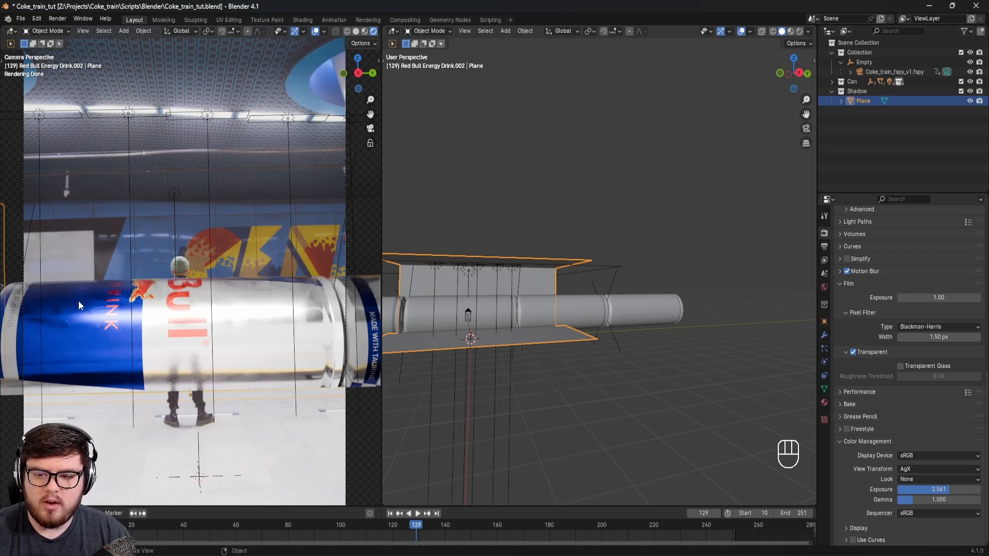
middle_click_drag(78, 300, 170, 305, "shift")
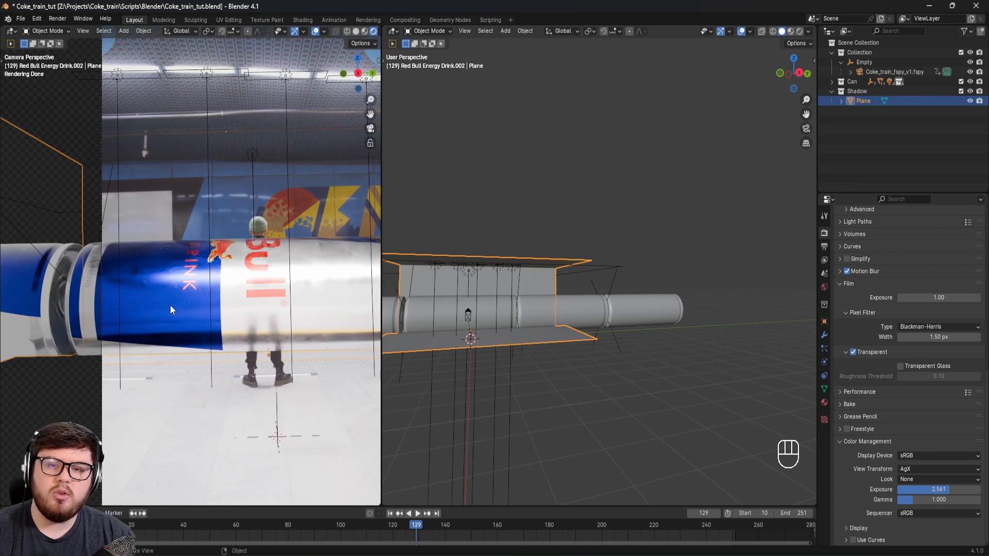
middle_click_drag(258, 311, 227, 308, "shift")
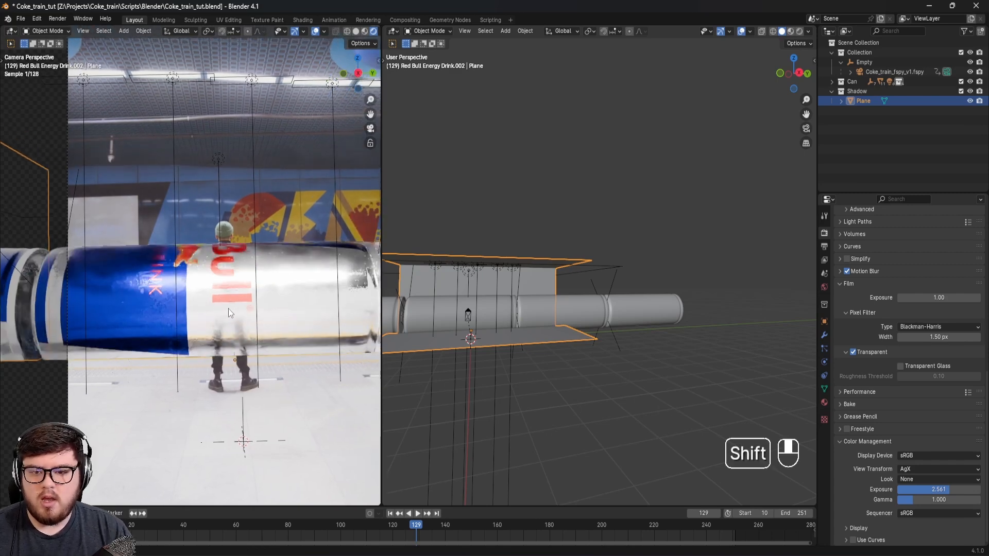
key("ctrl+s")
Step: Switch the camera viewport to solid shading and render frame 129 as a still image
key("z")
left_click(293, 304)
key("z")
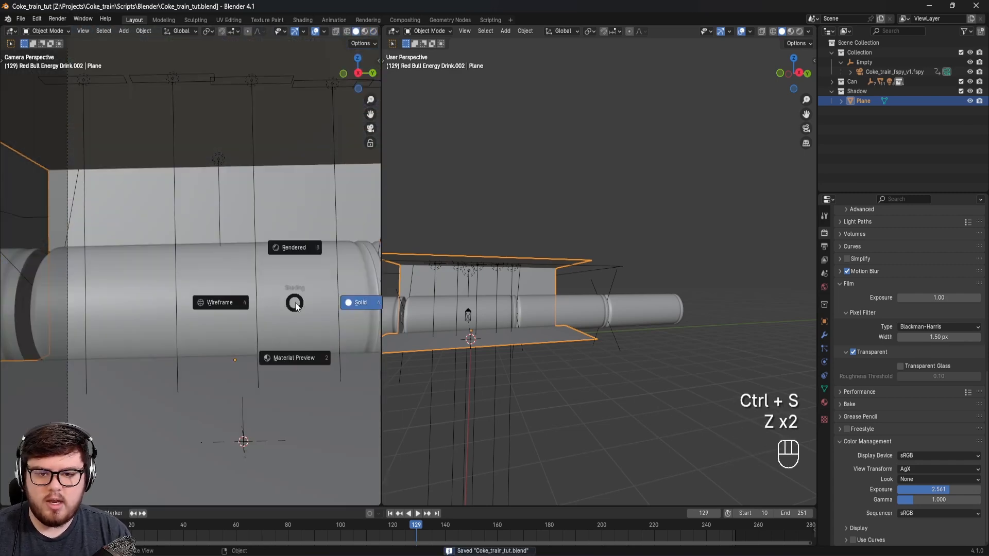
left_click(357, 303)
middle_click_drag(338, 353, 270, 327, "shift")
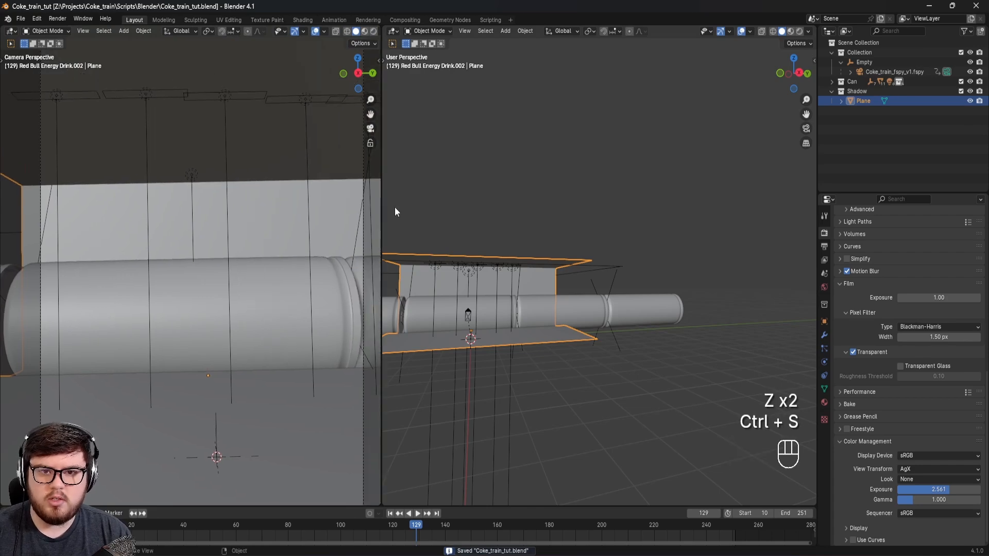
left_click(64, 20)
left_click(65, 20)
left_click(63, 20)
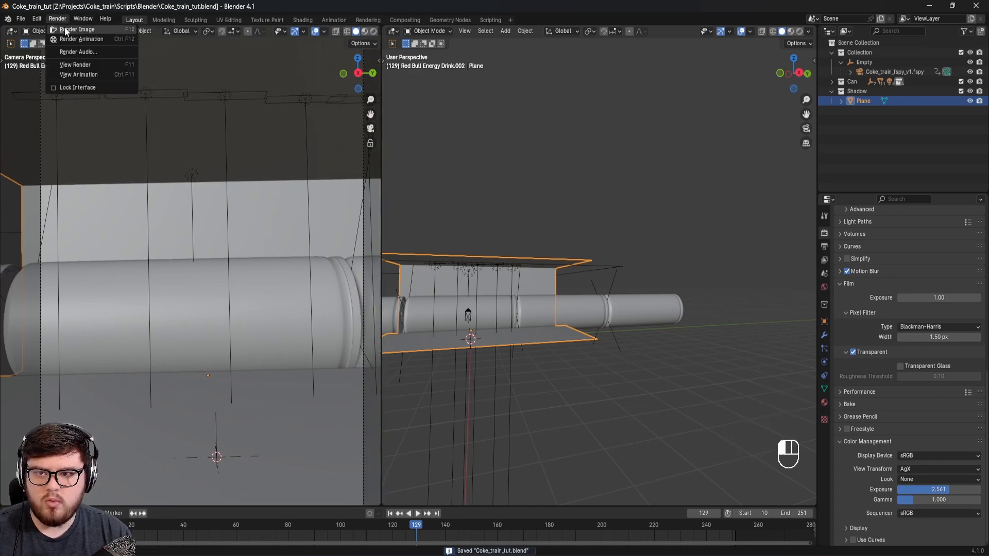
left_click(65, 30)
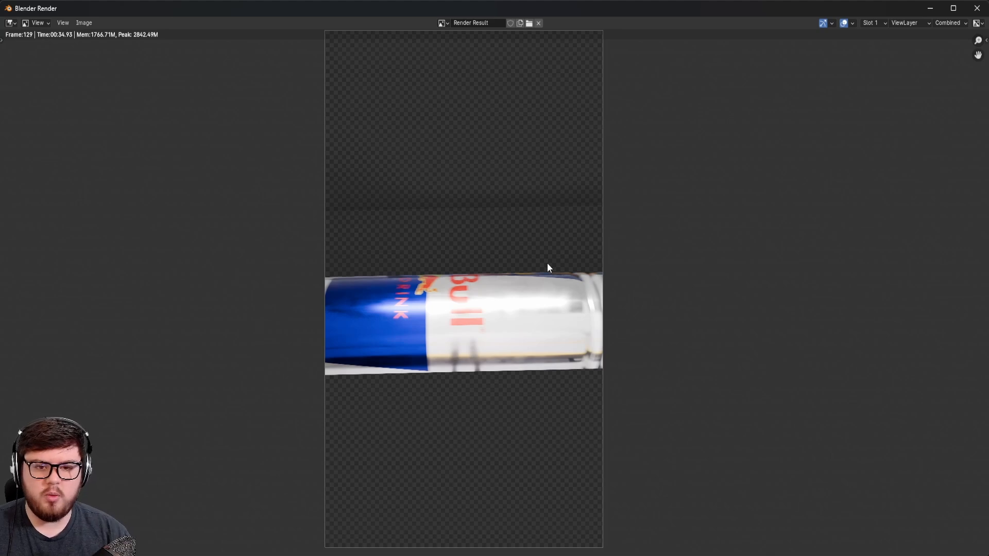
Step: Examine the blur on the can's lettering and the transparent surroundings in the rendered image, and close the render window
scroll(508, 309, "up", 1)
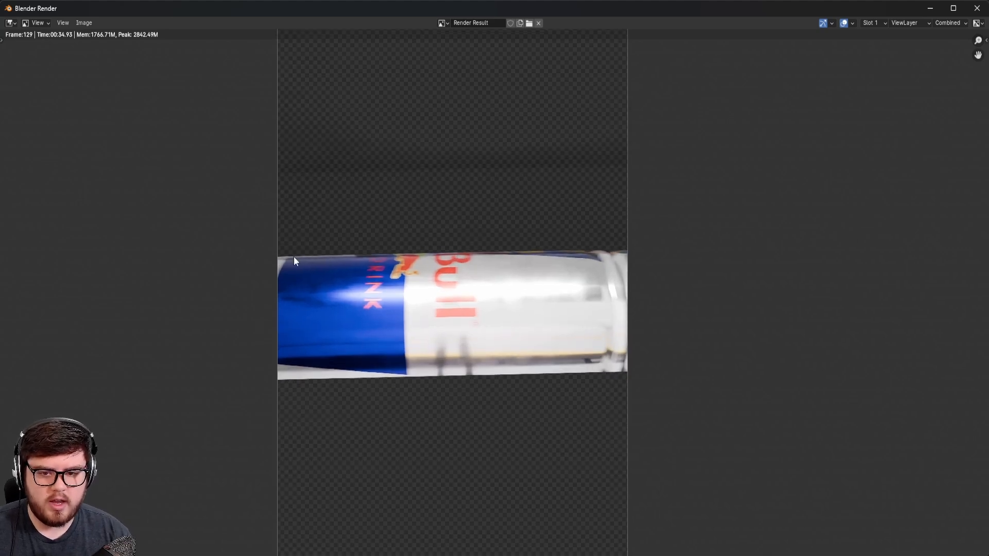
scroll(397, 309, "up", 4)
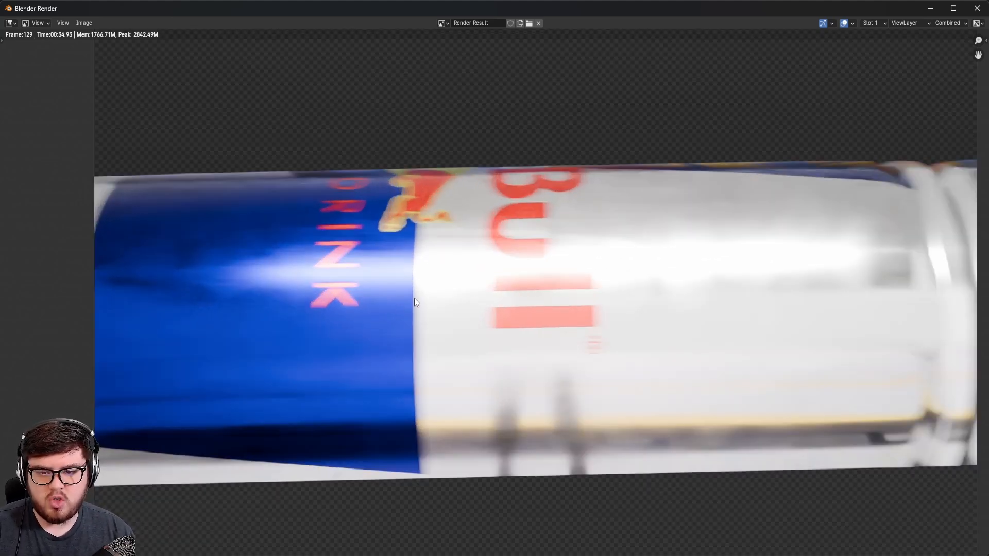
scroll(414, 298, "down", 4)
middle_click_drag(563, 216, 545, 276)
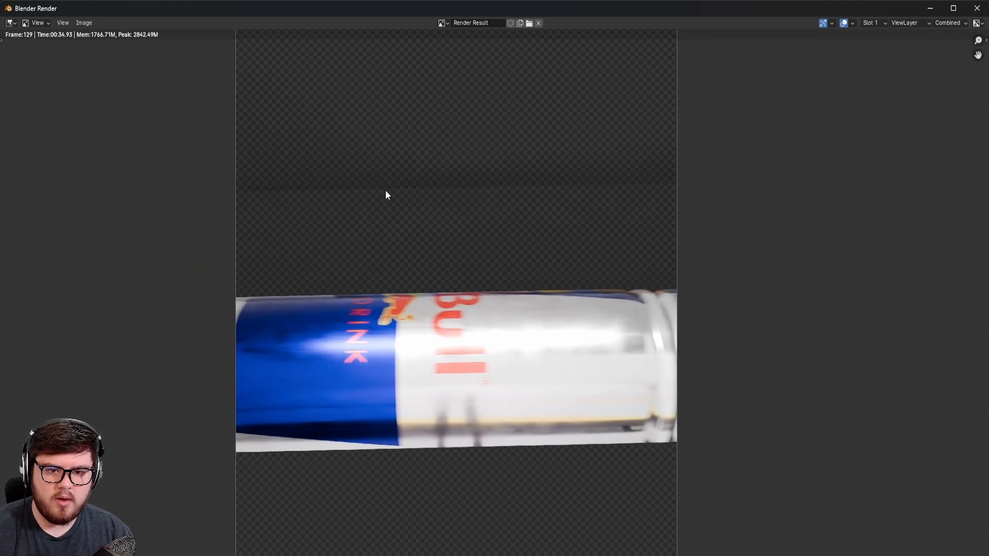
middle_click_drag(451, 206, 438, 210)
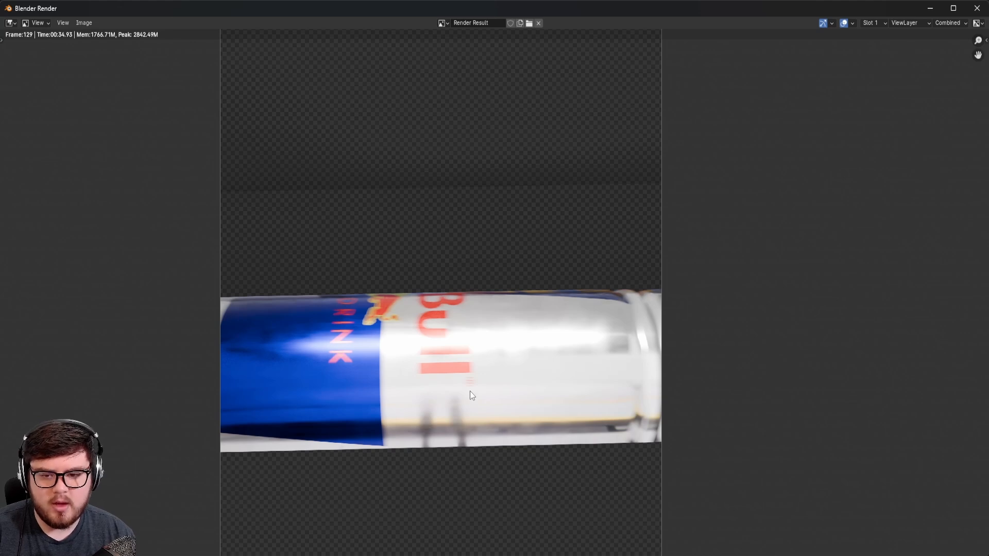
left_click(977, 8)
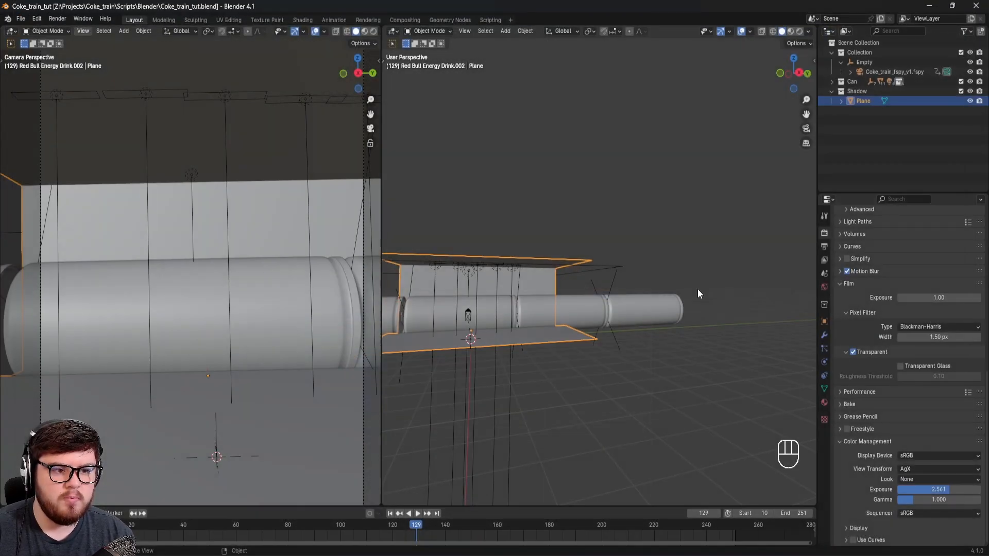
Step: Set the motion blur shutter to 0.20 in the render settings and save the file
left_click(928, 295)
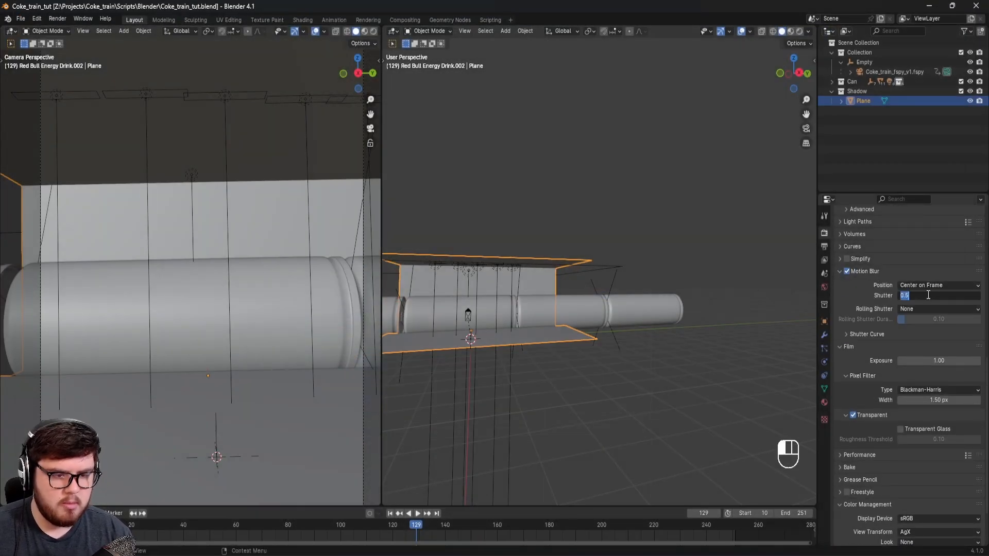
type("0.2")
key("Return")
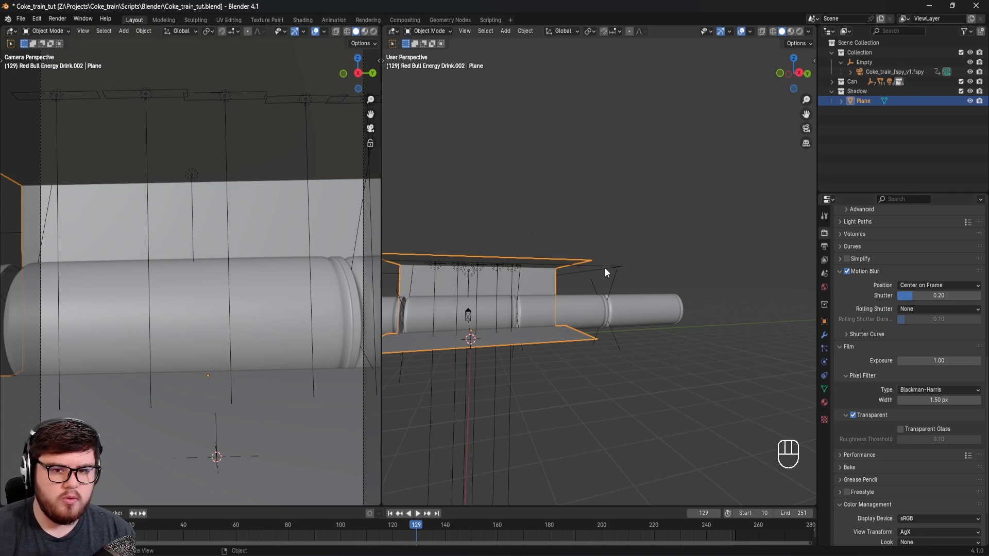
key("ctrl+s")
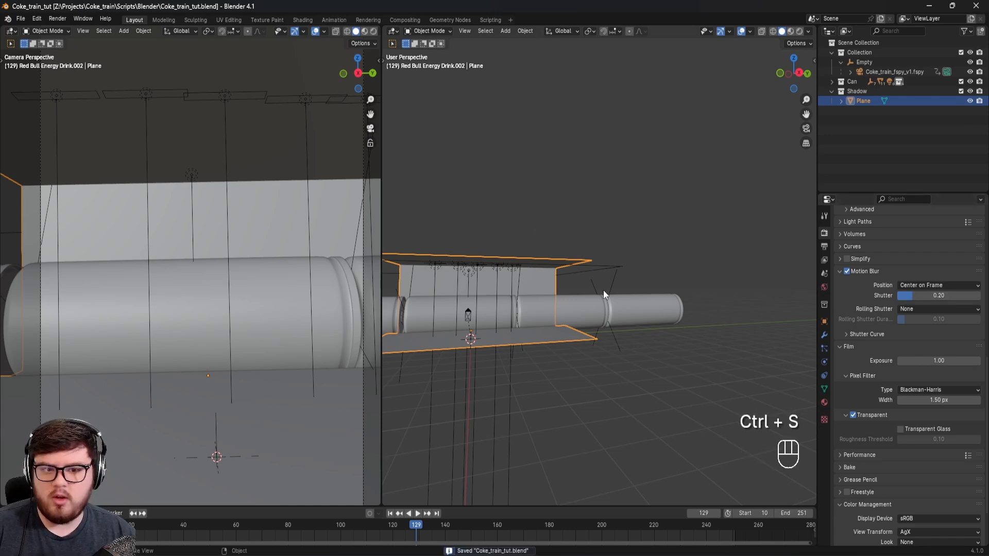
Step: Switch the user-perspective viewport to rendered shading through the camera and frame the whole shot
middle_click_drag(529, 300, 539, 323, "shift")
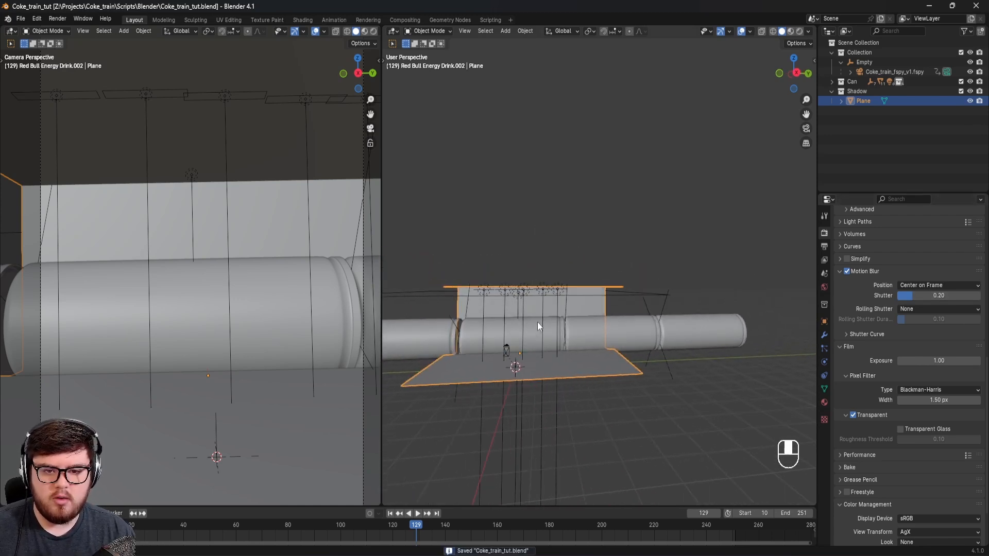
key("z")
left_click(547, 270)
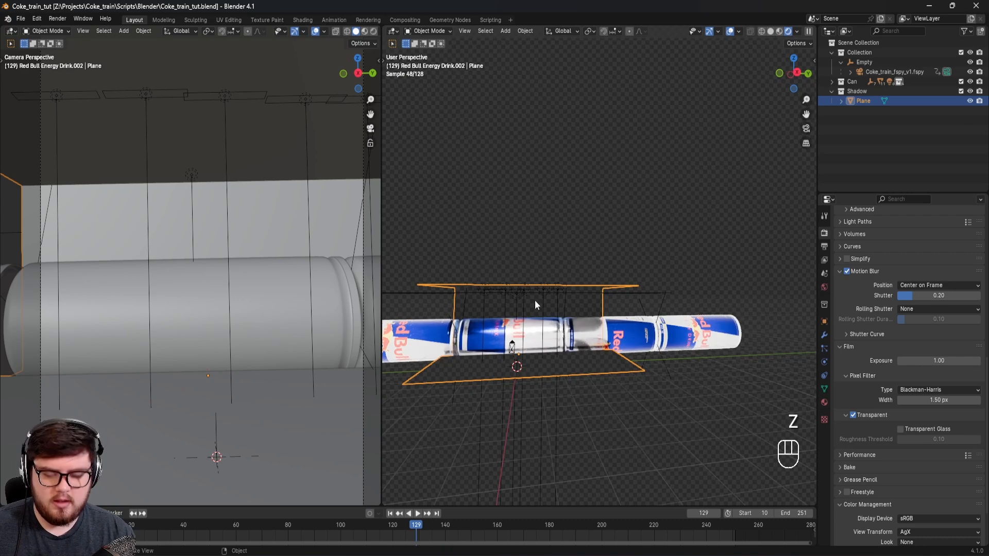
key("KP_0")
scroll(608, 206, "up", 3)
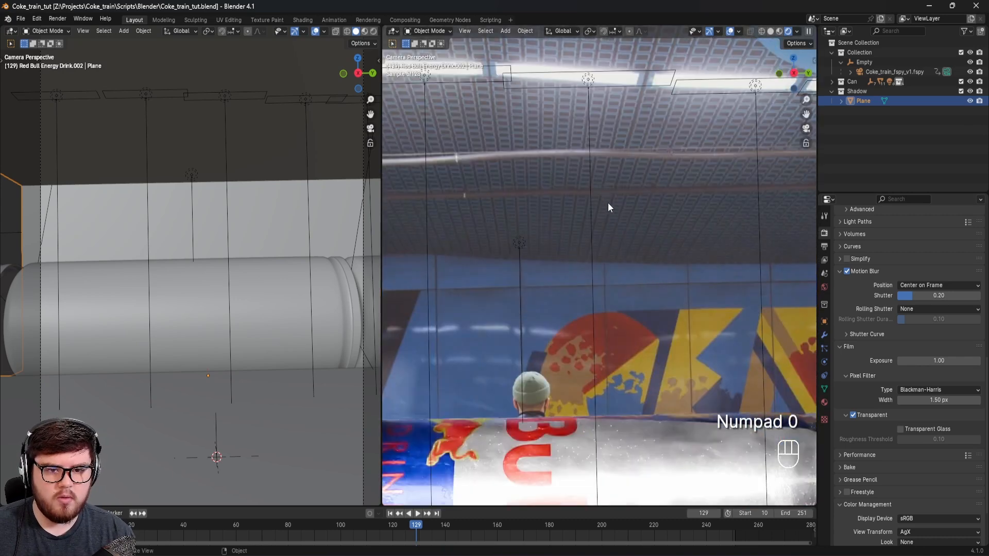
middle_click_drag(608, 203, 621, 218, "shift")
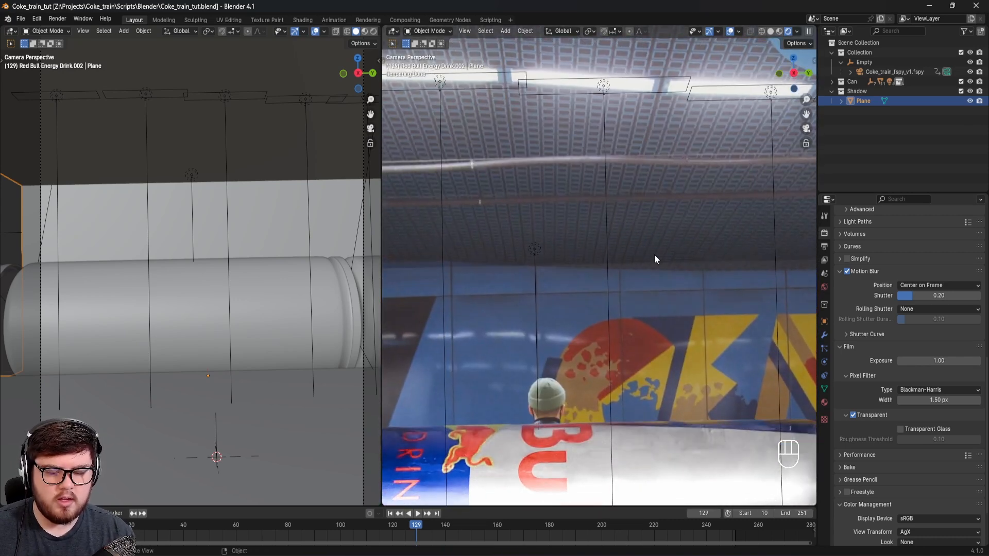
scroll(640, 256, "down", 4)
middle_click_drag(644, 261, 635, 267, "shift")
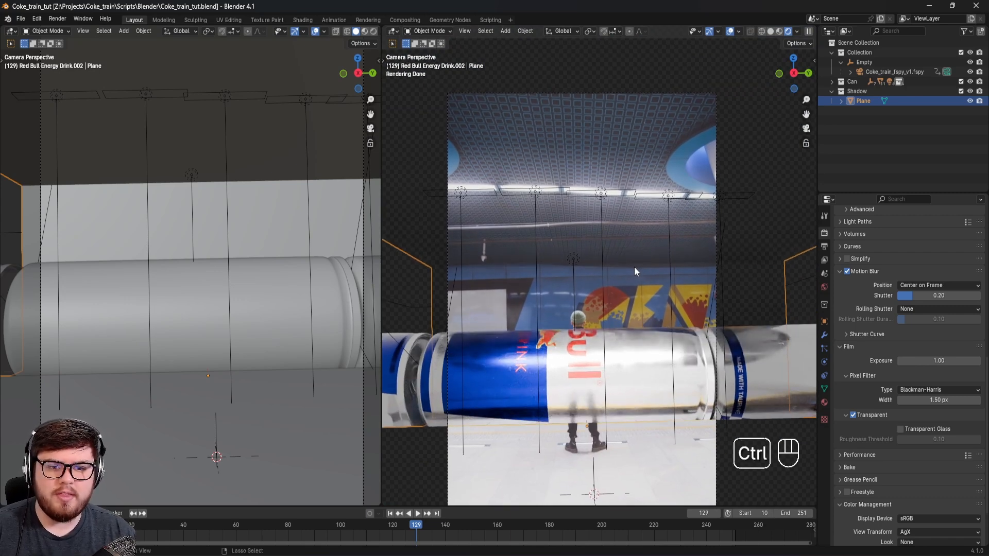
Step: Switch the camera viewport from rendered back to solid shading and save the file
key("ctrl+s")
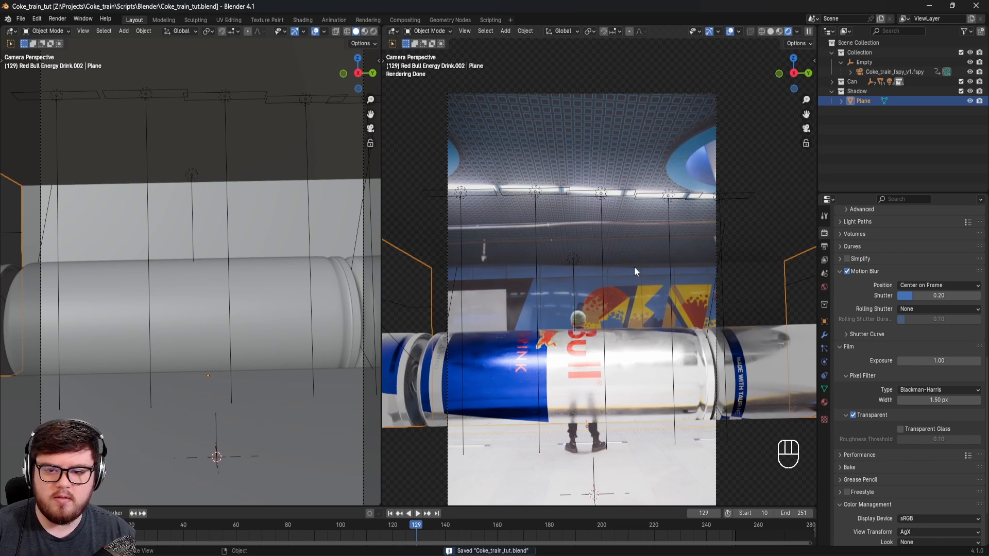
key("shift+z")
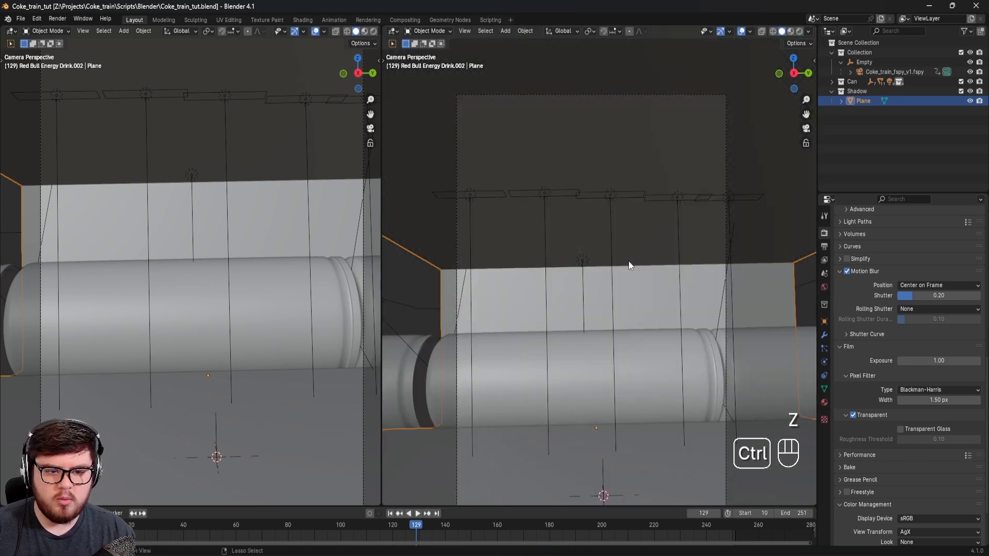
key("ctrl+s")
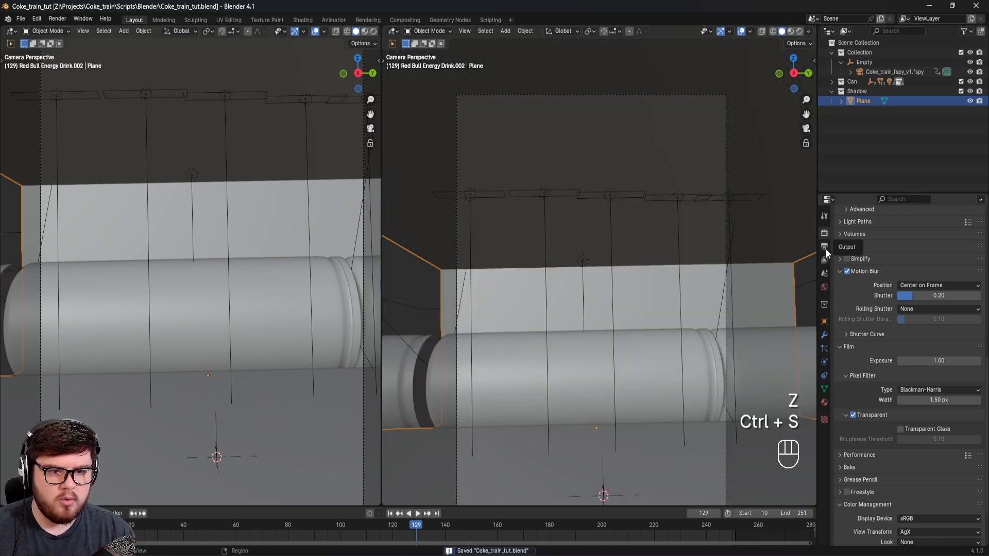
Step: Enable compositing nodes for the scene and space the Render Layers and Composite nodes farther apart
left_click(406, 20)
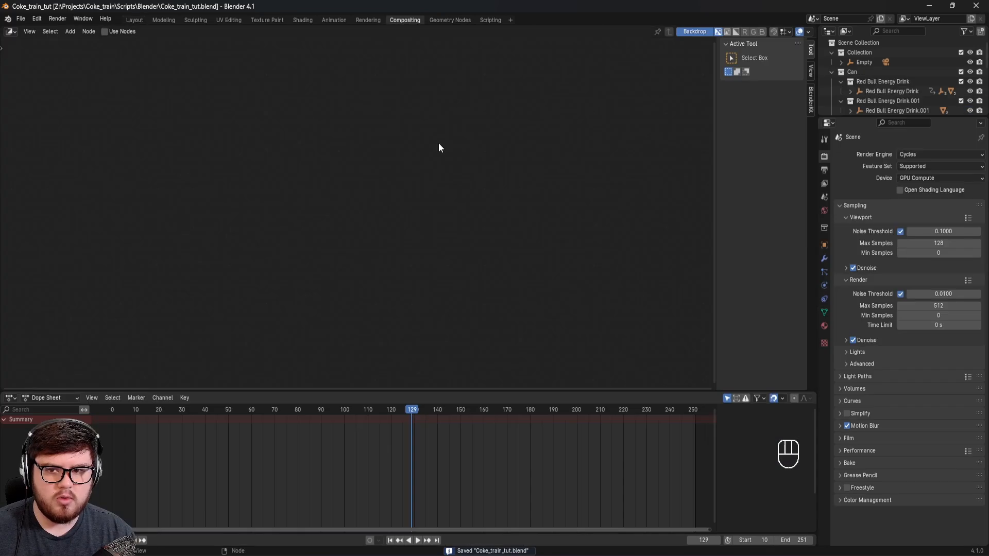
left_click(119, 34)
left_click_drag(220, 231, 125, 240)
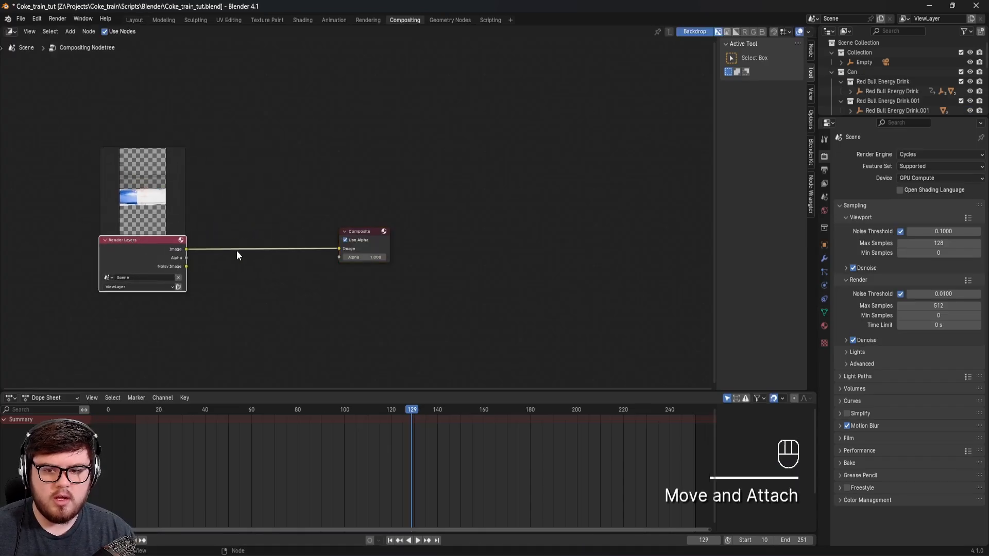
left_click_drag(184, 248, 186, 245)
left_click_drag(373, 230, 396, 233)
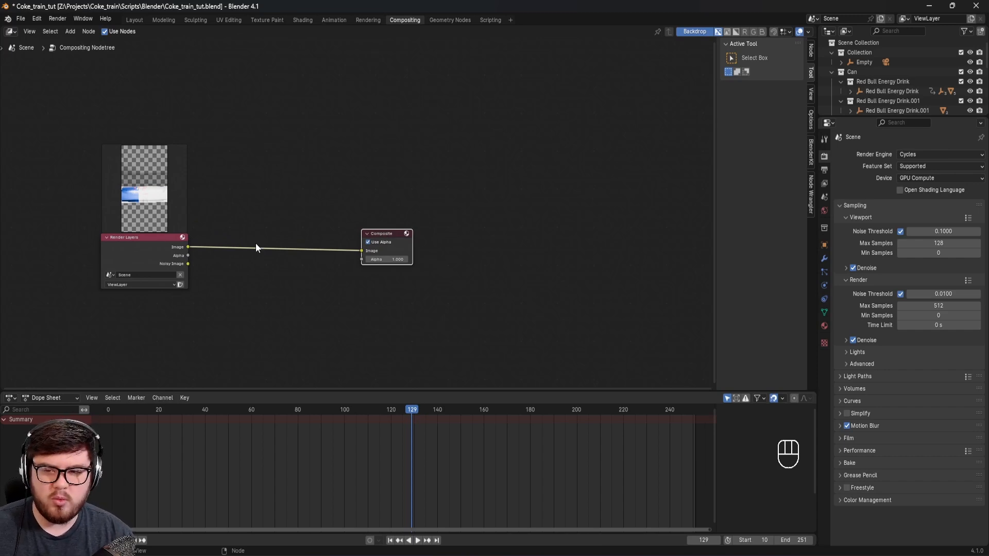
Step: Browse for a render output folder in the output settings, cancel without choosing one, and save the file
left_click(825, 170)
left_click(976, 344)
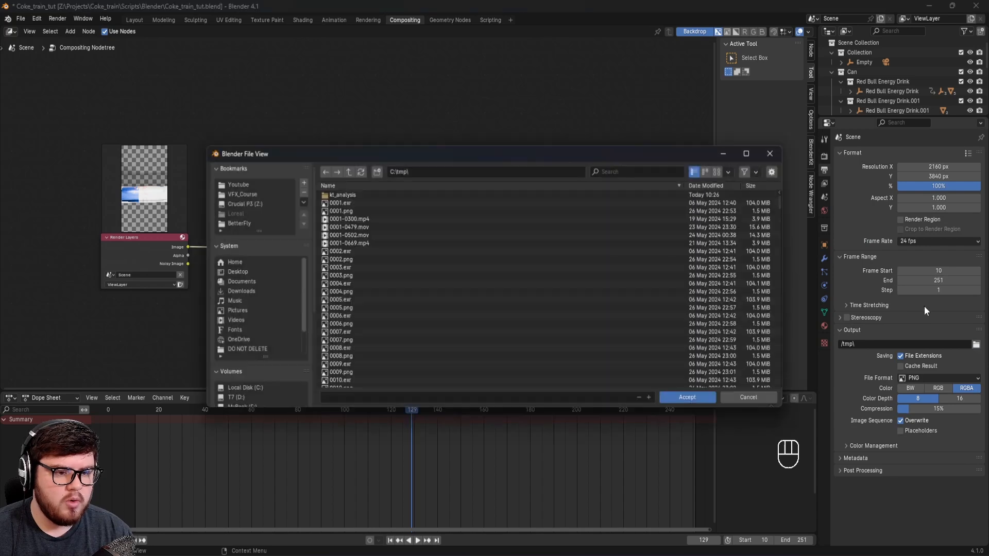
left_click(761, 400)
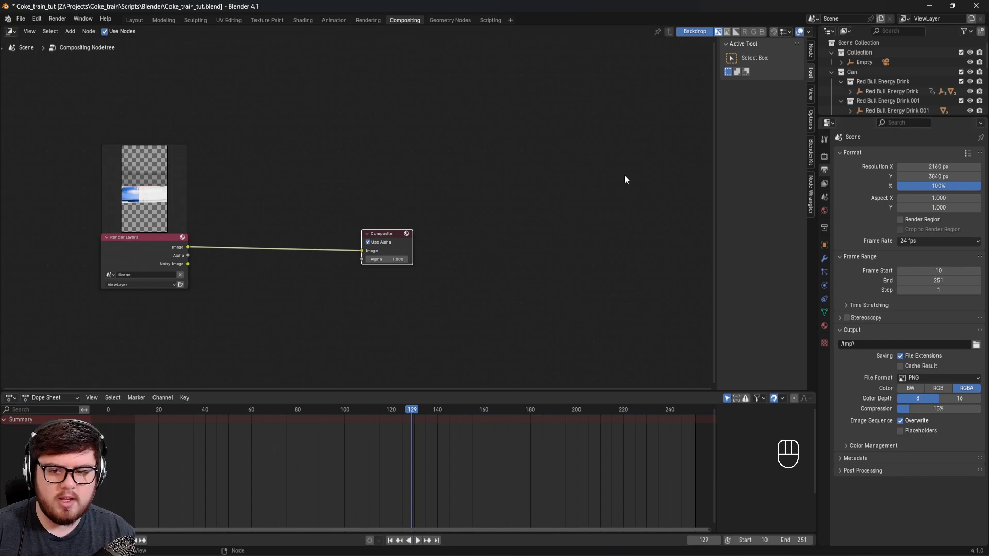
key("ctrl+s")
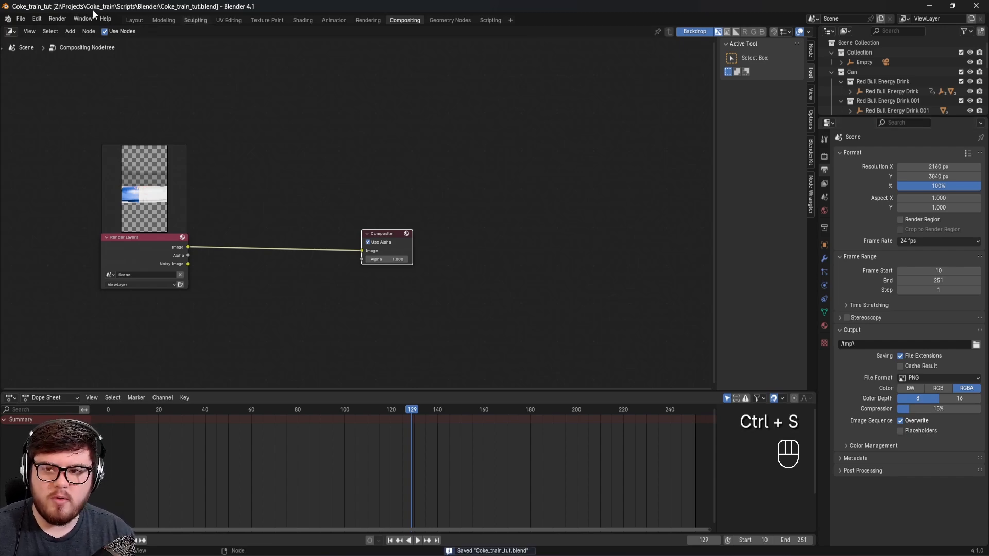
Step: Look through the rendered Coke_cg_v1 PNG frames in the Renders > cg > v1 folder in File Explorer
left_click(57, 18)
left_click(67, 30)
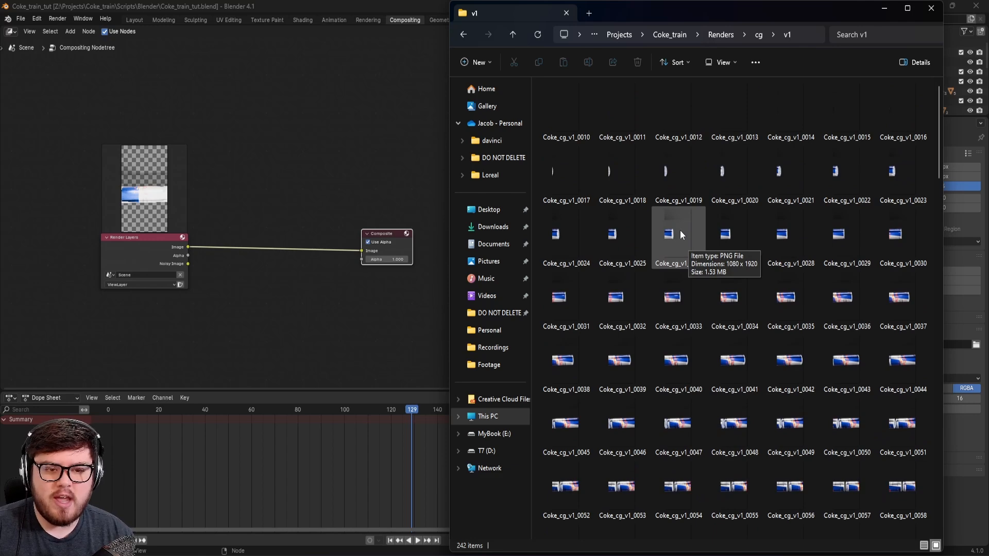
scroll(680, 230, "down", 10)
scroll(702, 245, "down", 4)
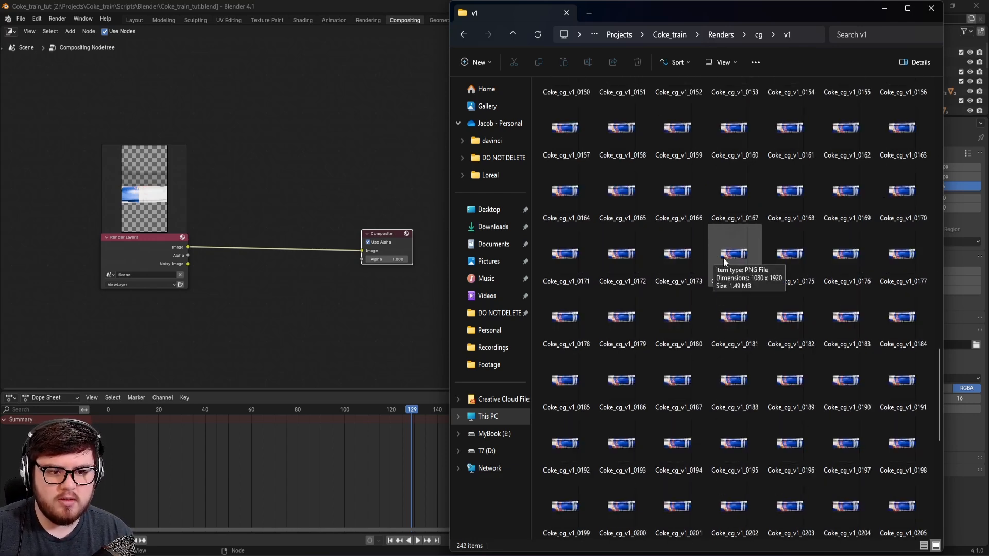
scroll(723, 258, "down", 2)
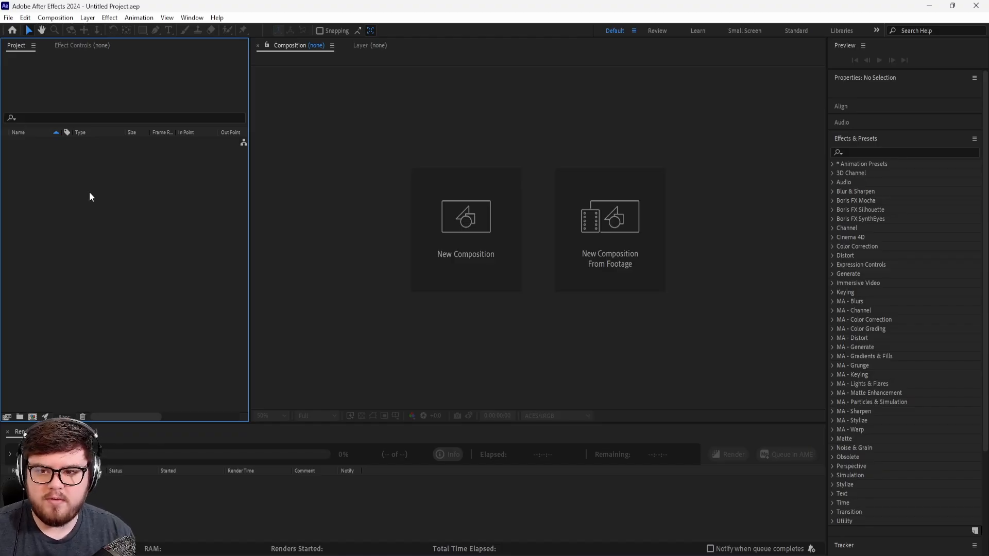
Step: Switch to After Effects and import the 4k_coke_train_bg frames from the 4k_images folder as an OpenEXR sequence
right_click(97, 183)
mouse_move(129, 236)
left_click(260, 248)
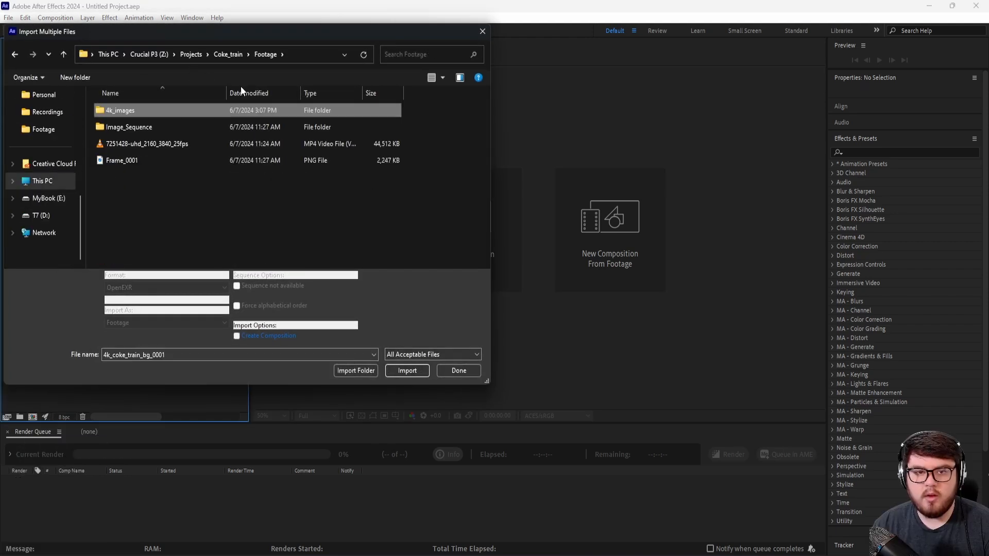
double_click(119, 111)
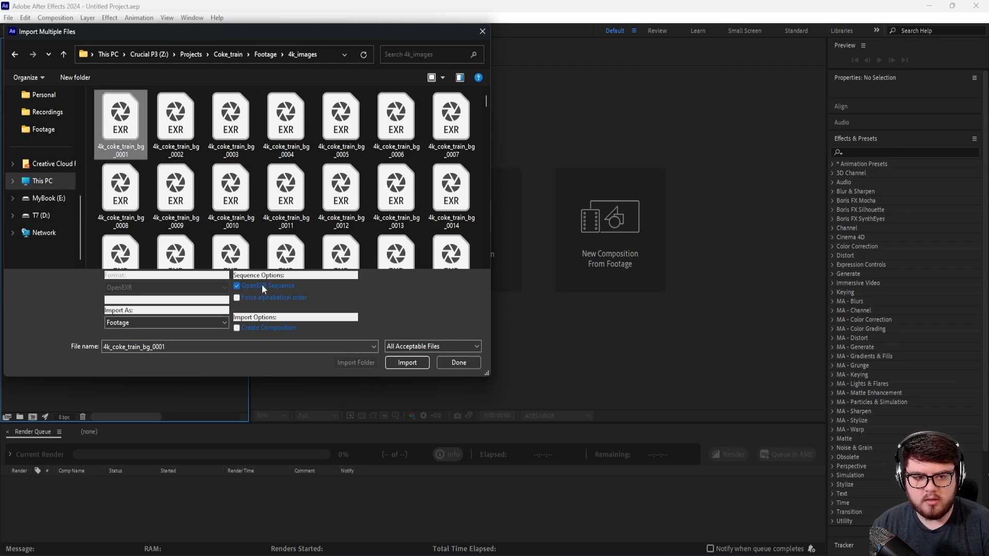
left_click(403, 363)
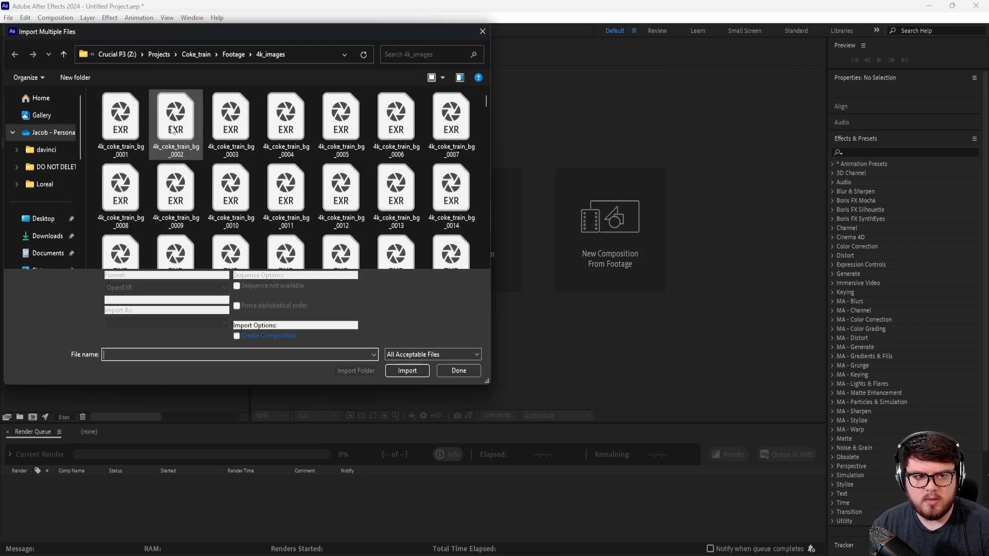
Step: Import the Coke_cg_v1 PNG sequence from the Coke_train project's Renders > cg > v1 folder and deselect the footage
left_click(226, 55)
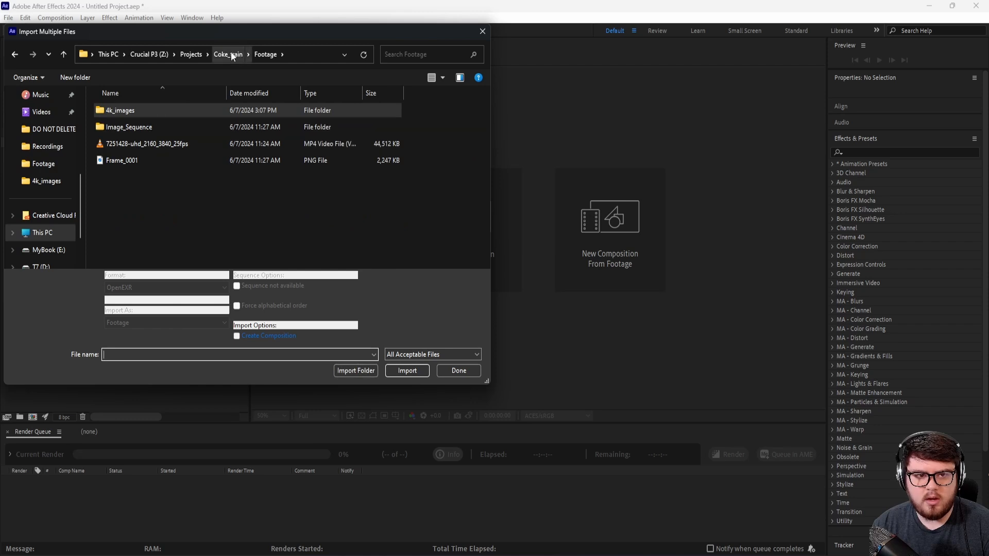
left_click(233, 55)
double_click(135, 141)
double_click(123, 114)
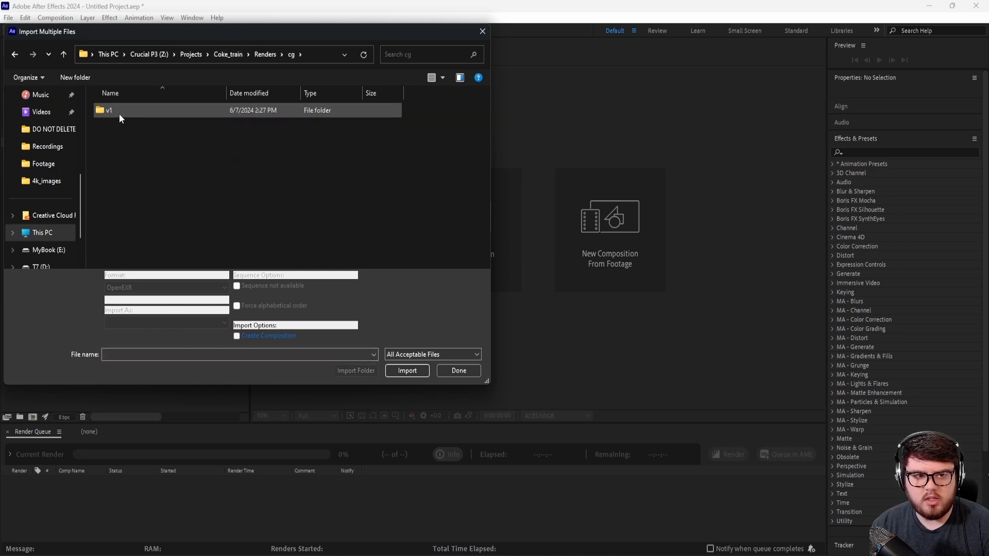
double_click(119, 113)
left_click(112, 115)
left_click(407, 370)
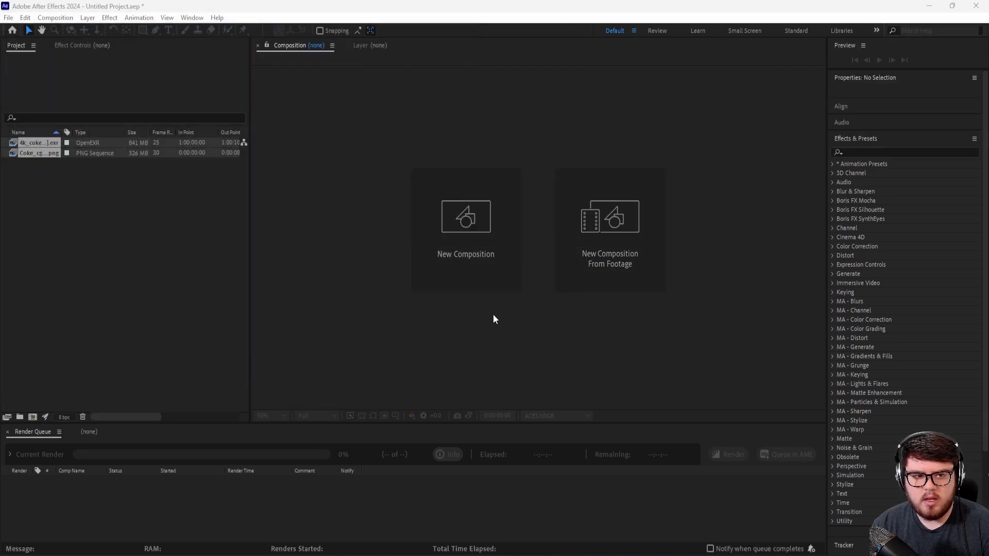
left_click(466, 309)
left_click(112, 235)
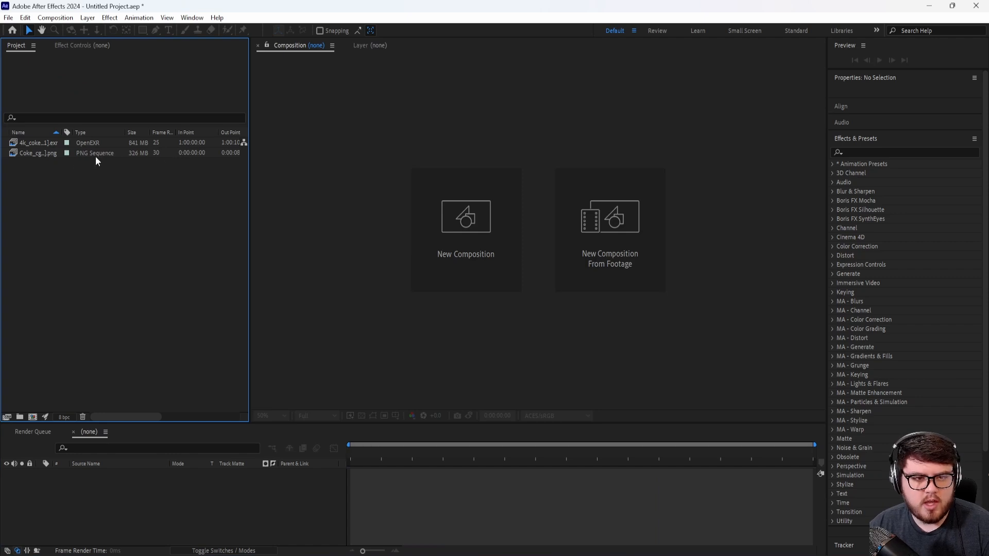
Step: Interpret the Coke_cg_v1 PNG sequence at 25 frames per second
right_click(46, 154)
mouse_move(90, 230)
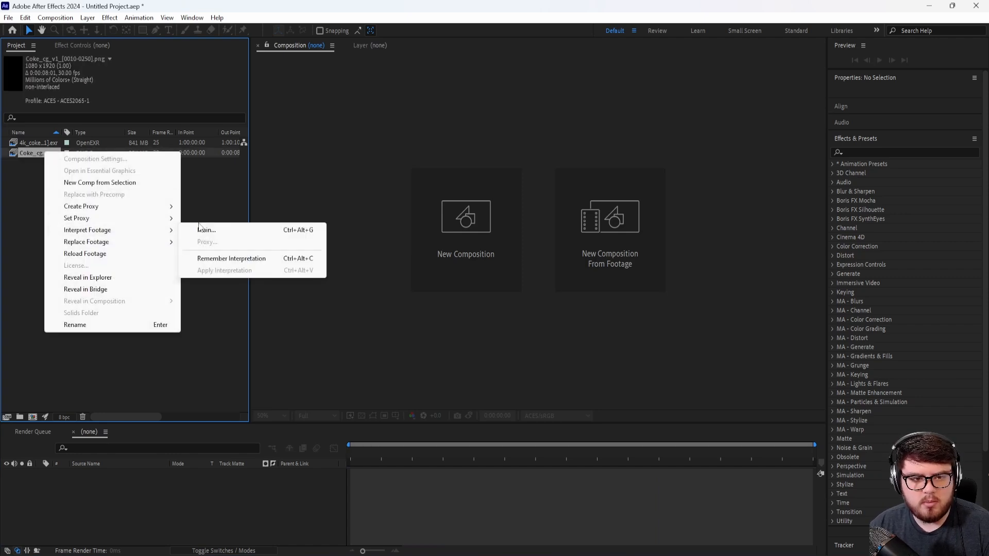
left_click(207, 232)
type("25")
left_click(568, 455)
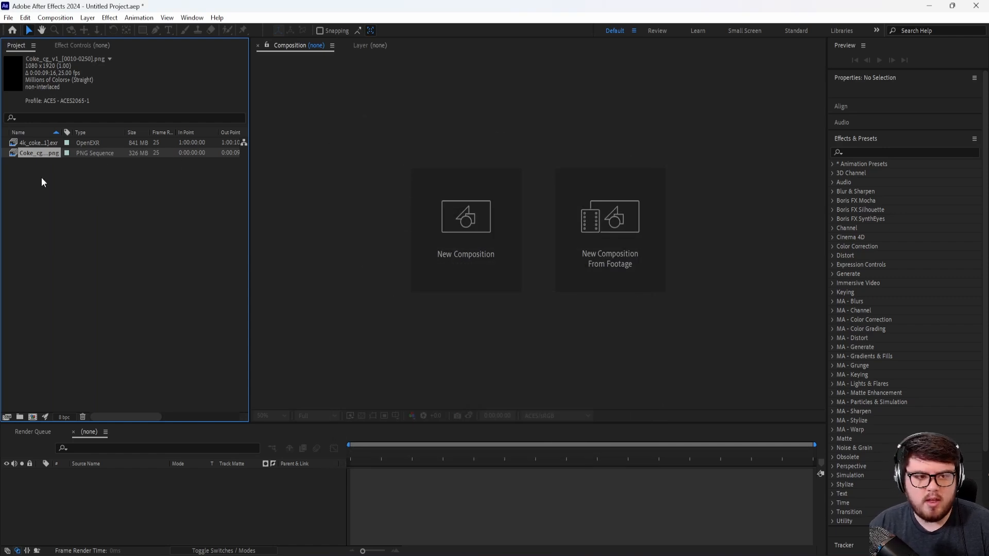
Step: Create a composition from the 4k_coke_train_bg sequence and apply an OCIO Color Space Transform effect to its layer
key("Up")
left_click_drag(181, 242, 33, 419)
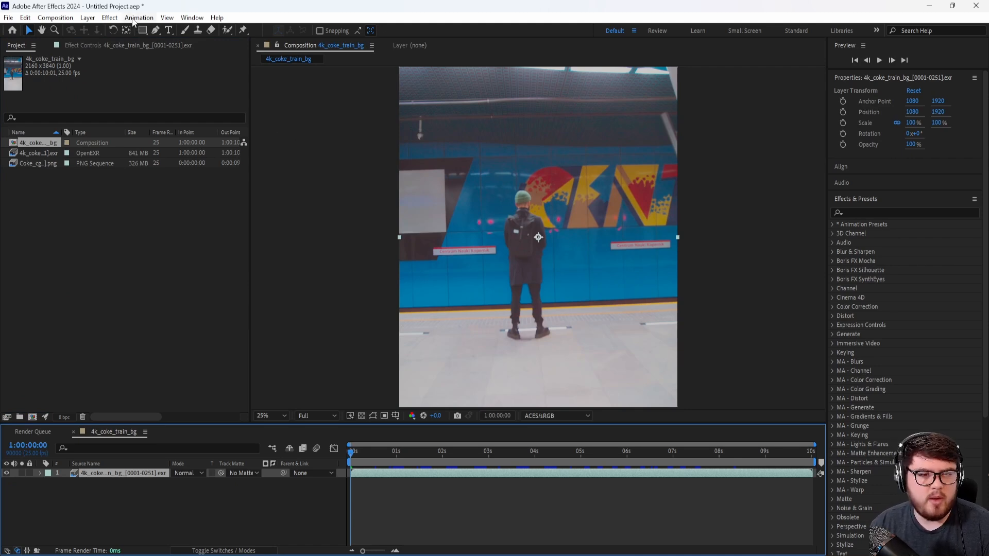
left_click(111, 19)
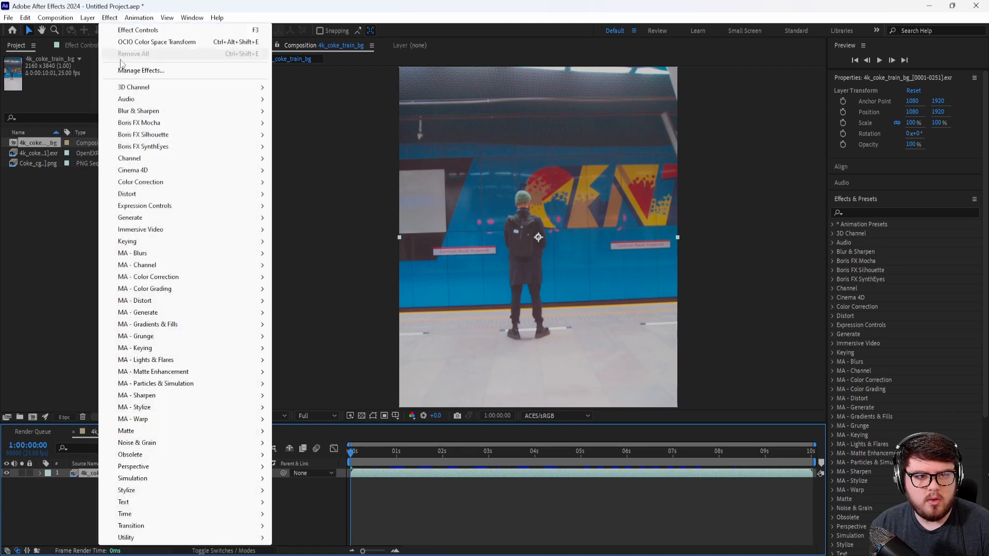
mouse_move(152, 182)
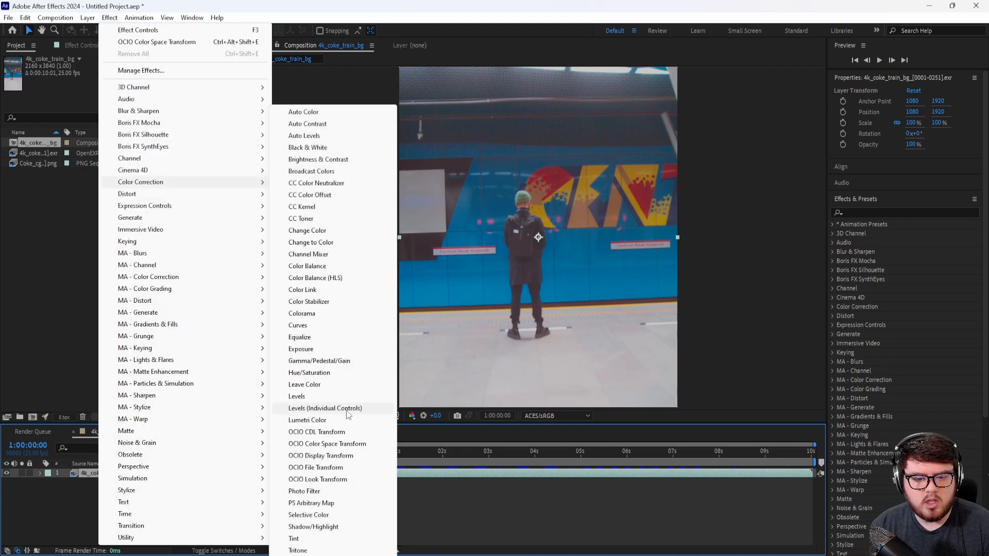
left_click(335, 444)
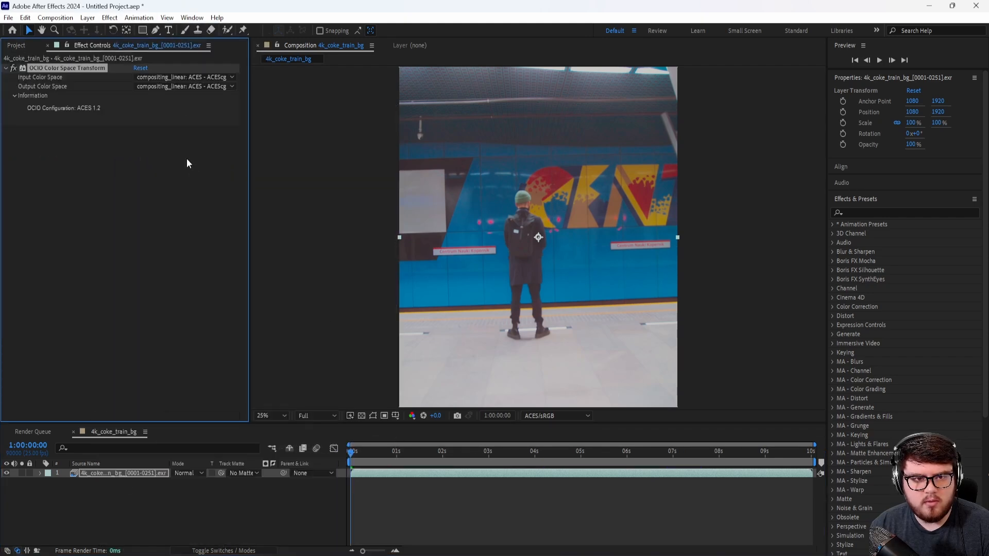
Step: Set the effect's input color space to color_picking: Output - sRGB and check the footage at 1:00:03:15
left_click(164, 75)
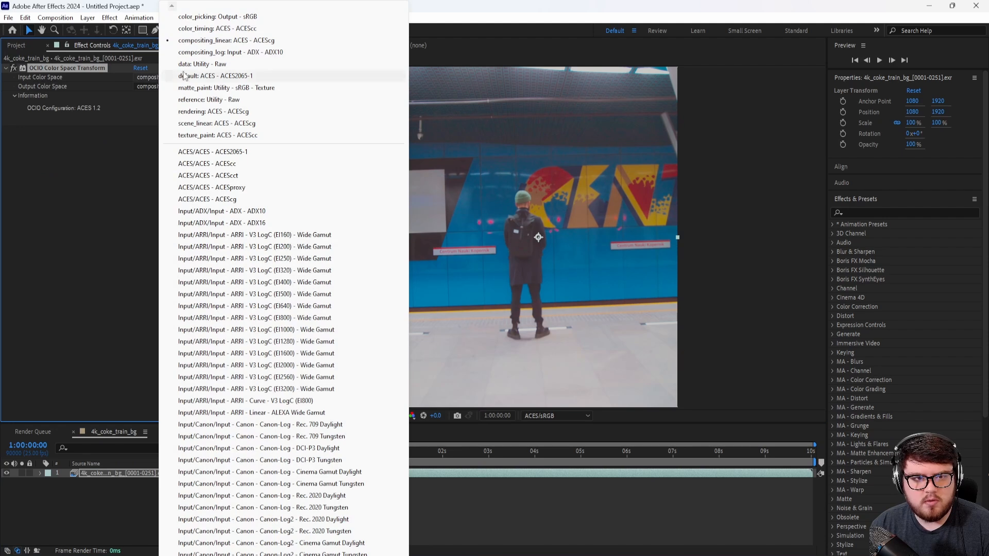
left_click(219, 17)
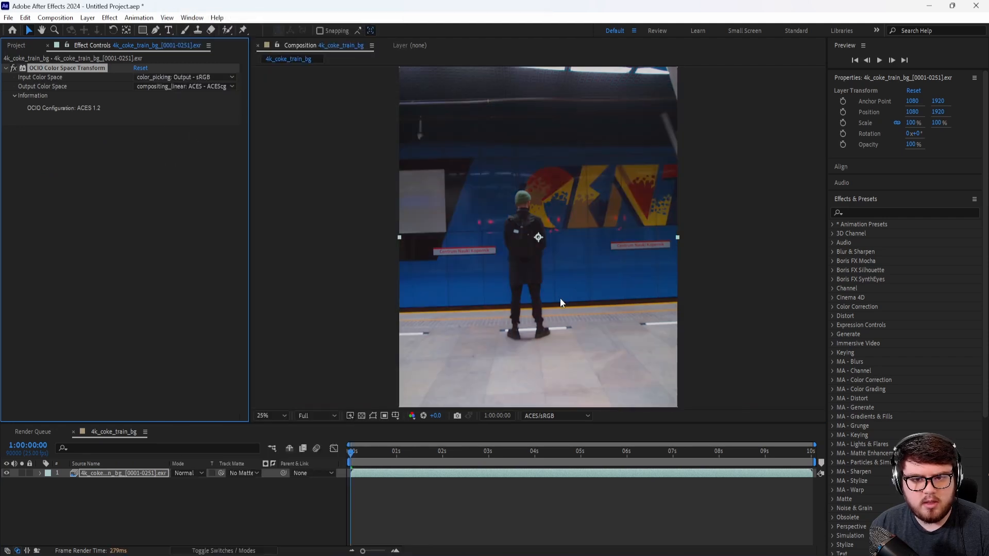
left_click_drag(407, 462, 516, 461)
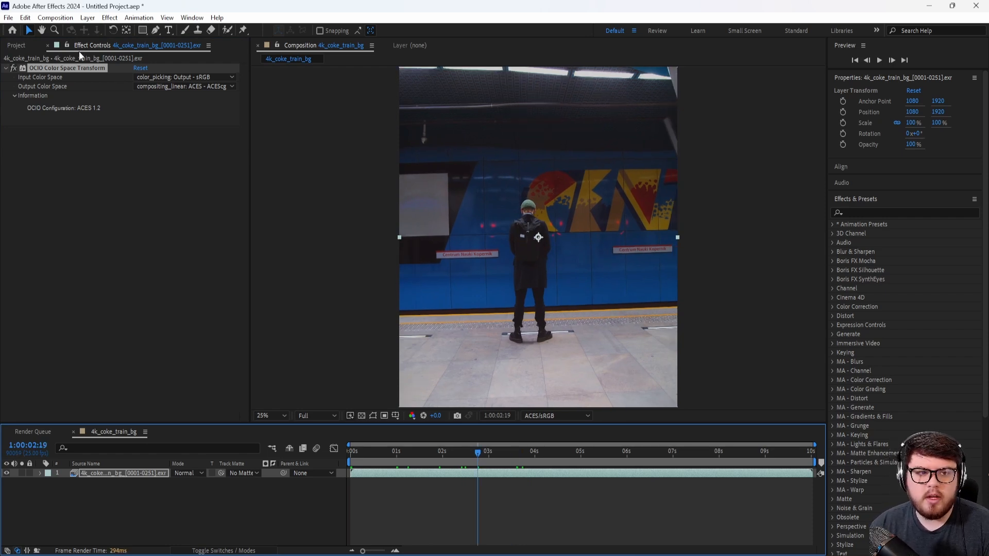
Step: Add the Coke_cg_v1 sequence above the background layer, shifted to start at 1:00:00:10, and preview the composite
left_click(17, 45)
left_click_drag(39, 165, 114, 474)
left_click_drag(353, 452, 357, 454)
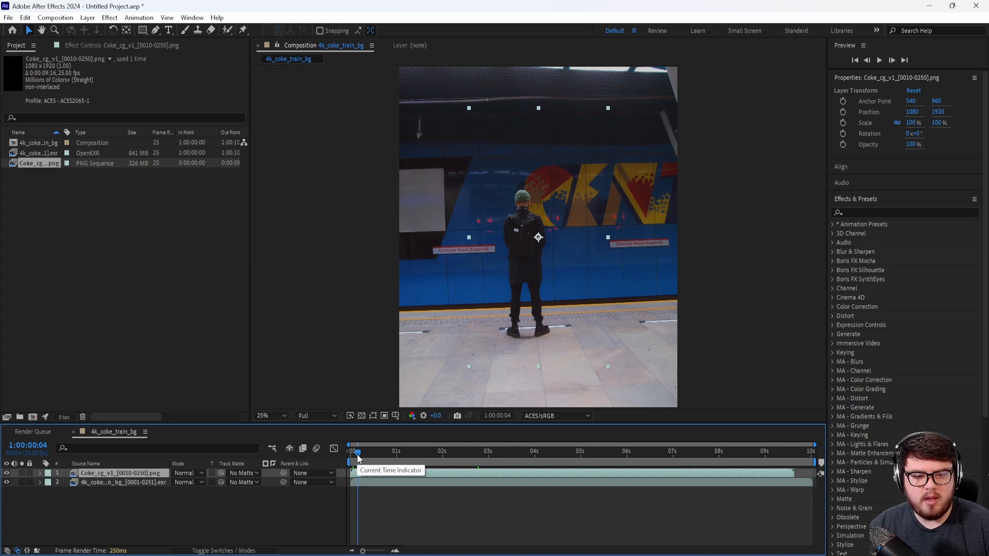
left_click_drag(360, 454, 372, 454)
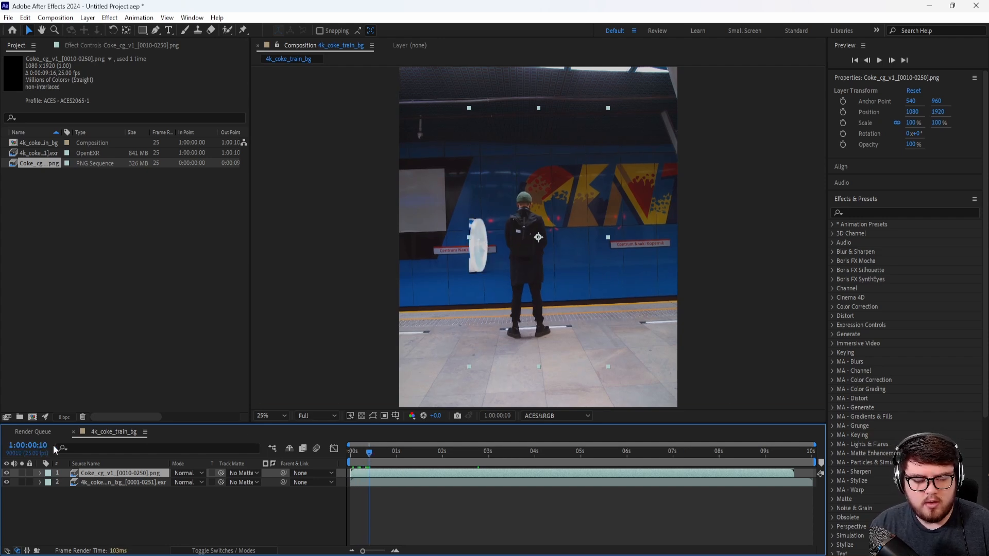
left_click_drag(368, 473, 387, 471)
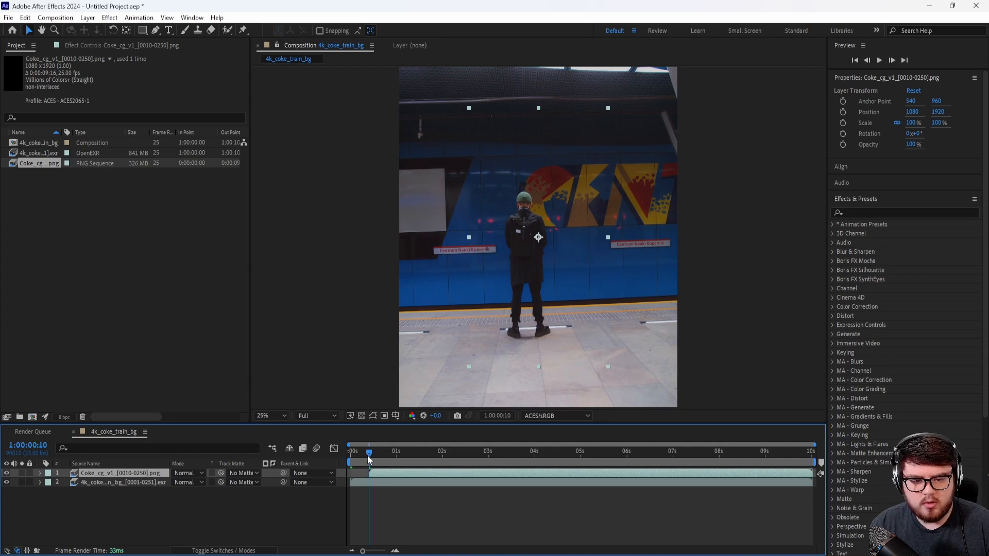
key("space")
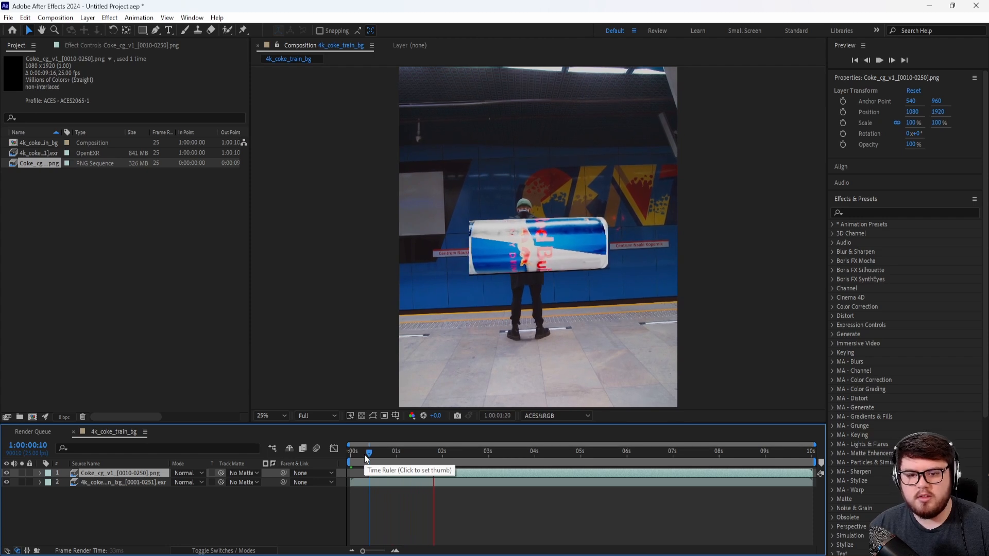
key("space")
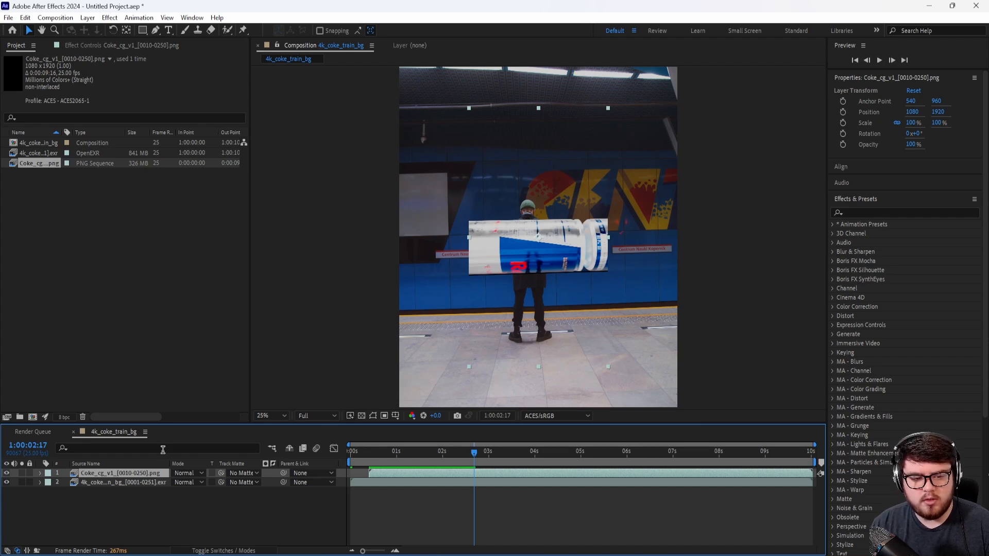
Step: Scale the Coke_cg_v1 layer to 200% and preview the enlarged cans in the composition up to 1:00:04:05
double_click(131, 474)
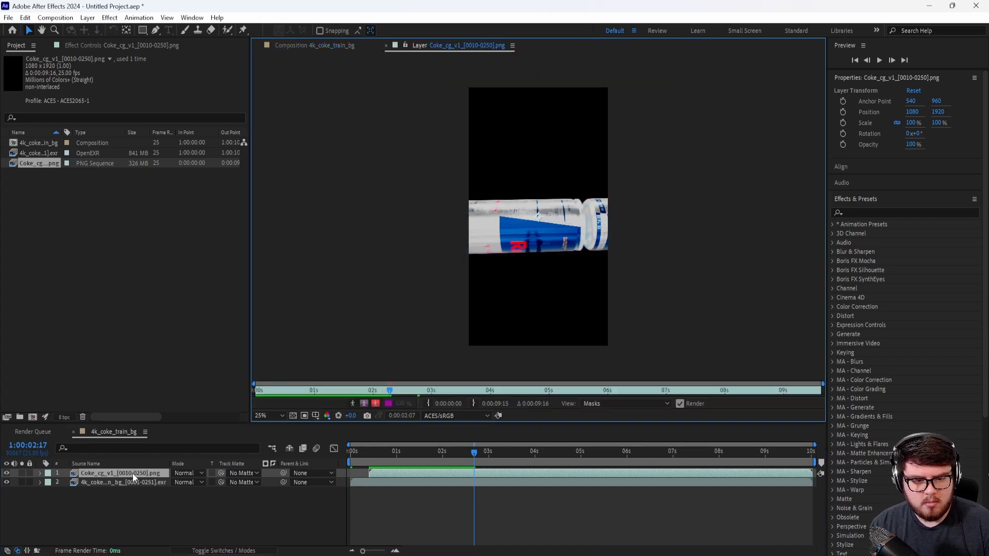
key("s")
left_click(186, 483)
type("20")
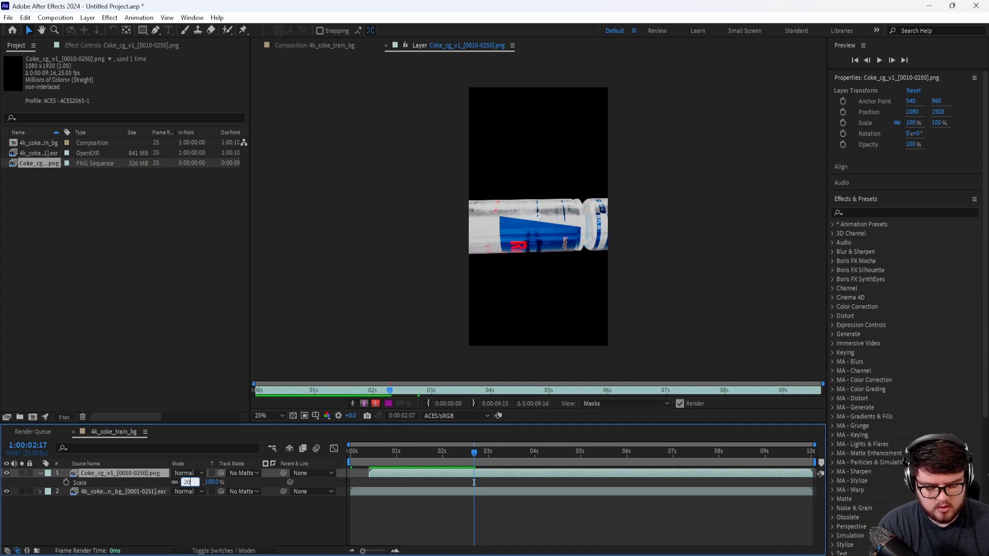
key("Return")
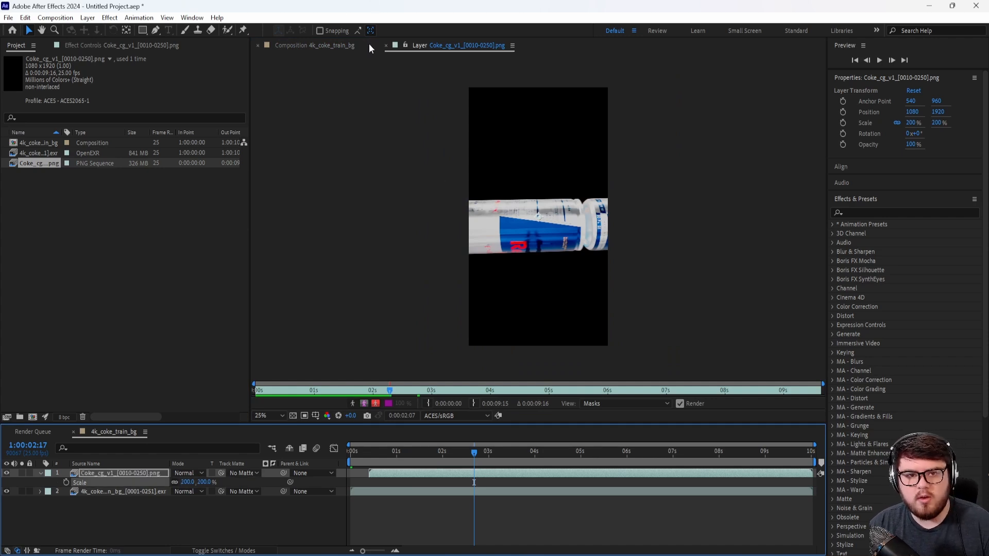
left_click(372, 44)
left_click(386, 46)
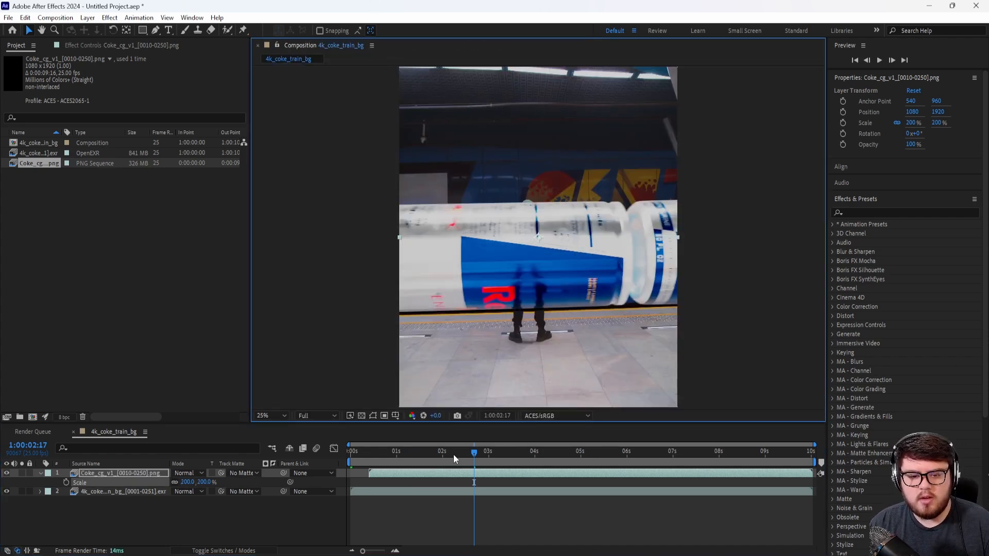
key("space")
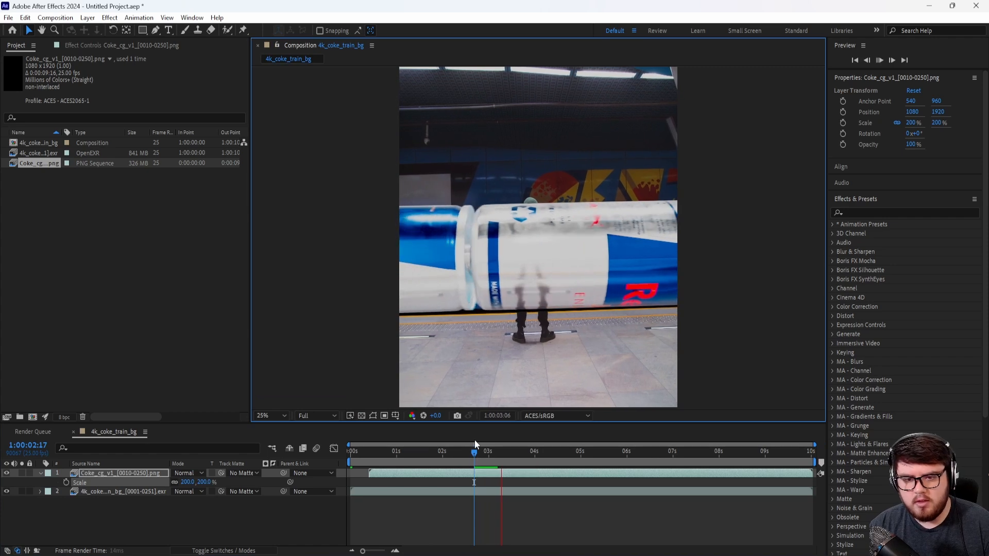
left_click_drag(523, 454, 545, 453)
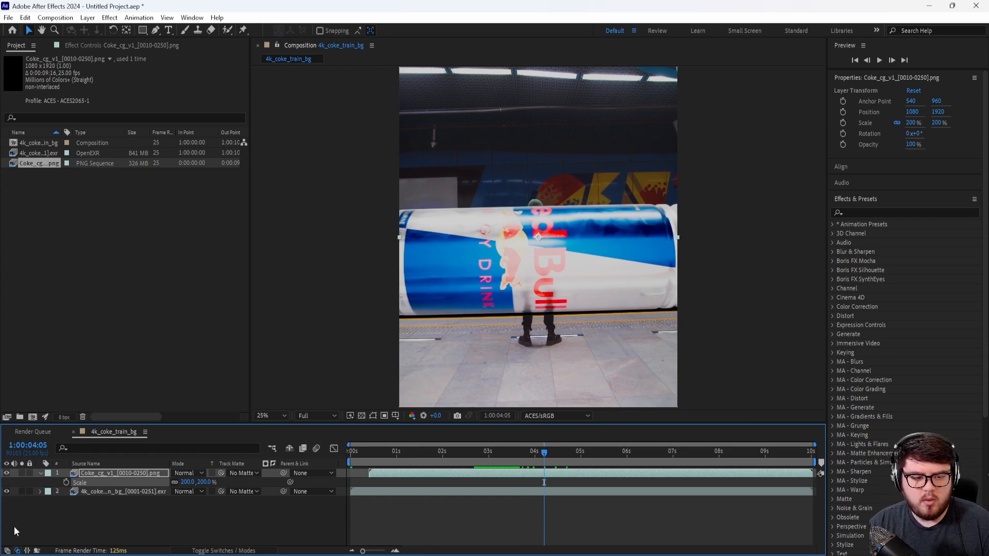
Step: Duplicate the 4k_coke_train_bg footage layer and place the copy above the Coke_cg_v1 layer
left_click(122, 492)
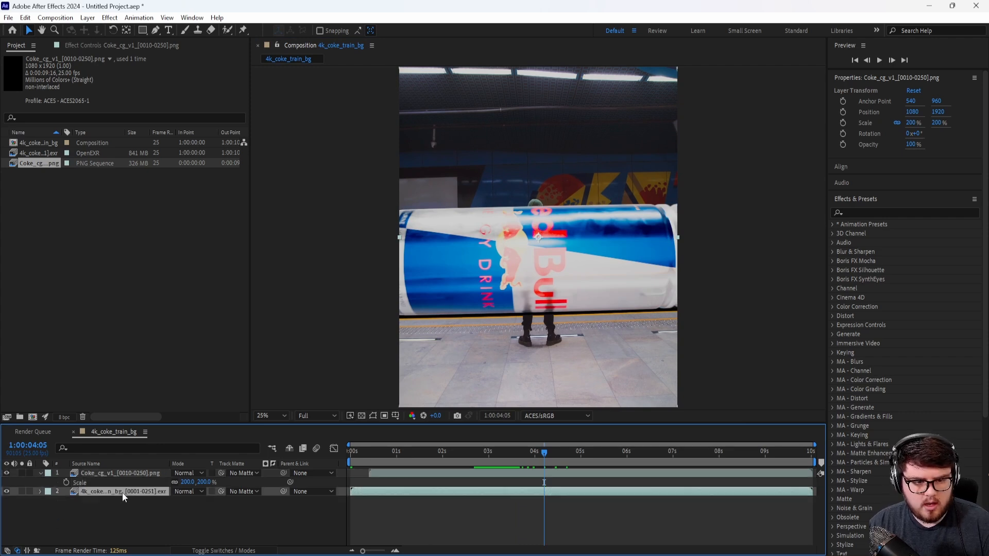
key("ctrl+d")
left_click_drag(147, 495, 143, 473)
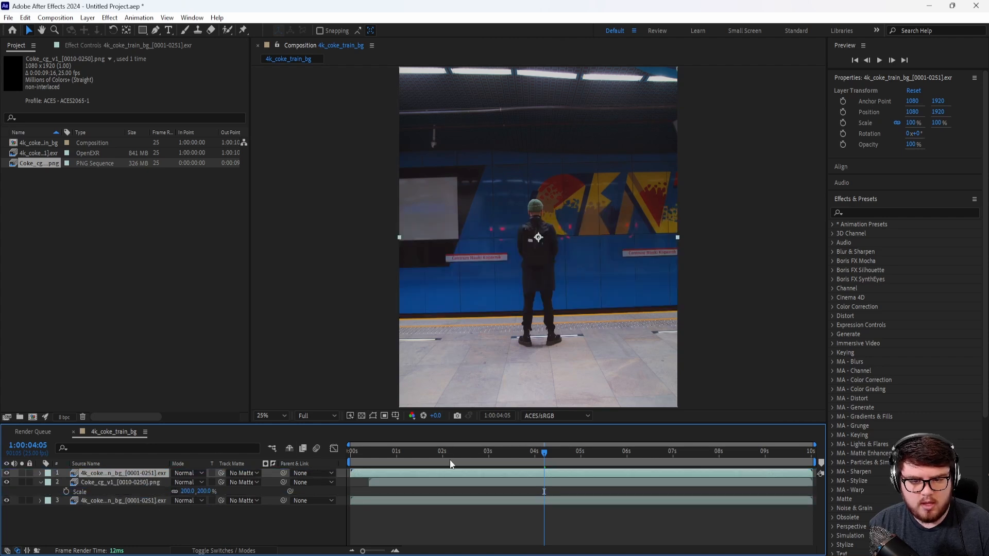
Step: Mark the standing man's body and head as foreground with the Roto Brush on the top background copy at 1:00:00:10
double_click(127, 472)
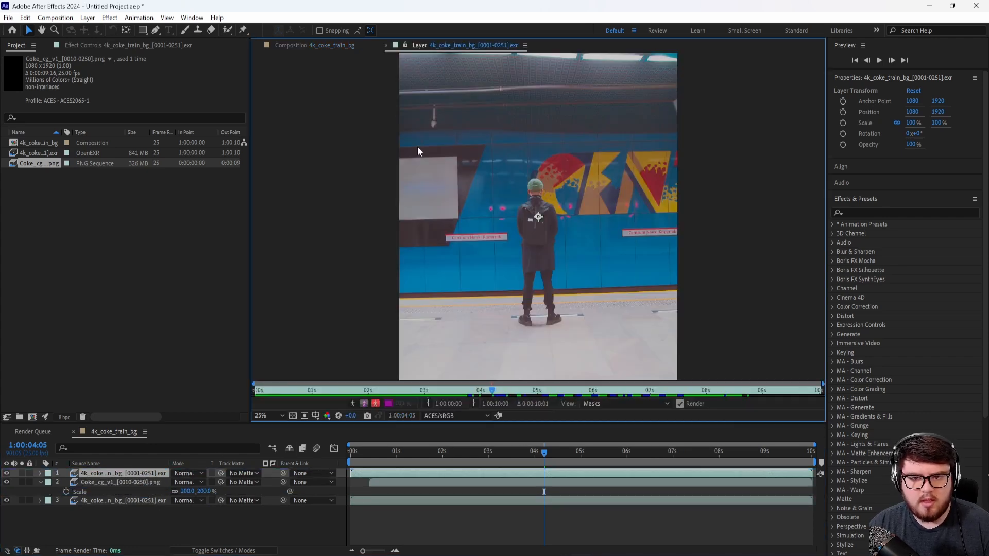
left_click(227, 29)
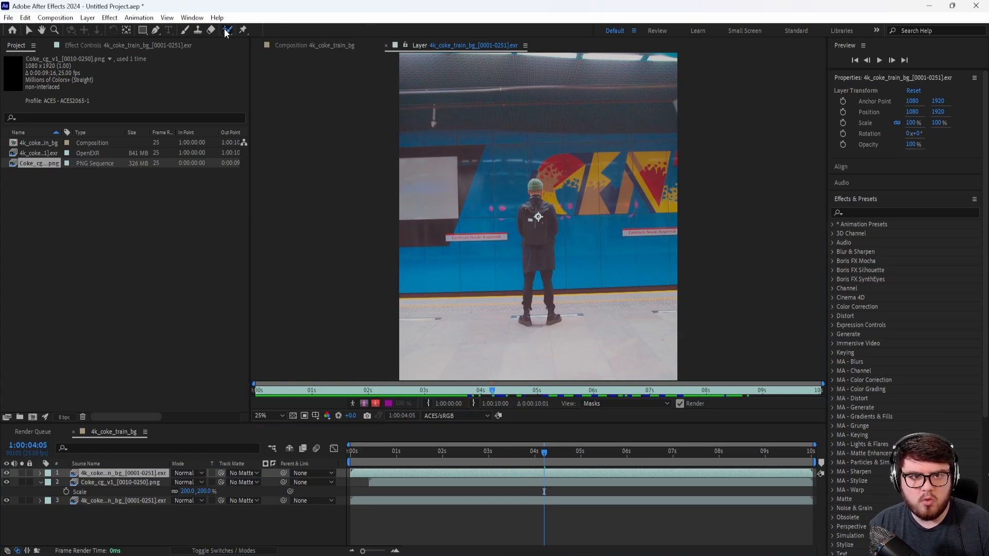
scroll(547, 303, "up", 3)
middle_click_drag(547, 304, 499, 76)
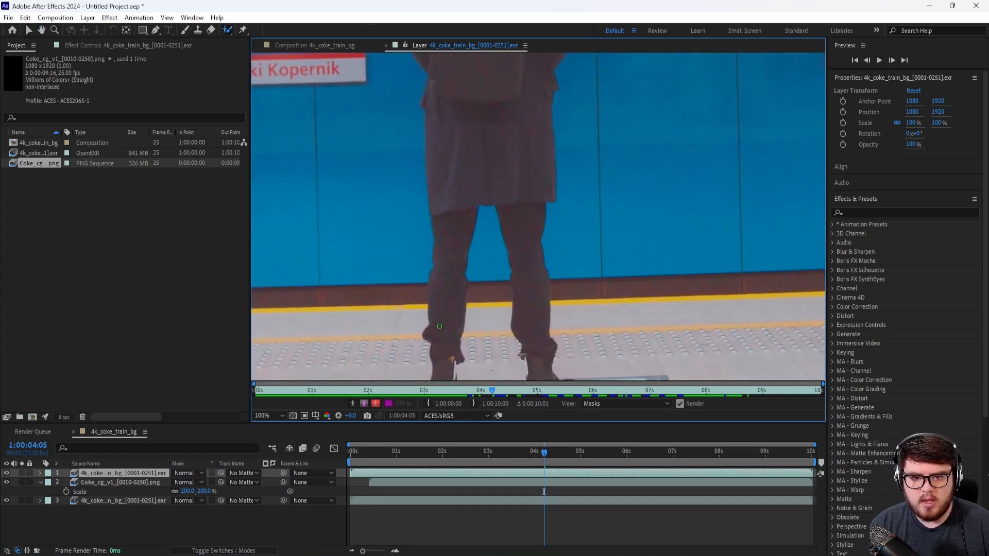
left_click_drag(423, 390, 279, 394)
scroll(529, 211, "down", 5)
scroll(530, 211, "up", 2)
scroll(529, 211, "up", 2)
middle_click_drag(462, 251, 486, 276)
mouse_move(488, 315)
left_mouse_down()
mouse_move(496, 236)
mouse_move(485, 119)
mouse_move(510, 78)
mouse_move(547, 309)
left_mouse_up()
middle_click_drag(522, 164, 520, 206)
left_click_drag(509, 346, 508, 290, "alt")
middle_click_drag(508, 287, 515, 362)
left_click_drag(511, 187, 506, 152)
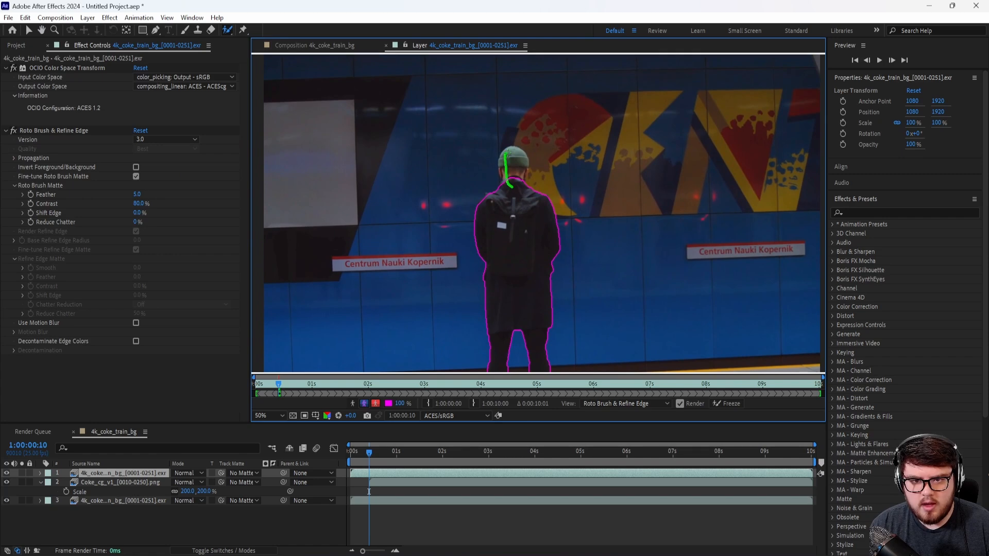
Step: Refine the Roto Brush outline around the man's hat, ears and neck with foreground and background strokes
scroll(507, 242, "up", 4)
middle_click_drag(438, 140, 491, 274)
mouse_move(430, 182)
left_mouse_down("alt")
mouse_move(440, 207)
mouse_move(425, 225)
left_mouse_up("alt")
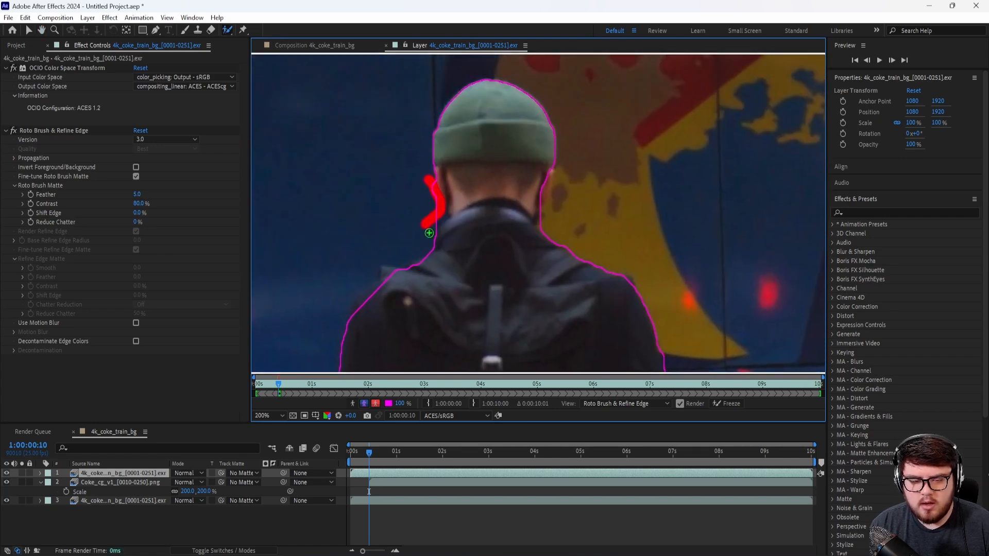
scroll(479, 205, "down", 1)
scroll(479, 205, "up", 1)
middle_click_drag(479, 205, 499, 224)
left_click_drag(465, 184, 486, 233)
scroll(490, 234, "down", 1)
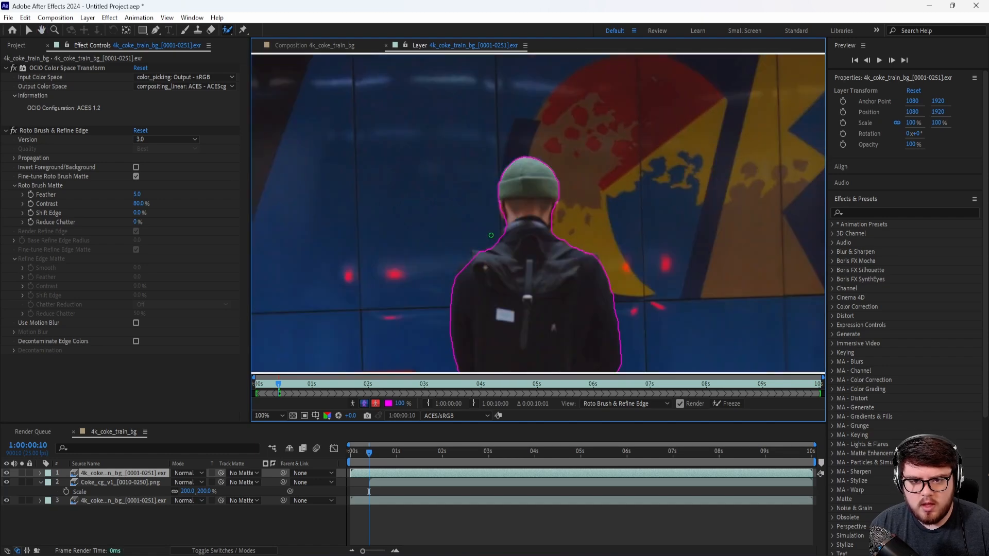
scroll(498, 223, "up", 2)
left_click_drag(405, 242, 397, 180)
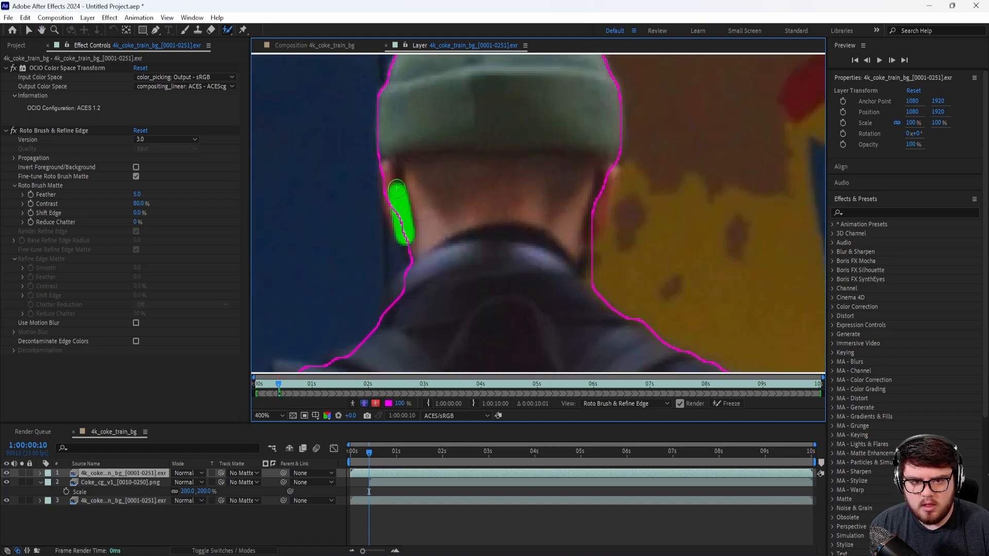
scroll(451, 193, "down", 6)
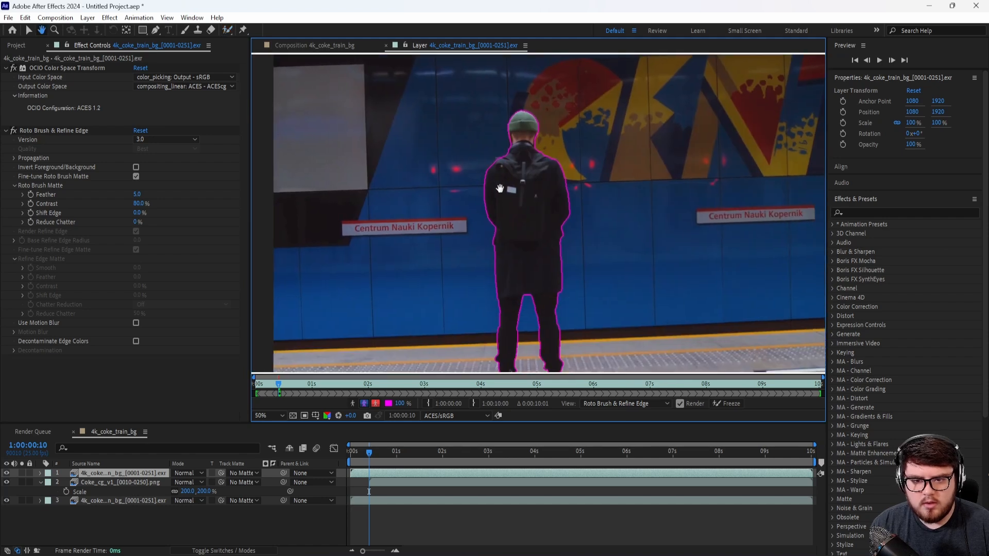
Step: Propagate the Roto Brush matte past 1:00:00:10, check it at 1:00:00:17, and freeze the propagation
left_click(311, 385)
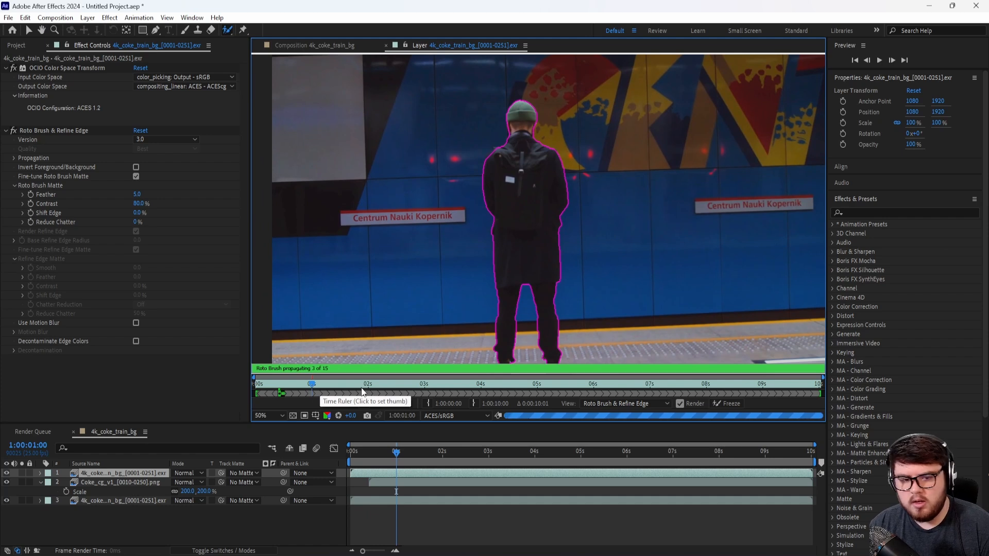
left_click(294, 386)
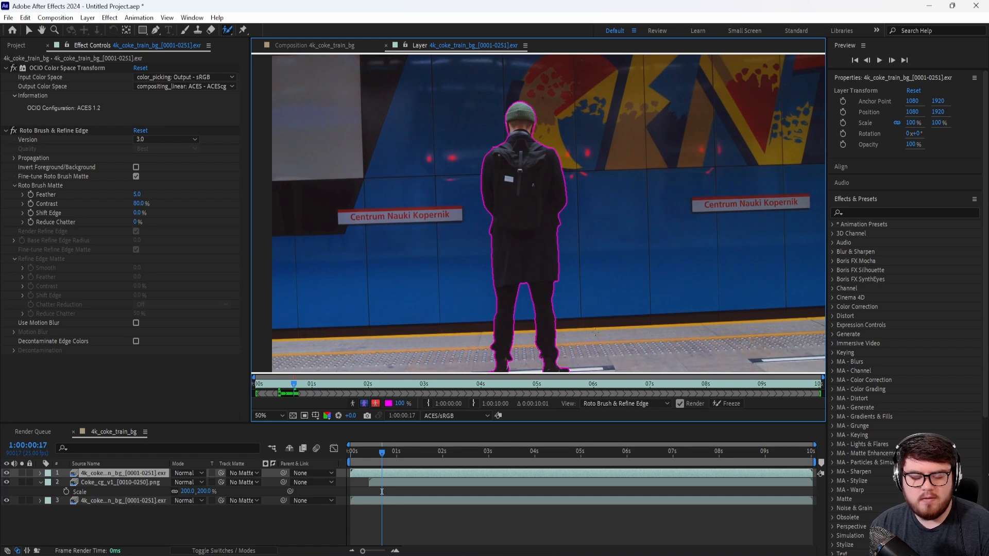
left_click(740, 407)
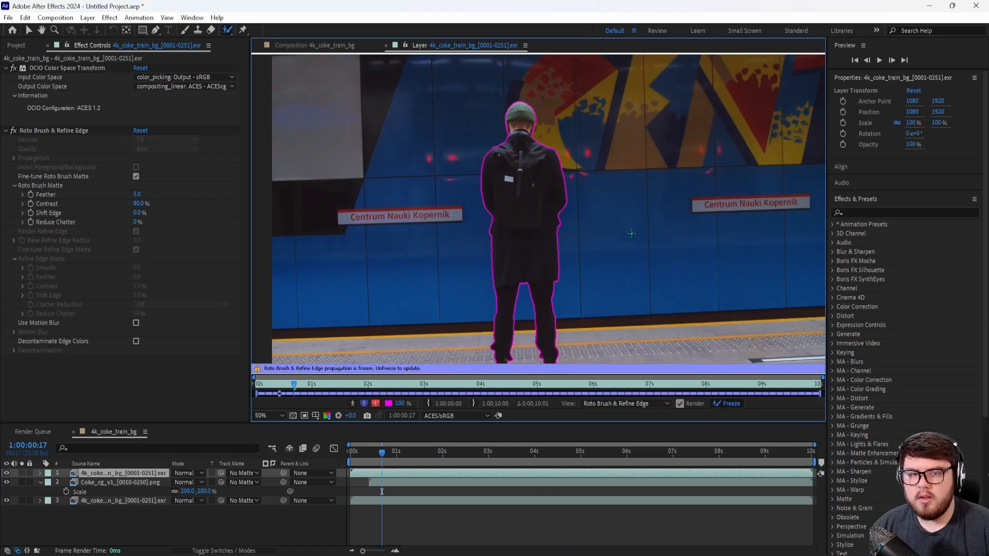
Step: Return to the composition and examine the cut-out man's edges against the cans at 1:00:02:01
left_click(386, 46)
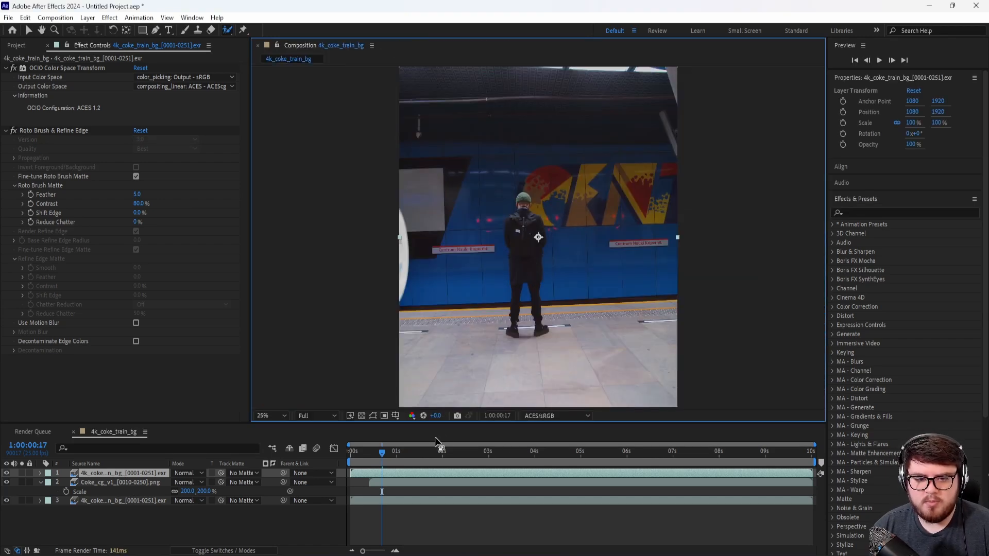
left_click_drag(383, 456, 444, 462)
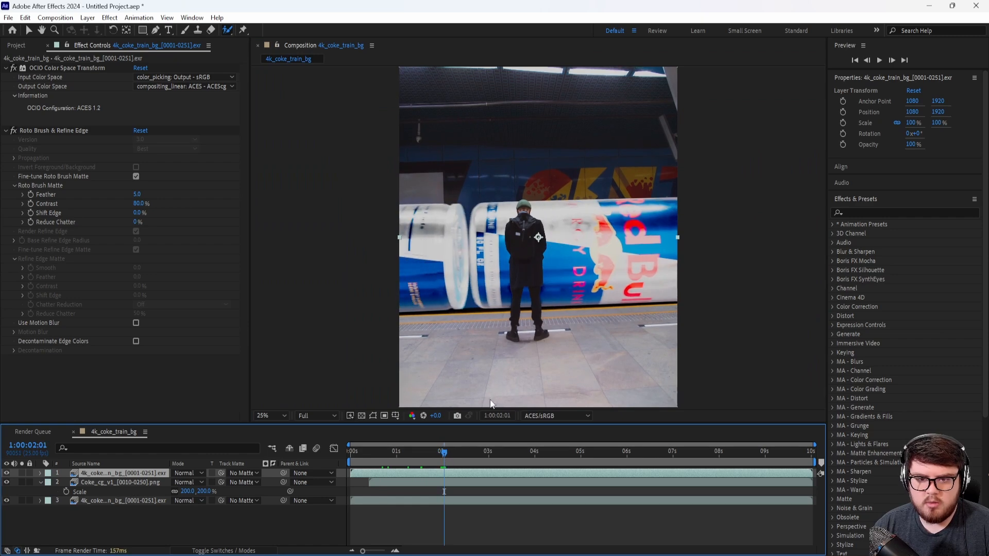
scroll(523, 227, "up", 4)
scroll(523, 228, "up", 5)
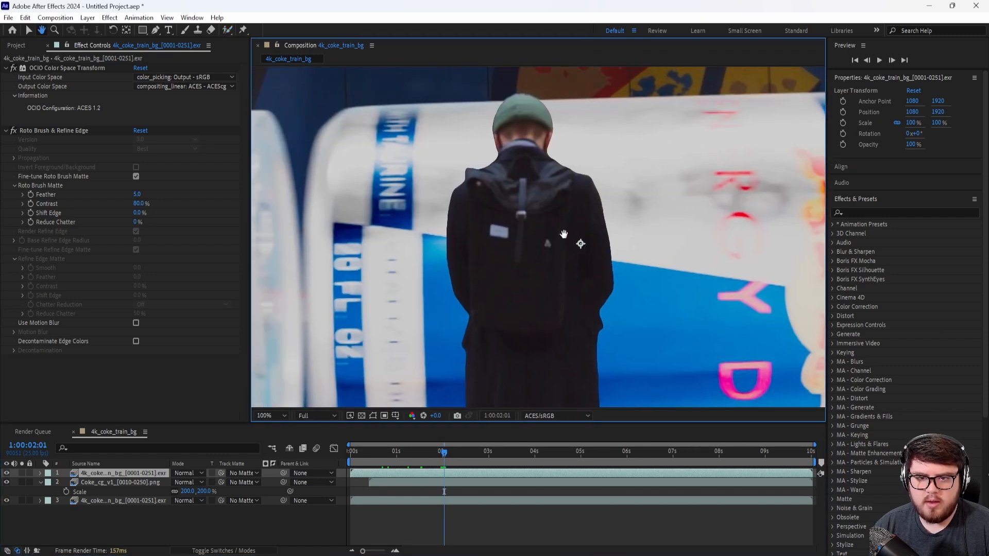
scroll(551, 237, "down", 5)
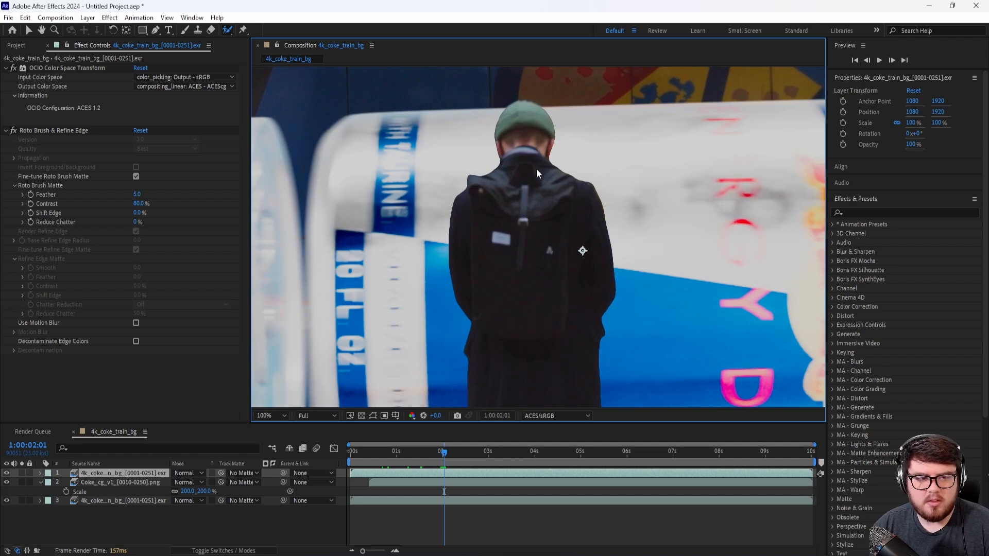
Step: Configure the Roto Brush matte with Feather 20, Reduce Chatter 15% and motion blur enabled
left_click_drag(137, 196, 181, 197)
left_click(137, 194)
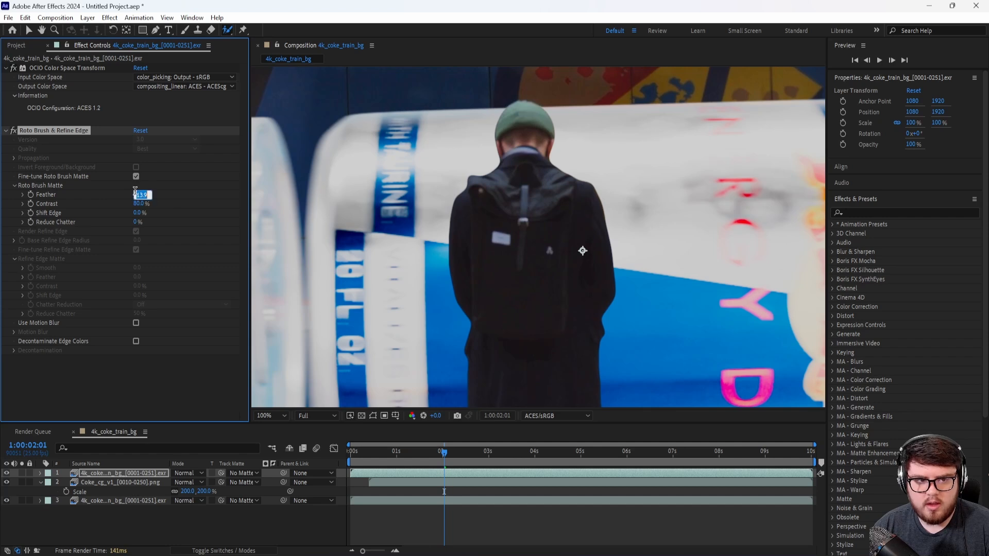
type("20")
key("Return")
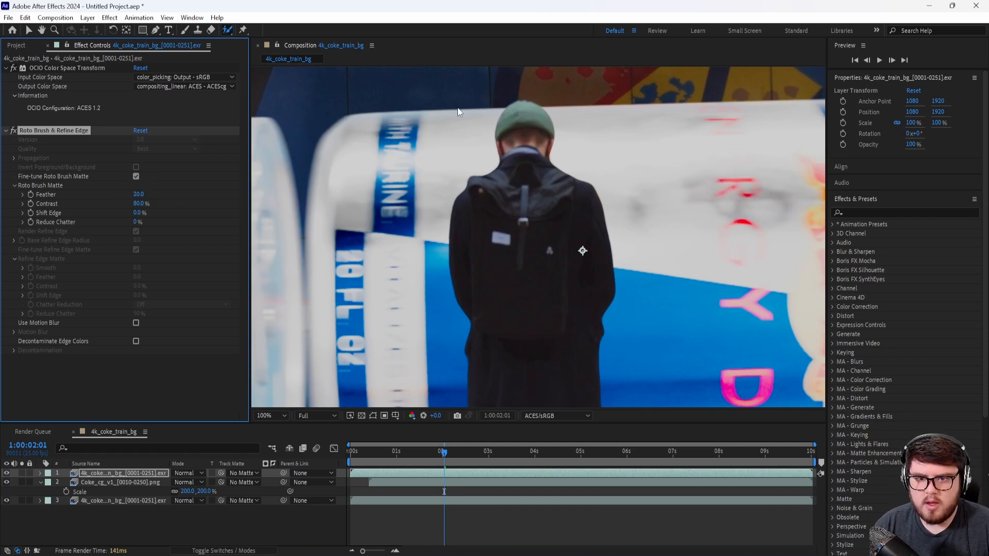
middle_click_drag(572, 189, 545, 181)
left_click(137, 222)
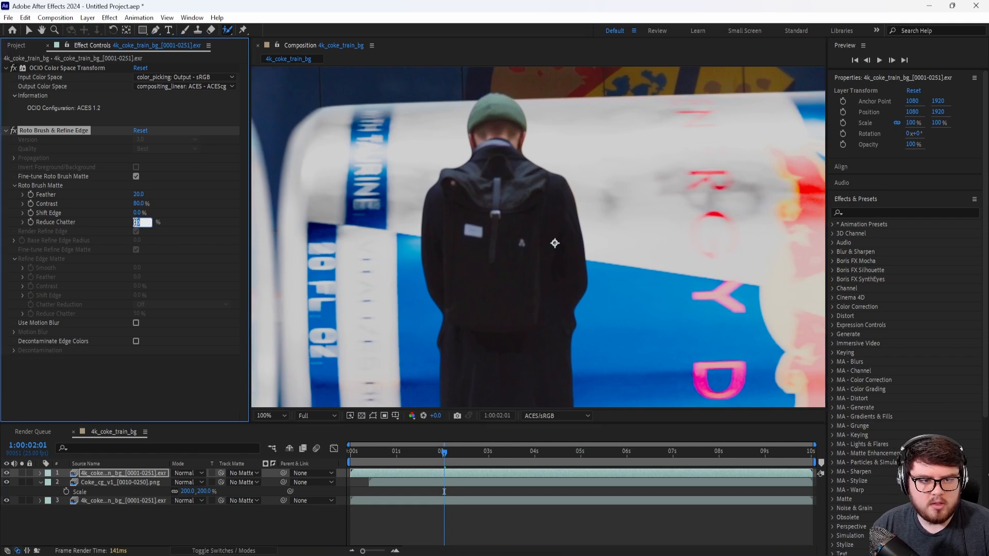
type("15")
key("Return")
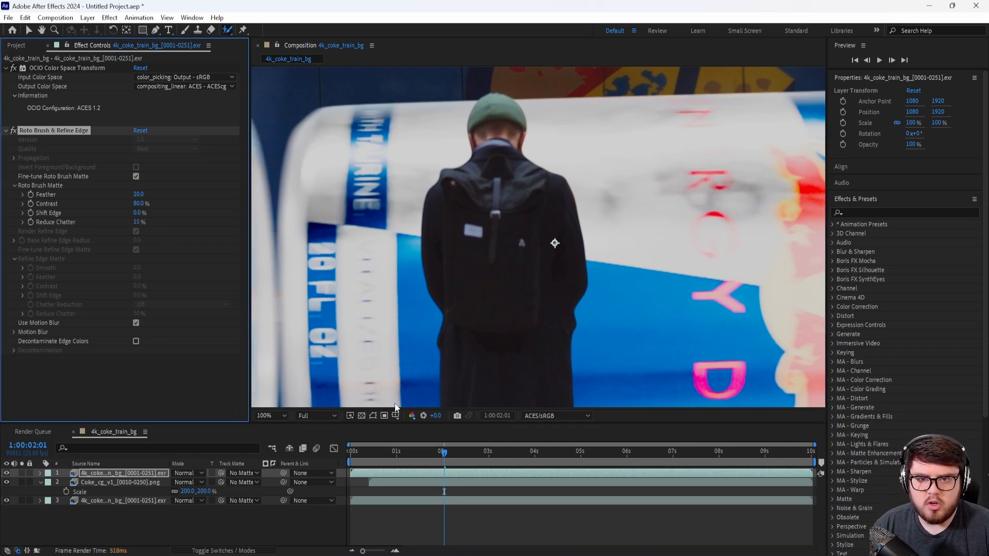
Step: Set the Roto Brush matte's Shift Edge to -9%, judging the man's head outline at 1:00:01:08
left_click_drag(444, 453, 412, 454)
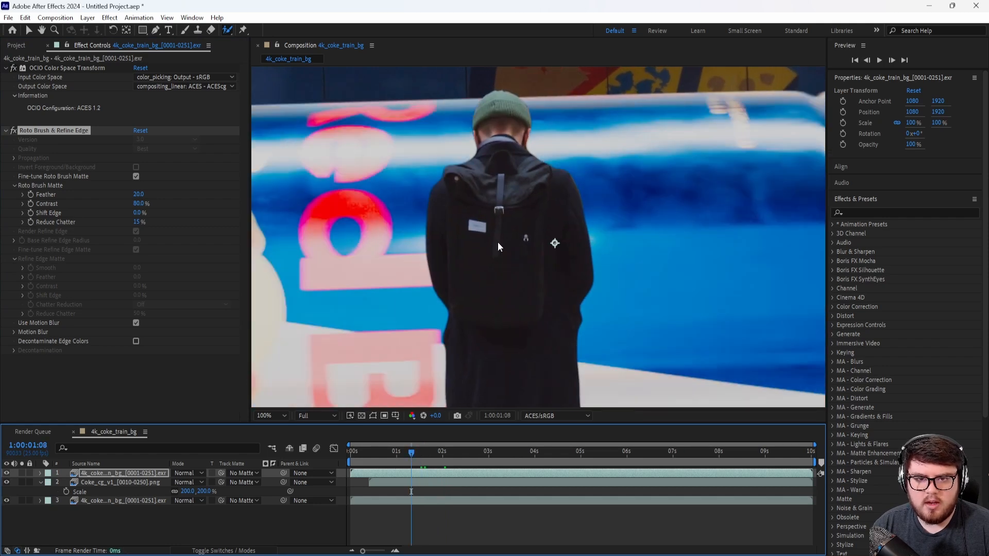
scroll(461, 111, "up", 2)
middle_click_drag(464, 113, 693, 474)
scroll(647, 350, "up", 1)
middle_click_drag(592, 196, 531, 327)
scroll(524, 323, "down", 1)
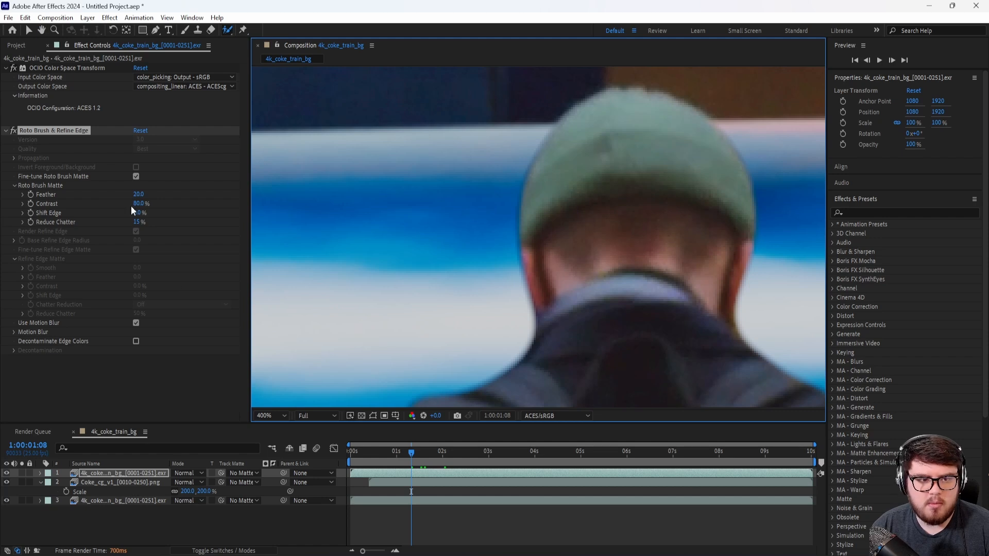
left_click_drag(137, 213, 139, 214)
scroll(510, 241, "down", 3)
scroll(538, 266, "up", 1)
middle_click_drag(577, 318, 478, 182)
scroll(479, 185, "down", 2)
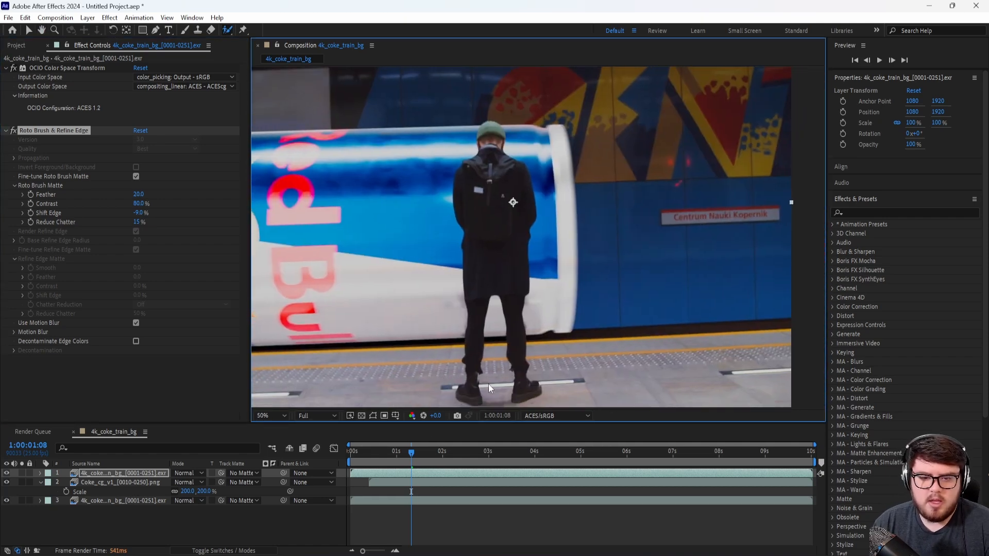
Step: Check the composite at 1:00:04:06 and apply a Curves effect to the Coke_cg_v1 layer
left_click_drag(419, 456, 531, 473)
left_click(545, 453)
scroll(532, 278, "down", 2)
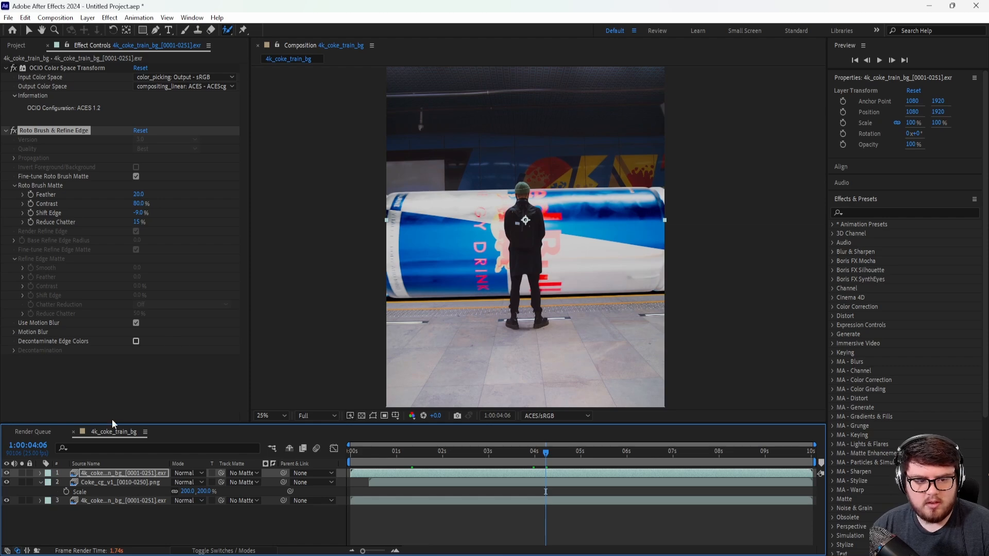
left_click(122, 485)
left_click(109, 18)
mouse_move(133, 187)
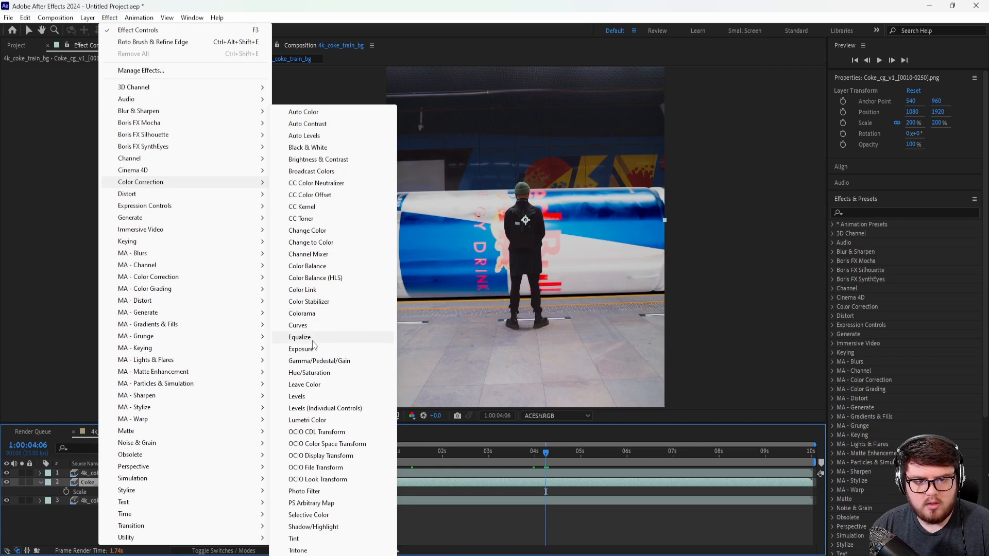
left_click(300, 325)
Step: Darken the cans by pulling the RGB curve down at the midtones and at a second point near the highlights
scroll(528, 283, "up", 2)
scroll(545, 268, "down", 2)
scroll(535, 257, "up", 2)
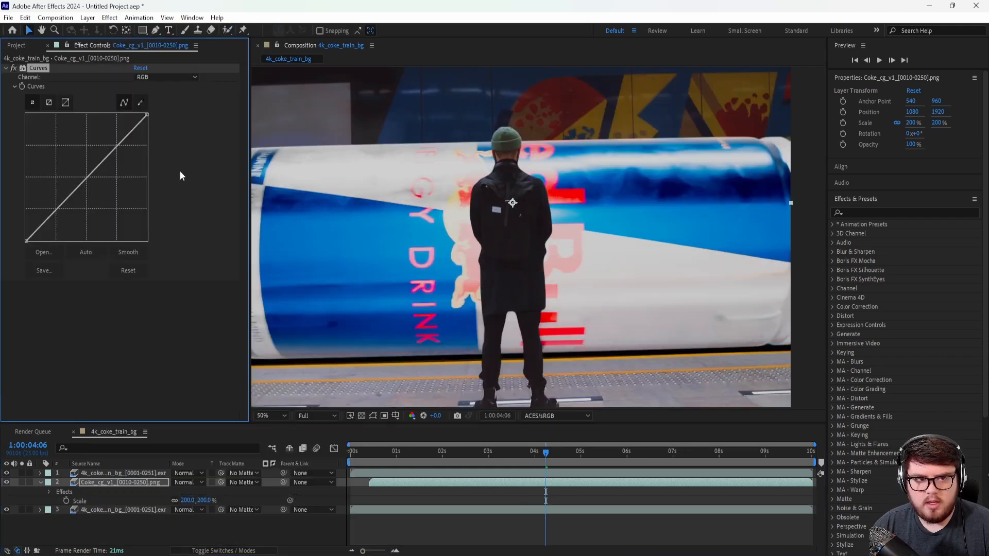
left_click_drag(86, 179, 100, 193)
scroll(499, 296, "down", 2)
middle_click_drag(503, 253, 497, 286)
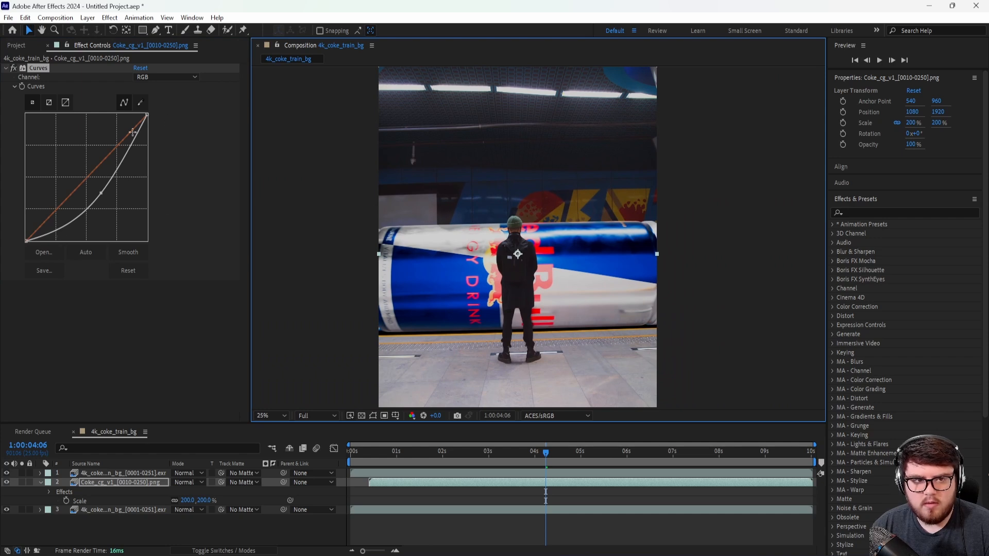
left_click_drag(138, 130, 139, 136)
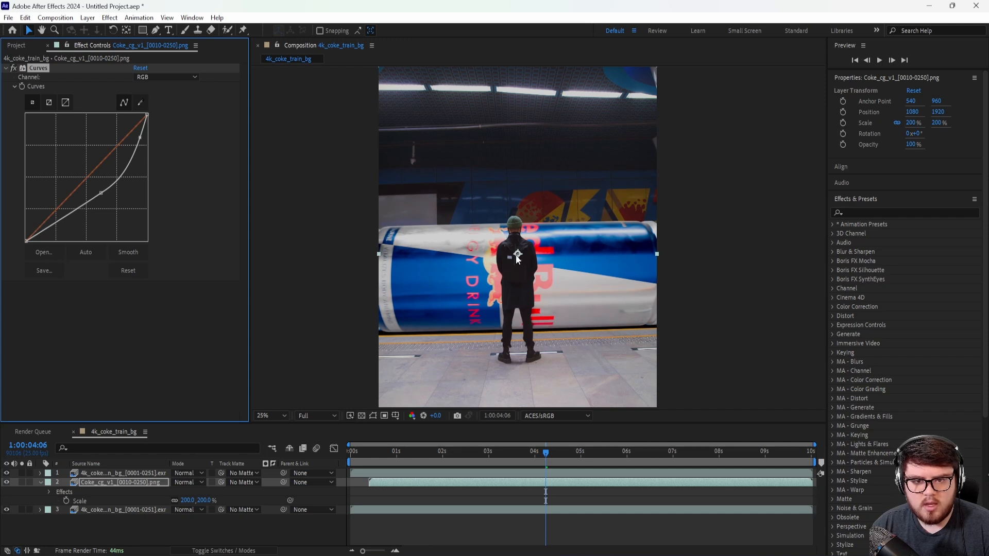
Step: Apply a Hue/Saturation effect to the Coke_cg_v1 layer and move it above Curves in the effect order
scroll(510, 292, "up", 1)
scroll(510, 295, "down", 1)
middle_click_drag(508, 295, 571, 275)
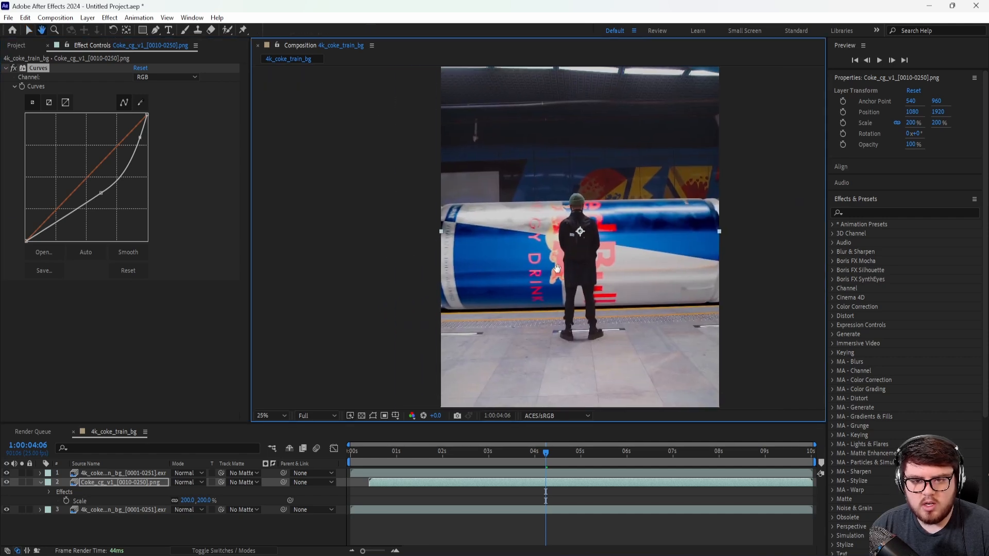
left_click(109, 18)
mouse_move(155, 182)
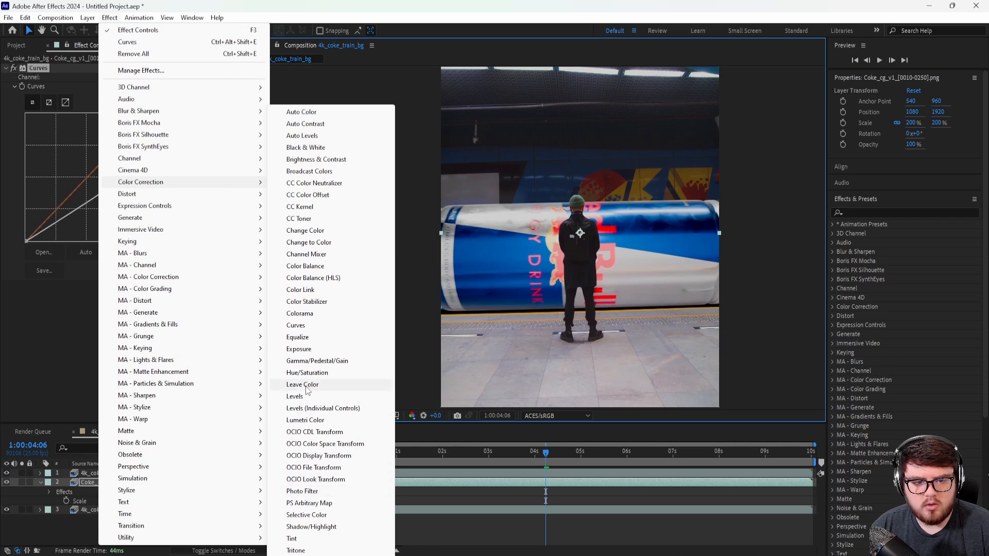
left_click(307, 372)
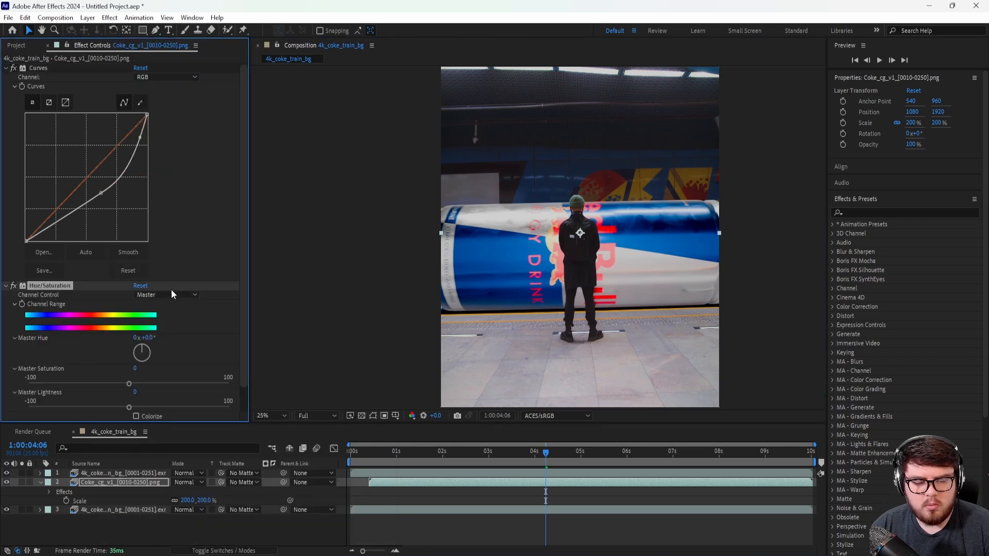
left_click_drag(70, 288, 61, 67)
Step: Lower the can layer's Master Saturation to -46, judging the cans against the subway background
left_click_drag(126, 167, 83, 167)
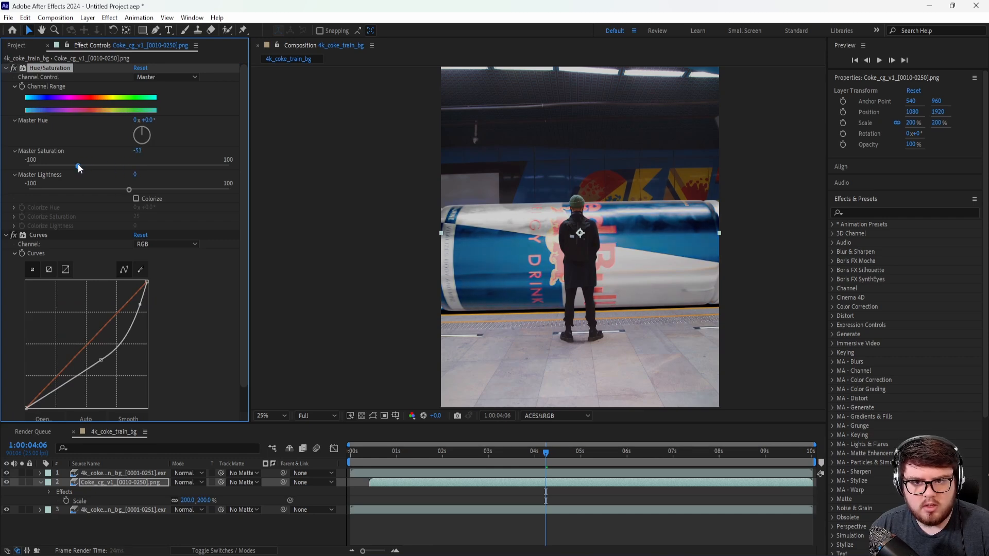
scroll(496, 211, "up", 2)
middle_click_drag(623, 231, 466, 285)
scroll(527, 226, "down", 2)
middle_click_drag(526, 226, 585, 133)
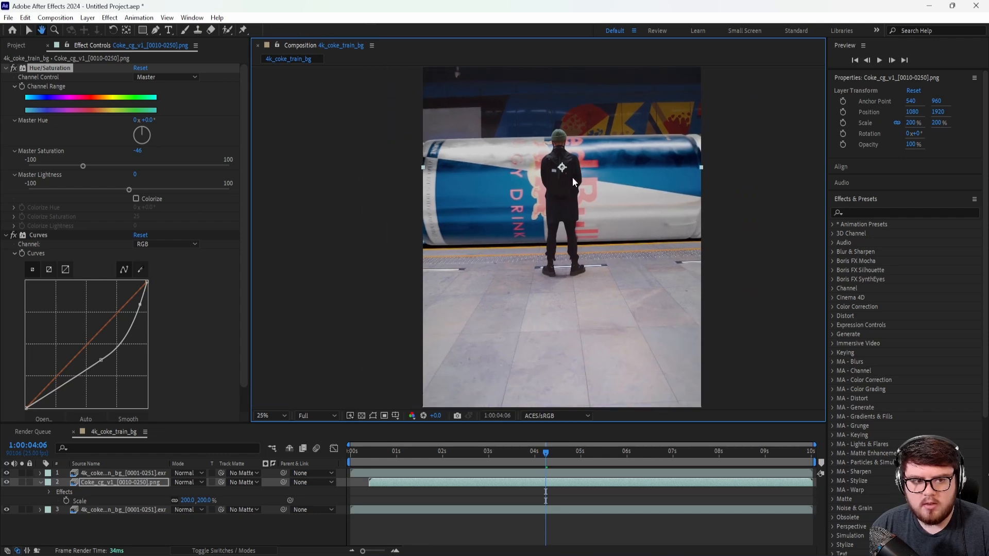
Step: Collapse the Curves and Hue/Saturation settings and apply a Levels effect to the can layer
left_click(5, 235)
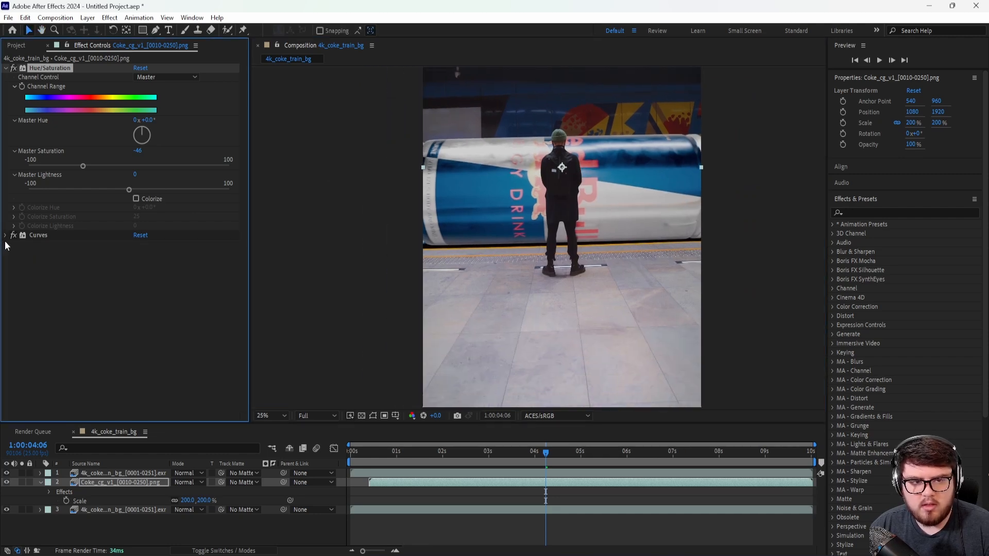
middle_click_drag(591, 153, 594, 200)
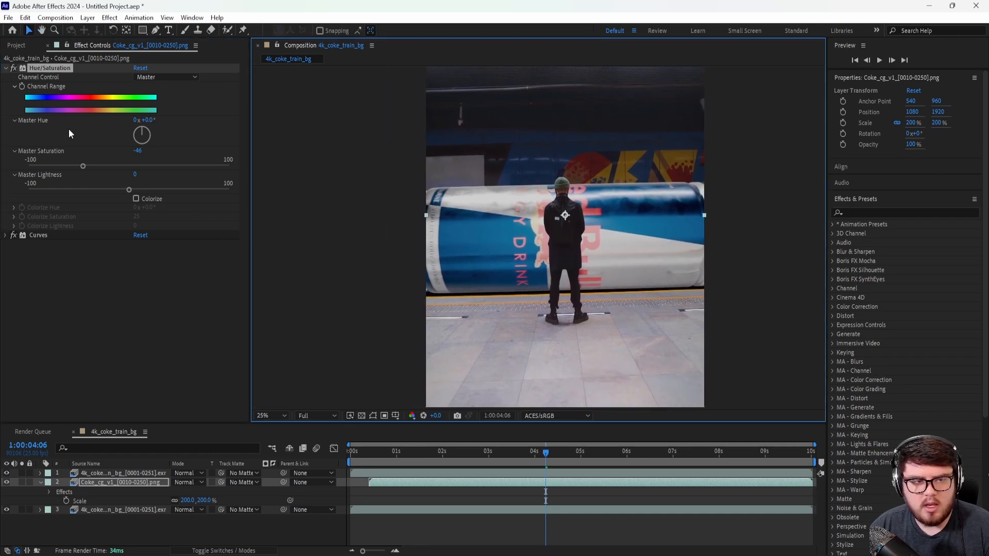
left_click(5, 68)
left_click(110, 18)
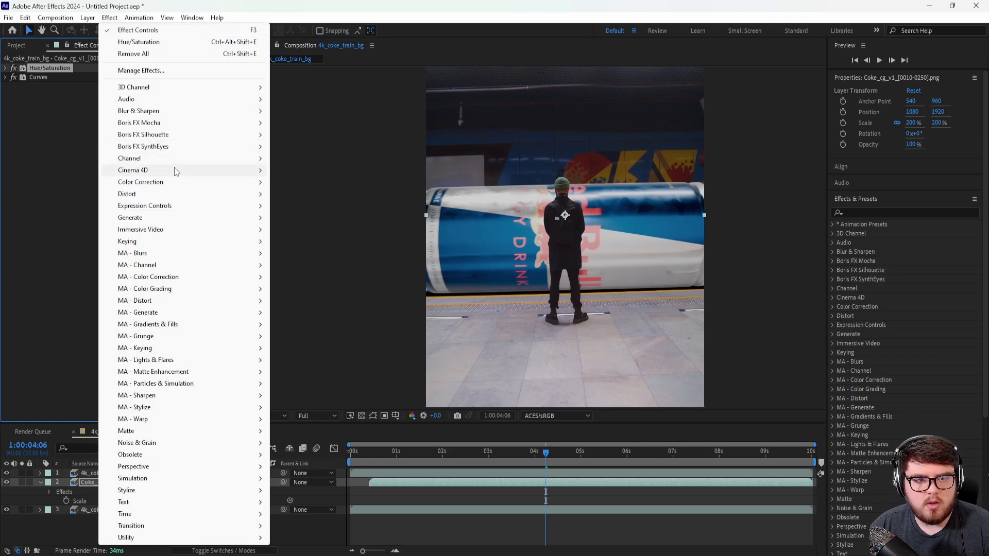
mouse_move(149, 182)
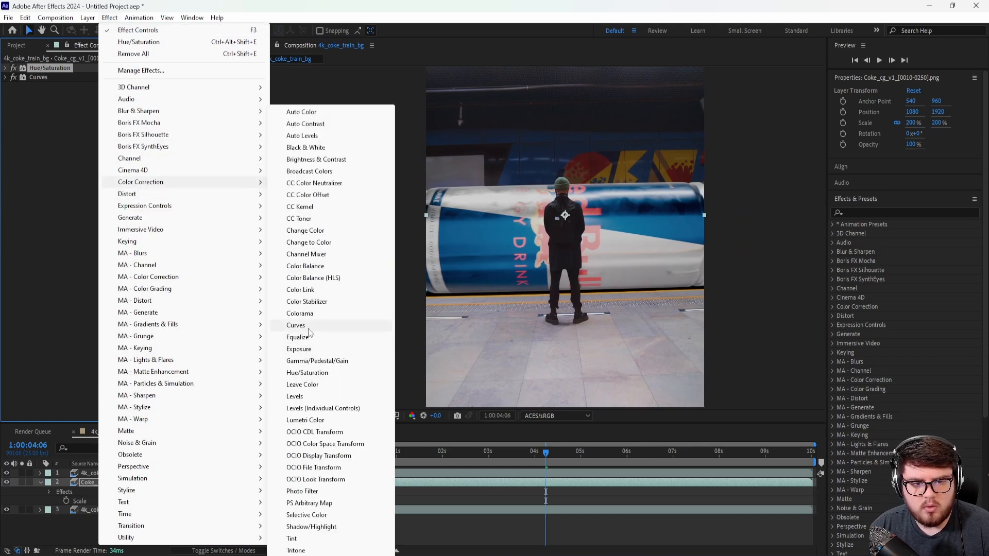
left_click(307, 396)
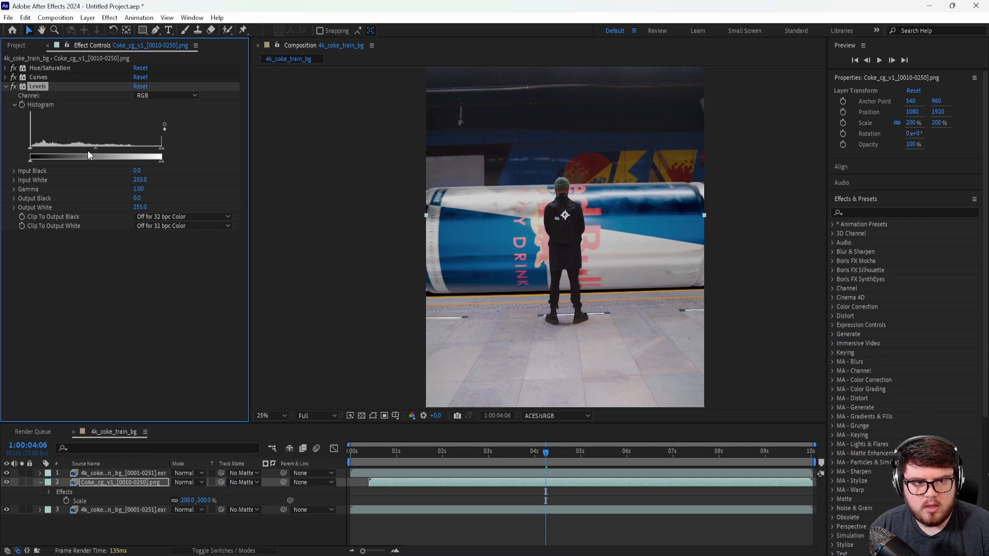
Step: Set the can layer's Levels to Gamma 0.82, Output Black 2 and Output White 215
mouse_move(95, 148)
left_mouse_down()
mouse_move(71, 148)
mouse_move(104, 150)
left_mouse_up()
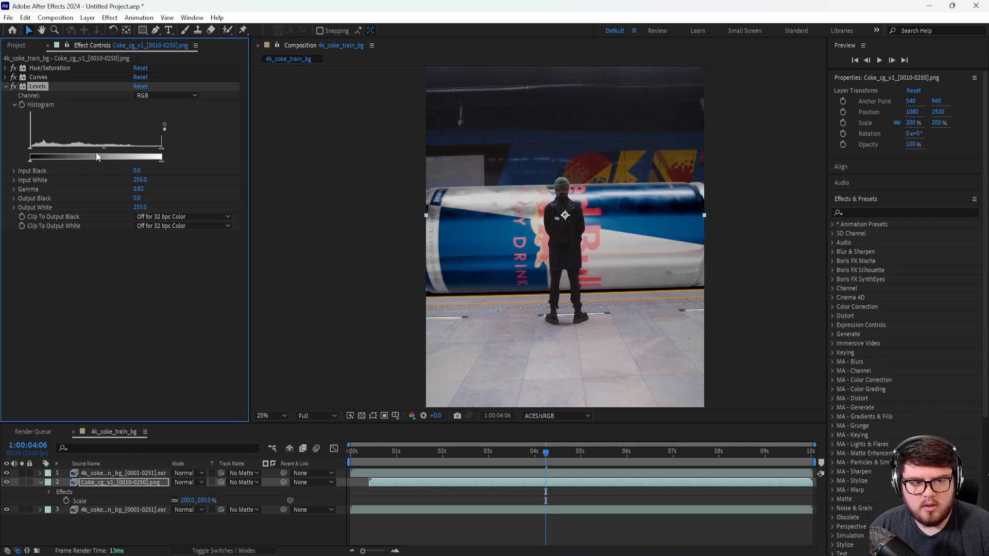
mouse_move(30, 161)
left_mouse_down()
mouse_move(47, 165)
mouse_move(10, 170)
mouse_move(32, 166)
left_mouse_up()
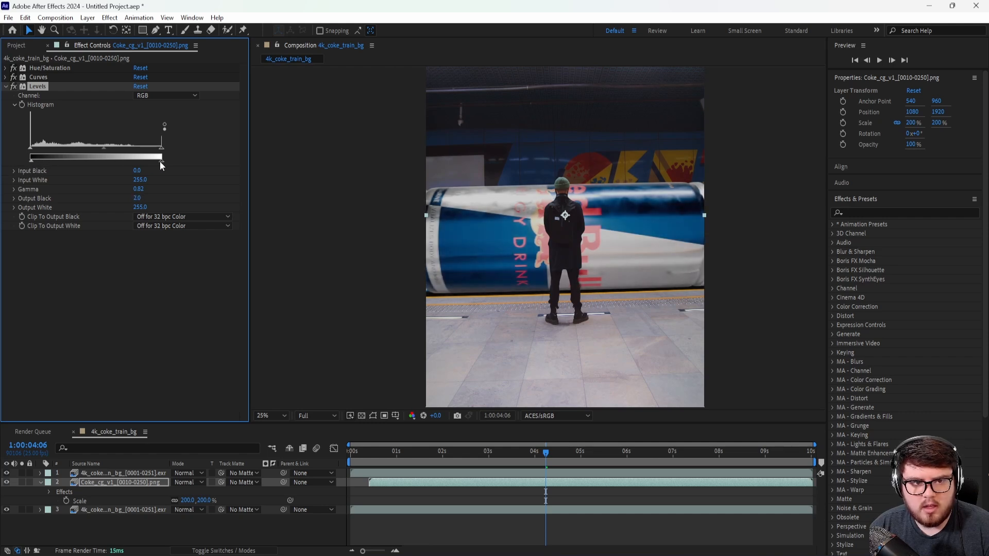
left_click_drag(151, 161, 134, 162)
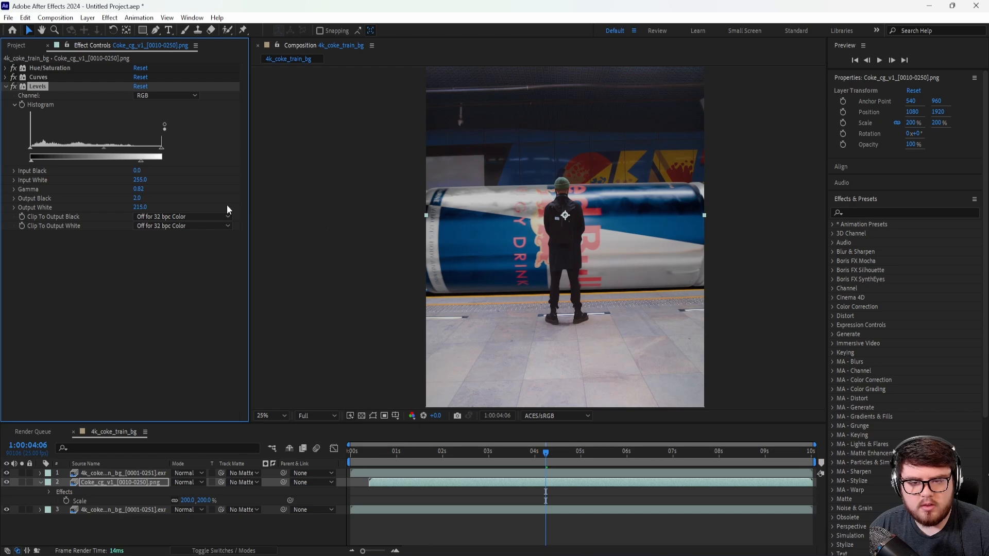
scroll(562, 261, "up", 7)
scroll(561, 261, "down", 7)
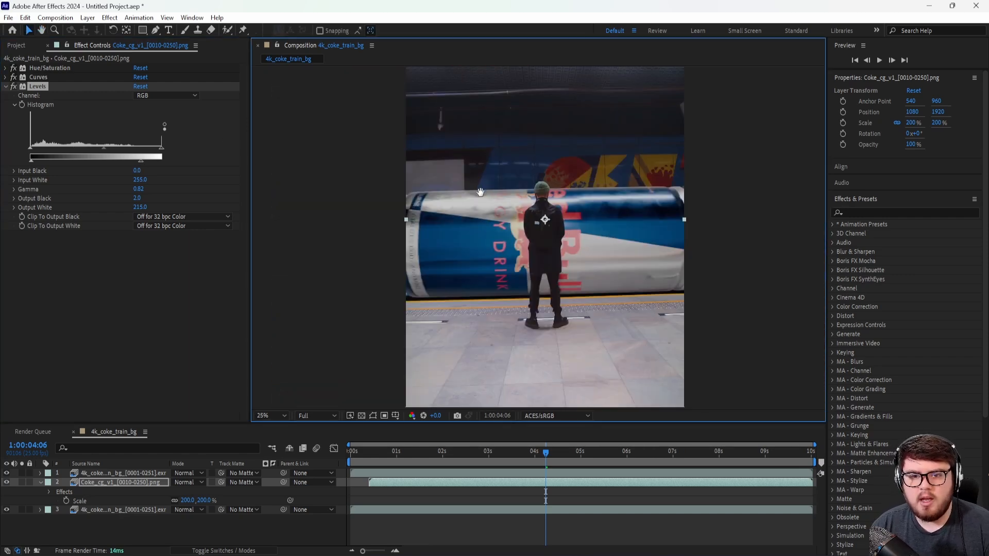
left_click_drag(483, 189, 463, 202)
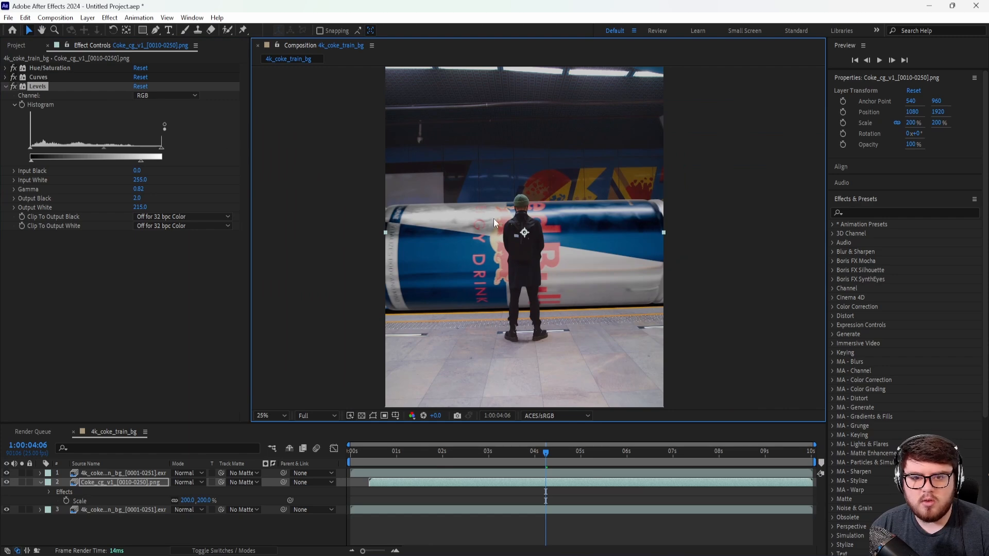
scroll(499, 232, "up", 3)
scroll(501, 235, "down", 3)
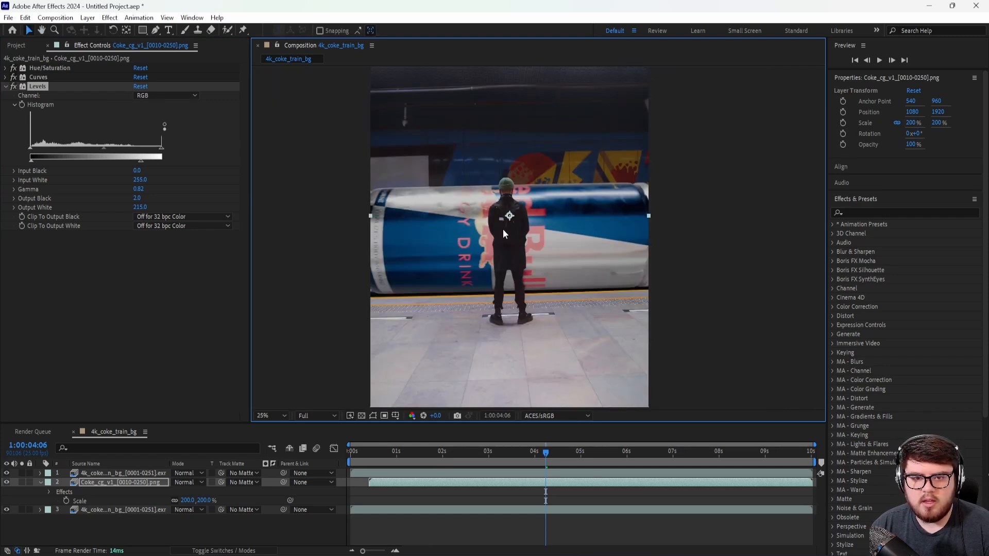
Step: Check the graded cans at 1:00:04:23 and collapse the can layer's properties in the timeline
left_click_drag(546, 460, 577, 460)
scroll(538, 221, "down", 2)
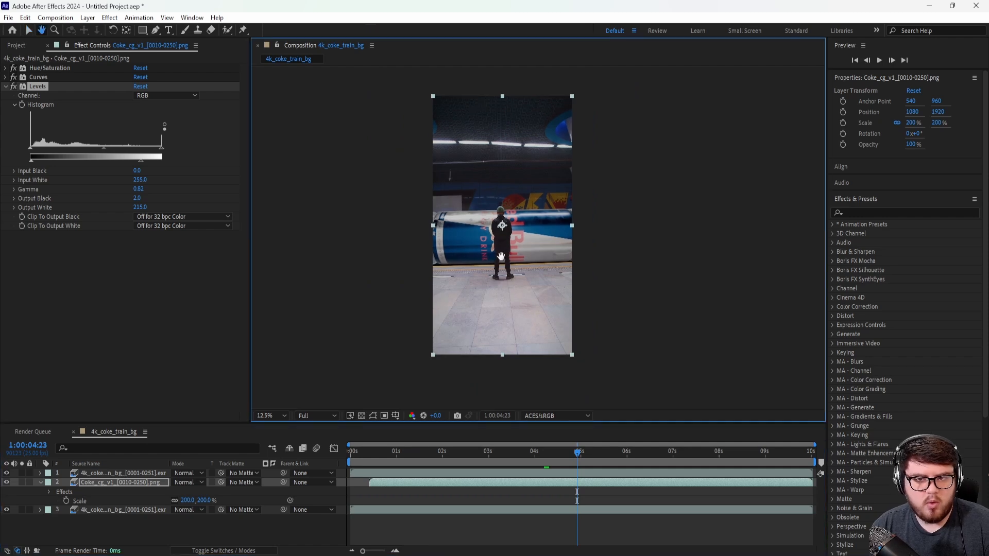
left_click(41, 483)
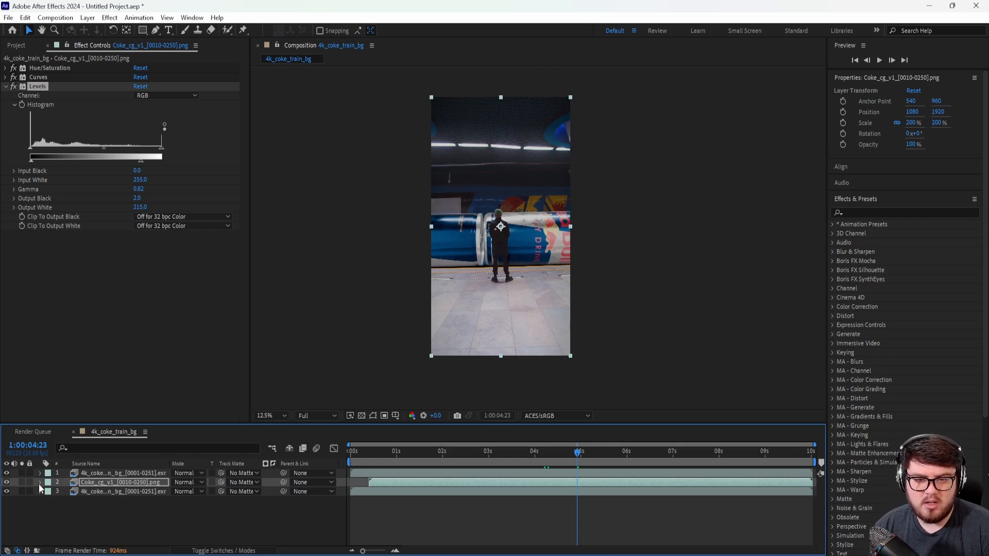
scroll(440, 290, "up", 2)
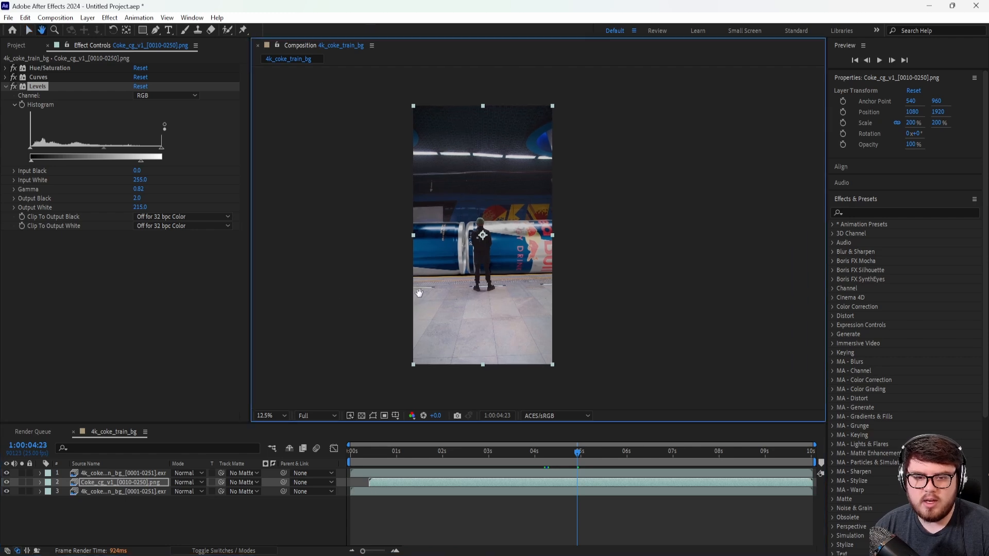
middle_click_drag(432, 294, 500, 283)
Step: Pre-compose all three layers of 4k_coke_train_bg into Pre-comp 1
left_click(110, 492)
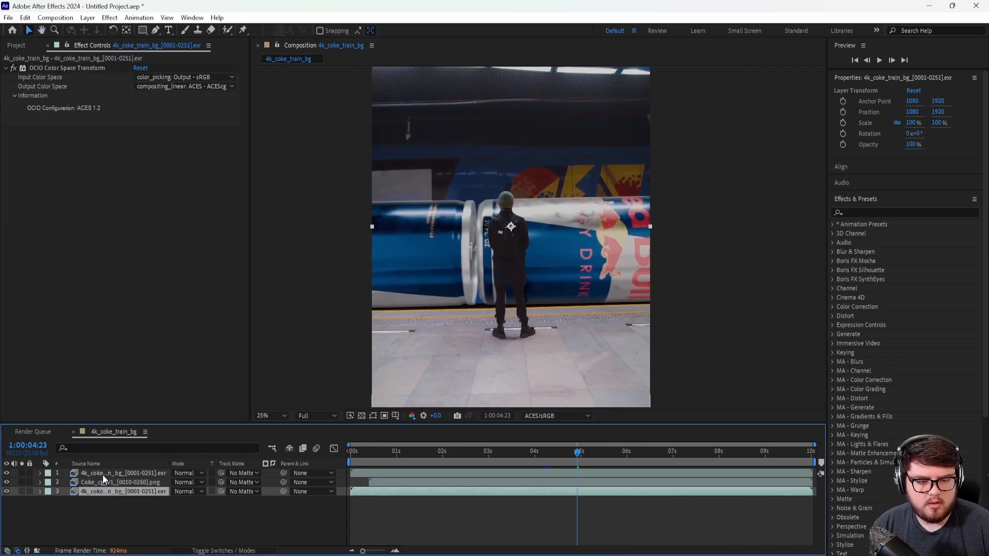
left_click(103, 474, "shift")
right_click(102, 474)
mouse_move(157, 373)
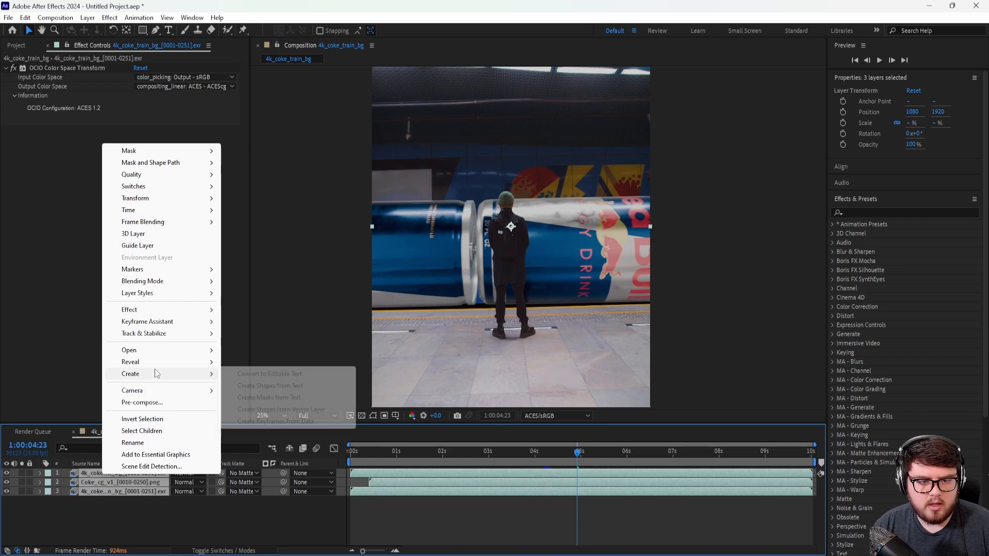
left_click(142, 402)
key("Return")
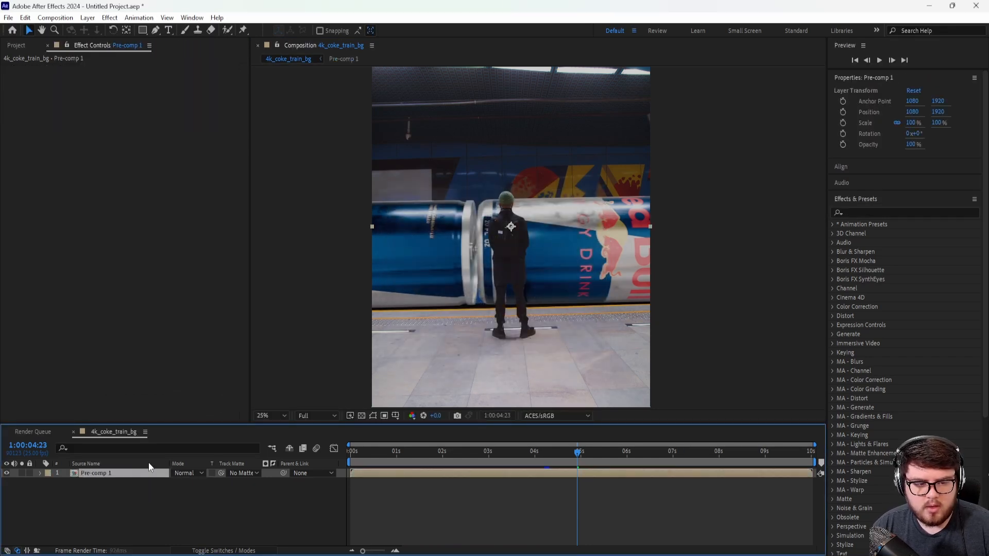
Step: Apply Hue/Saturation to Pre-comp 1 with Master Saturation raised to 31
left_click(110, 18)
mouse_move(233, 185)
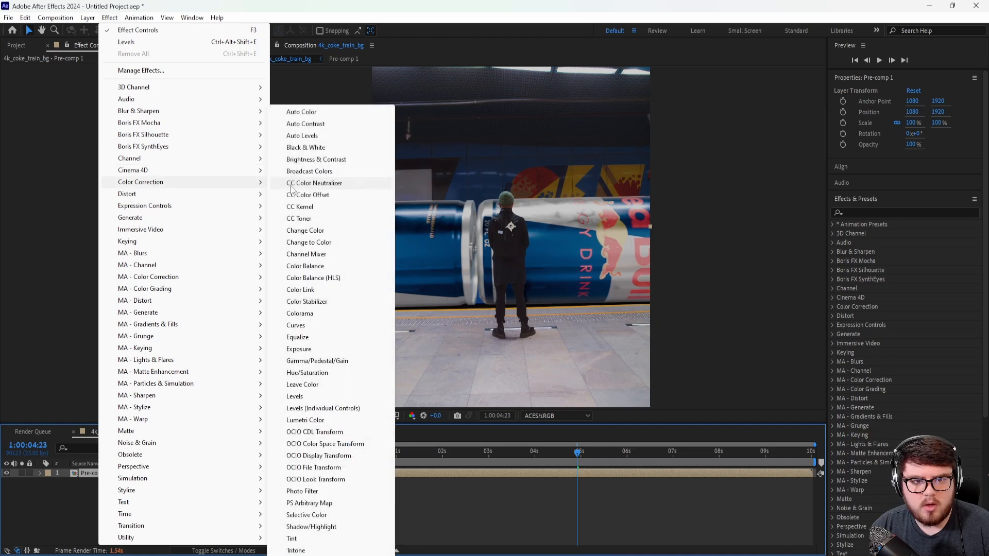
left_click(309, 372)
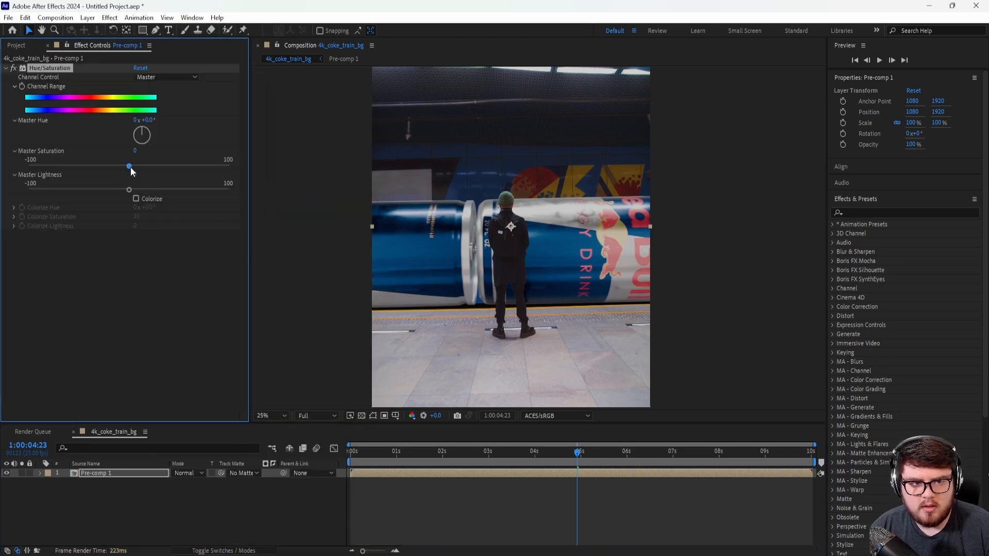
left_click_drag(149, 166, 162, 170)
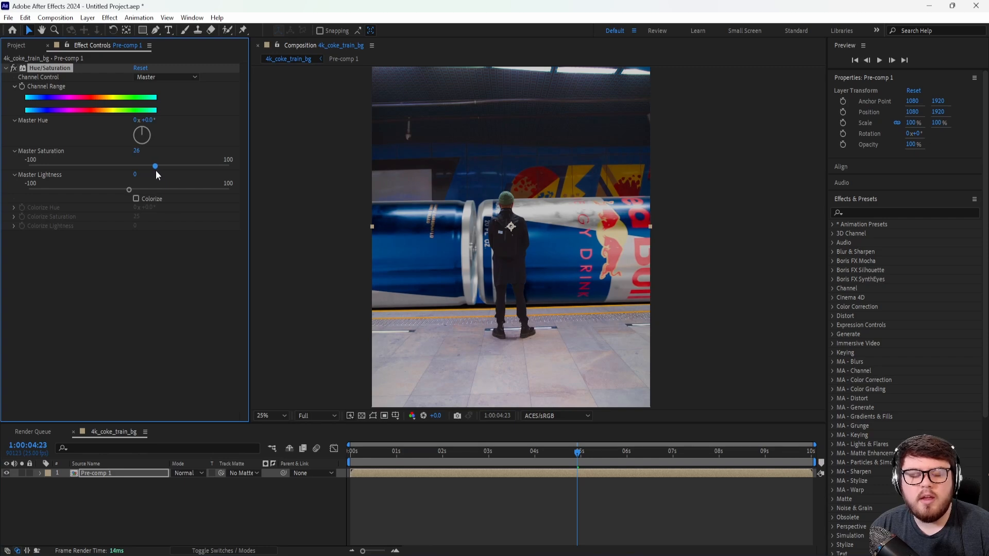
left_click(175, 328)
Step: Apply Brightness & Contrast to Pre-comp 1 with Contrast at 18
left_click(109, 18)
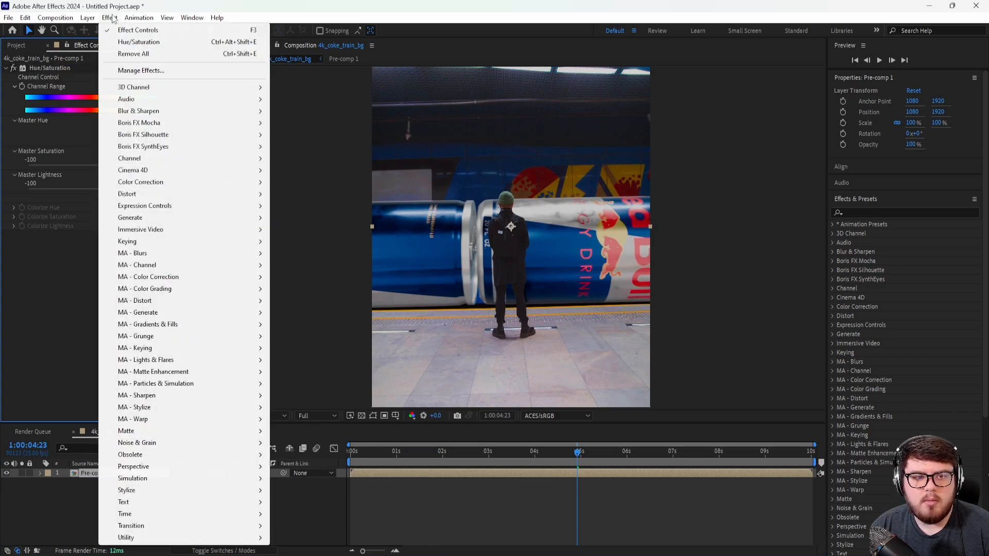
mouse_move(157, 182)
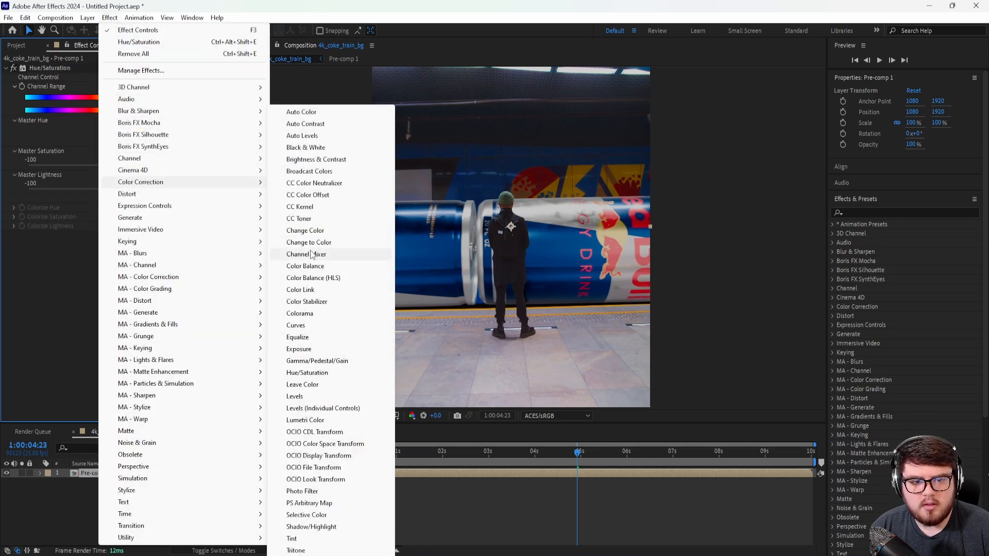
left_click(314, 159)
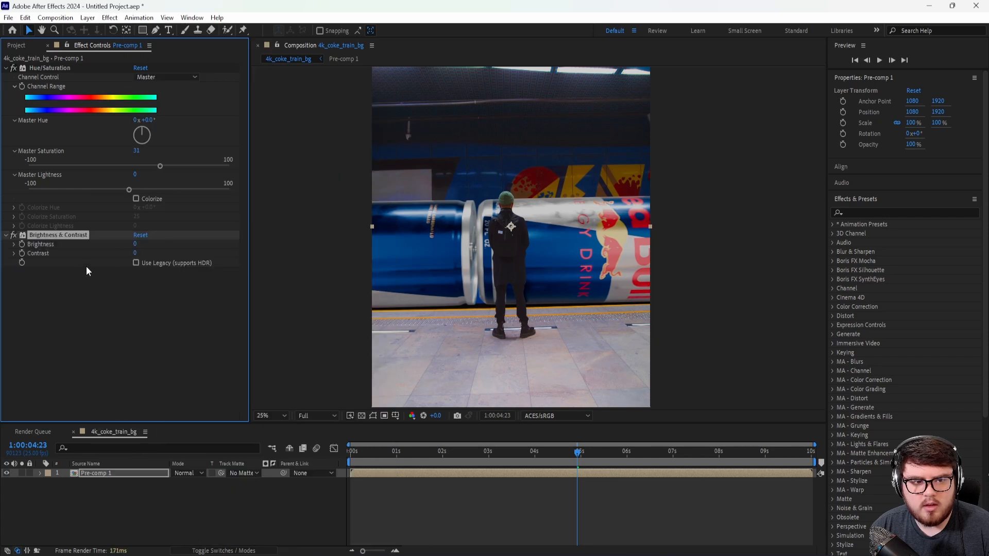
mouse_move(135, 256)
left_mouse_down()
mouse_move(150, 250)
mouse_move(142, 251)
left_mouse_up()
Step: Review the graded composite at 1:00:06:10 and 1:00:05:16, inspecting the man and the cans up close
left_click_drag(575, 456, 644, 462)
key("Page_Down")
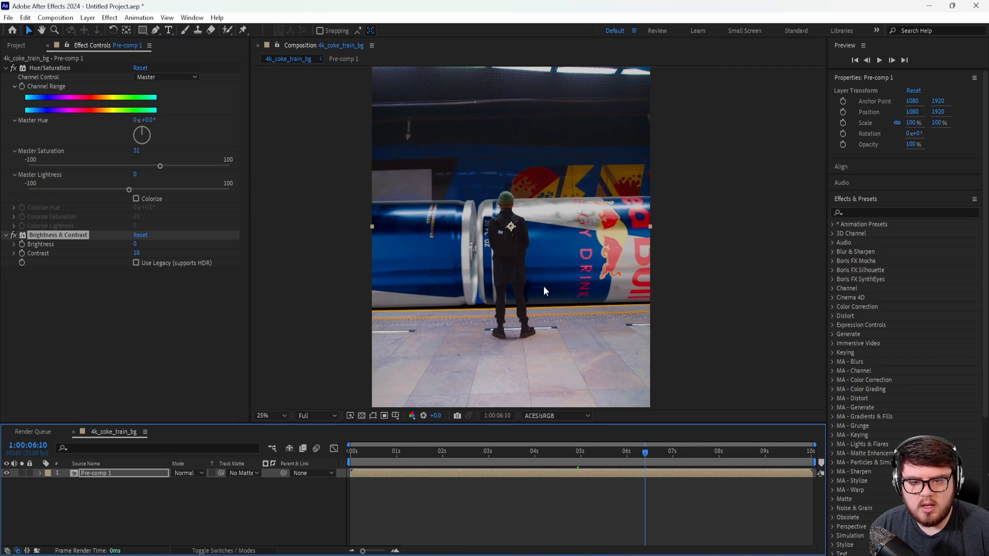
key("comma")
key("period")
key("comma")
left_click(611, 455)
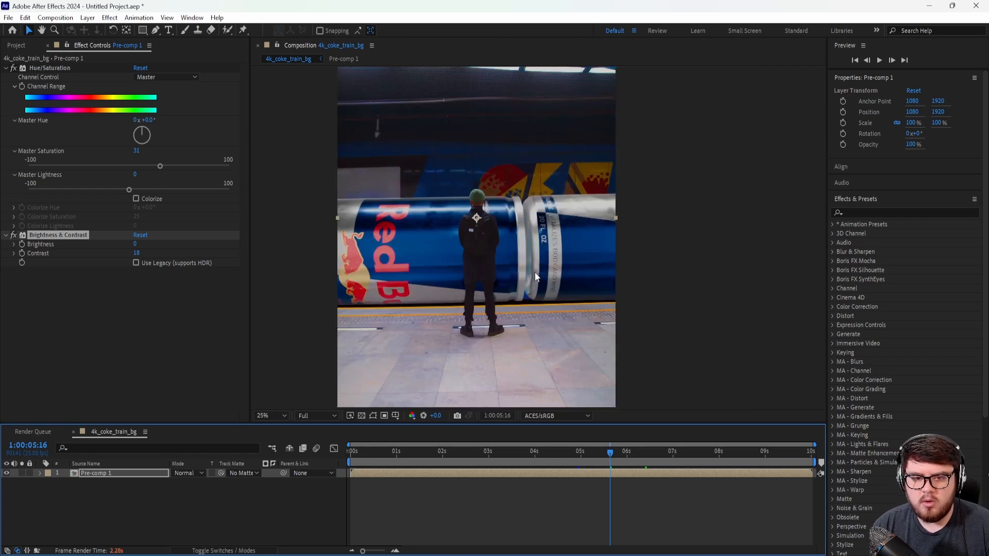
scroll(531, 261, "up", 2)
scroll(517, 279, "up", 1)
scroll(517, 279, "down", 1)
left_click_drag(487, 290, 493, 273)
key("v")
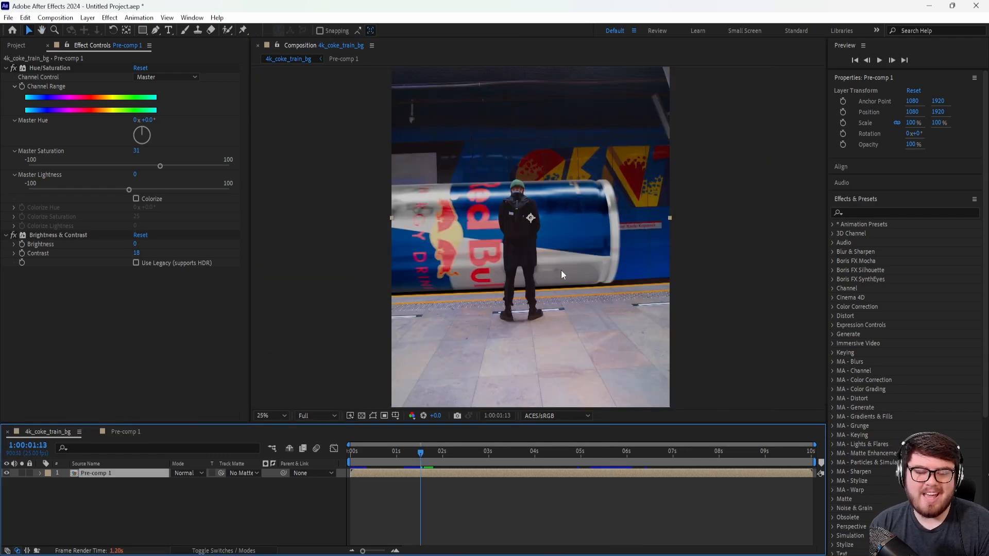
Step: Open Pre-comp 1 and duplicate the Coke_cg_v1 layer
double_click(100, 474)
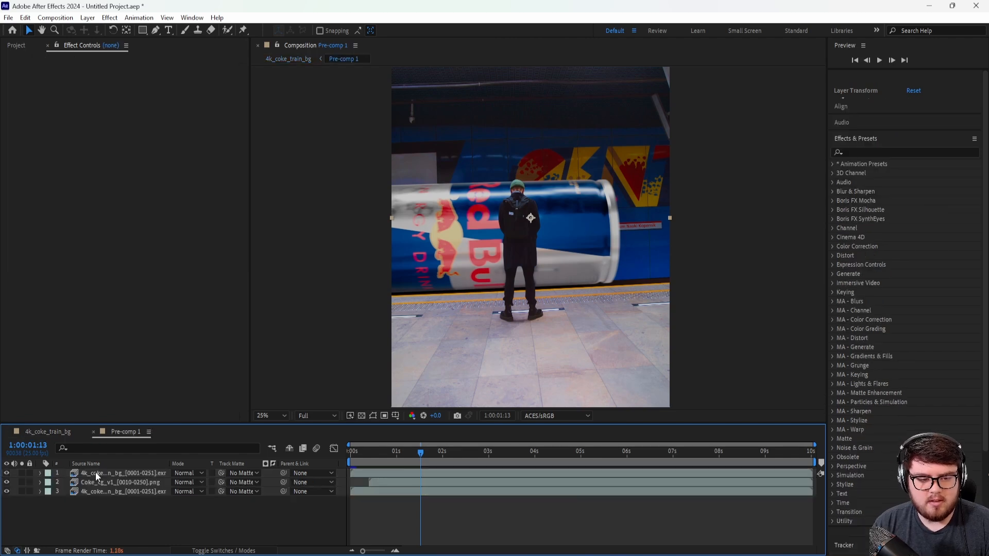
left_click(100, 482)
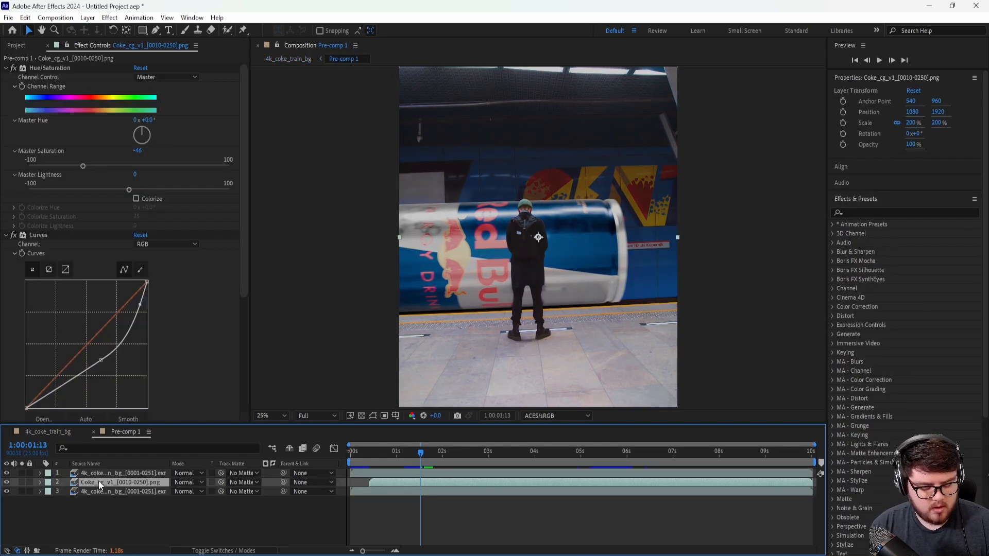
key("ctrl+d")
Step: Apply the Flip animation preset to the lower Coke_cg_v1 layer to mirror the cans vertically
left_click(93, 490)
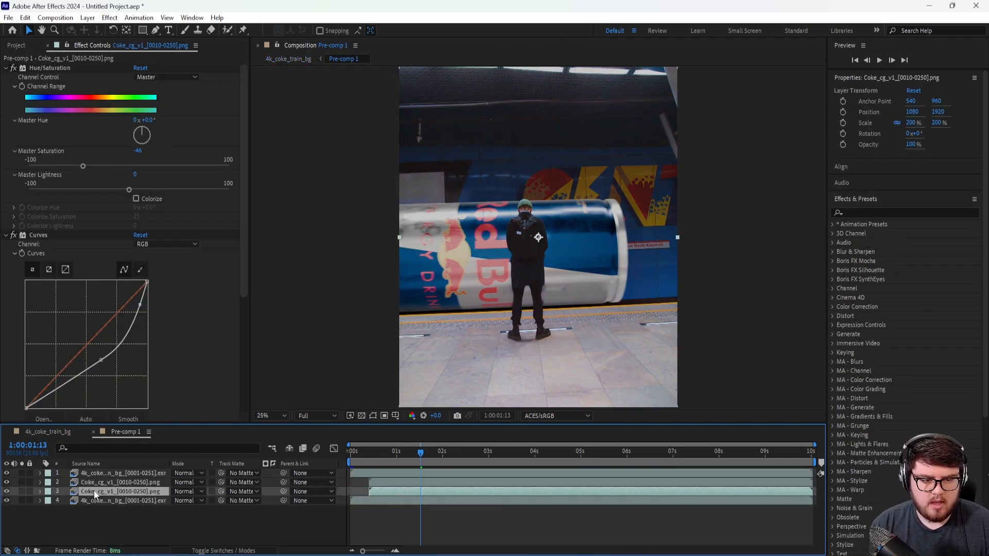
left_click(845, 212)
type("flip")
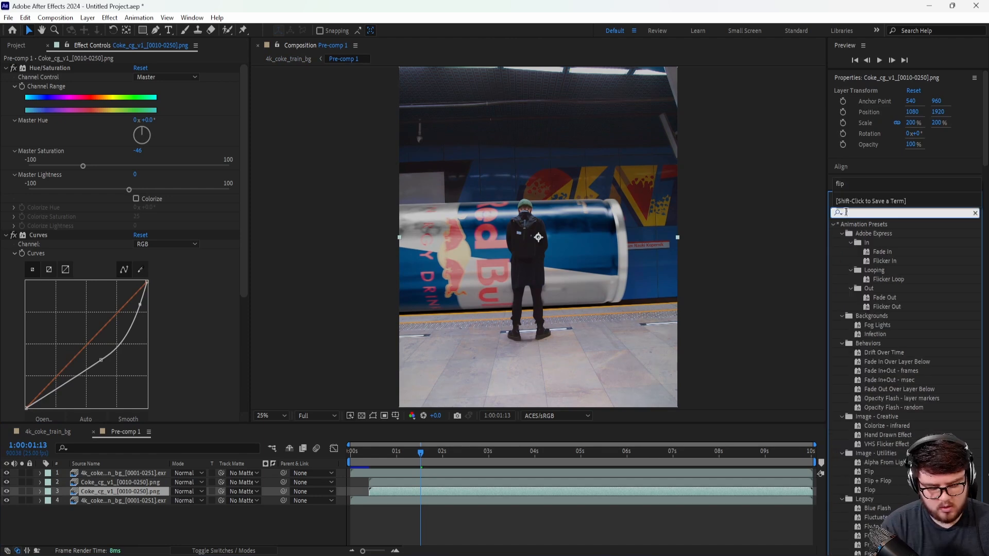
left_click_drag(870, 243, 90, 493)
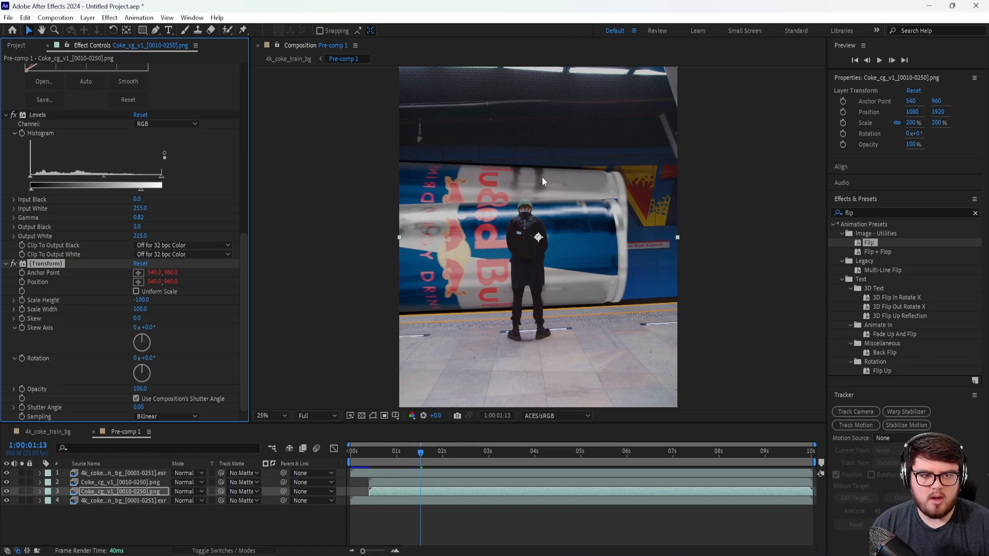
left_click(7, 115)
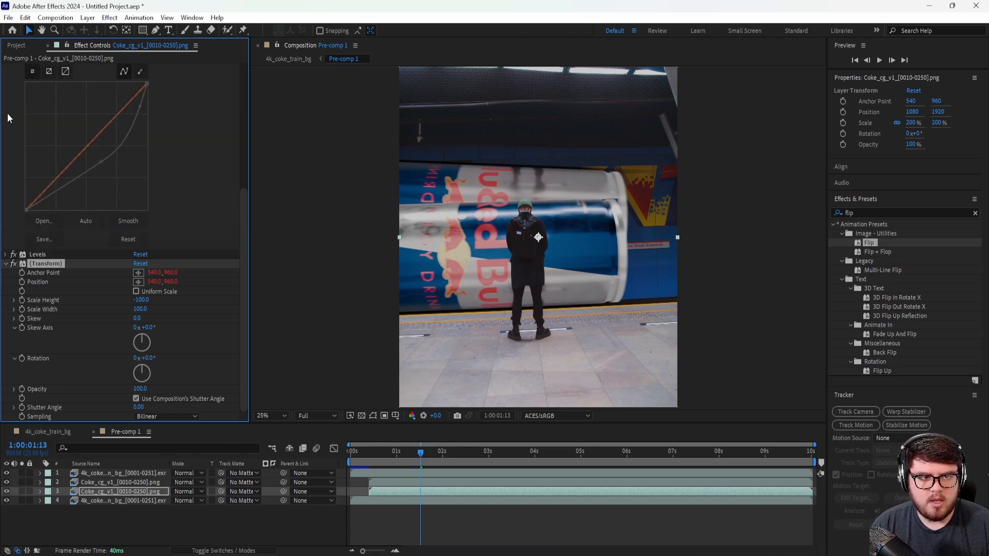
Step: Move the flipped cans layer down below the original train by setting its Position to 1080, 2938
left_click(106, 490)
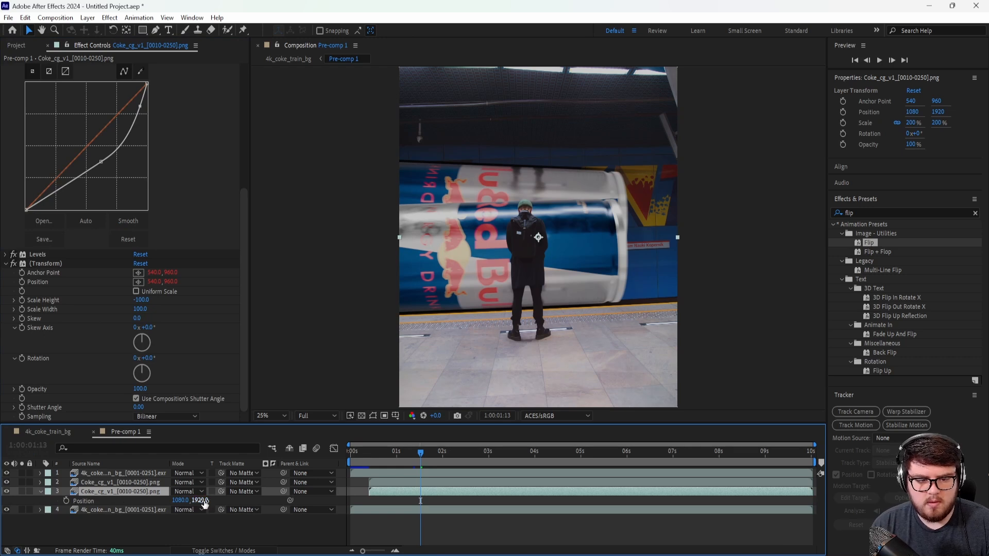
left_click_drag(201, 500, 752, 476)
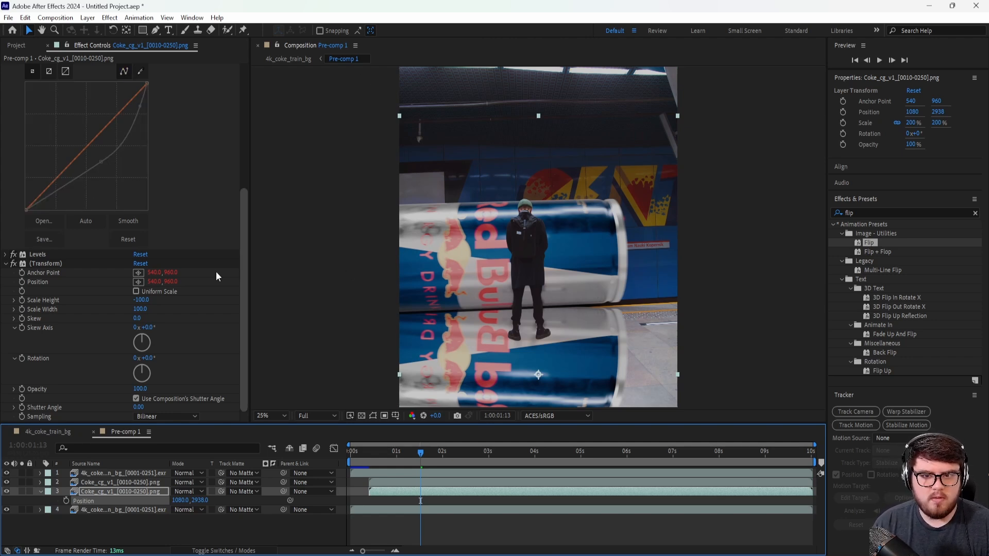
scroll(592, 333, "up", 2)
scroll(581, 348, "down", 2)
middle_click_drag(580, 351, 591, 315)
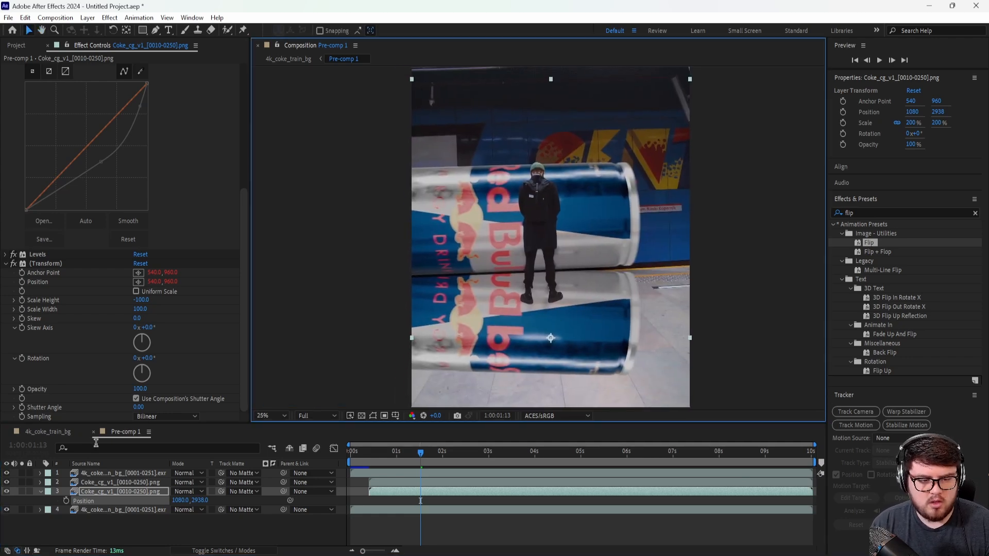
Step: Duplicate the bottom 4k_coke_train_bg layer and place the copy directly above the flipped cans layer
left_click(103, 508)
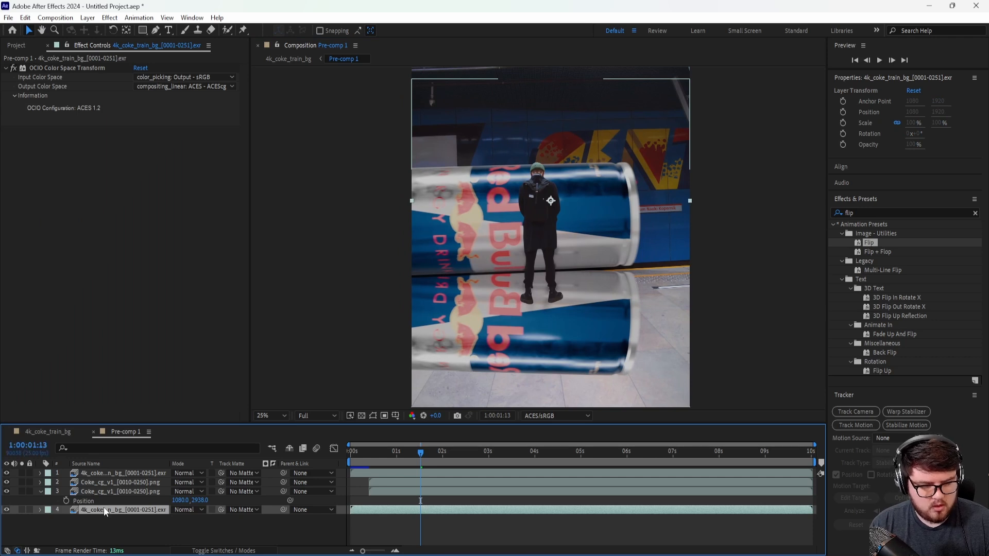
key("ctrl+d")
left_click_drag(119, 511, 124, 493)
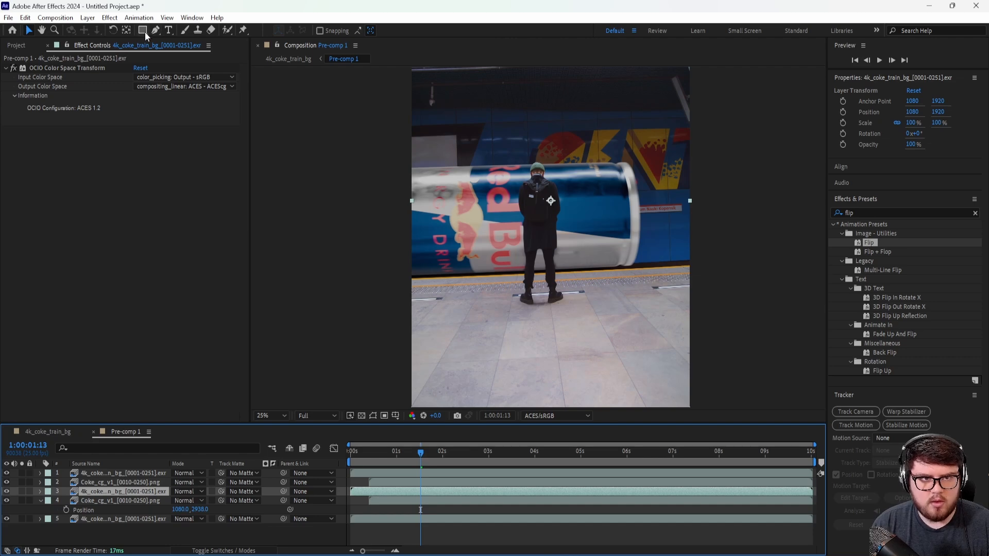
Step: Find the Luma Key effect and apply it to the duplicated background layer
left_click(111, 18)
left_click(907, 208)
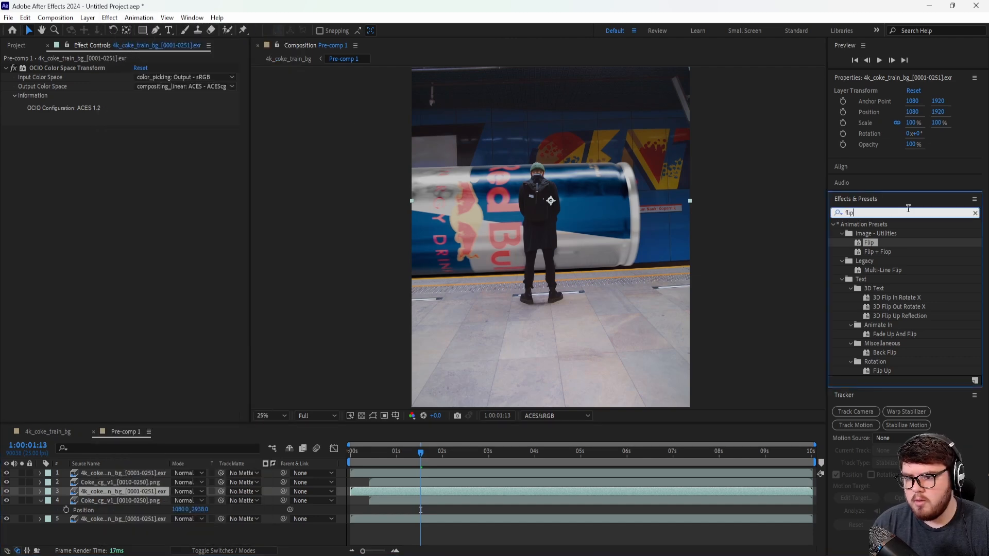
key("BackSpace")
key("BackSpace")
key("BackSpace")
key("BackSpace")
type("luma")
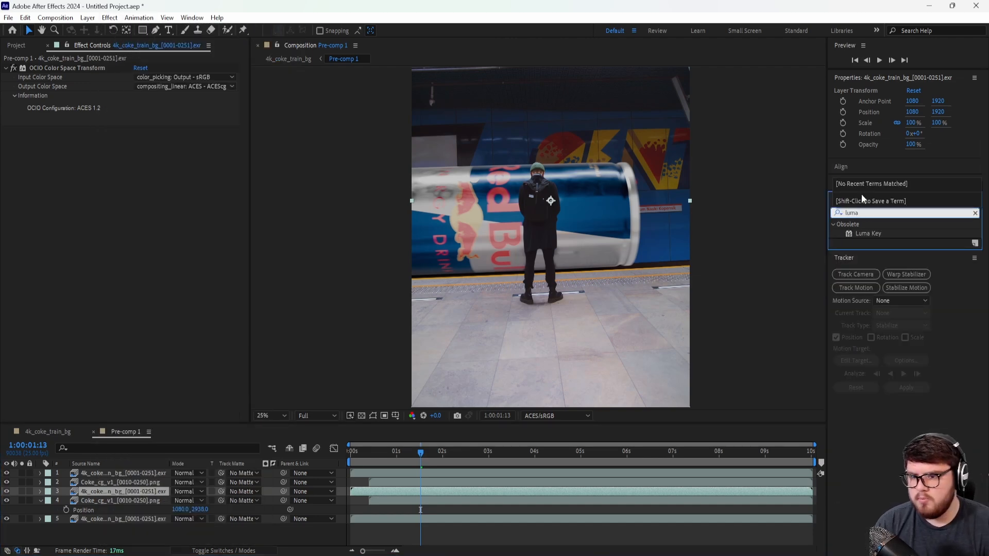
left_click_drag(869, 233, 395, 488)
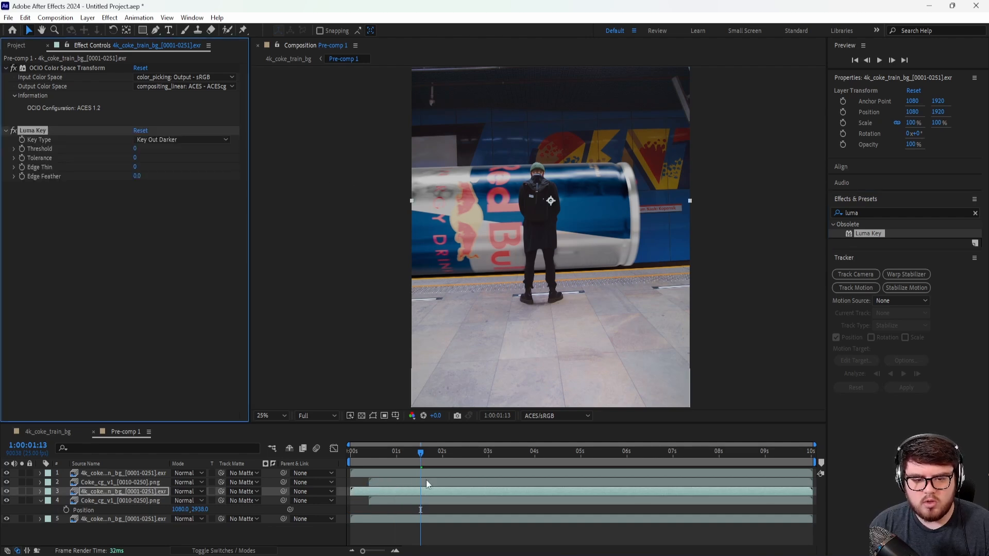
Step: Use the luma-keyed background copy as the track matte for the flipped cans layer
left_click_drag(415, 453, 427, 456)
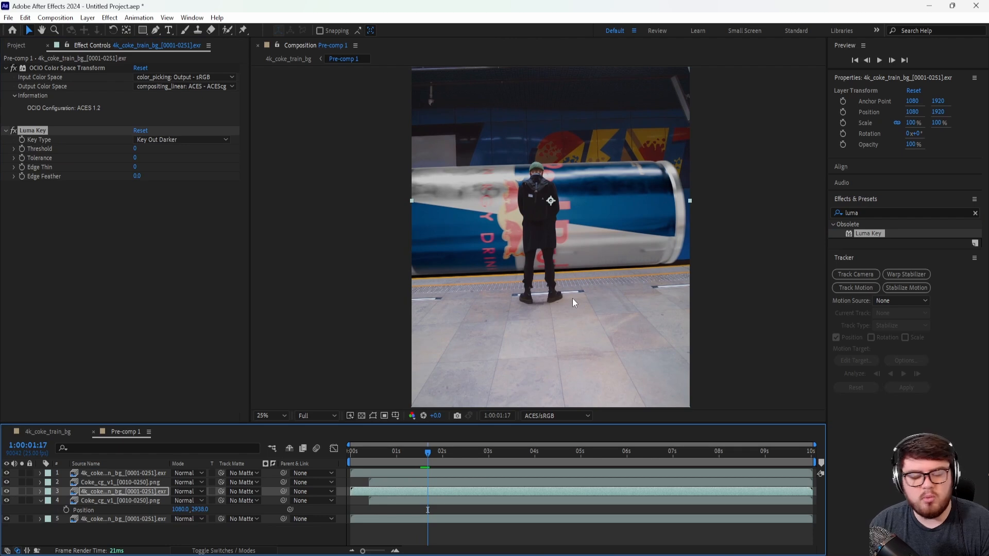
left_click(241, 501)
left_click(259, 465)
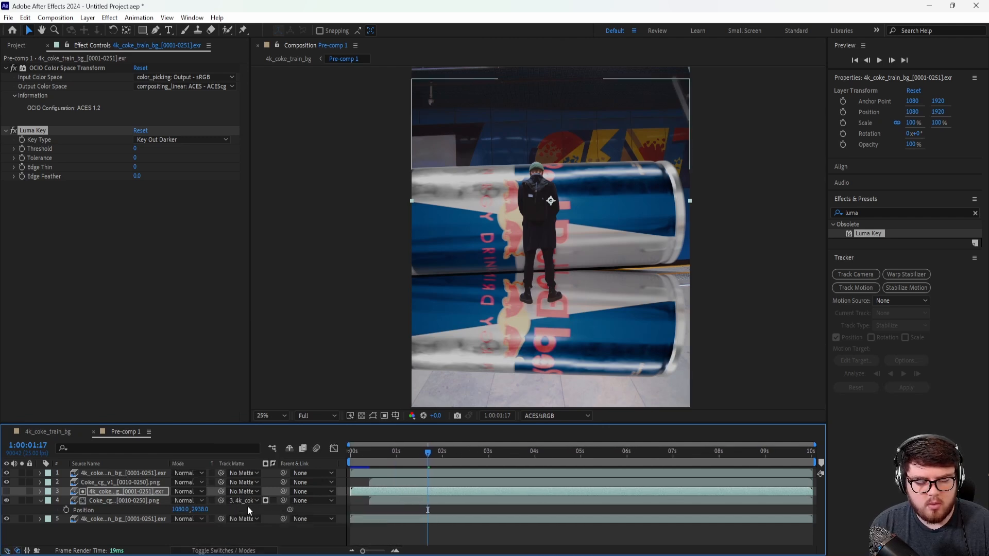
Step: On the matte layer, set the Luma Key to Key Out Brighter with a Threshold of 99
left_click(118, 497)
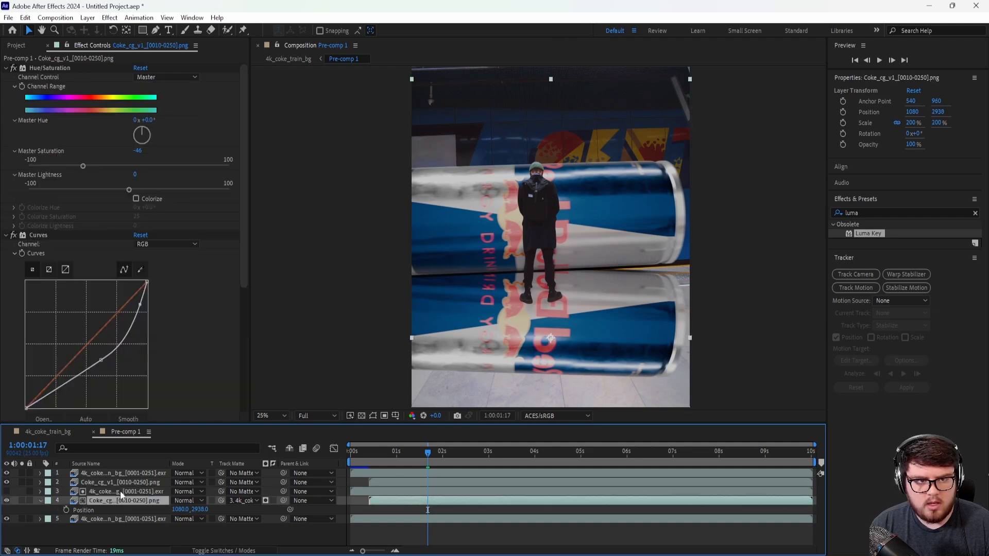
left_click(122, 482)
left_click(125, 492)
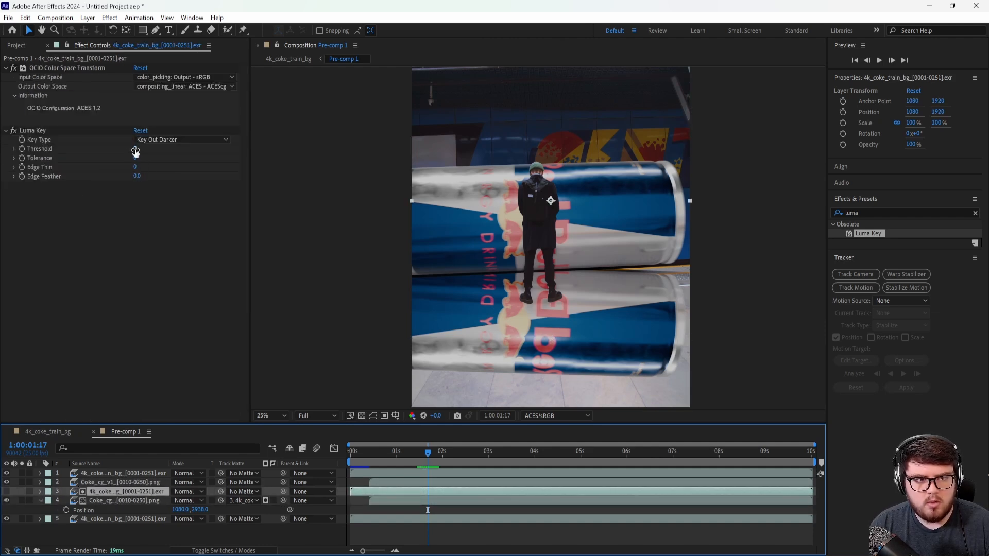
left_click_drag(135, 149, 196, 146)
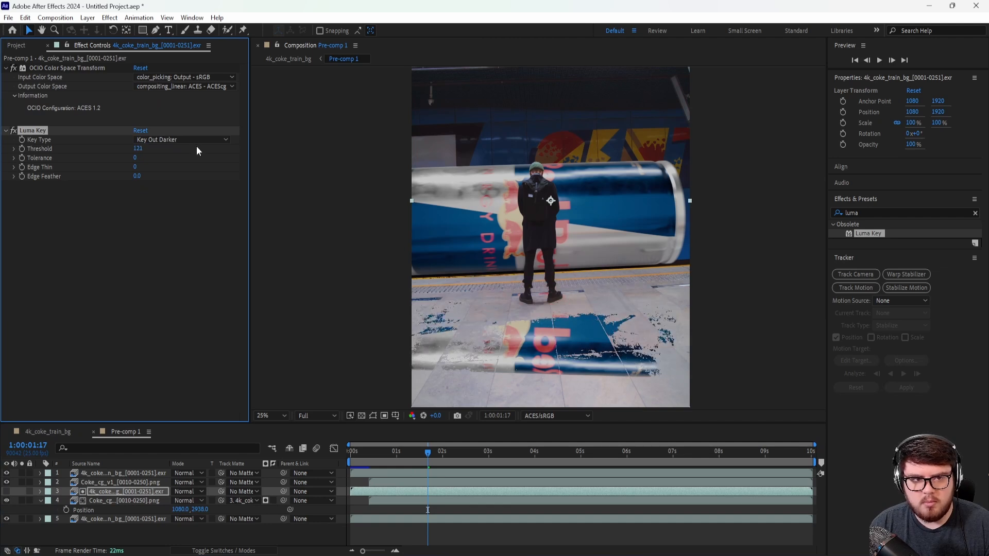
left_click(190, 140)
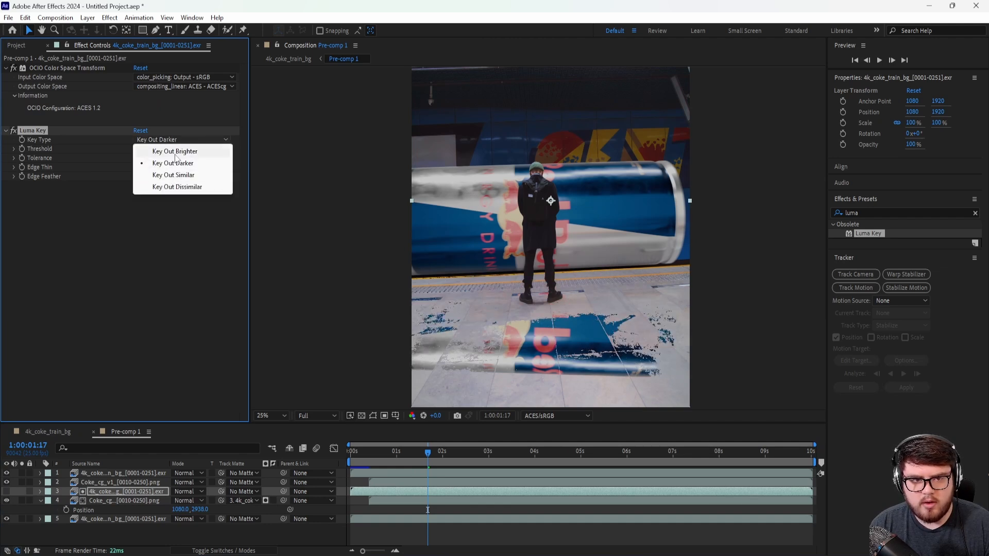
left_click(175, 152)
left_click(137, 148)
type("100")
key("Return")
left_click_drag(125, 150, 125, 150)
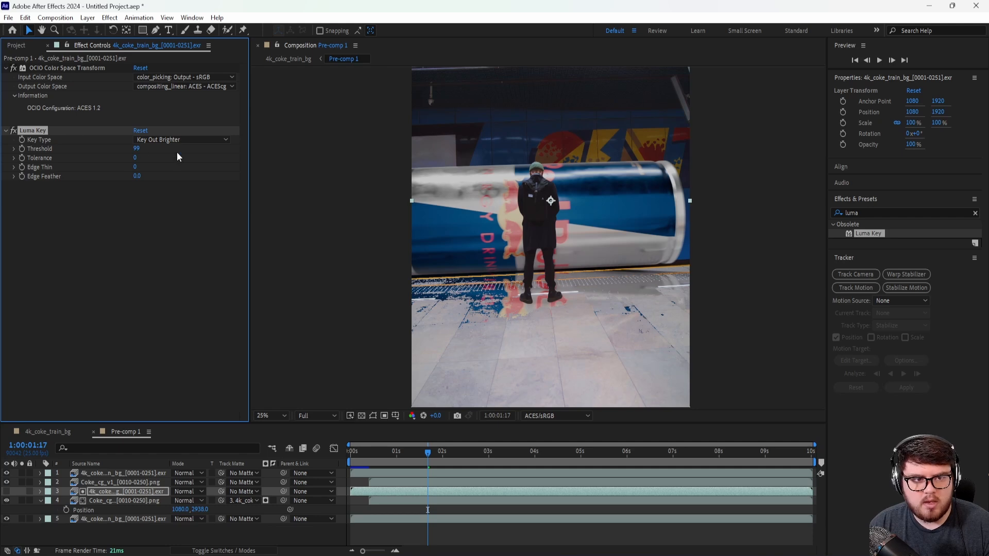
Step: Soften the matte by setting the Luma Key's Edge Feather to 4.6
left_click_drag(139, 178, 164, 177)
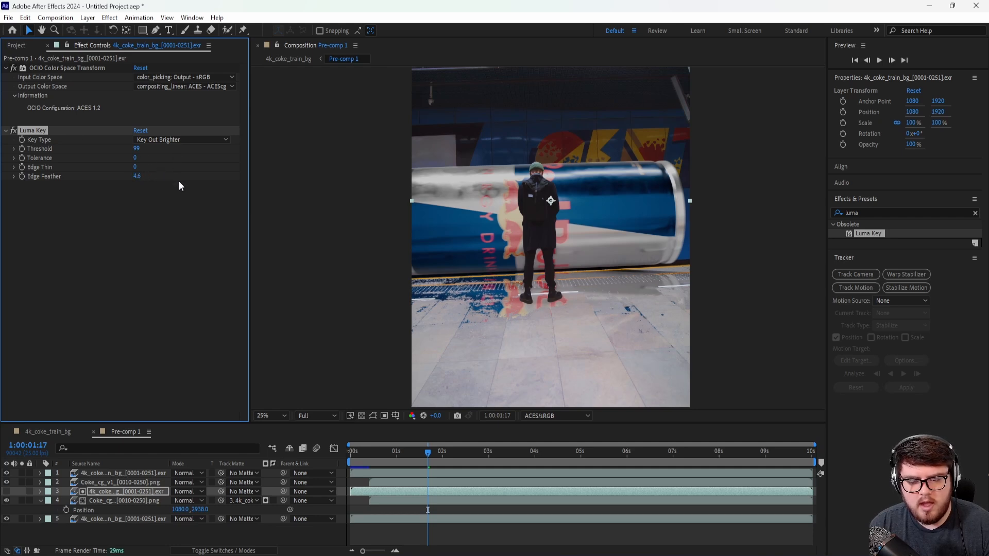
scroll(644, 316, "up", 1)
scroll(628, 314, "down", 1)
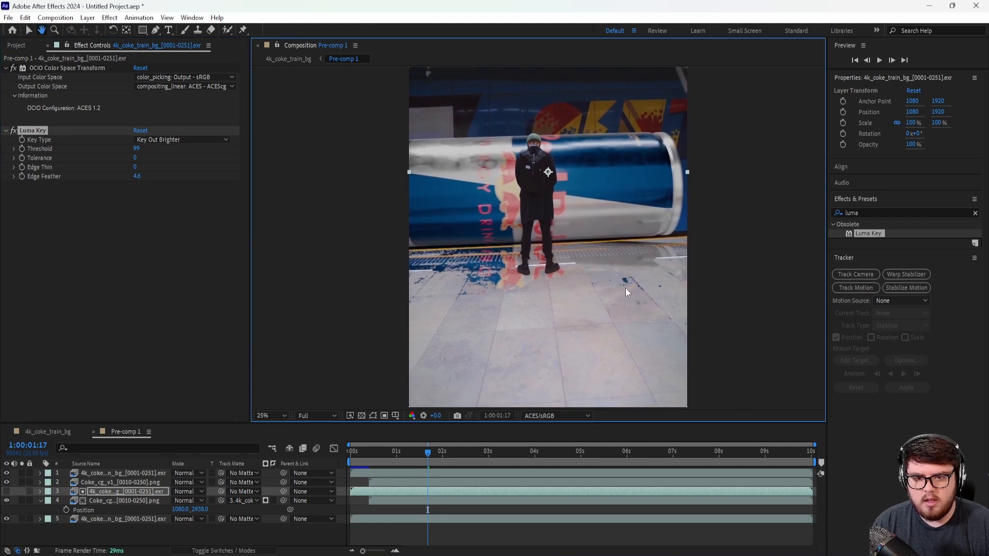
Step: Lower the flipped cans layer's Opacity to 21%
left_click(120, 499)
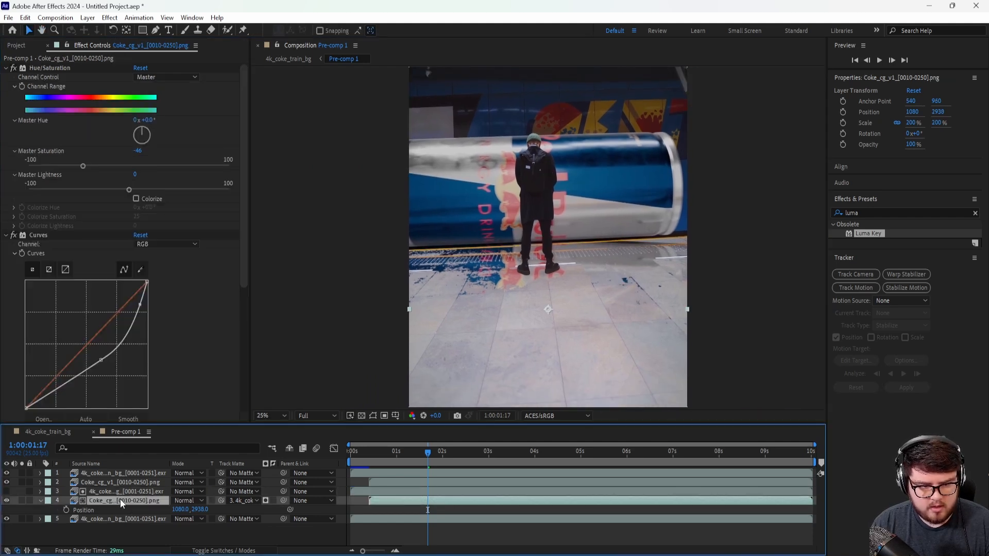
key("t")
left_click_drag(171, 511, 127, 500)
scroll(527, 268, "up", 2)
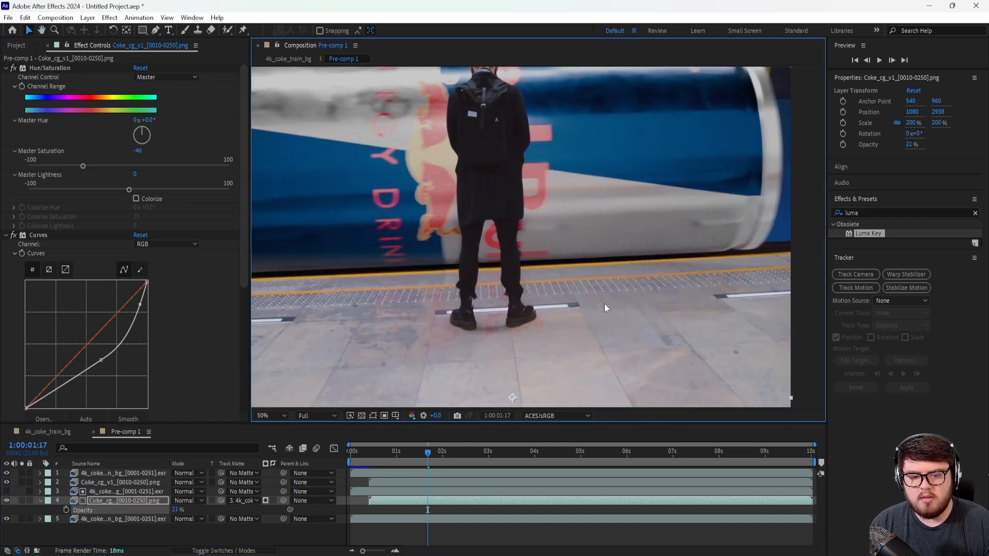
Step: Reshape the midtone and highlight points of the Curves effect on the flipped cans layer
left_click(106, 500)
left_click(6, 67)
left_click(5, 77)
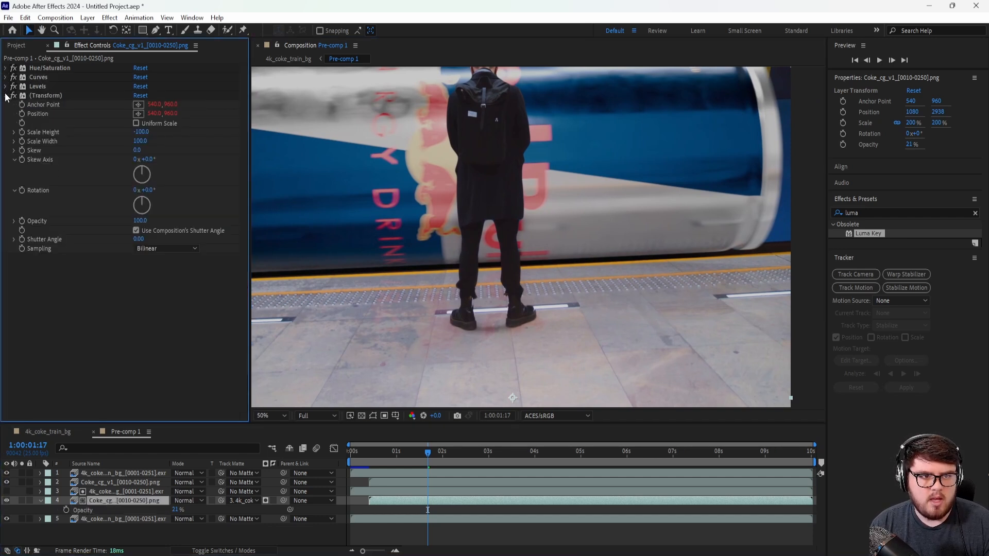
left_click(5, 95)
left_click(5, 77)
mouse_move(103, 205)
left_mouse_down()
mouse_move(119, 217)
mouse_move(112, 198)
left_mouse_up()
left_click_drag(139, 147, 137, 143)
left_click_drag(112, 200, 111, 199)
left_click(5, 77)
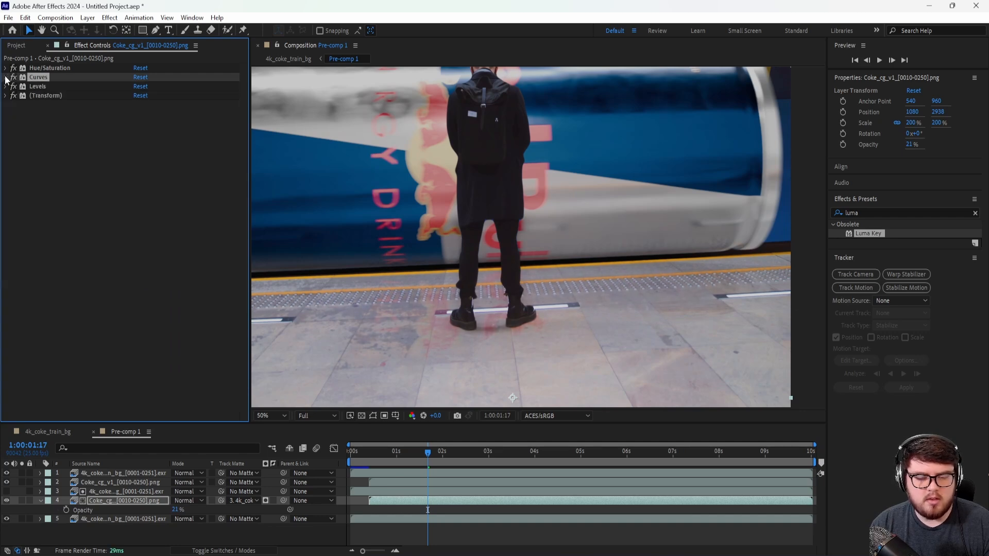
Step: Lower the Master Saturation of the flipped cans layer's Hue/Saturation effect to -80
scroll(555, 287, "down", 2)
scroll(549, 282, "up", 2)
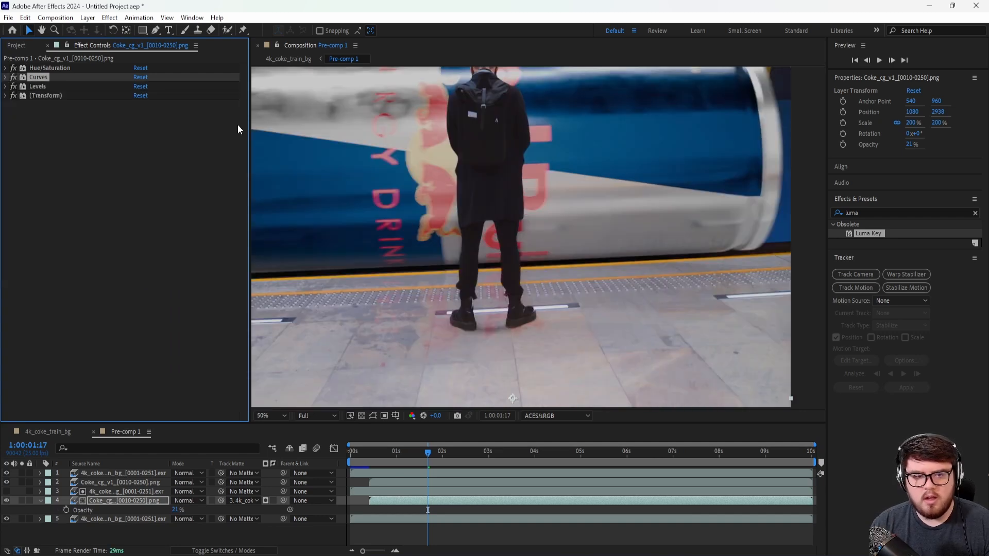
left_click(5, 68)
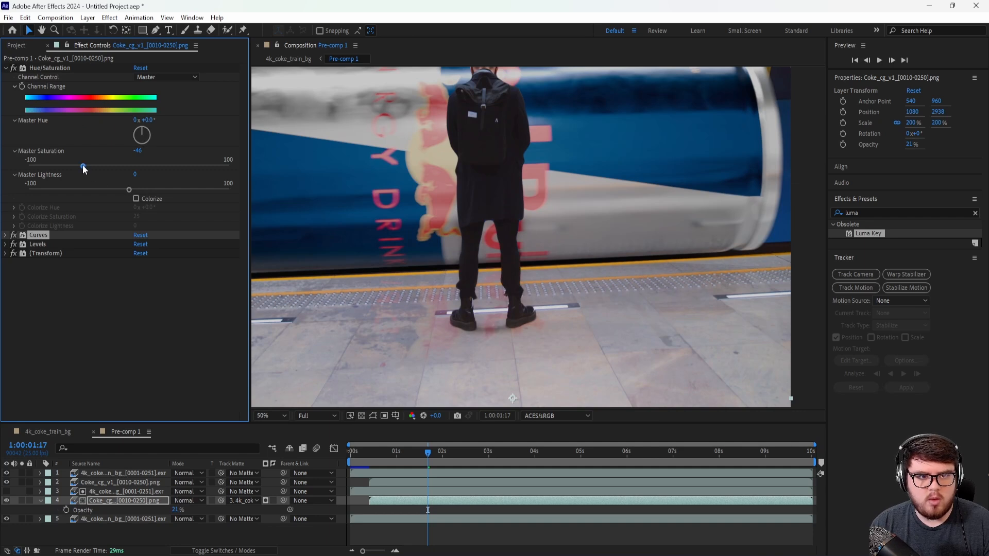
left_click_drag(82, 165, 48, 166)
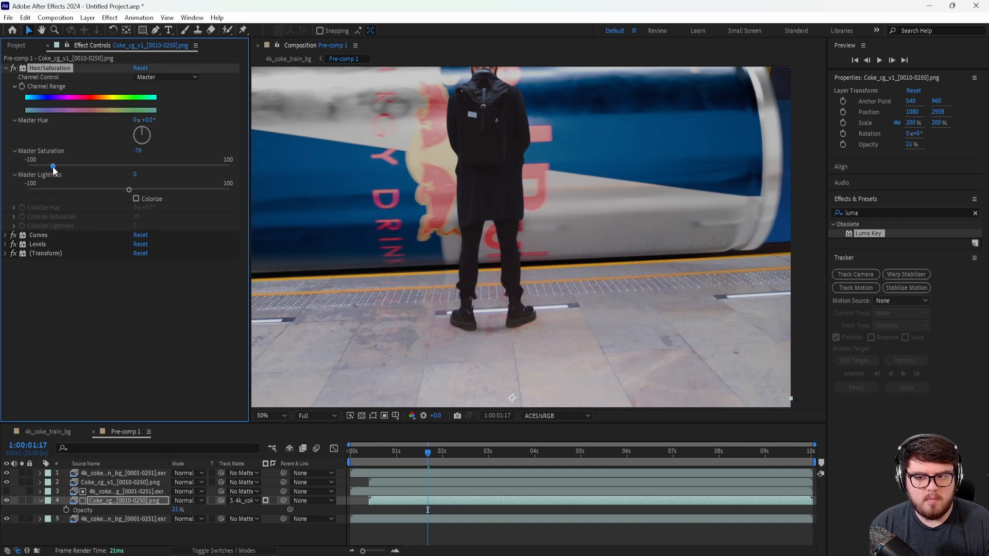
scroll(535, 292, "down", 2)
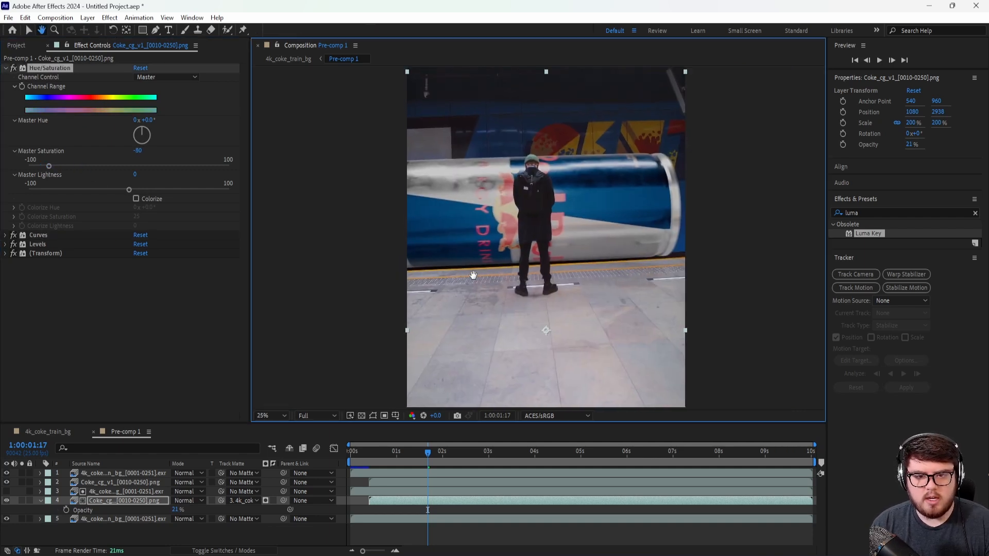
Step: Reduce the flipped cans layer's Opacity to 5% and check the reflection at other frames between 1:00:02:01 and 1:00:02:24
left_click_drag(427, 457, 488, 463)
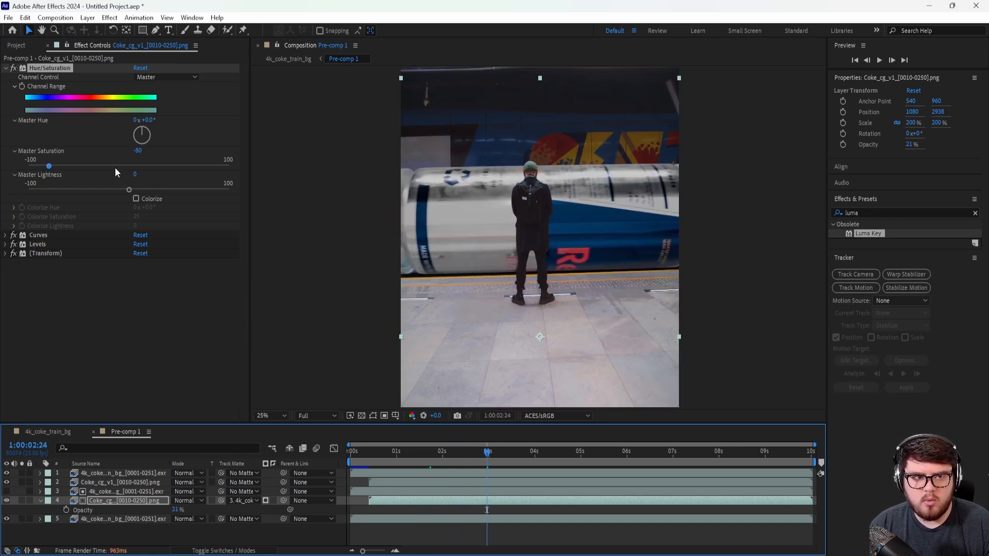
left_click_drag(174, 509, 167, 512)
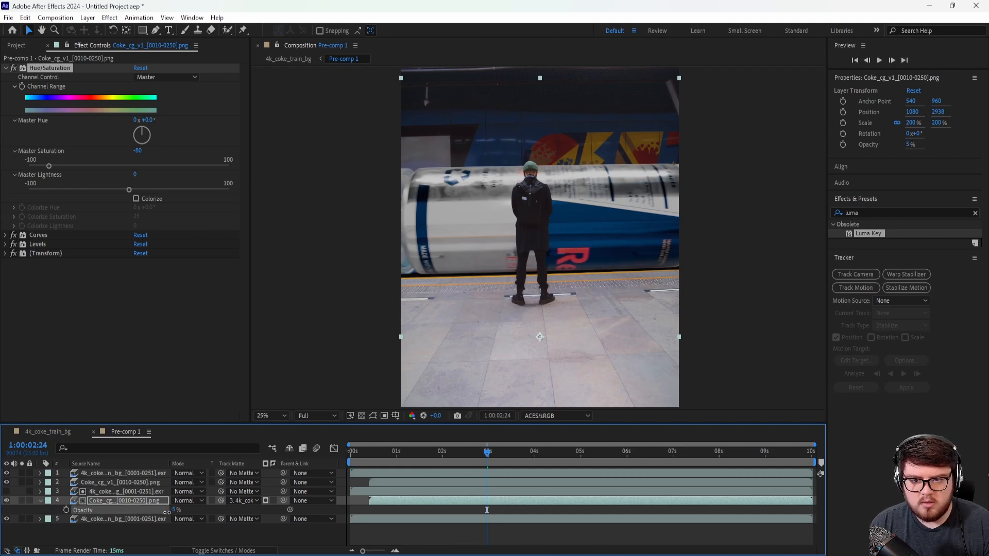
left_click(443, 453)
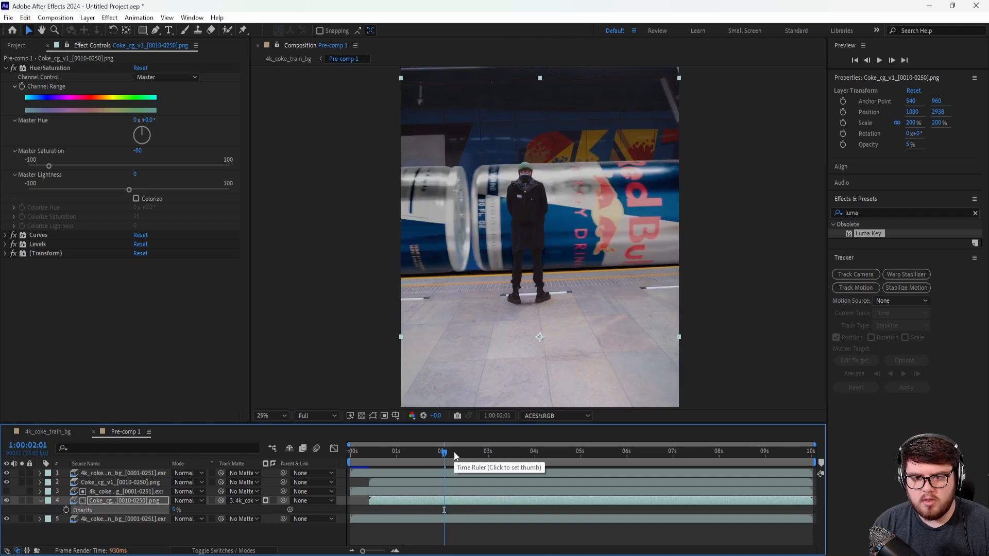
left_click(469, 454)
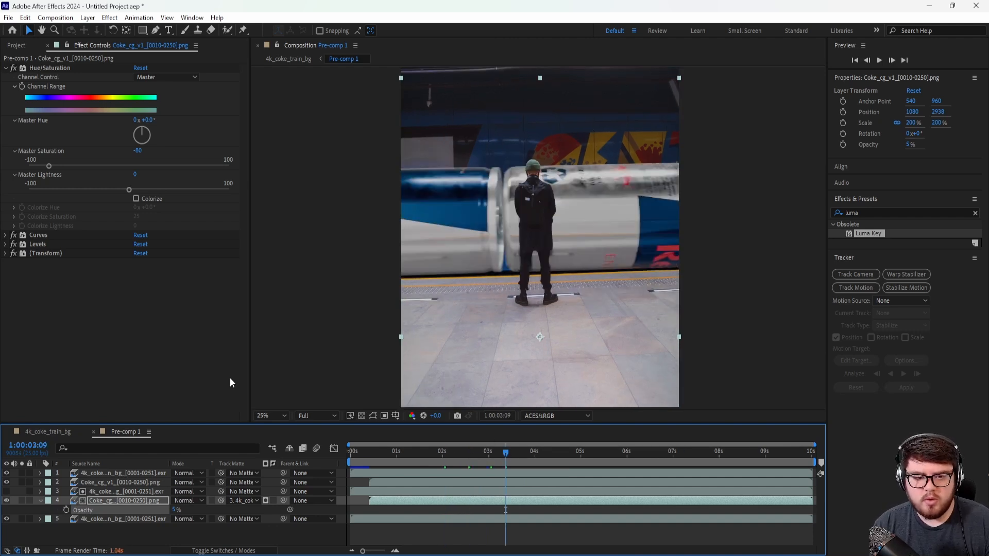
Step: Return to the 4k_coke_train_bg composition and add it to the Render Queue
left_click(45, 432)
left_click(98, 474)
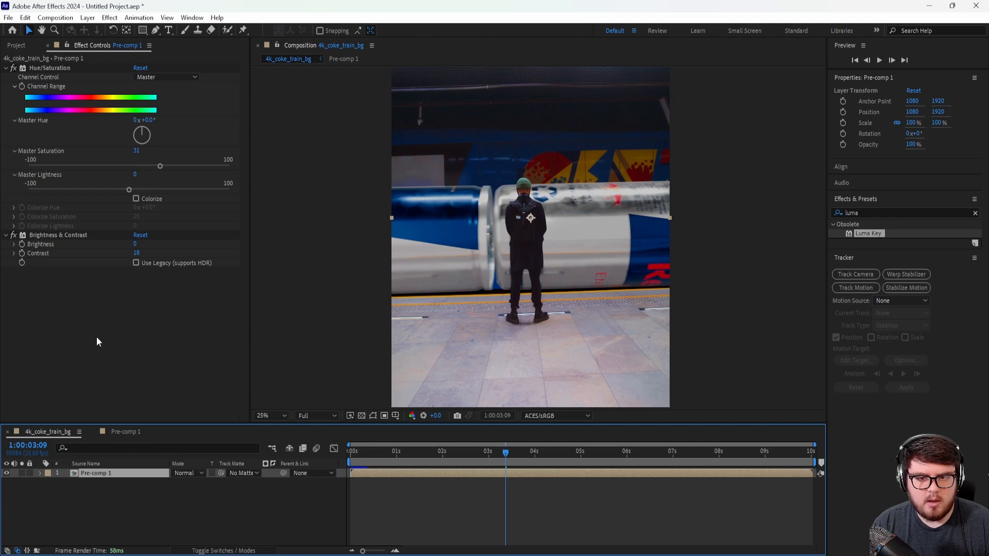
left_click(9, 17)
mouse_move(40, 198)
left_click(211, 206)
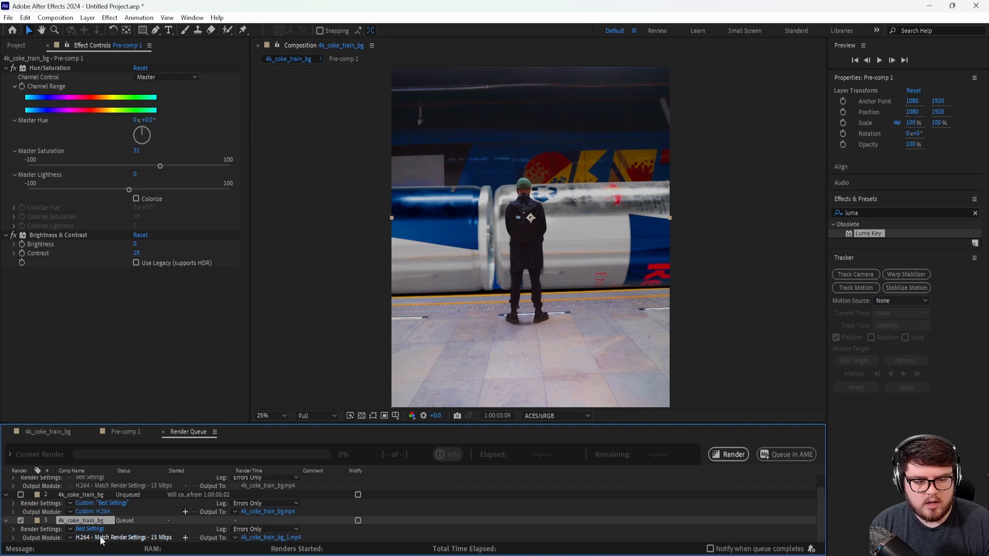
Step: Save the output as the H.264 movie 4k_coke_train_bg_1 in the Renders\comp folder and start the render
left_click(264, 539)
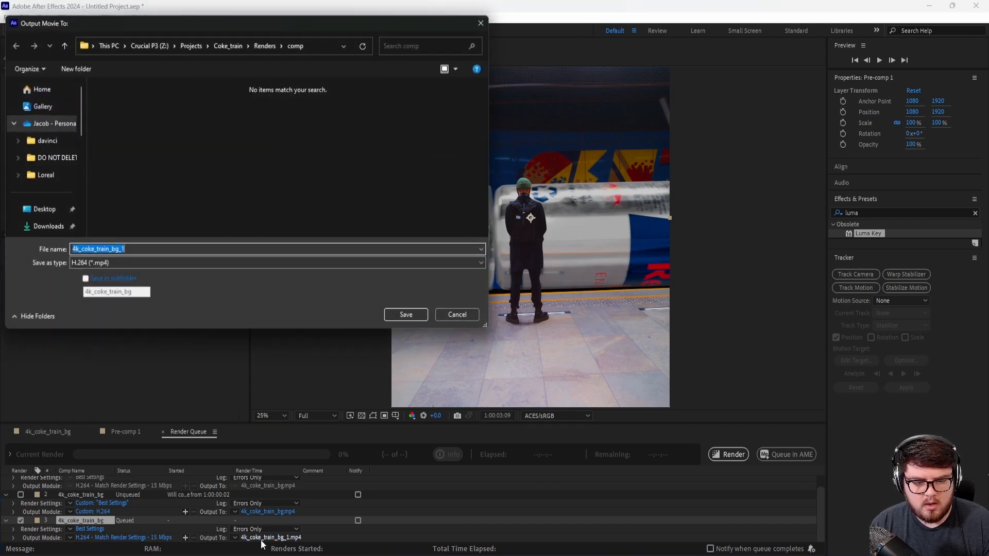
left_click(401, 315)
left_click(728, 454)
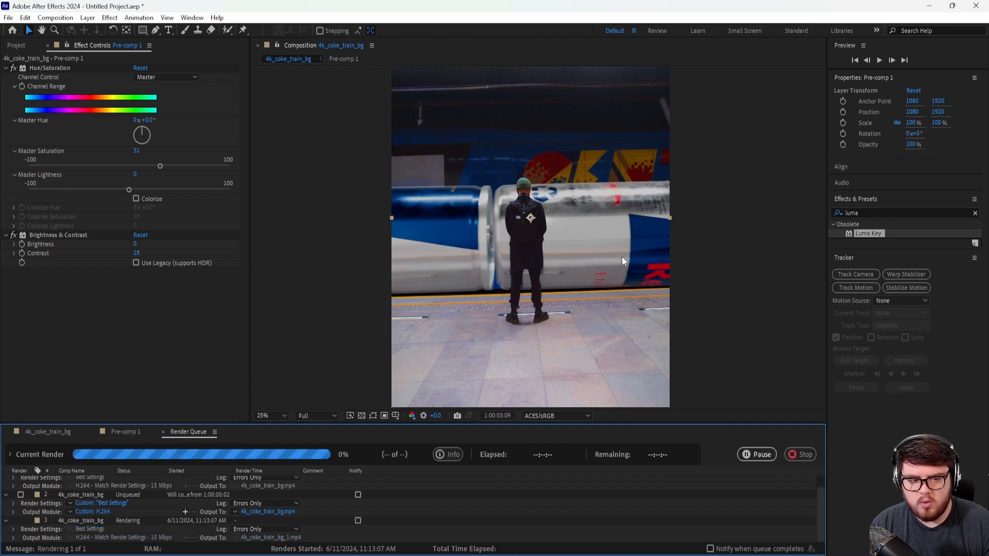